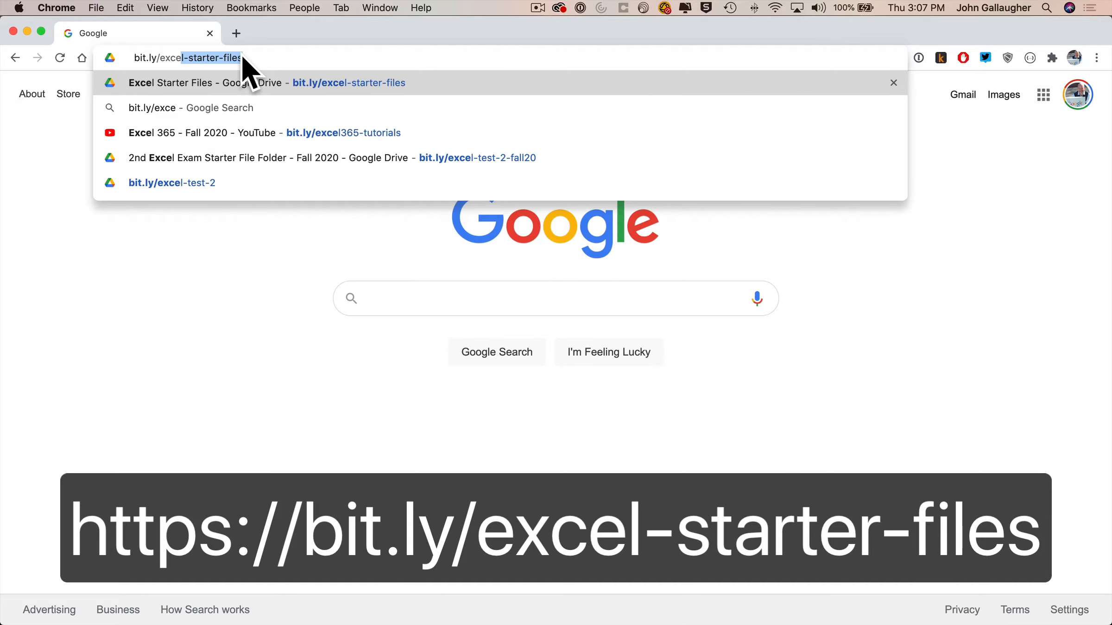
Open bit.ly/excel-starter-files and download Rev 500 Starter.xlsx from the shared folder to the Desktop.
{"action": "key", "text": "Return"}
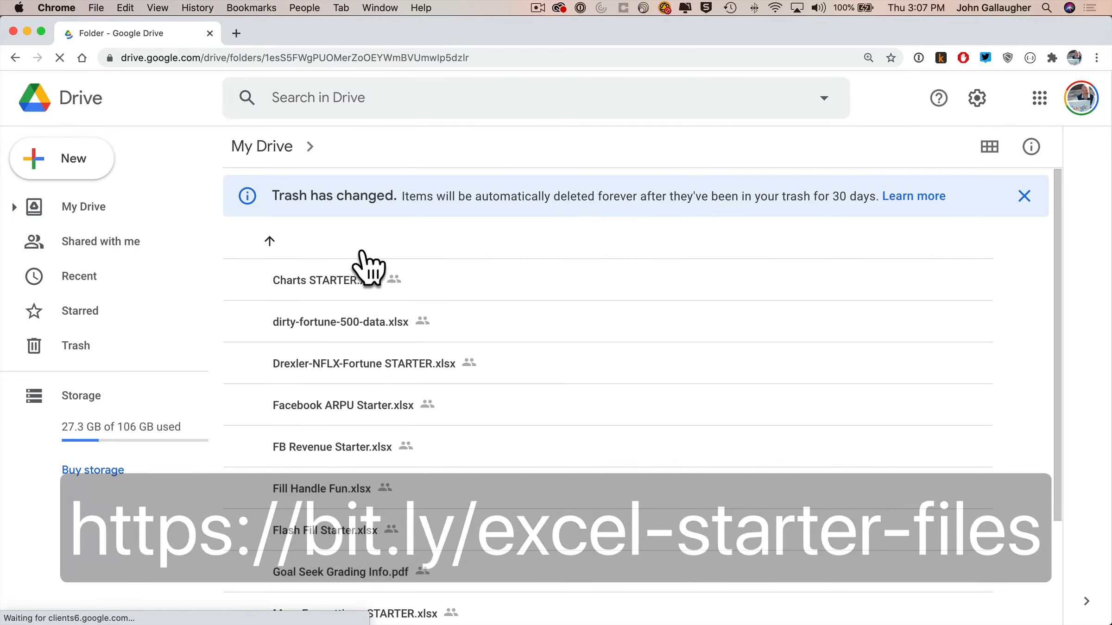
{"action": "scroll", "coordinate": [549, 371], "scroll_direction": "down", "scroll_amount": 3}
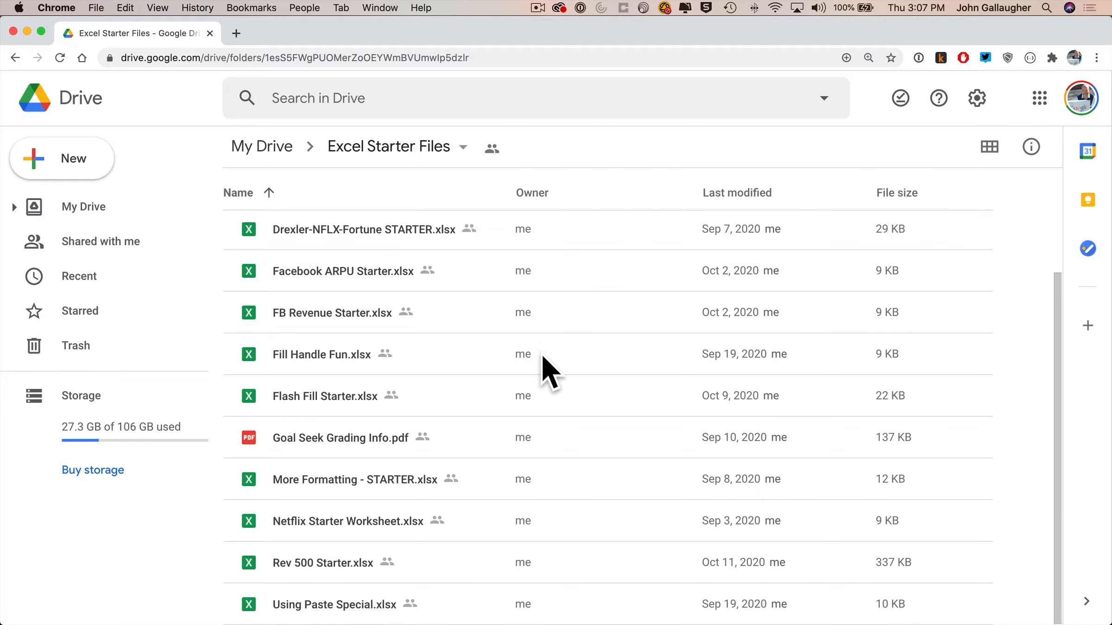
{"action": "left_click", "coordinate": [345, 563]}
{"action": "right_click", "coordinate": [345, 563]}
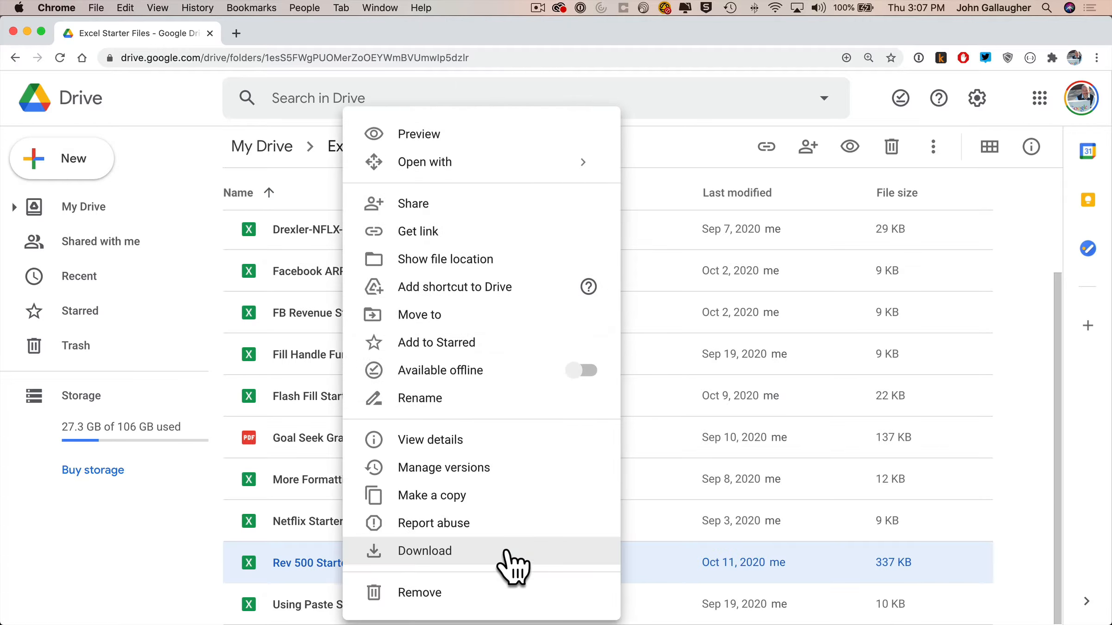
{"action": "left_click", "coordinate": [507, 552]}
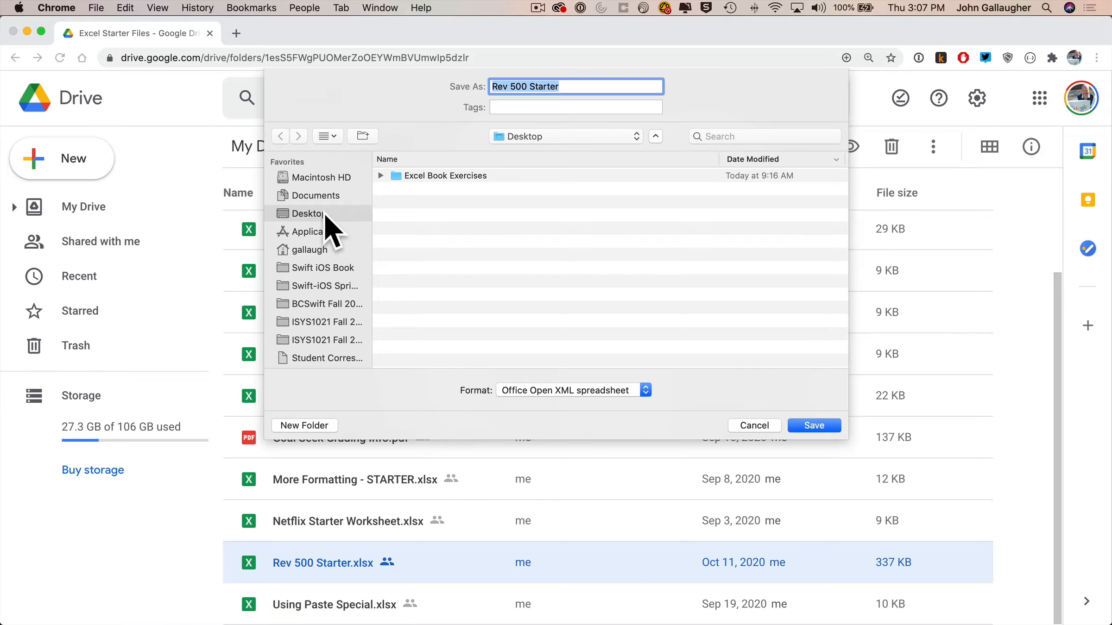
{"action": "left_click", "coordinate": [806, 427]}
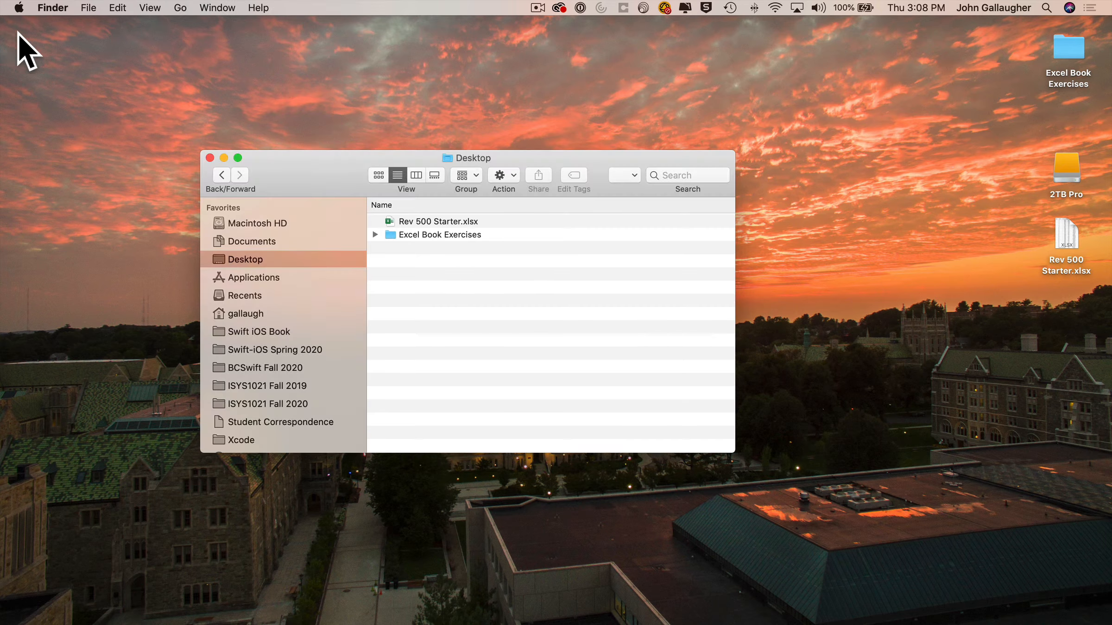
Open Rev 500 Starter.xlsx in Excel, enable its linked data content and dismiss the financial disclaimer.
{"action": "double_click", "coordinate": [442, 222]}
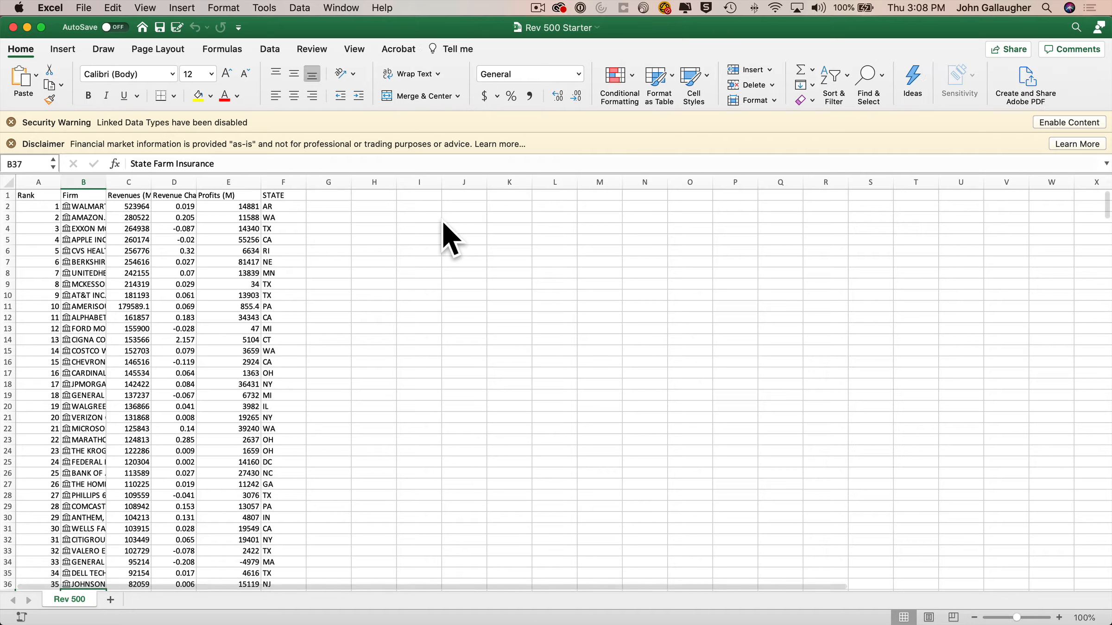
{"action": "left_click", "coordinate": [1067, 123]}
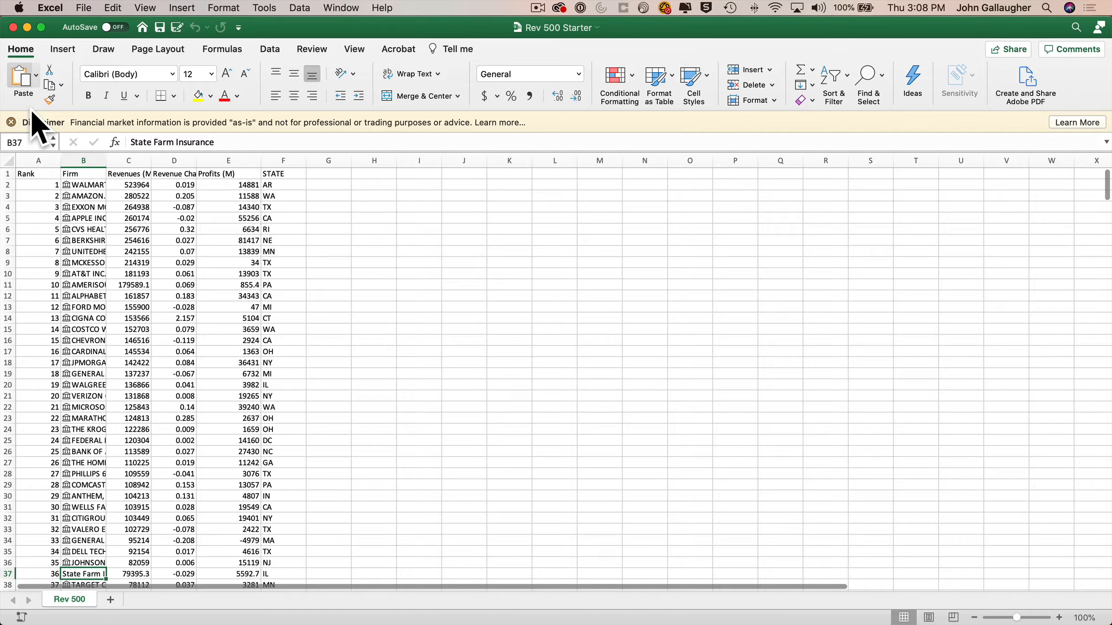
{"action": "left_click", "coordinate": [11, 121]}
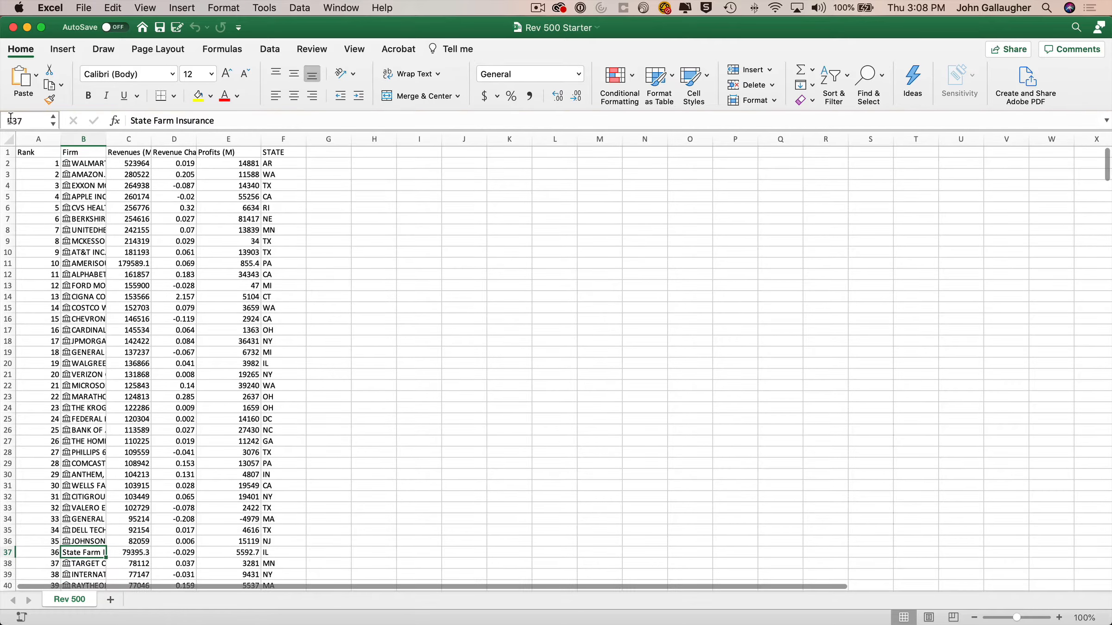
Save a copy of the workbook on the Desktop as Conditional Formatting Lesson in .xlsx format.
{"action": "left_click", "coordinate": [84, 8]}
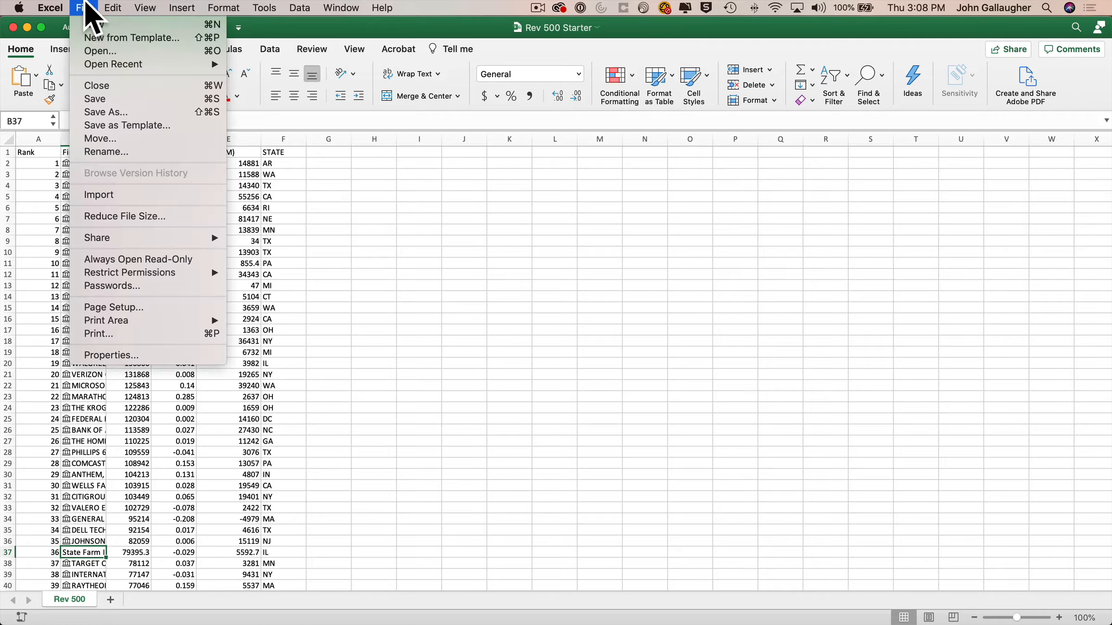
{"action": "left_click", "coordinate": [121, 112]}
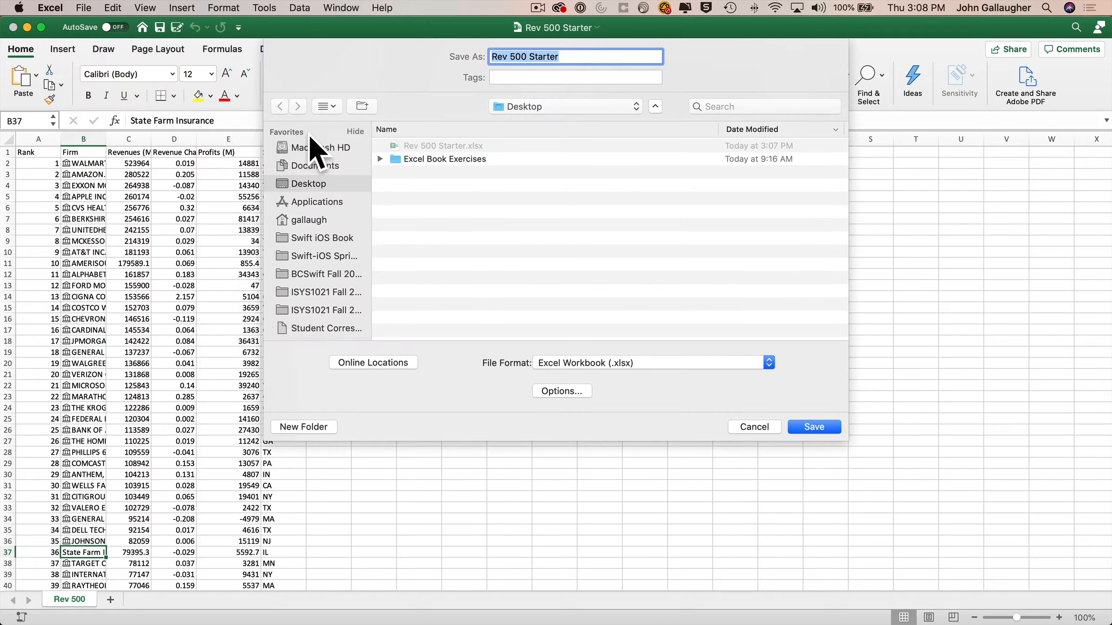
{"action": "type", "text": "Conditional Formatting Lesson"}
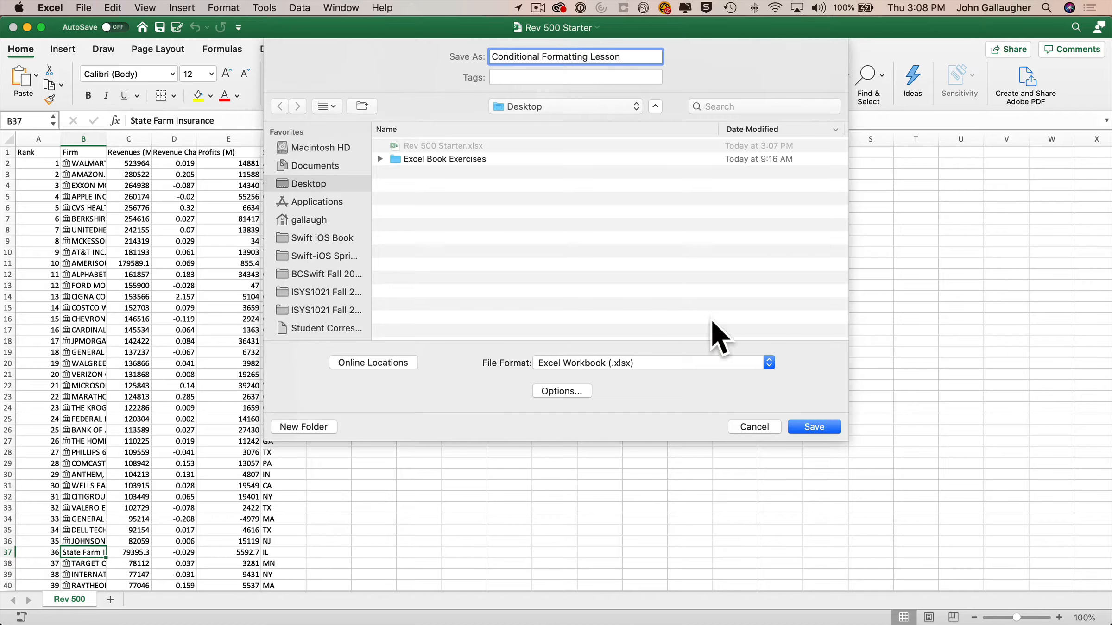
{"action": "left_click", "coordinate": [827, 428]}
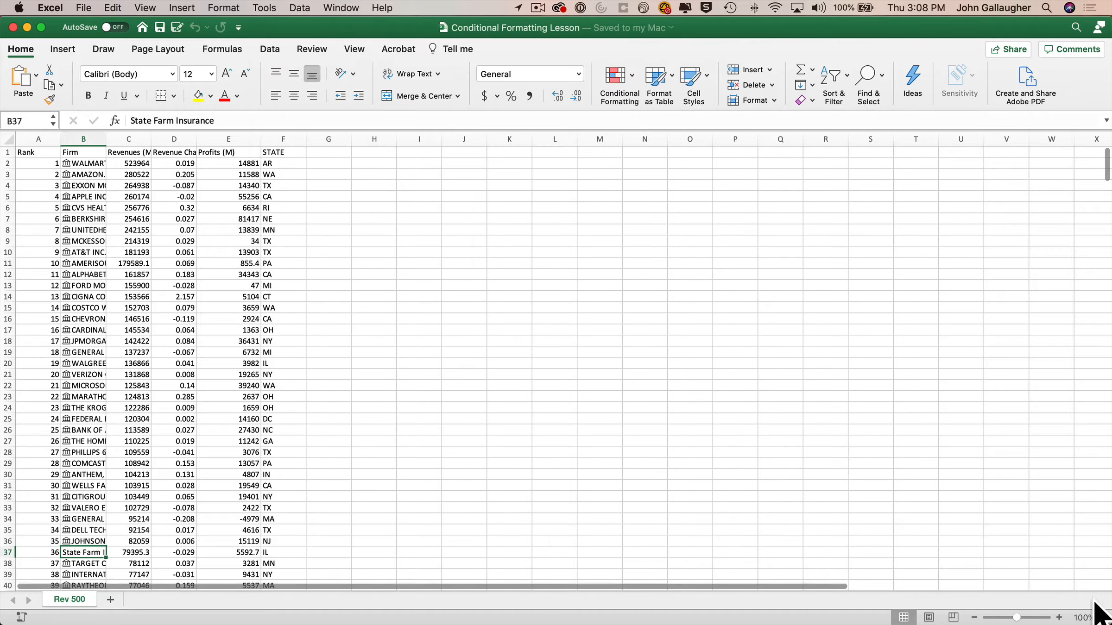
Set the worksheet zoom to 200%.
{"action": "left_click", "coordinate": [1084, 618]}
{"action": "left_click", "coordinate": [537, 166]}
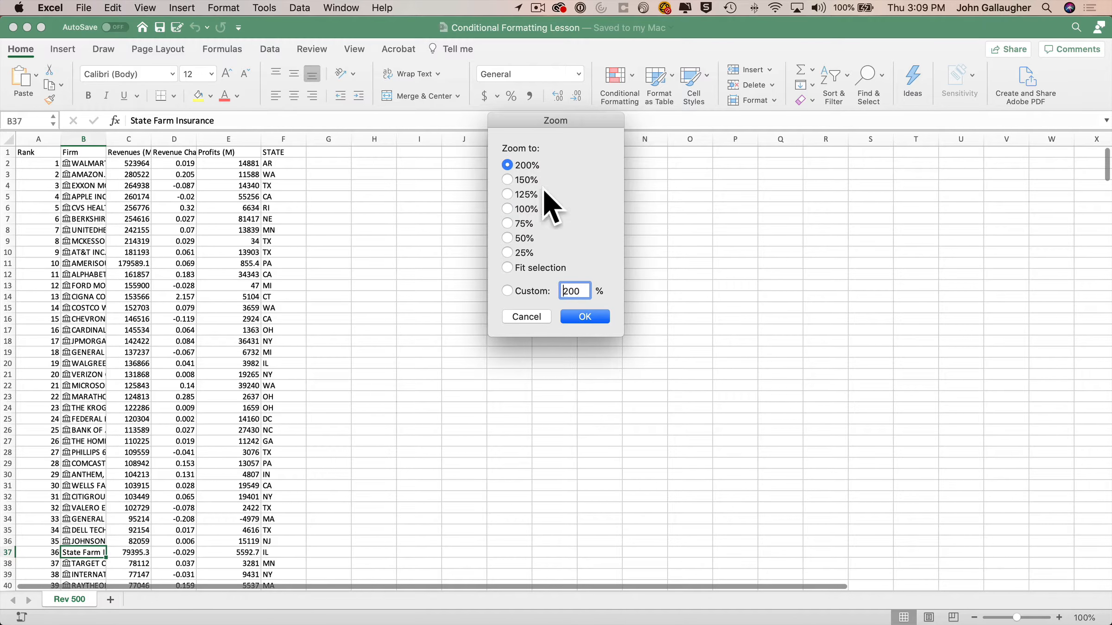
{"action": "left_click", "coordinate": [584, 317]}
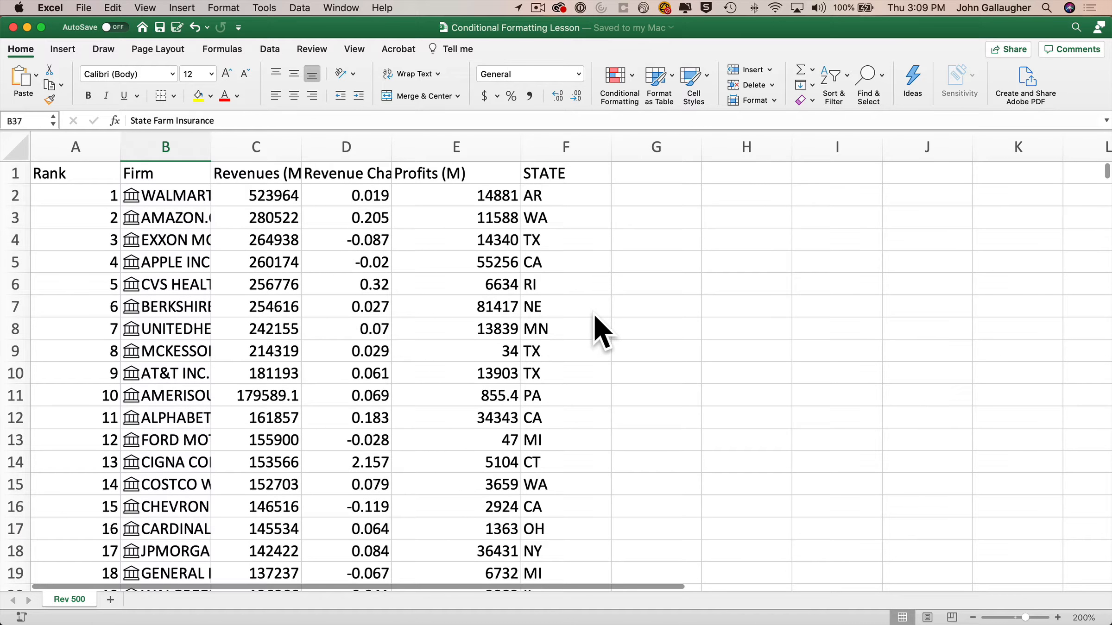
Convert the company data in A1:F501 into a table with headers.
{"action": "left_click", "coordinate": [377, 232]}
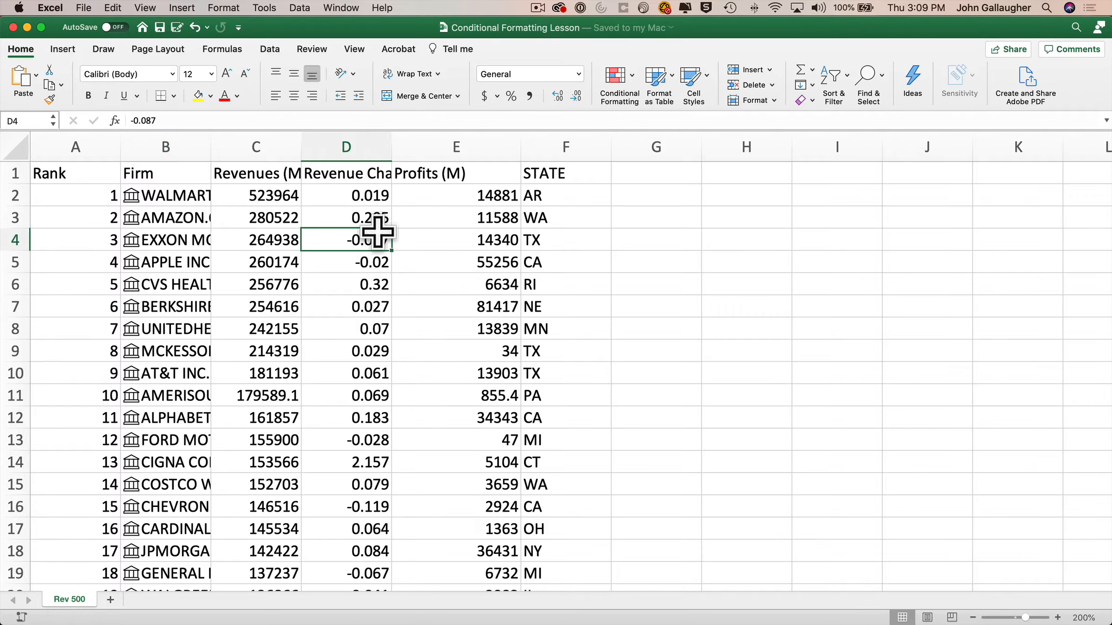
{"action": "key", "text": "ctrl+t"}
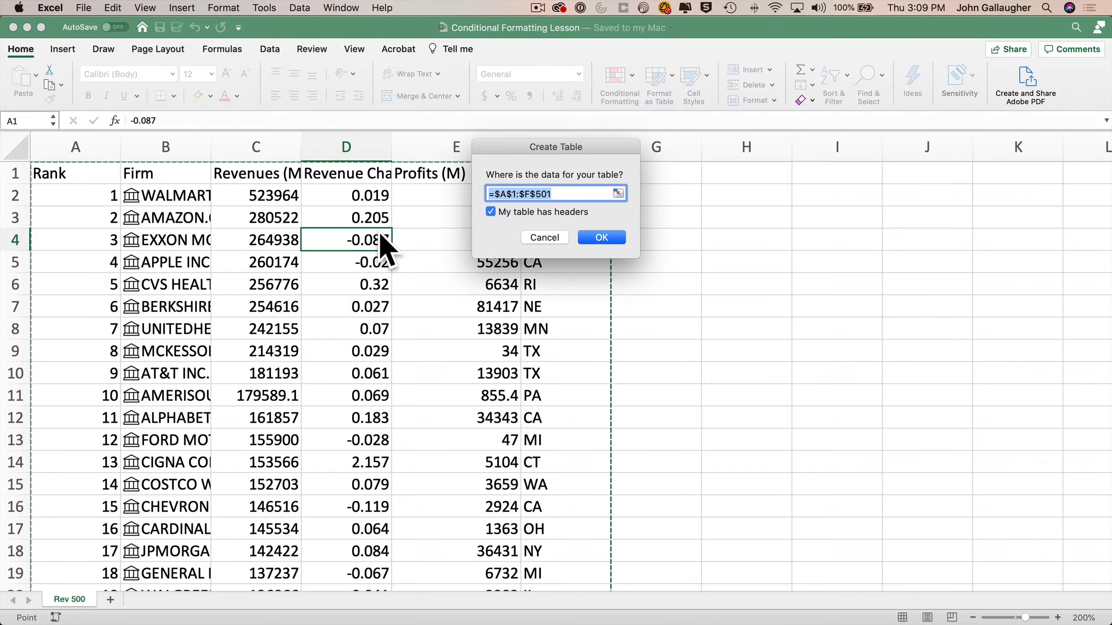
{"action": "left_click", "coordinate": [602, 237]}
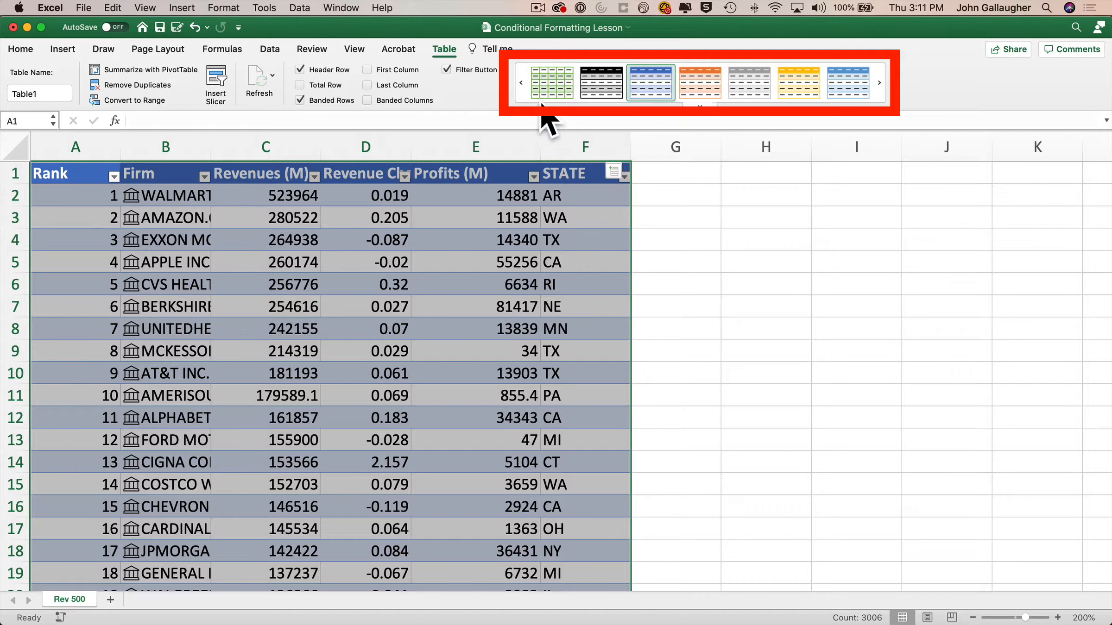
Apply the None table style to the new table to remove its colour banding.
{"action": "left_click", "coordinate": [520, 82]}
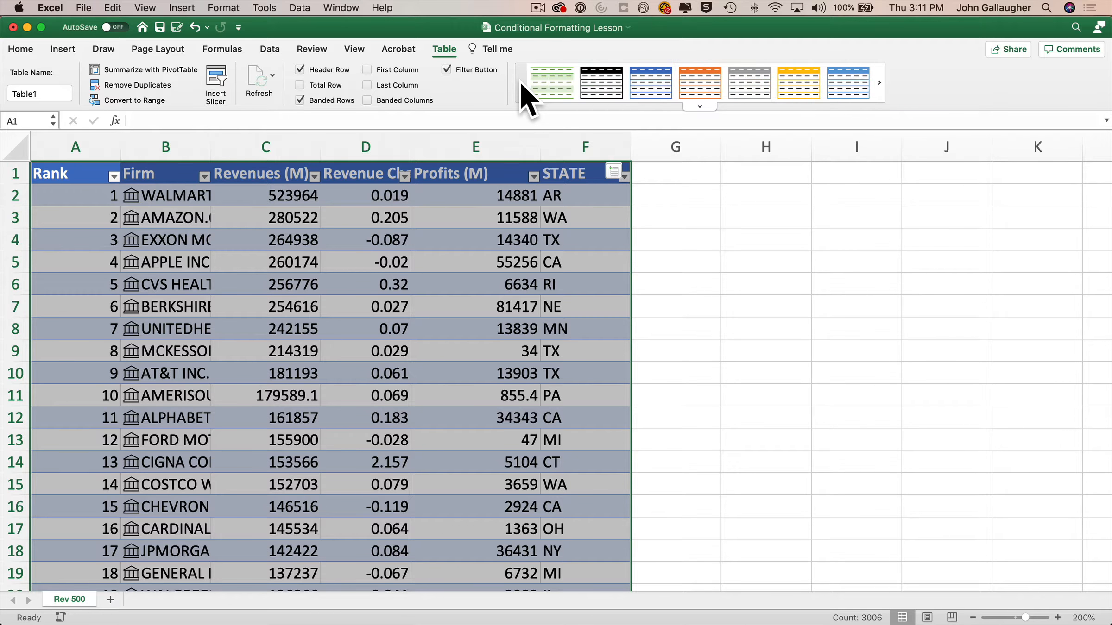
{"action": "left_click", "coordinate": [520, 81]}
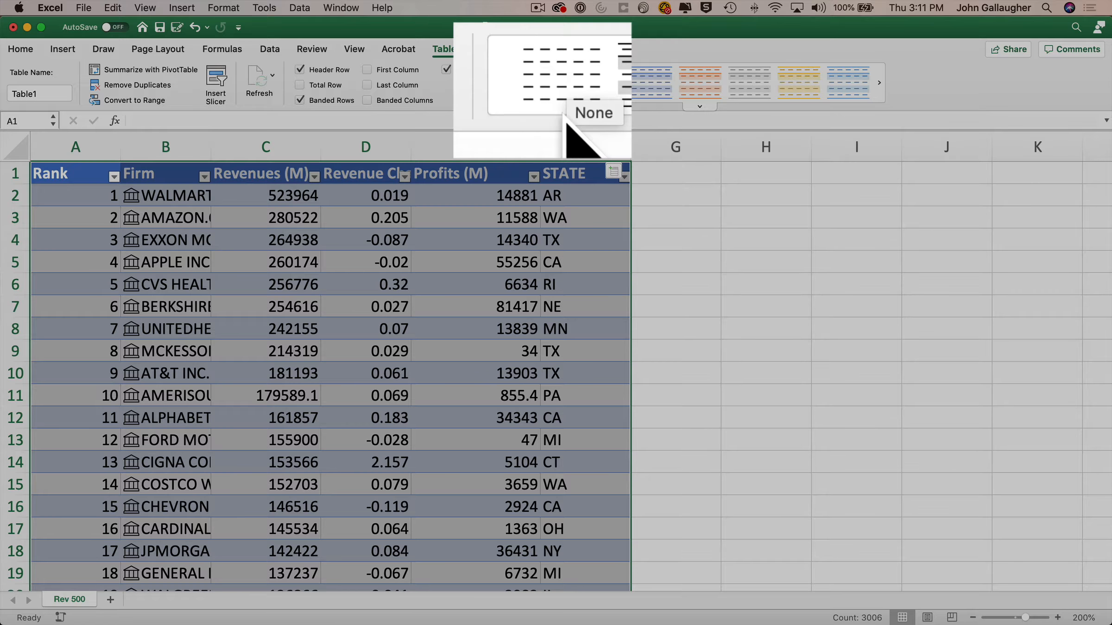
{"action": "left_click", "coordinate": [548, 95]}
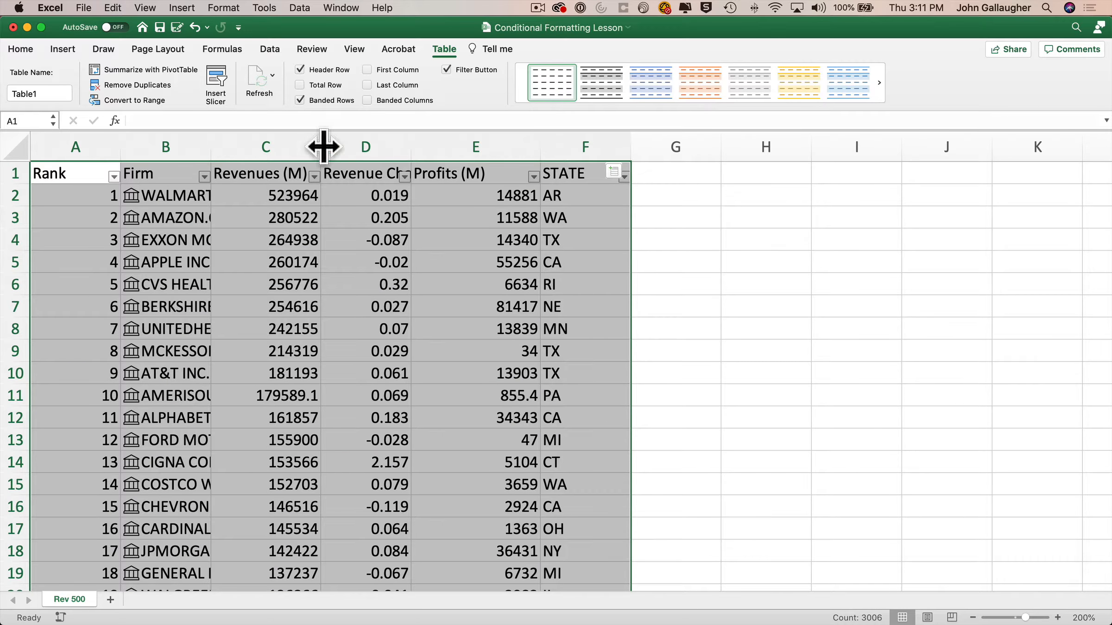
Narrow the Rank and Profits (M) columns, and widen the Firm, Revenues (M) and Revenue Change columns.
{"action": "left_click_drag", "start_coordinate": [136, 141], "coordinate": [237, 141]}
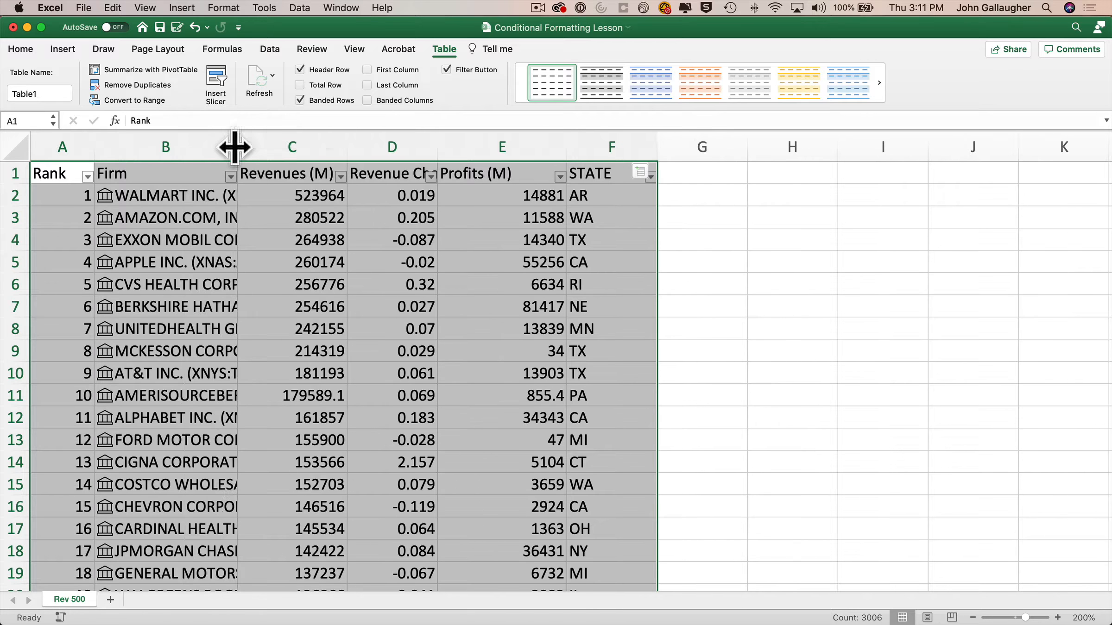
{"action": "left_click_drag", "start_coordinate": [345, 142], "coordinate": [363, 141]}
{"action": "left_click_drag", "start_coordinate": [452, 143], "coordinate": [510, 144]}
{"action": "left_click_drag", "start_coordinate": [639, 144], "coordinate": [614, 144]}
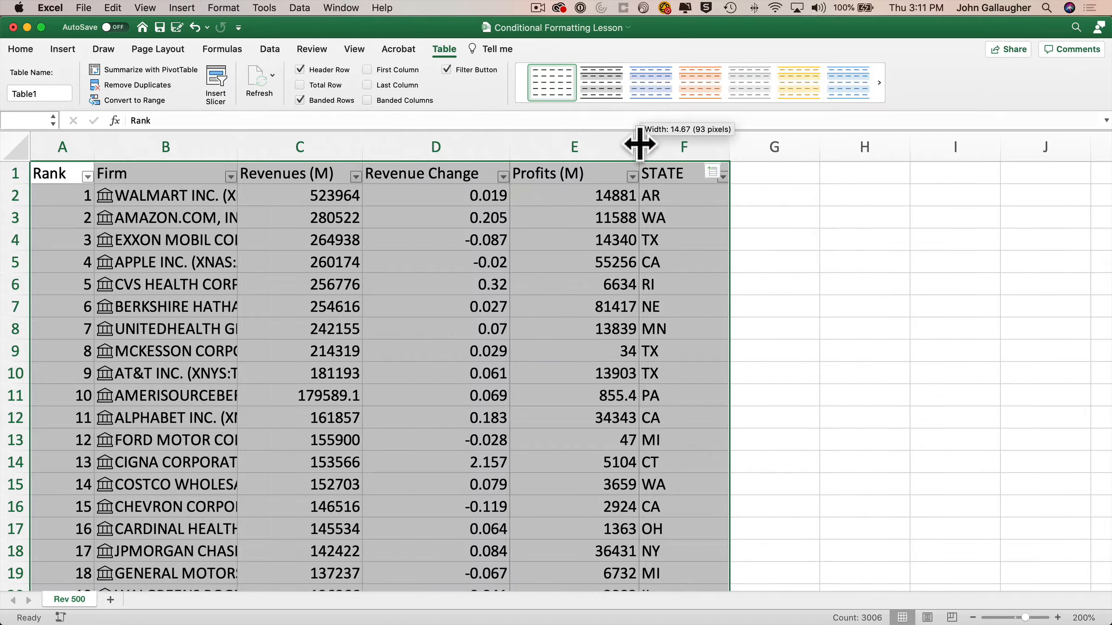
{"action": "left_click_drag", "start_coordinate": [705, 144], "coordinate": [710, 145]}
Freeze panes at cell C2 so the header row and the Rank and Firm columns stay in view.
{"action": "left_click", "coordinate": [331, 197]}
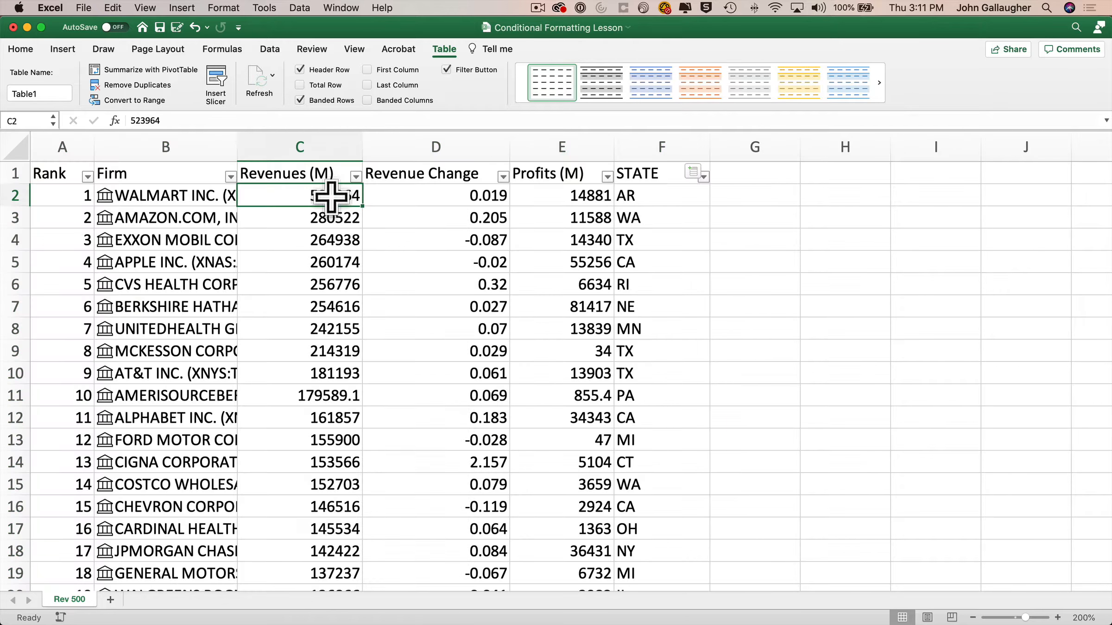
{"action": "left_click", "coordinate": [357, 49]}
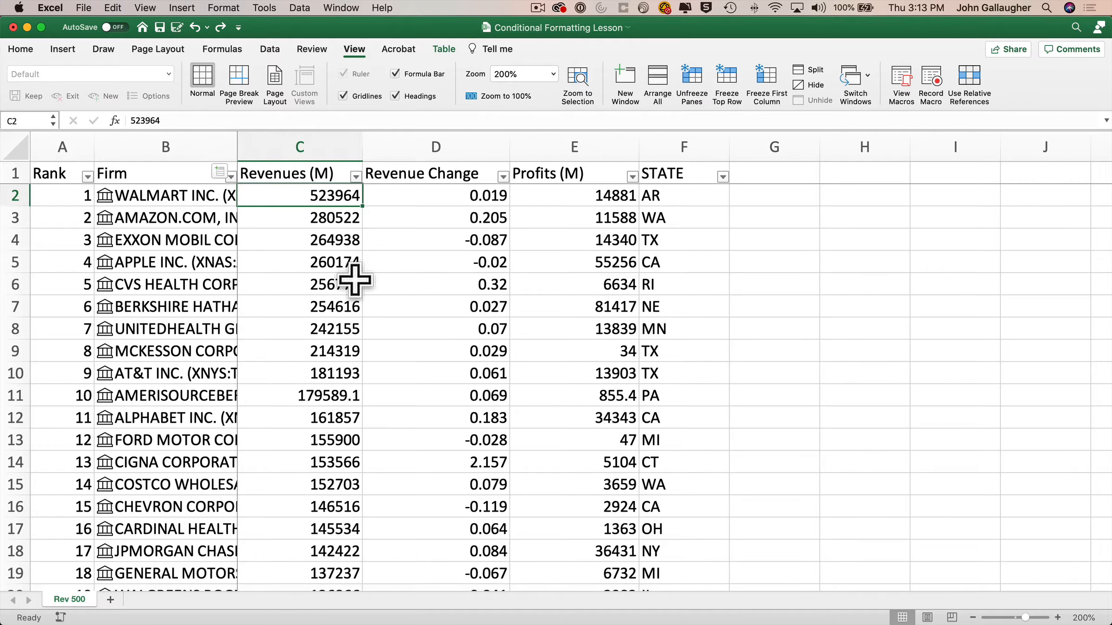
{"action": "scroll", "coordinate": [360, 278], "scroll_direction": "down", "scroll_amount": 2}
{"action": "scroll", "coordinate": [360, 278], "scroll_direction": "up", "scroll_amount": 2}
{"action": "scroll", "coordinate": [360, 278], "scroll_direction": "right", "scroll_amount": 2}
{"action": "scroll", "coordinate": [356, 280], "scroll_direction": "left", "scroll_amount": 2}
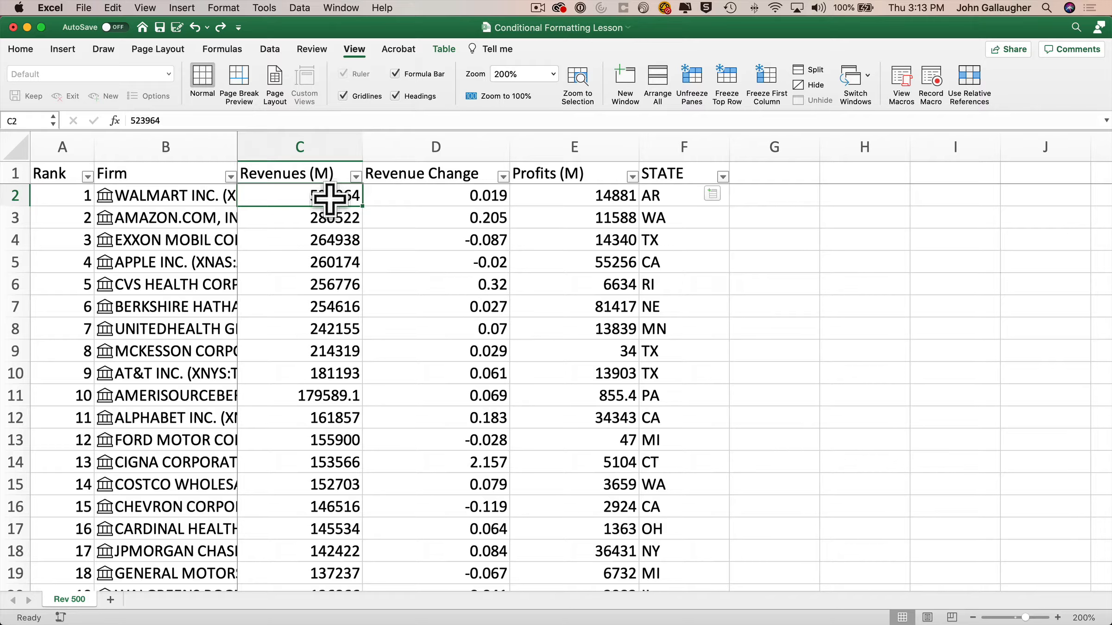
Format all values in the Revenues (M) column as accounting dollars with no decimal places.
{"action": "key", "text": "super+shift+Down"}
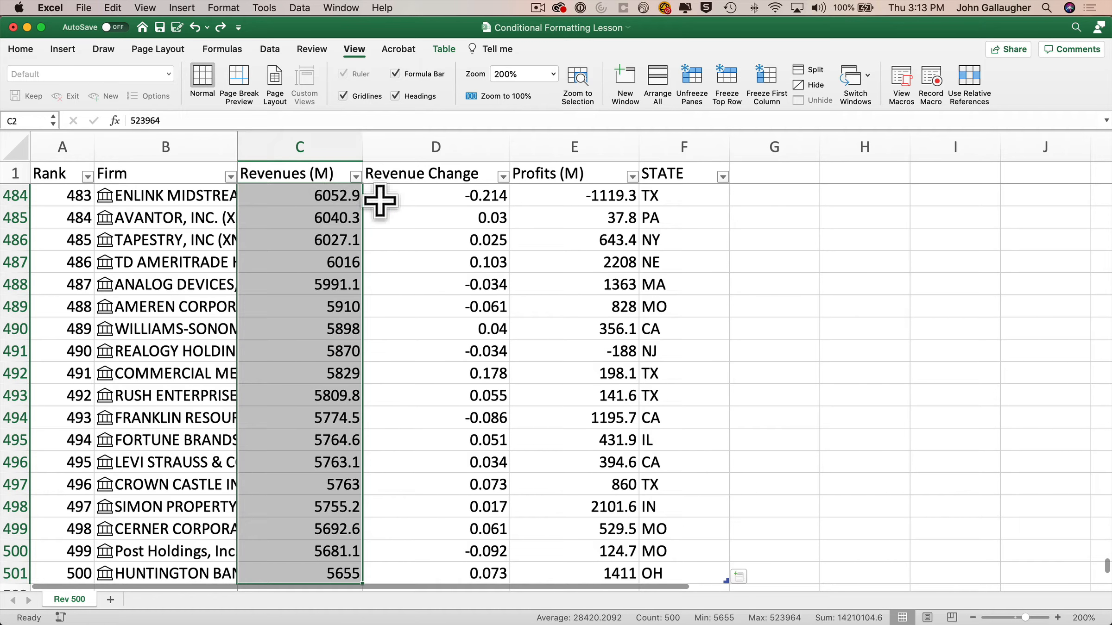
{"action": "left_click", "coordinate": [22, 50]}
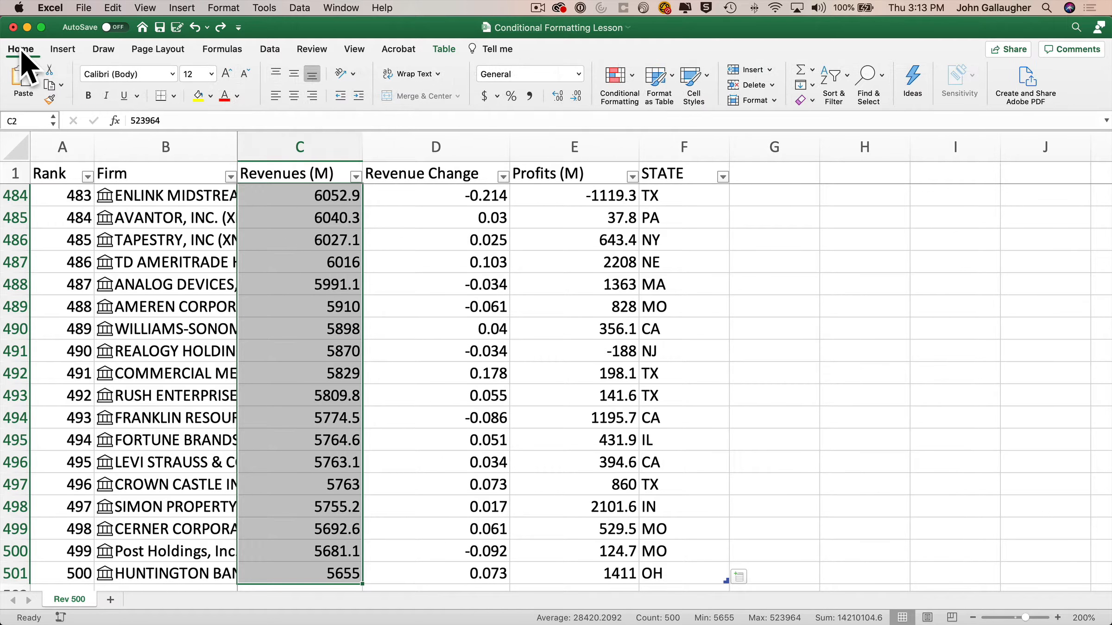
{"action": "left_click", "coordinate": [484, 96]}
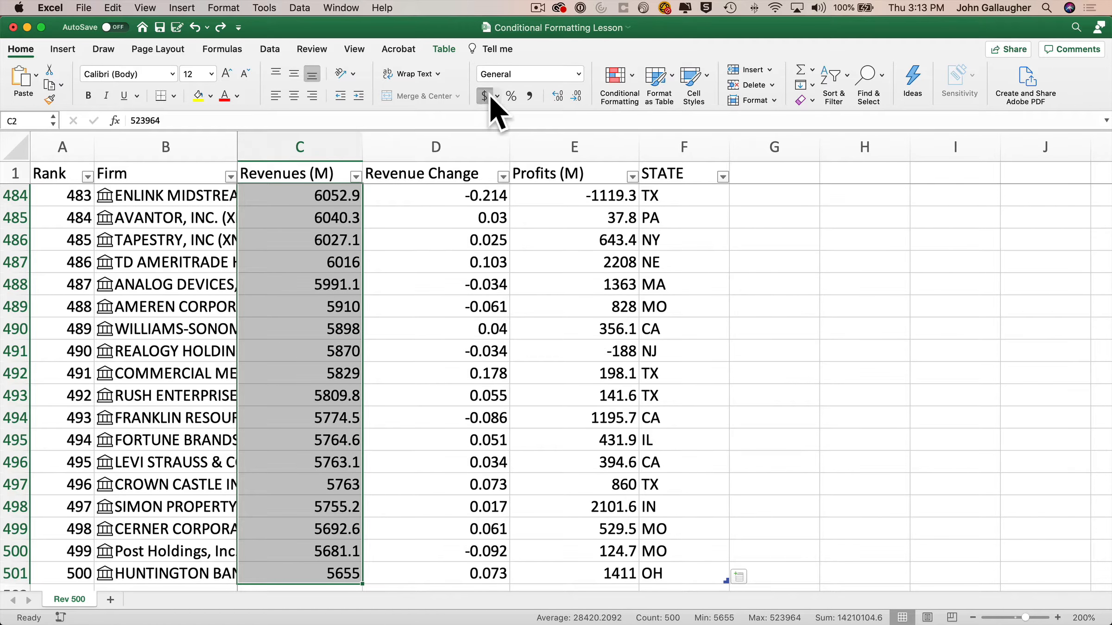
{"action": "double_click", "coordinate": [577, 97]}
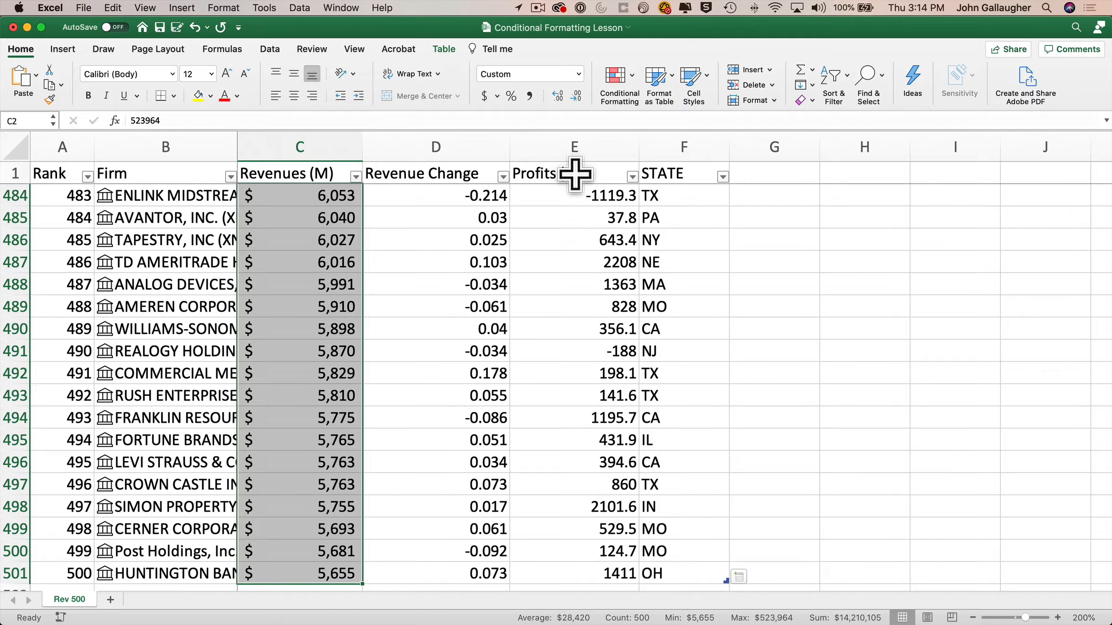
Select all the data in the Profits (M) column from E2, and extend the selection across the full table rows.
{"action": "left_click", "coordinate": [573, 172]}
{"action": "key", "text": "Return"}
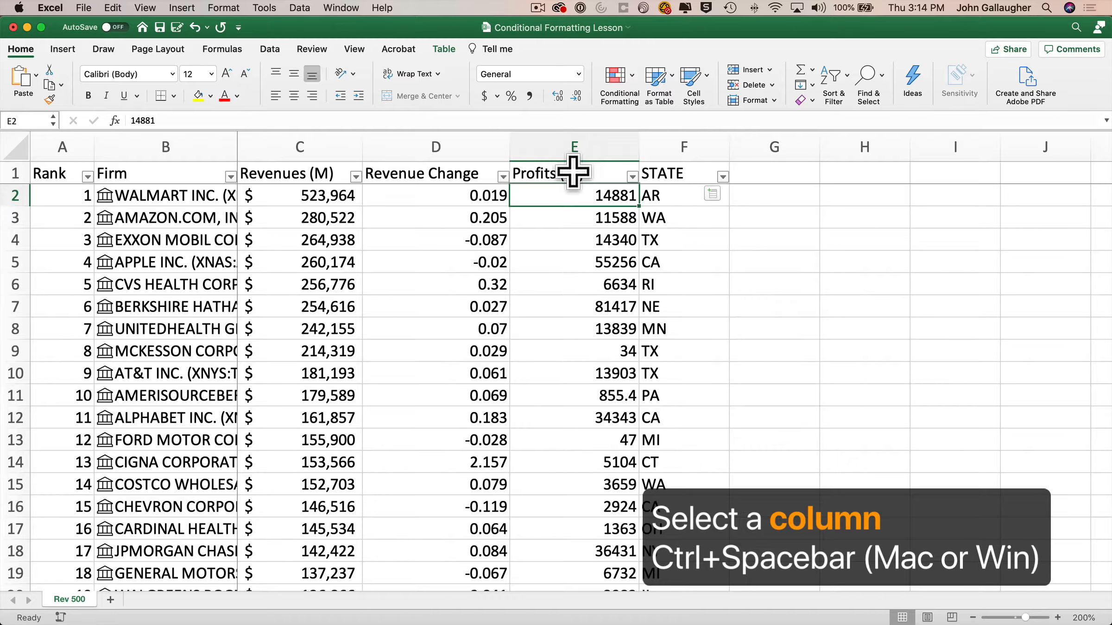
{"action": "key", "text": "ctrl+space"}
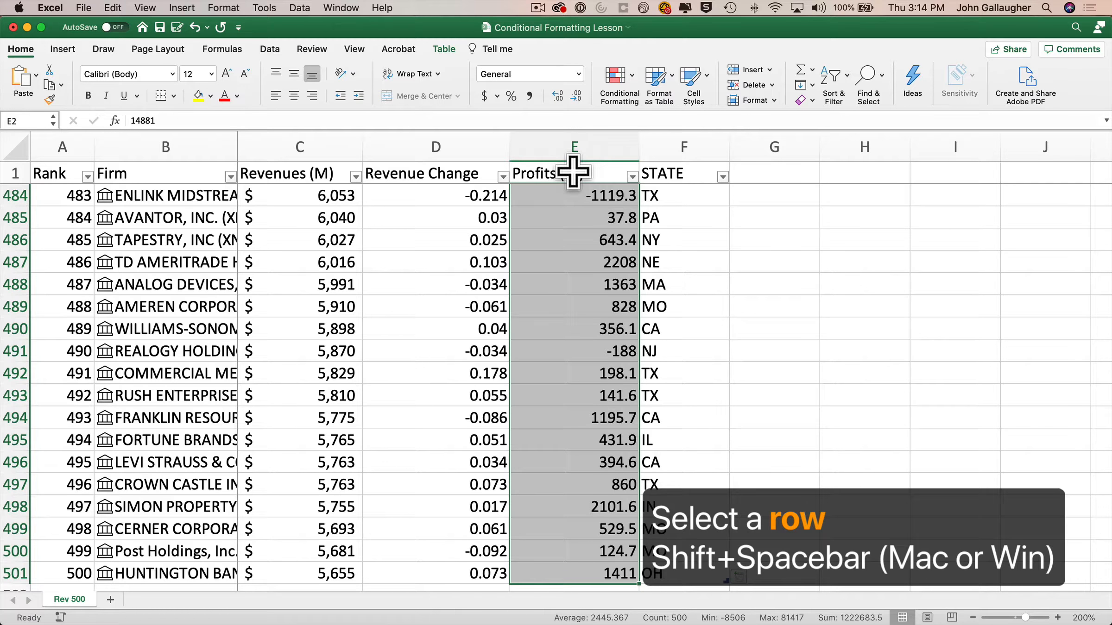
{"action": "key", "text": "shift+space"}
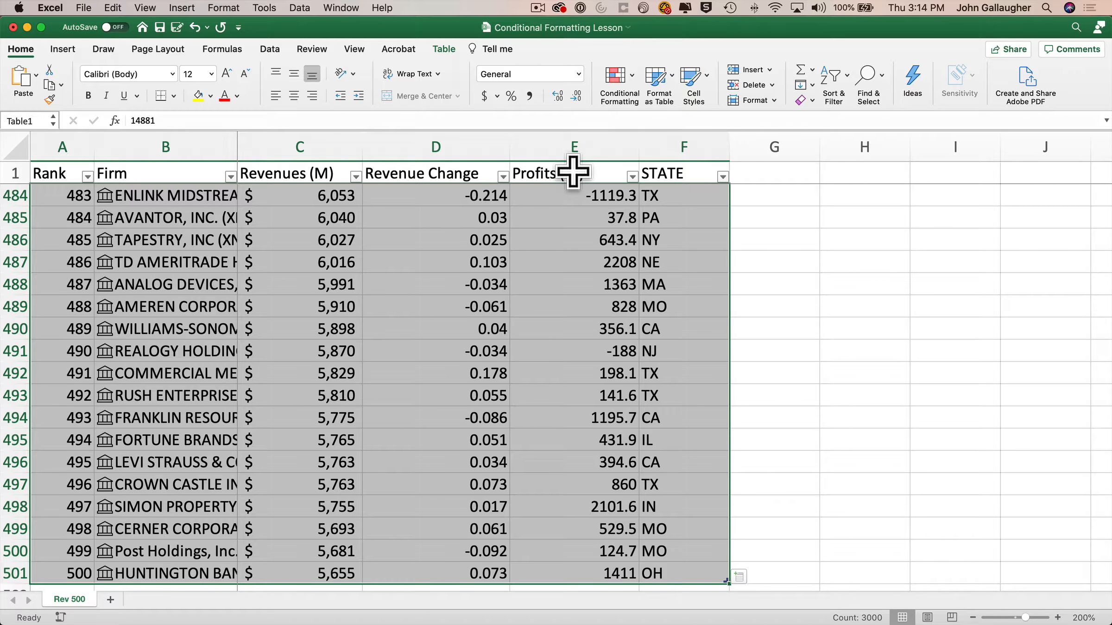
Select all the table's values starting from cell E486, and reduce the selection to that single cell.
{"action": "left_click", "coordinate": [604, 241]}
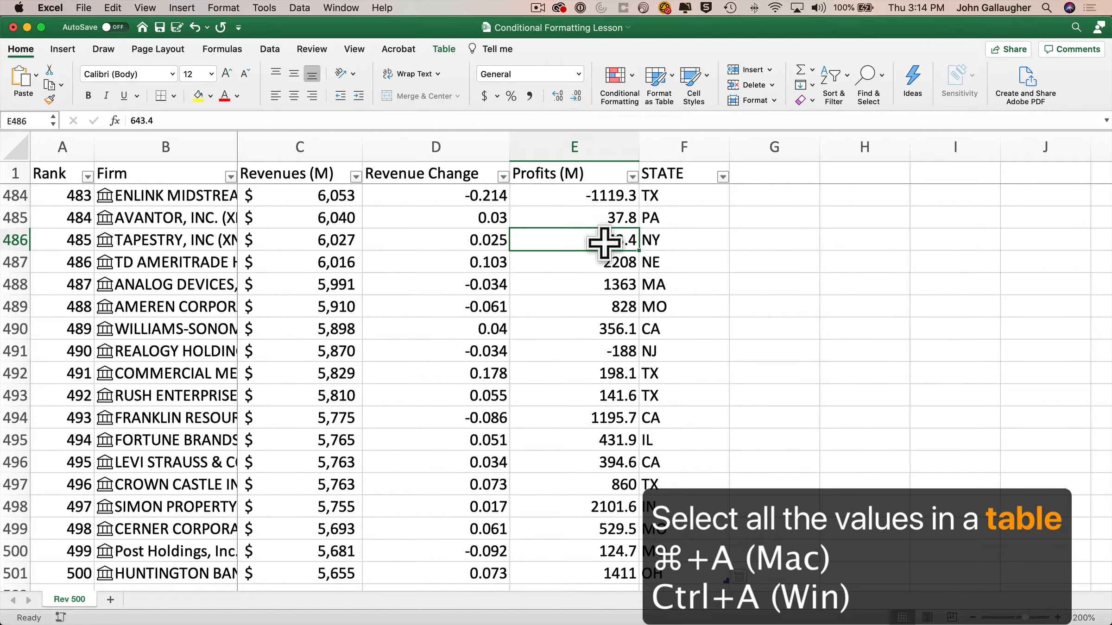
{"action": "key", "text": "super+a"}
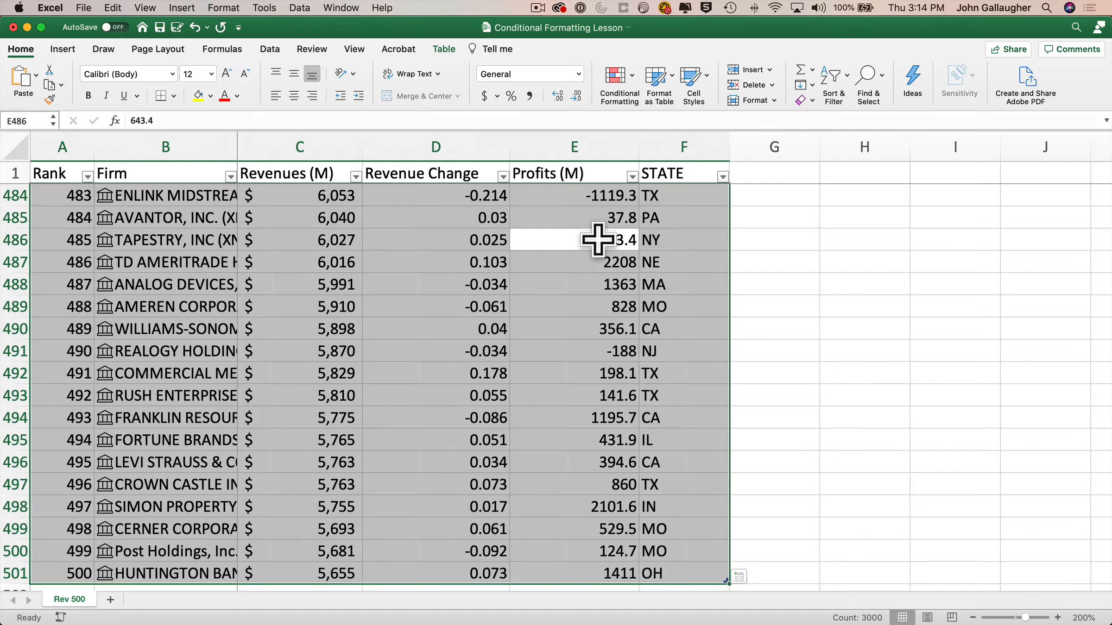
{"action": "left_click", "coordinate": [597, 239]}
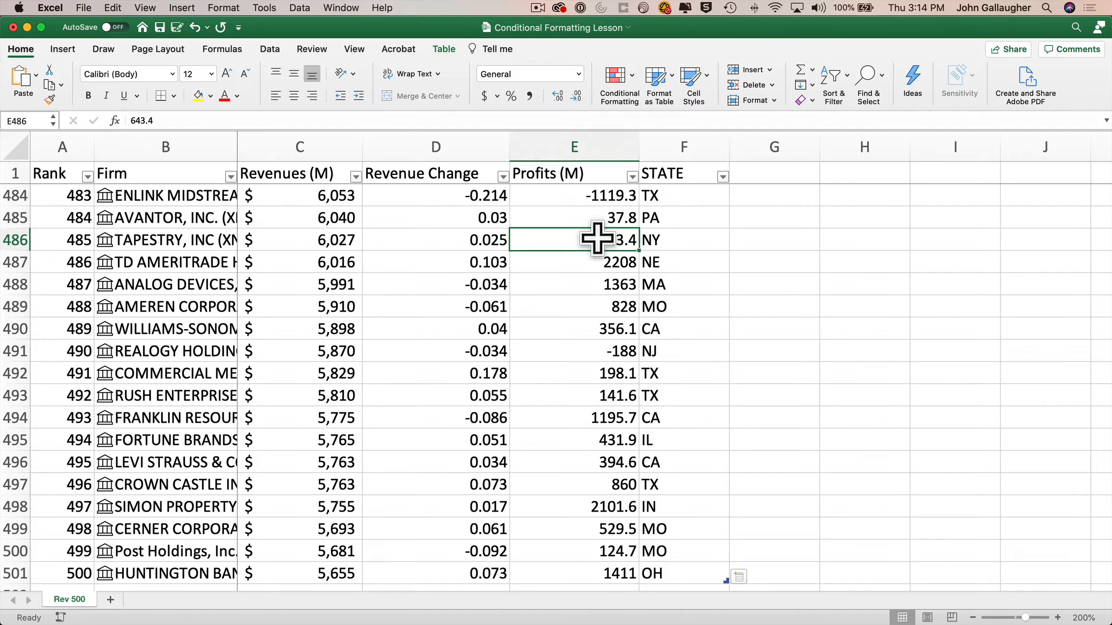
Format all values in the Profits (M) column as accounting dollars with no decimal places.
{"action": "key", "text": "shift+space"}
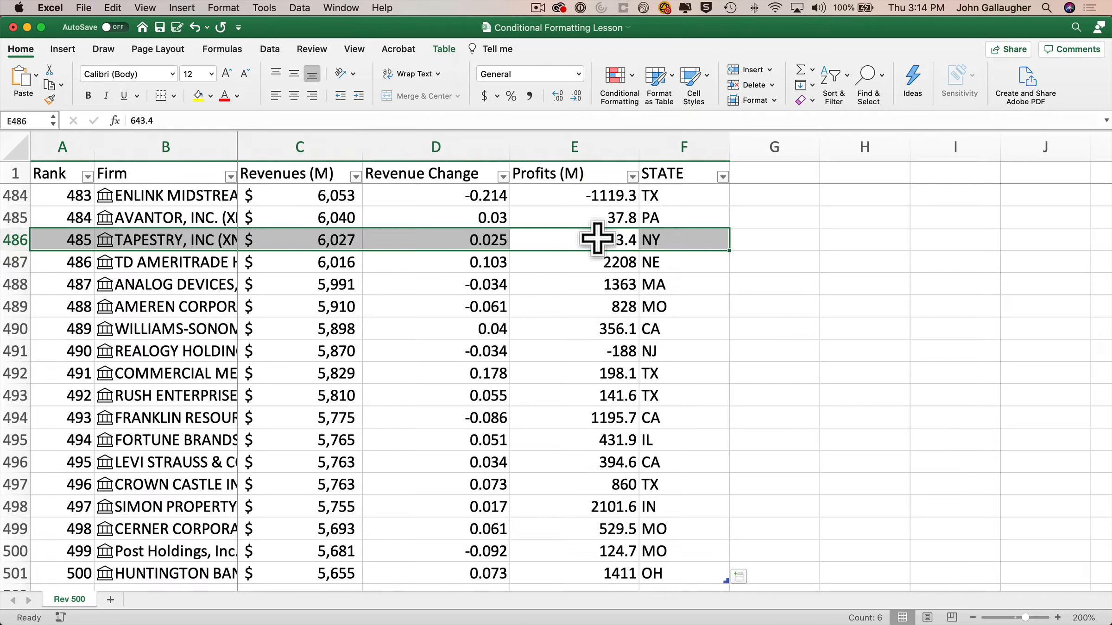
{"action": "left_click", "coordinate": [597, 239]}
{"action": "key", "text": "ctrl+space"}
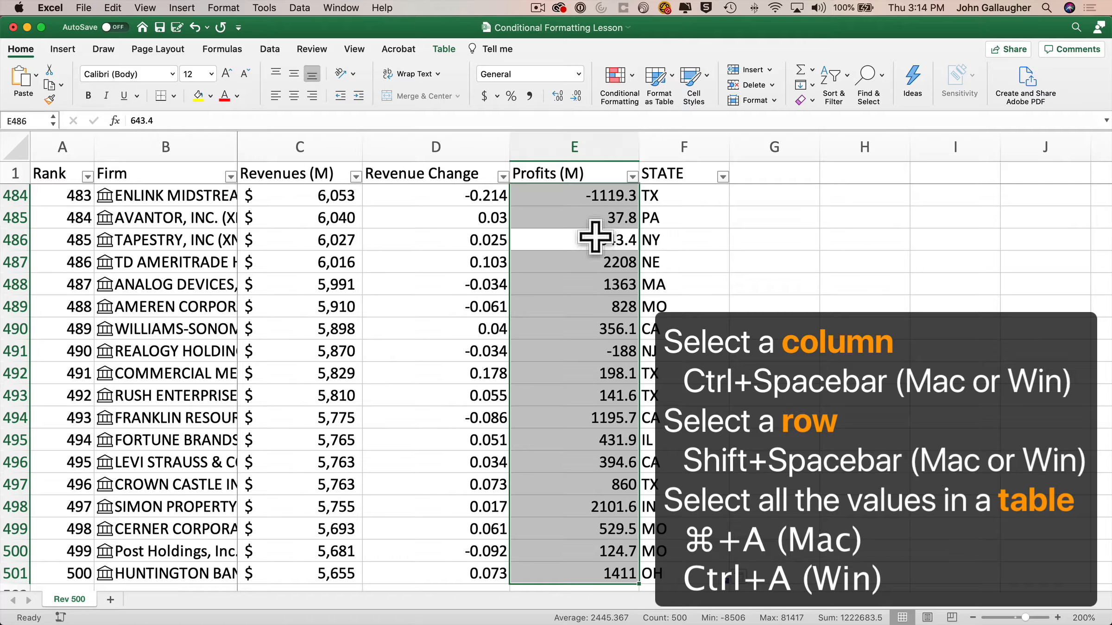
{"action": "left_click", "coordinate": [484, 96]}
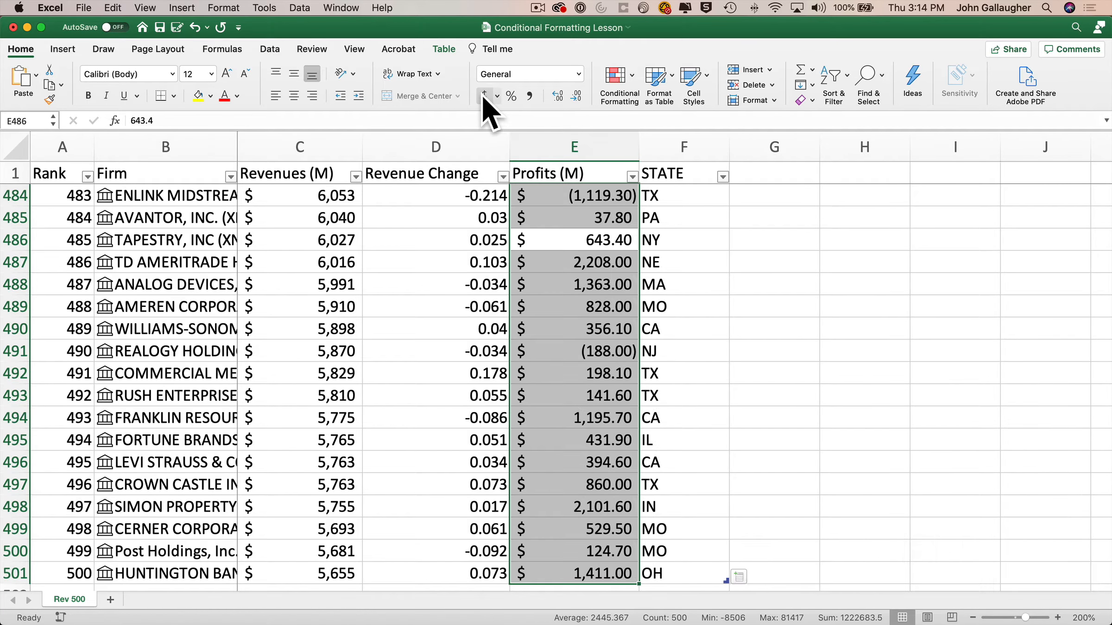
{"action": "left_click", "coordinate": [577, 95]}
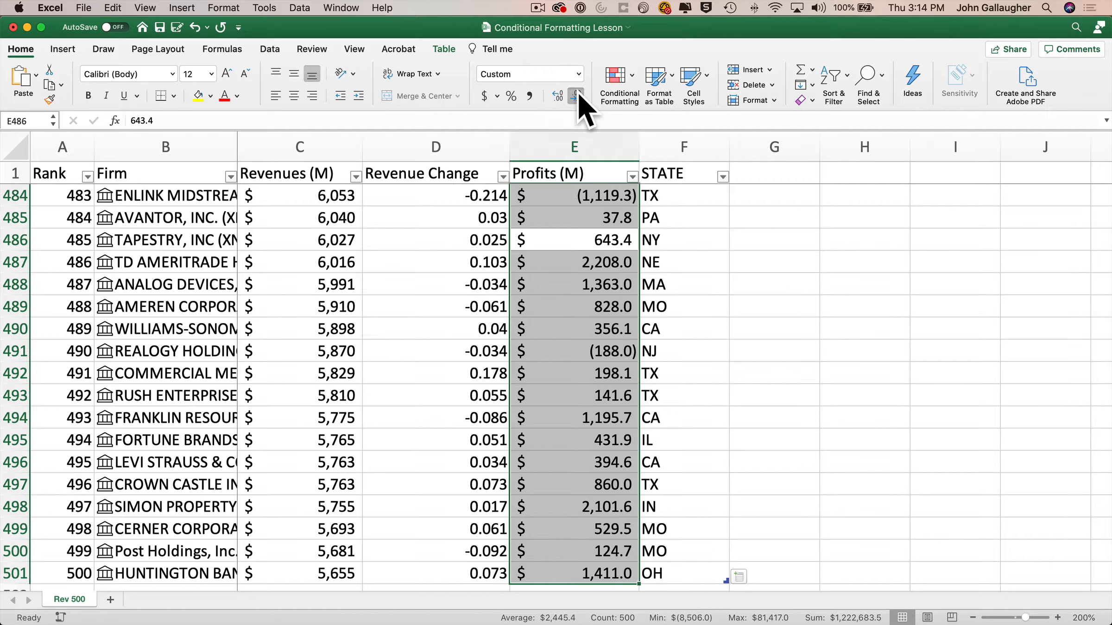
{"action": "left_click", "coordinate": [577, 95]}
Format all values in the Revenue Change column as whole-number percentages.
{"action": "left_click_drag", "start_coordinate": [477, 203], "coordinate": [464, 218]}
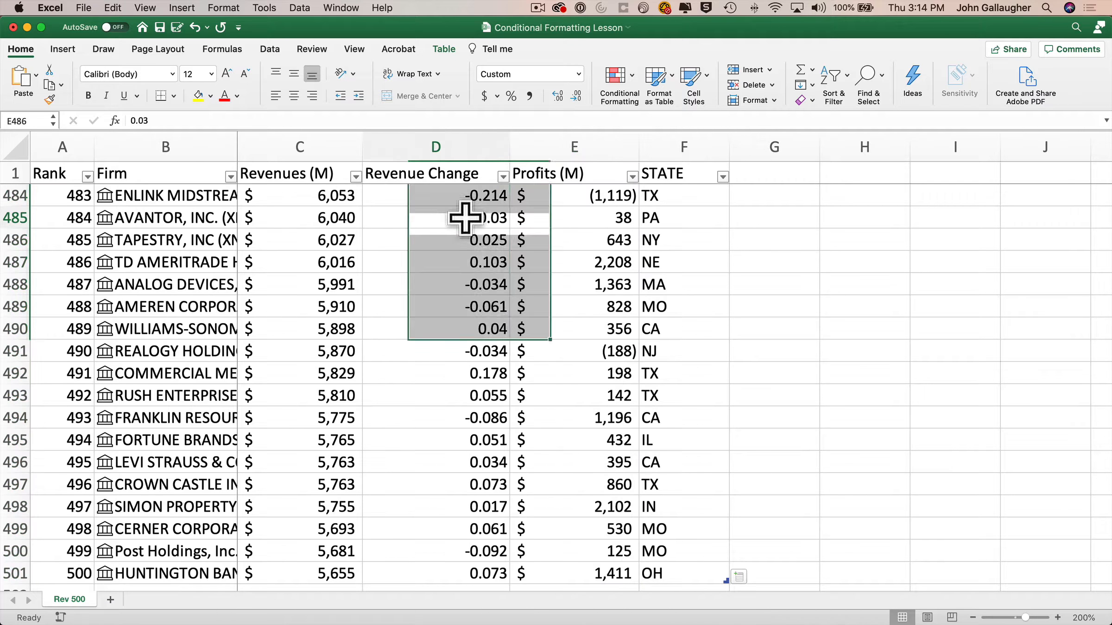
{"action": "left_click", "coordinate": [464, 218]}
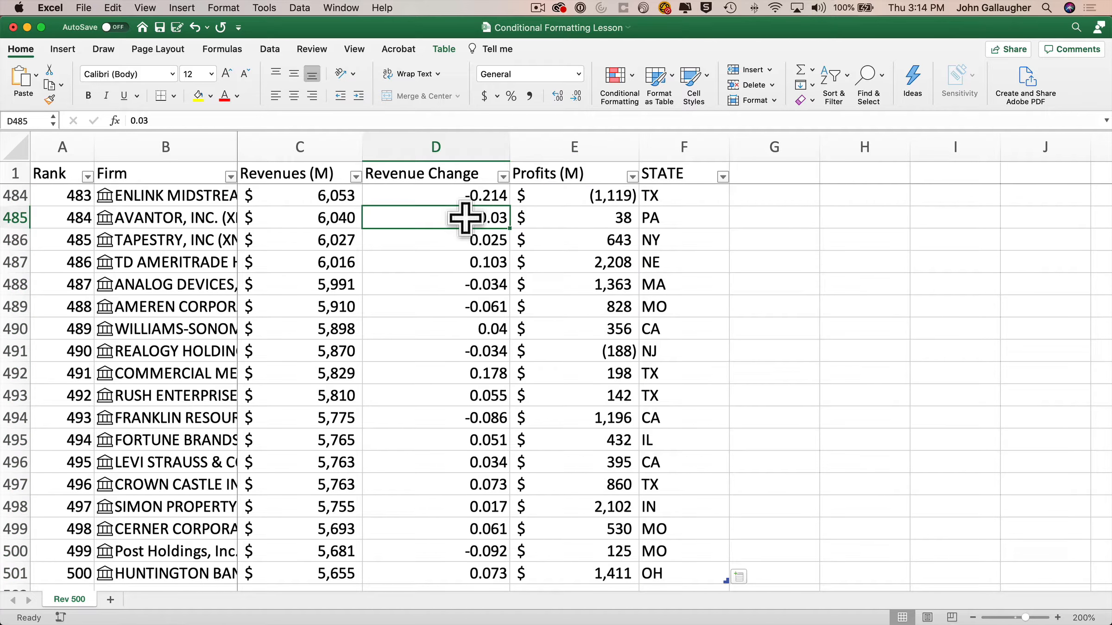
{"action": "key", "text": "ctrl+space"}
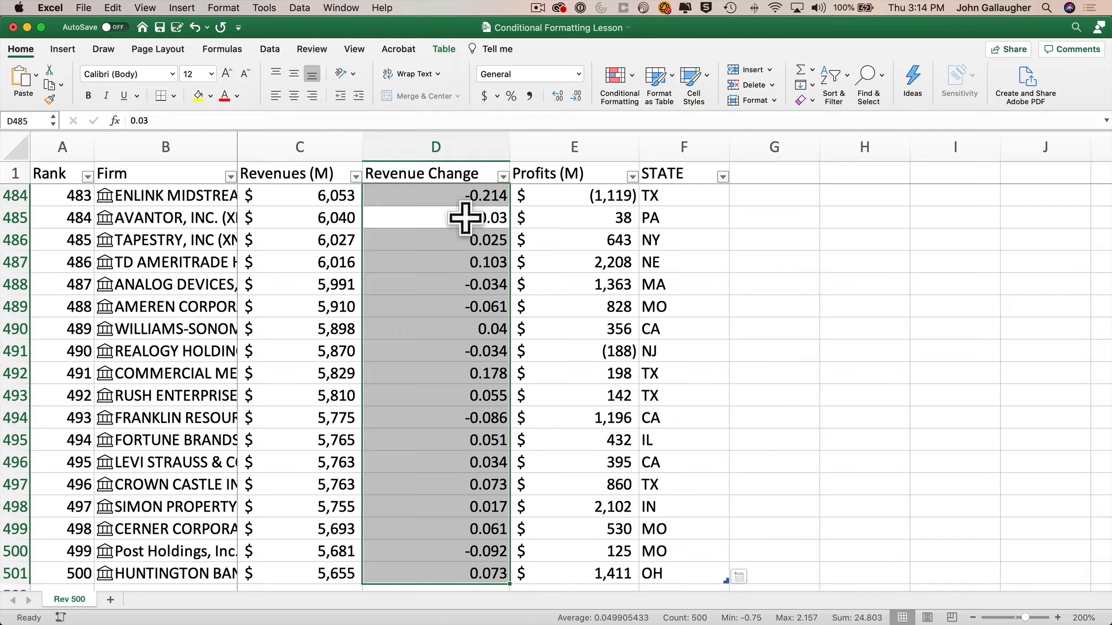
{"action": "left_click", "coordinate": [511, 96]}
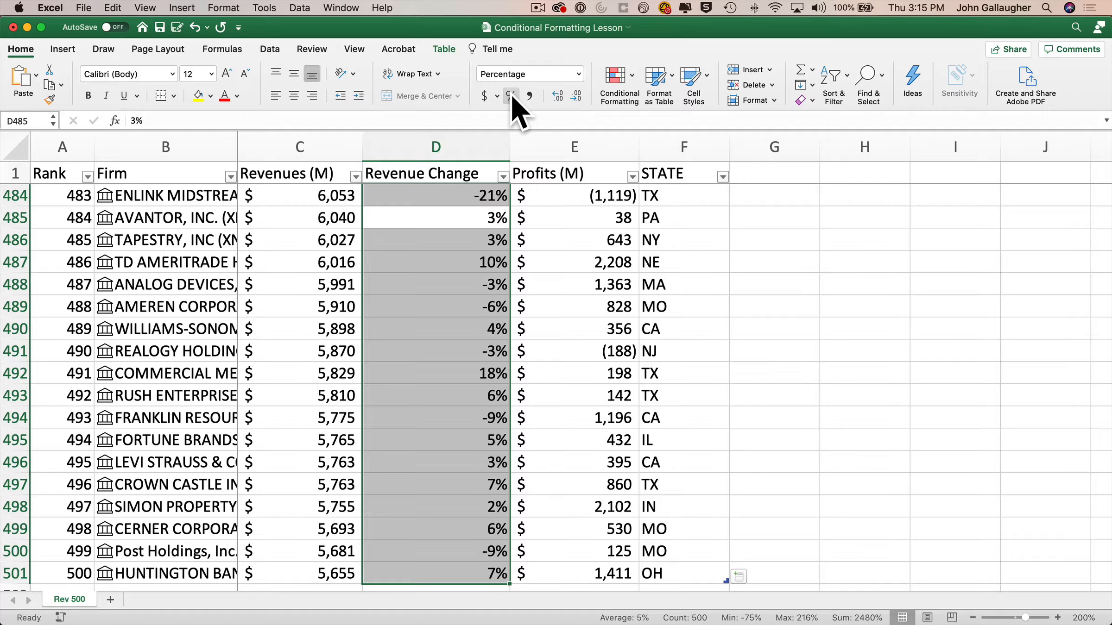
Add a Top 10 Items conditional formatting rule to the whole Profits (M) column, using Green Fill with Dark Green Text.
{"action": "left_click", "coordinate": [578, 190]}
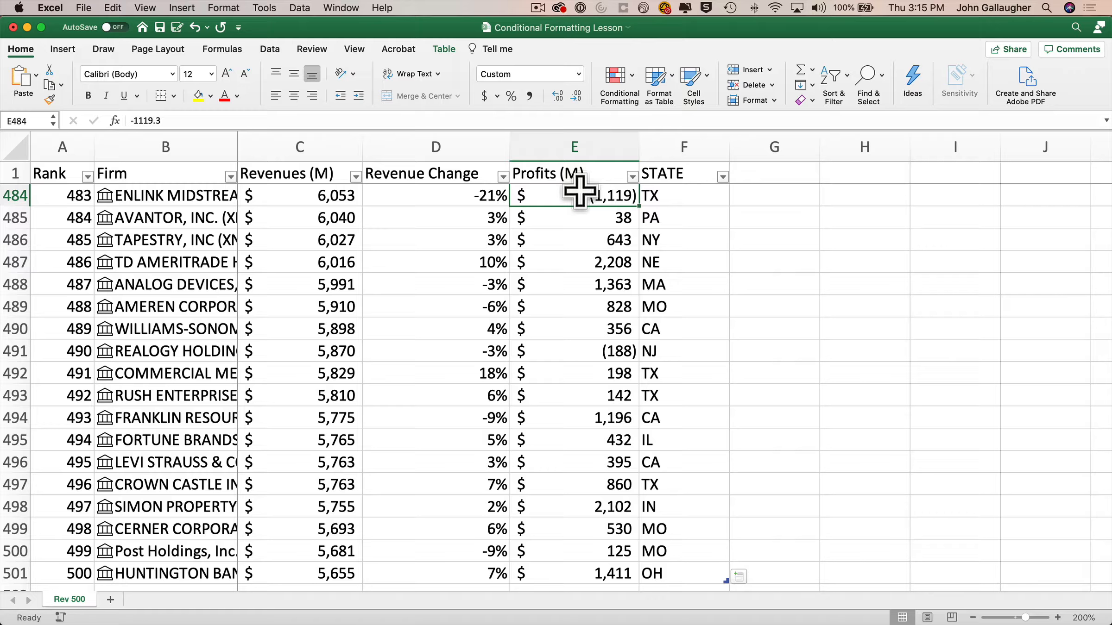
{"action": "key", "text": "ctrl+space"}
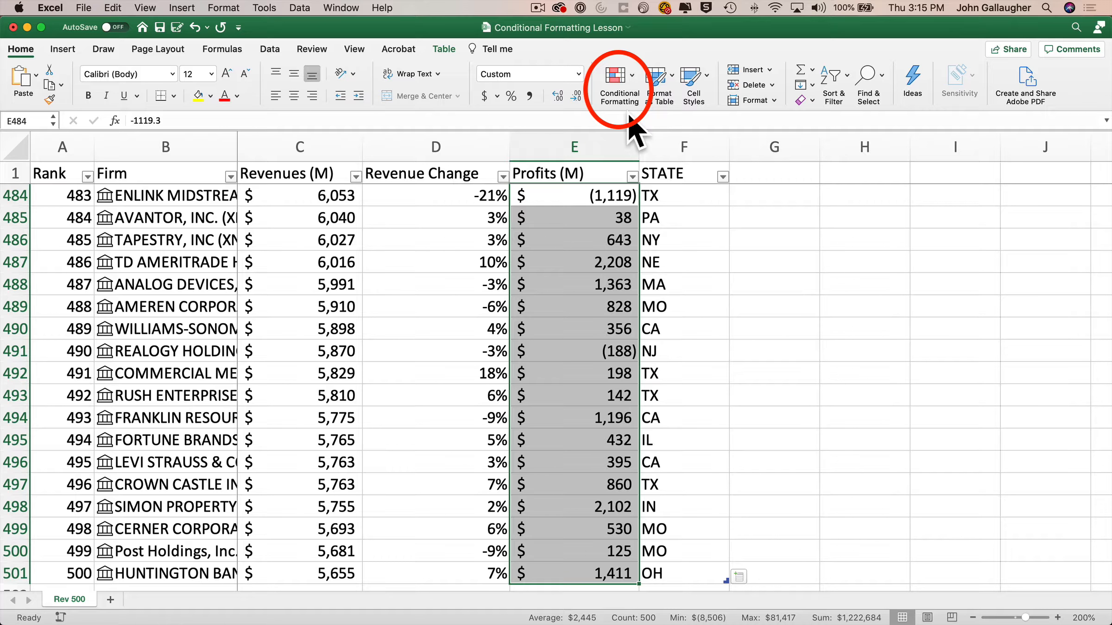
{"action": "left_click", "coordinate": [629, 72]}
{"action": "mouse_move", "coordinate": [701, 121]}
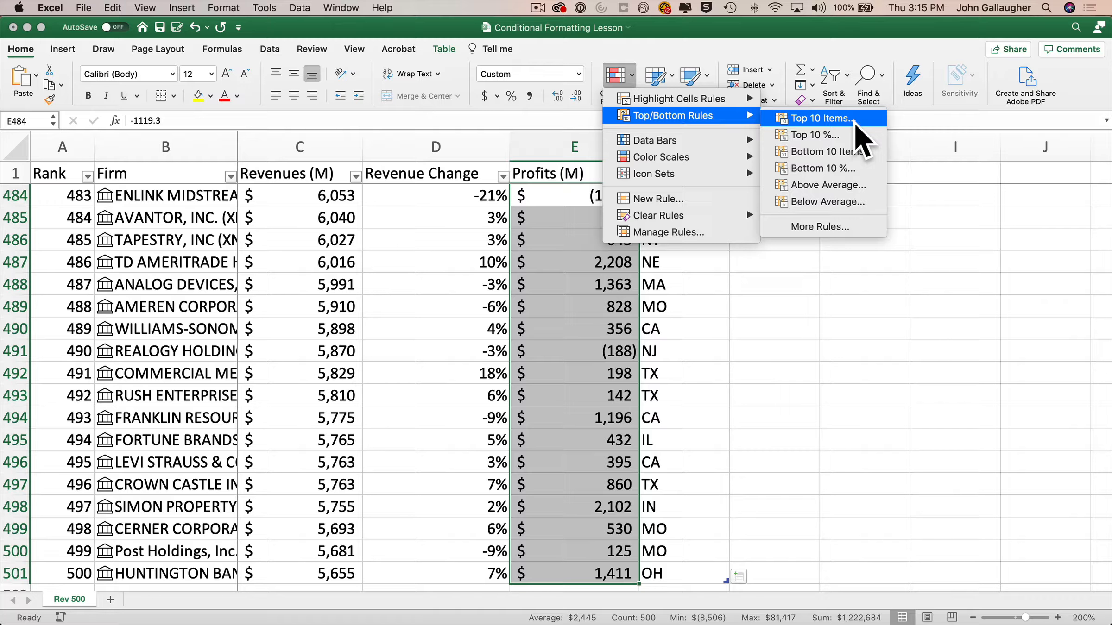
{"action": "left_click", "coordinate": [822, 118]}
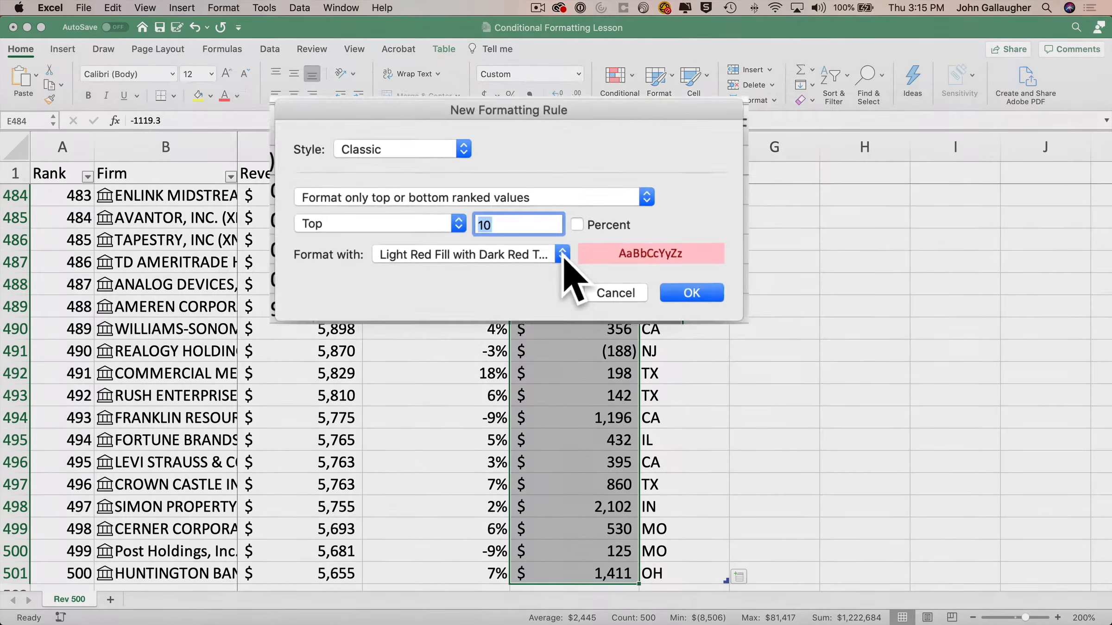
{"action": "left_click", "coordinate": [589, 275]}
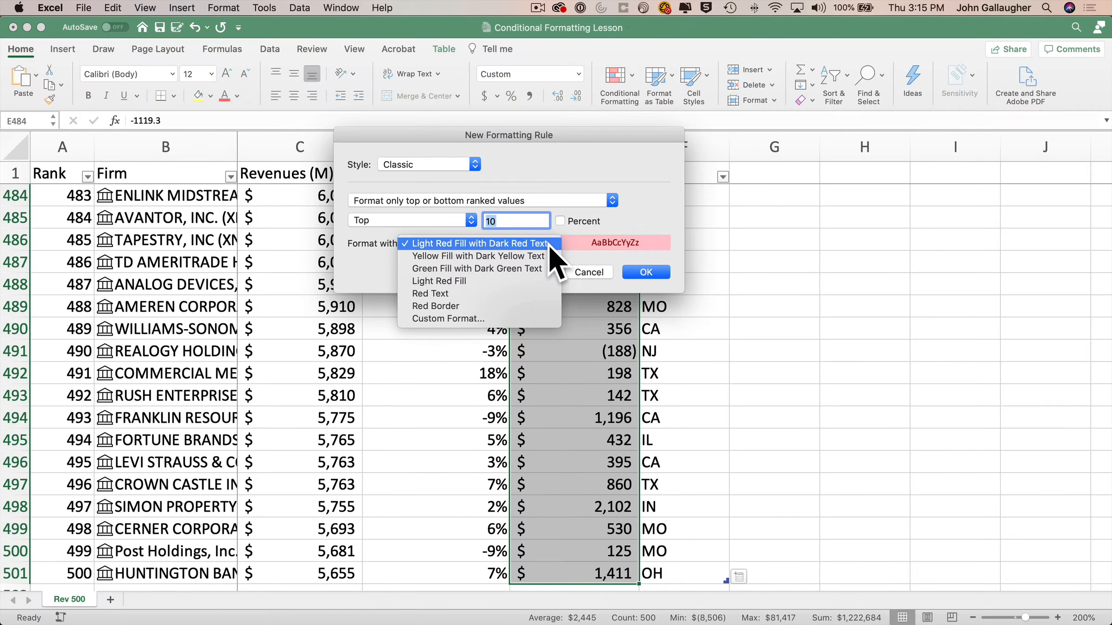
{"action": "left_click", "coordinate": [542, 269]}
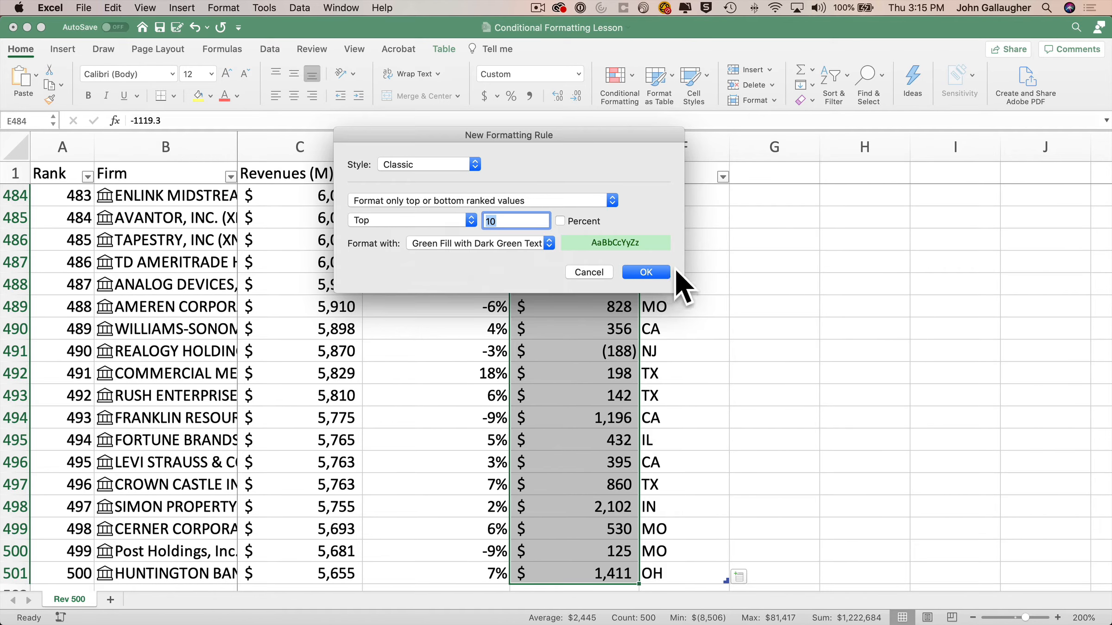
{"action": "left_click", "coordinate": [662, 273]}
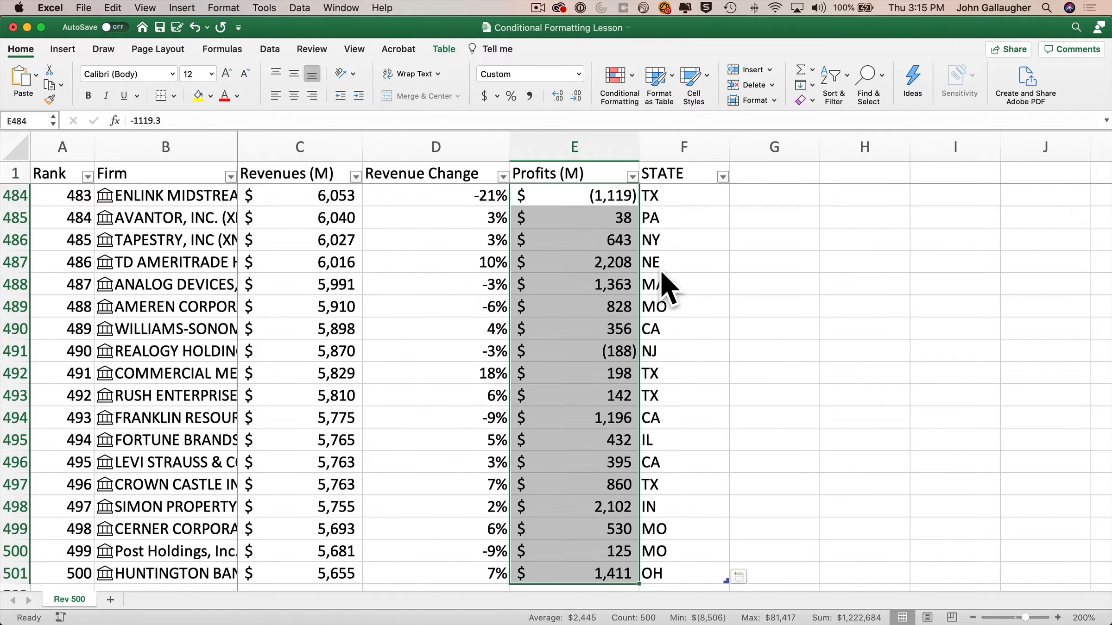
Look through the Profits (M) column for highlighted values, and undo the Top 10 Items rule.
{"action": "scroll", "coordinate": [664, 281], "scroll_direction": "up", "scroll_amount": 20}
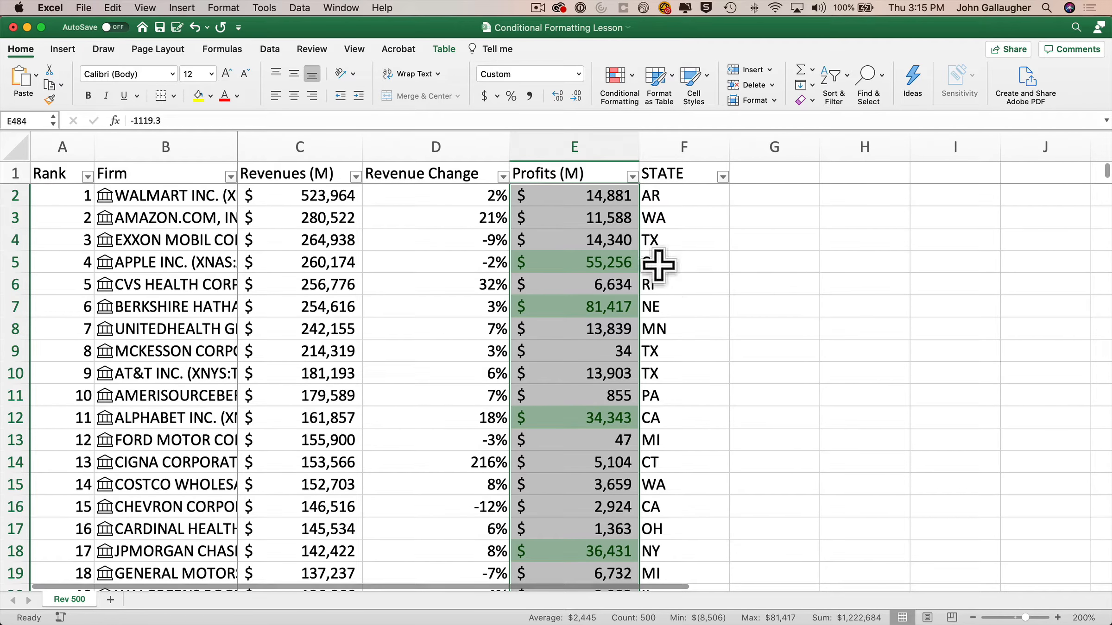
{"action": "left_click", "coordinate": [596, 213]}
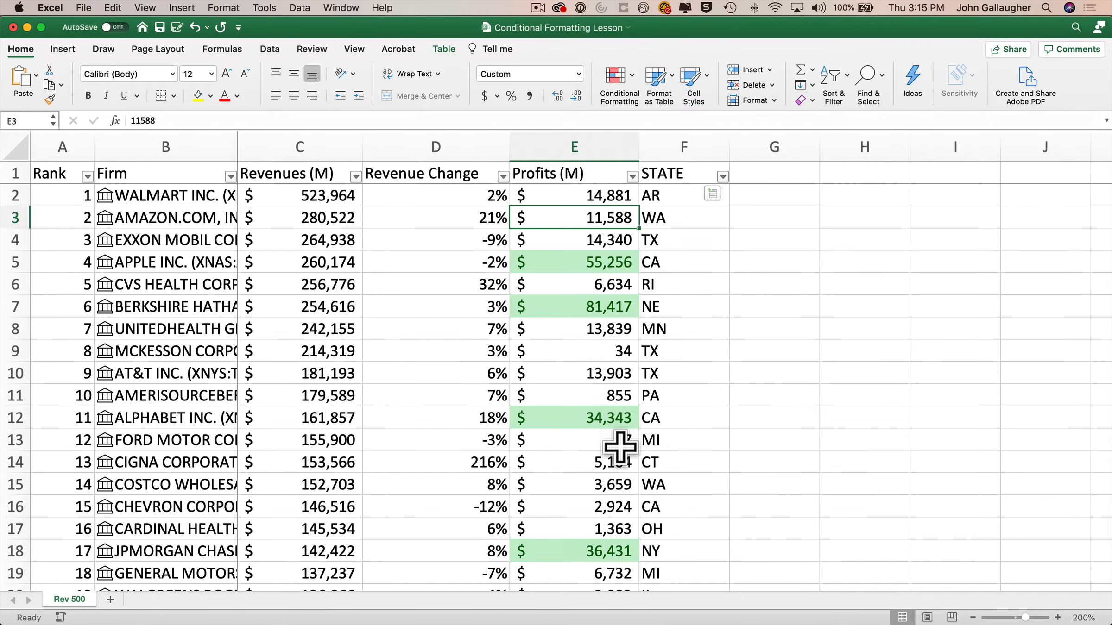
{"action": "scroll", "coordinate": [621, 447], "scroll_direction": "down", "scroll_amount": 11}
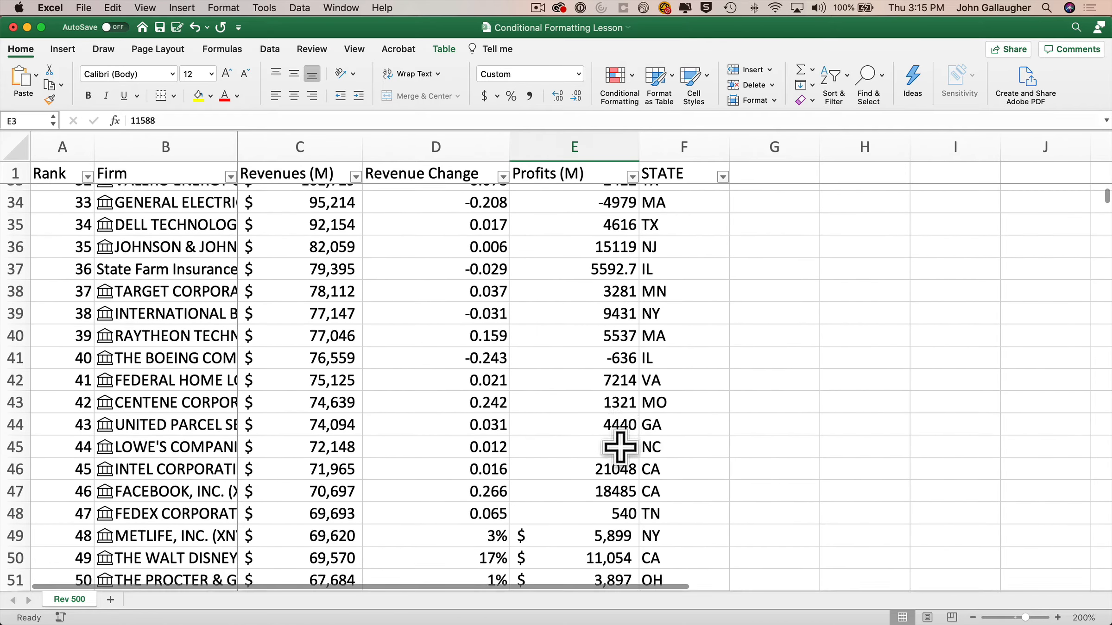
{"action": "scroll", "coordinate": [620, 447], "scroll_direction": "down", "scroll_amount": 2}
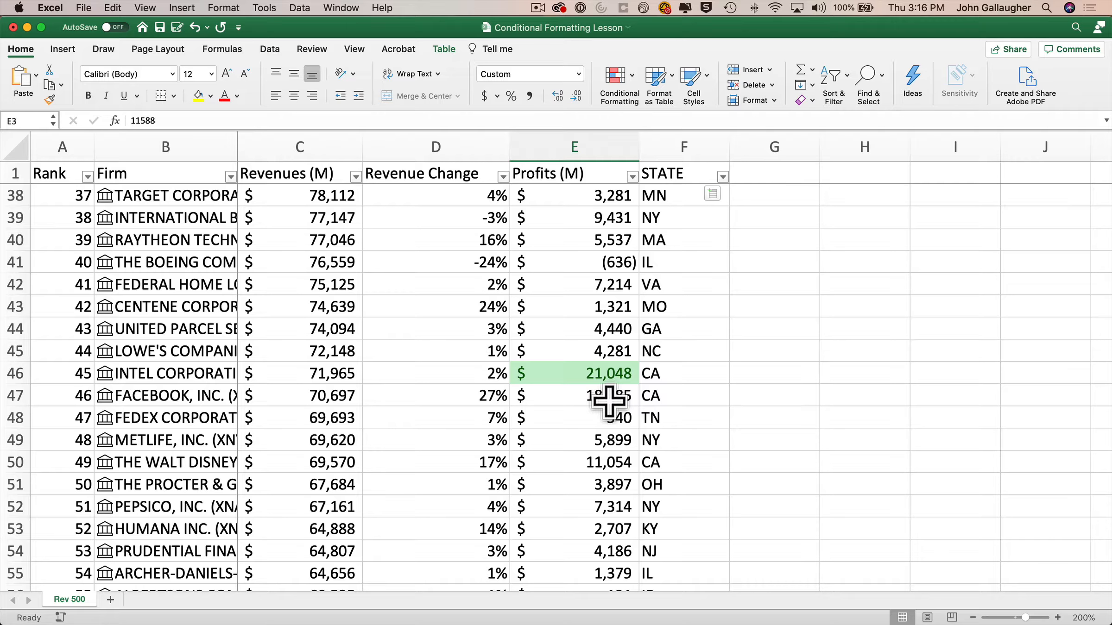
{"action": "key", "text": "super+z"}
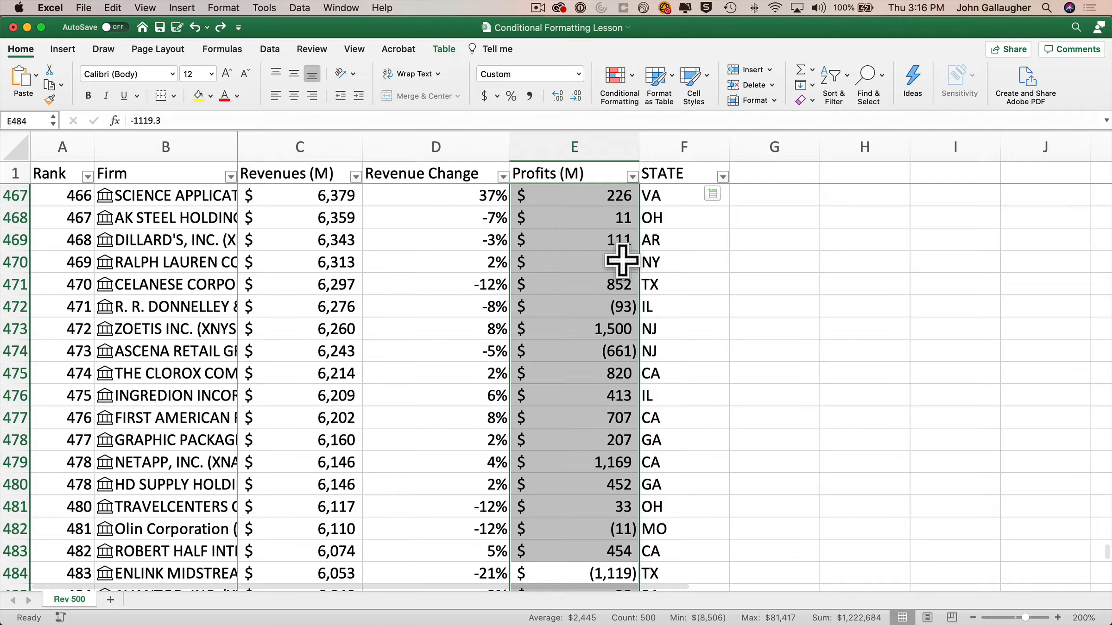
Add a Top 10% conditional formatting rule to the Profits (M) column, using Green Fill with Dark Green Text.
{"action": "left_click", "coordinate": [632, 78]}
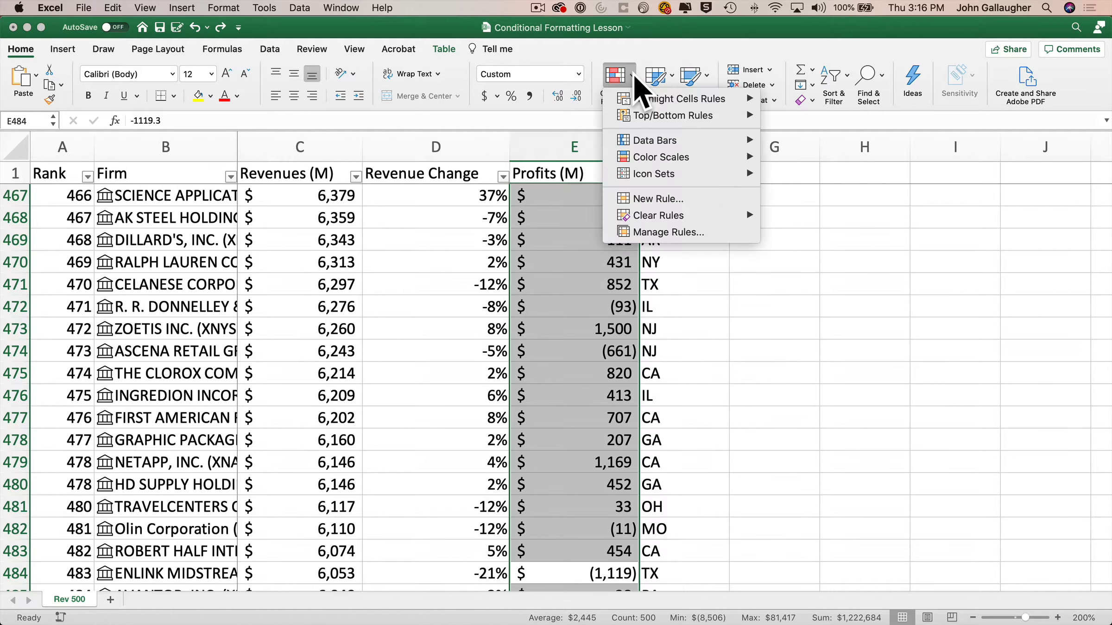
{"action": "mouse_move", "coordinate": [665, 119]}
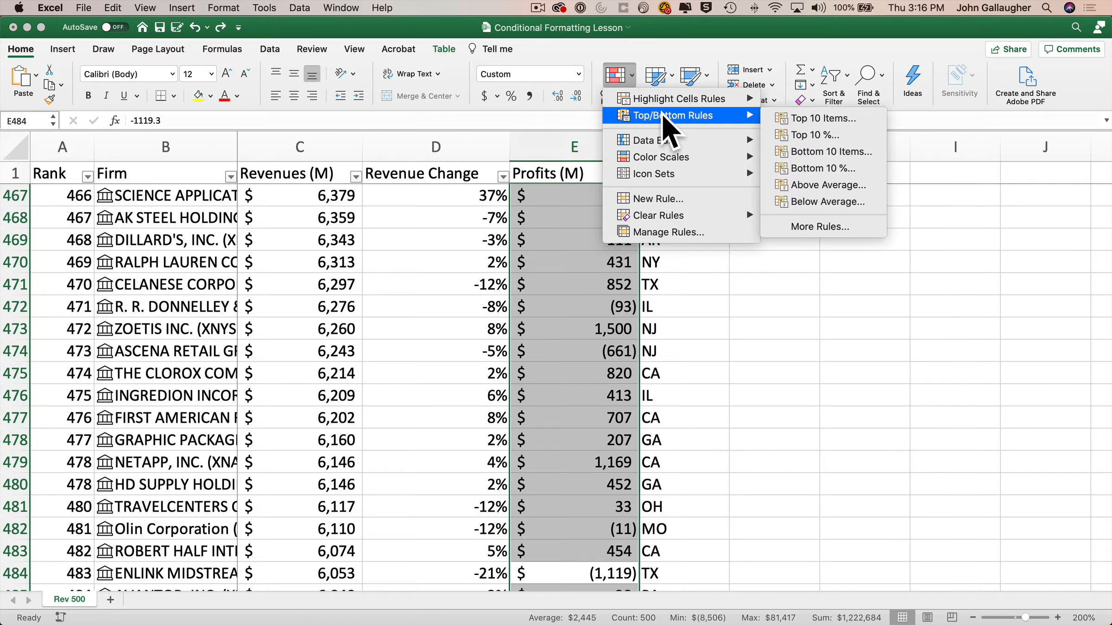
{"action": "left_click", "coordinate": [801, 136]}
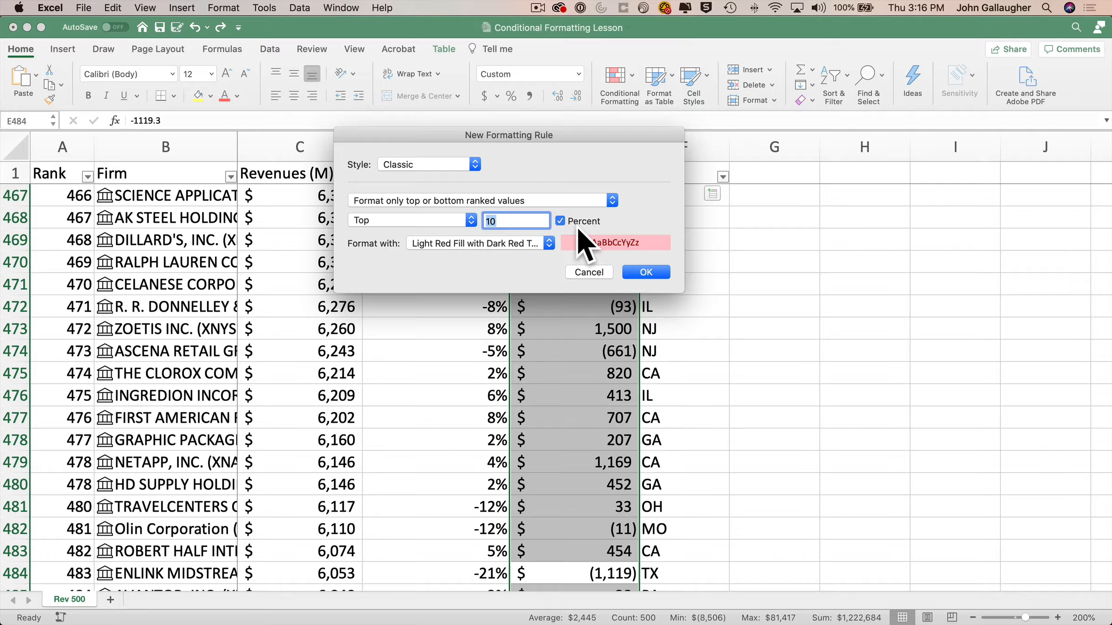
{"action": "left_click", "coordinate": [550, 243]}
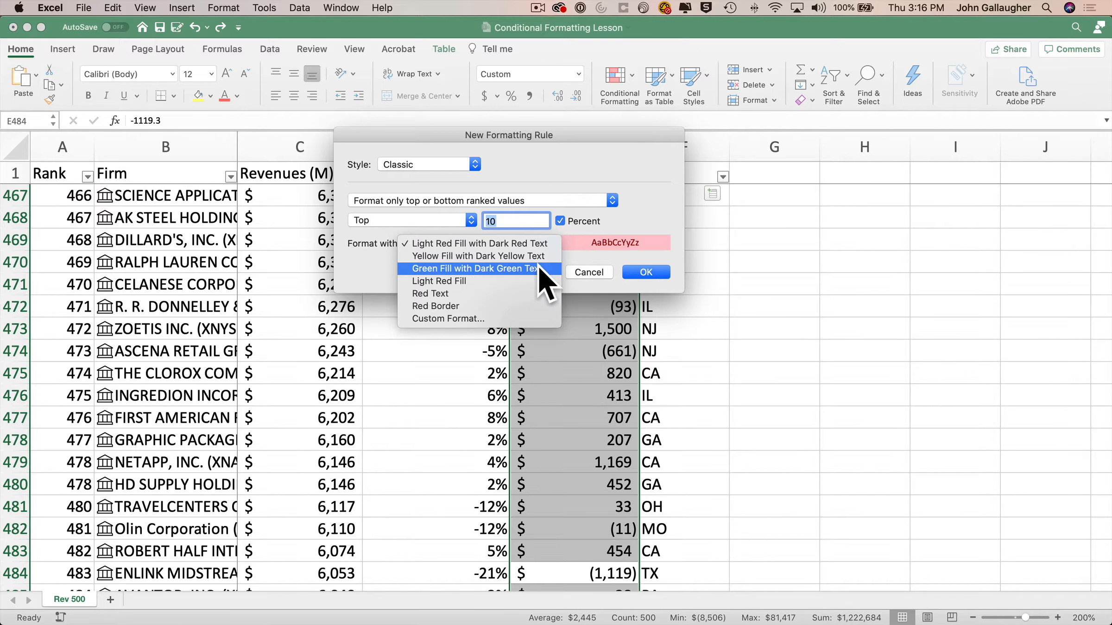
{"action": "left_click", "coordinate": [538, 268]}
{"action": "left_click", "coordinate": [644, 273]}
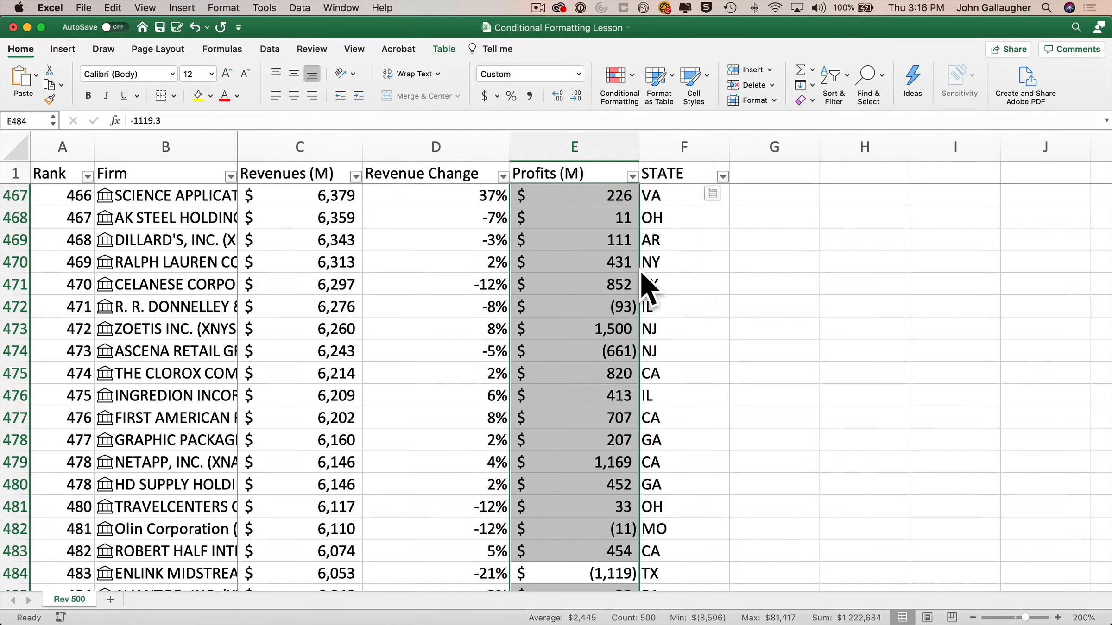
Examine which Profits (M) values are highlighted, from the first table rows down to about row 63.
{"action": "scroll", "coordinate": [615, 279], "scroll_direction": "up", "scroll_amount": 20}
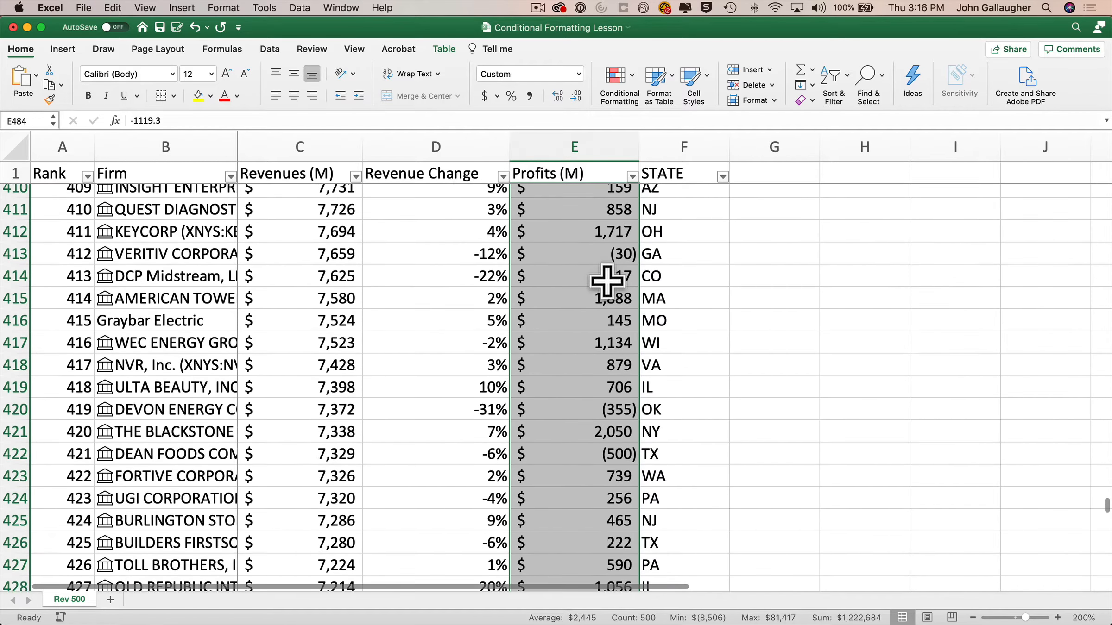
{"action": "scroll", "coordinate": [607, 281], "scroll_direction": "up", "scroll_amount": 20}
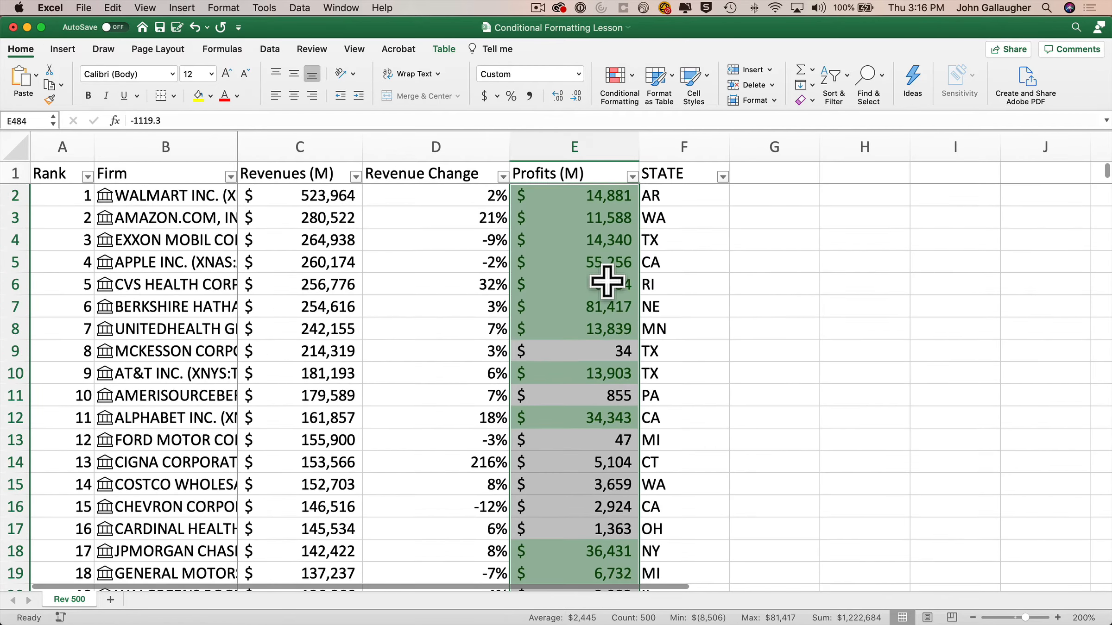
{"action": "scroll", "coordinate": [605, 279], "scroll_direction": "down", "scroll_amount": 5}
{"action": "left_click", "coordinate": [577, 280]}
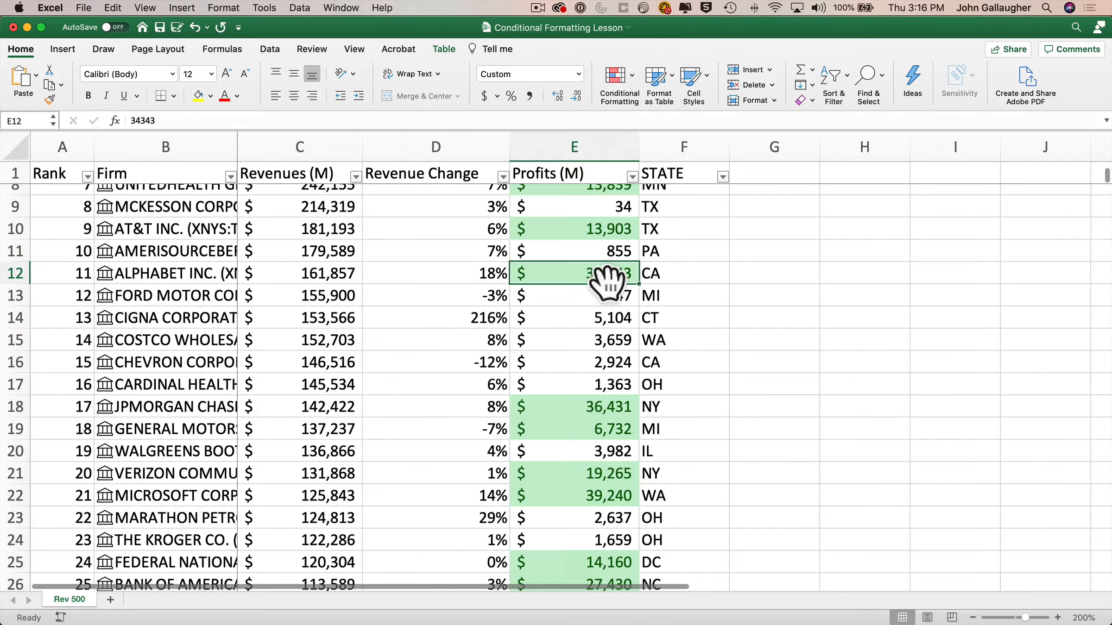
{"action": "scroll", "coordinate": [588, 297], "scroll_direction": "down", "scroll_amount": 4}
{"action": "scroll", "coordinate": [600, 312], "scroll_direction": "down", "scroll_amount": 6}
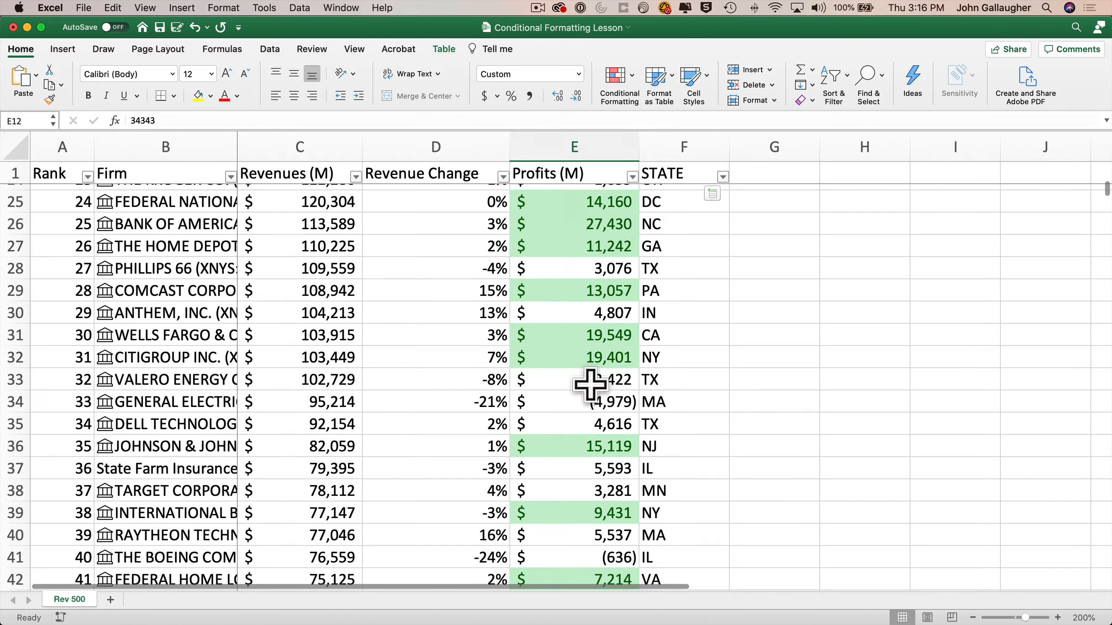
{"action": "scroll", "coordinate": [590, 385], "scroll_direction": "down", "scroll_amount": 3}
{"action": "scroll", "coordinate": [590, 385], "scroll_direction": "down", "scroll_amount": 6}
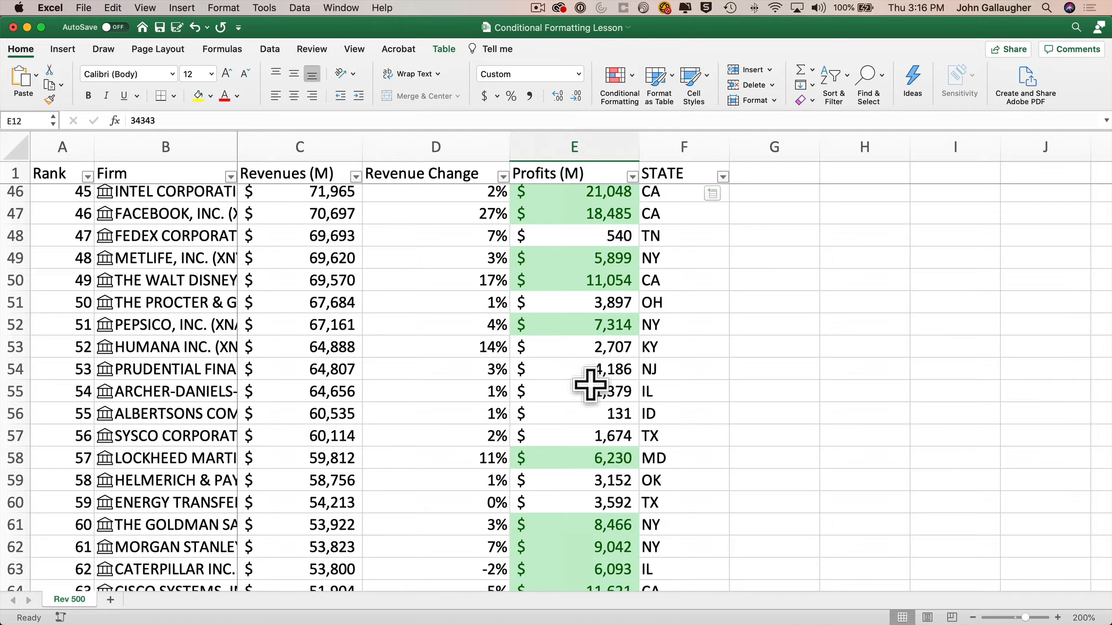
Edit the Top 10% conditional formatting rule on the Profits (M) column to highlight the top 10 items instead of a percentage.
{"action": "left_click", "coordinate": [633, 83]}
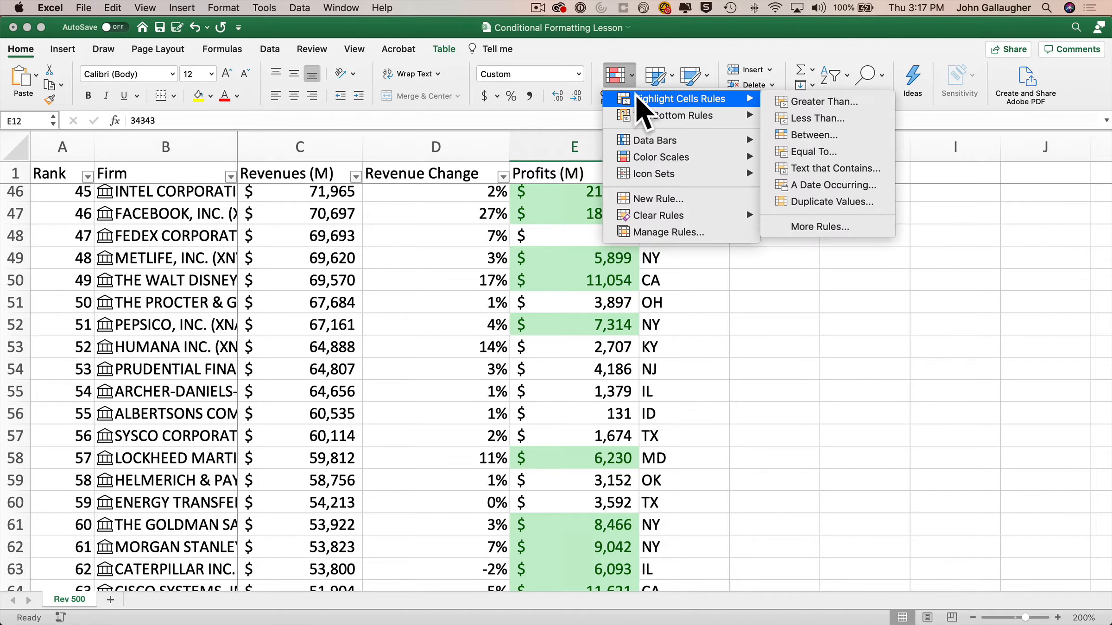
{"action": "left_click", "coordinate": [666, 231]}
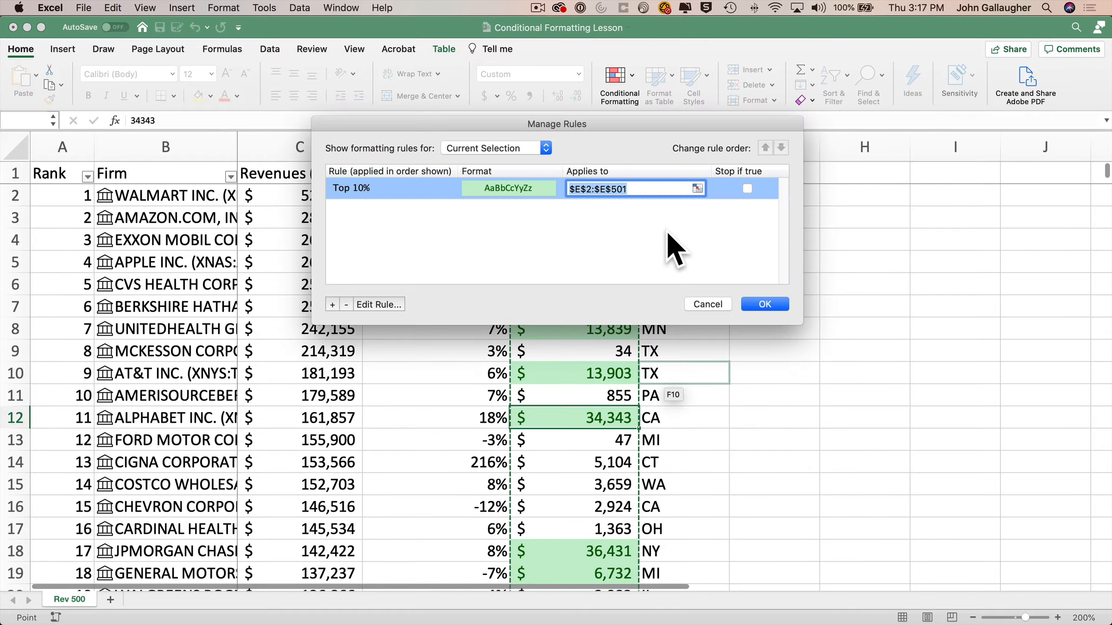
{"action": "left_click", "coordinate": [378, 305]}
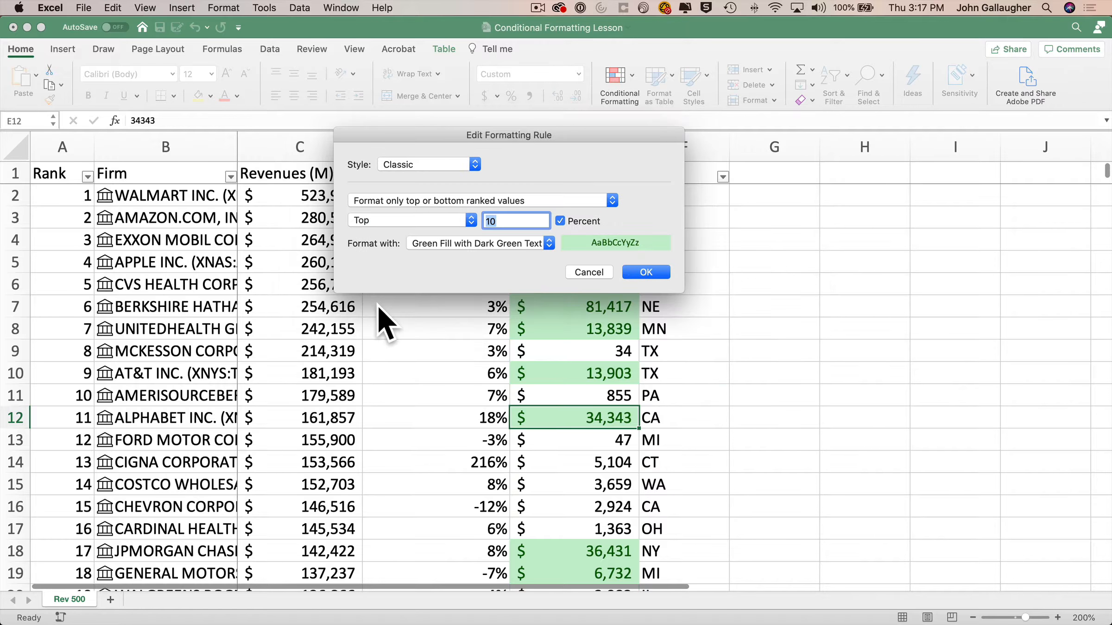
{"action": "left_click", "coordinate": [583, 226]}
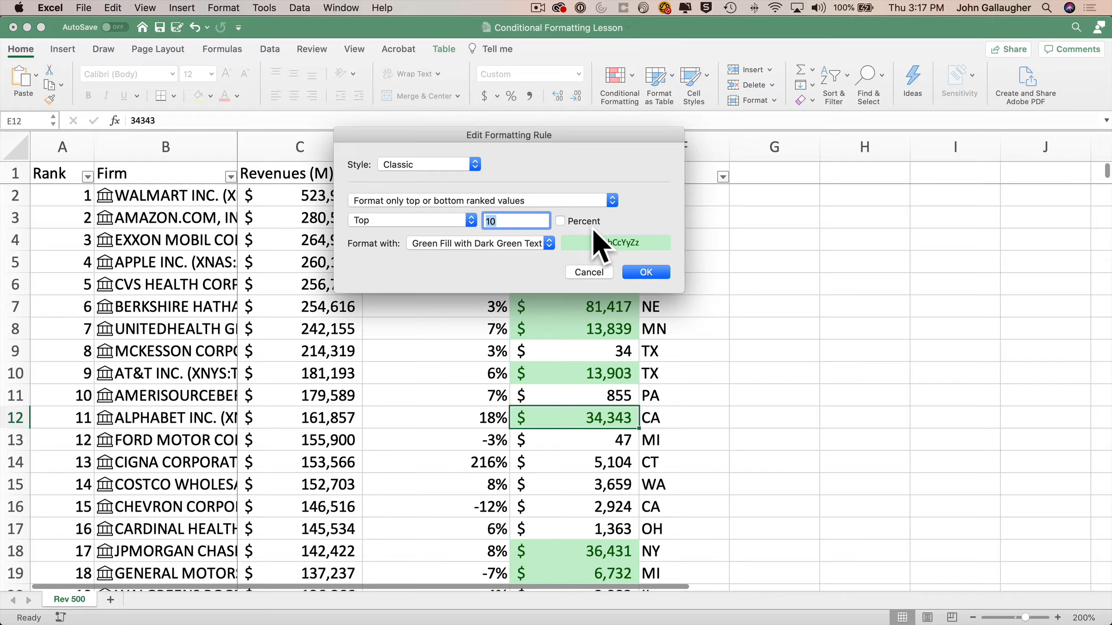
{"action": "left_click", "coordinate": [649, 273]}
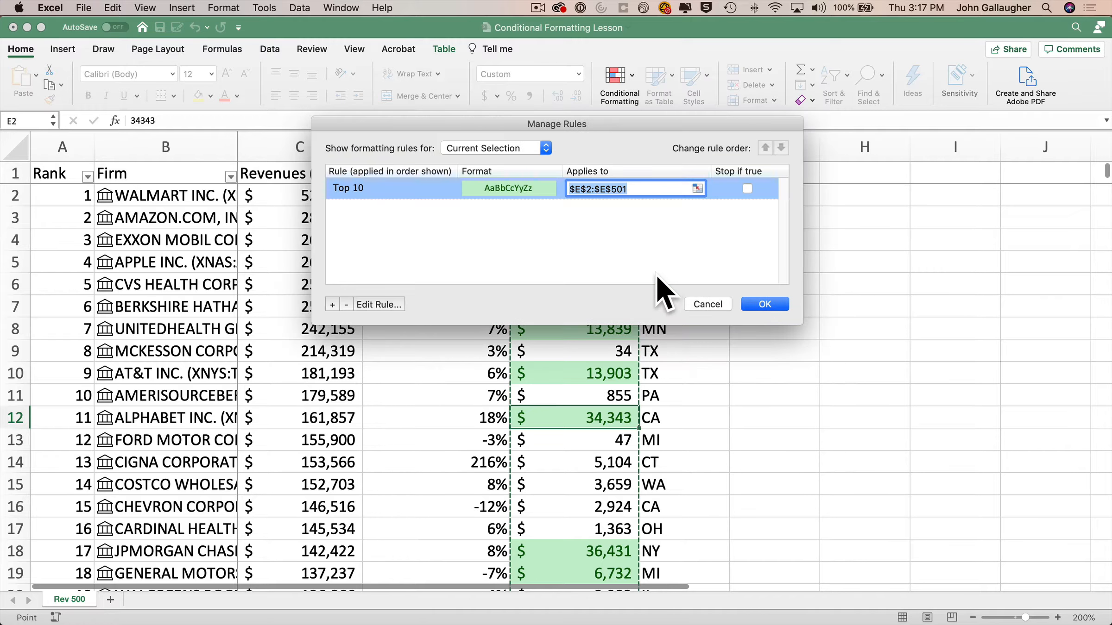
{"action": "left_click", "coordinate": [764, 303]}
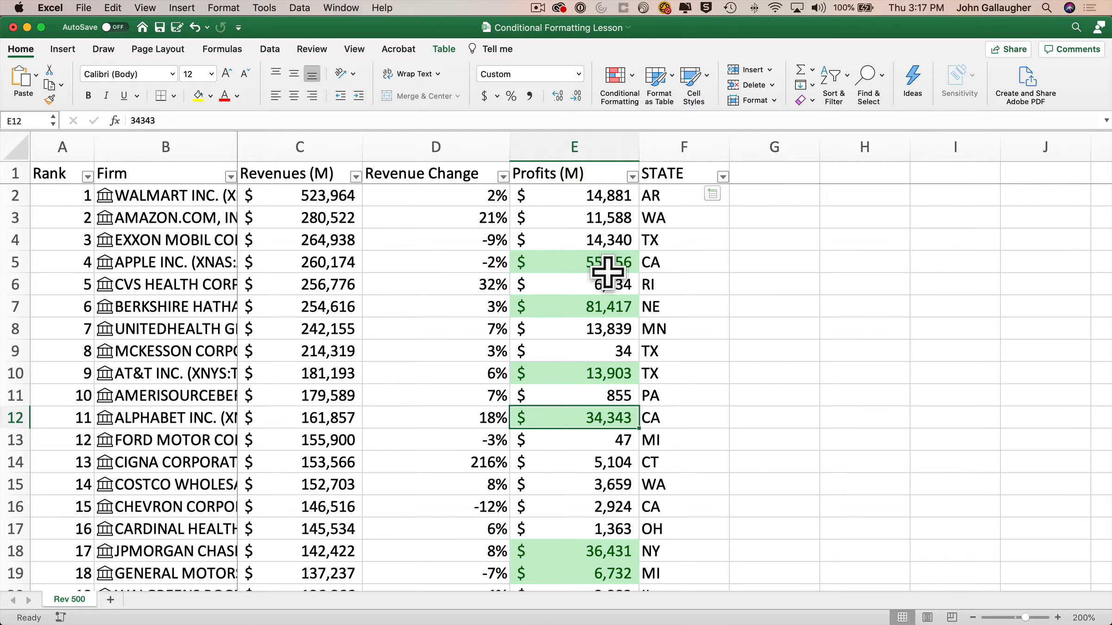
{"action": "scroll", "coordinate": [608, 272], "scroll_direction": "down", "scroll_amount": 6}
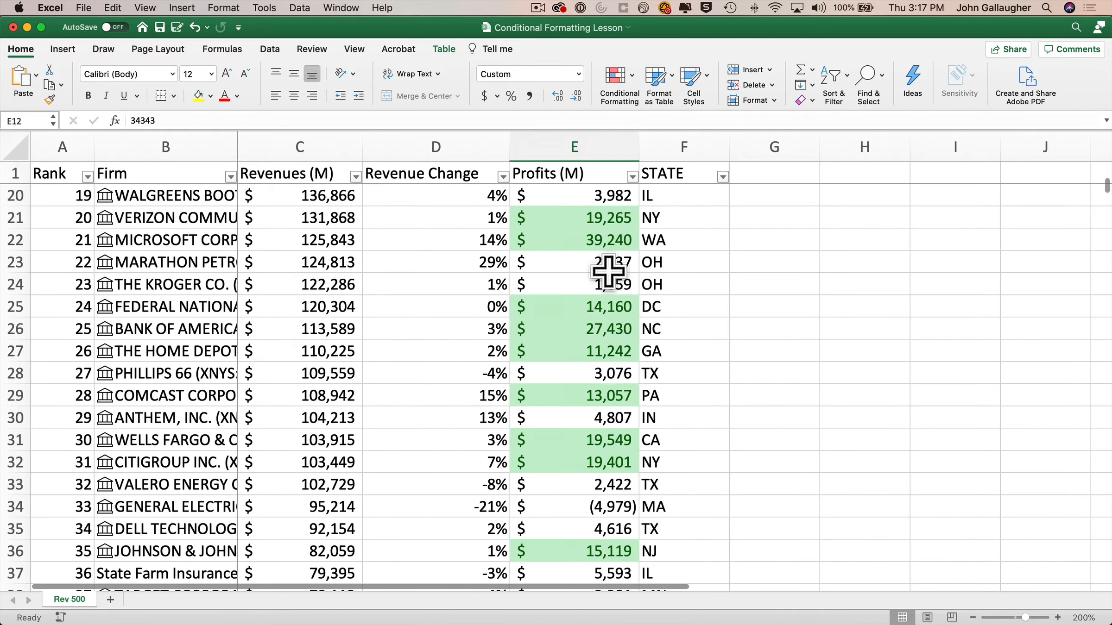
{"action": "scroll", "coordinate": [608, 273], "scroll_direction": "up", "scroll_amount": 6}
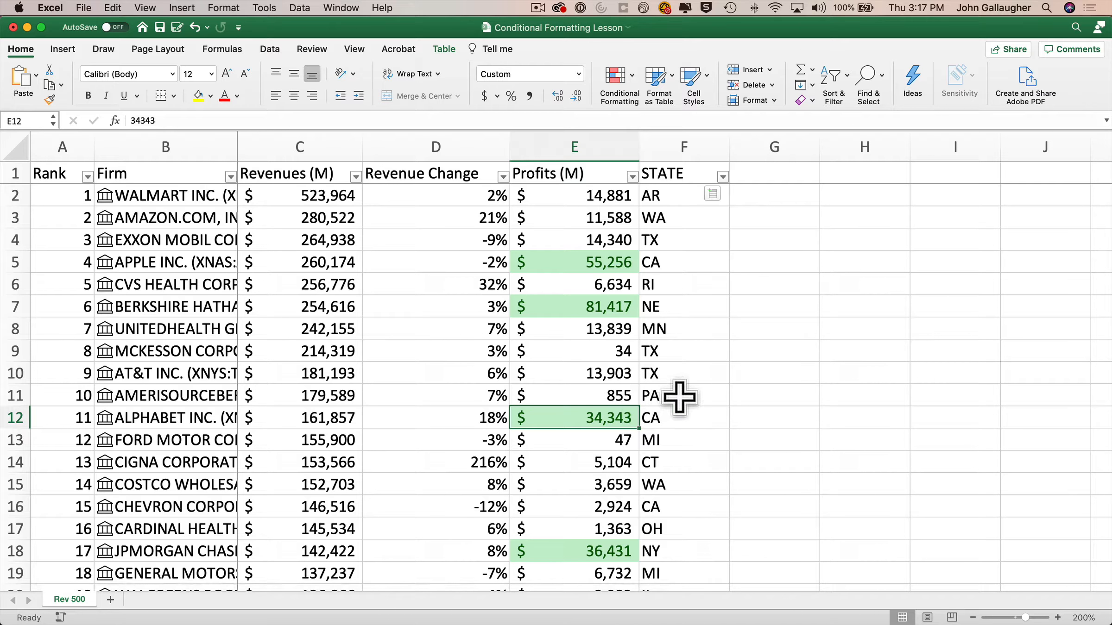
With empty cell H5 selected, view the conditional formatting rules for Table1 in the rules manager, and leave it without changes.
{"action": "left_click", "coordinate": [875, 263]}
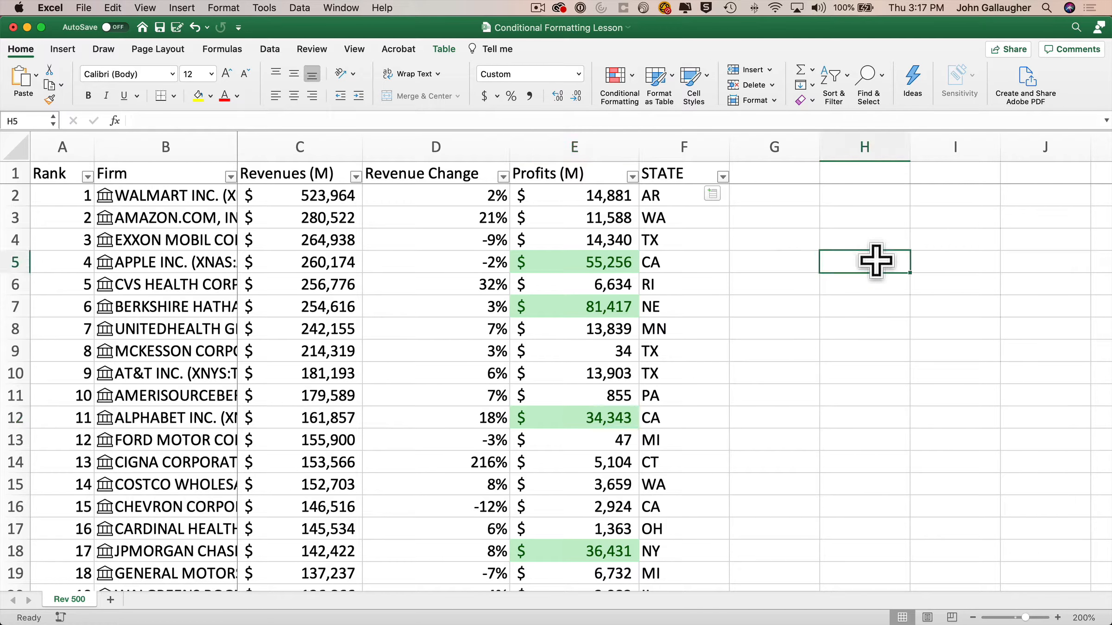
{"action": "left_click", "coordinate": [631, 86]}
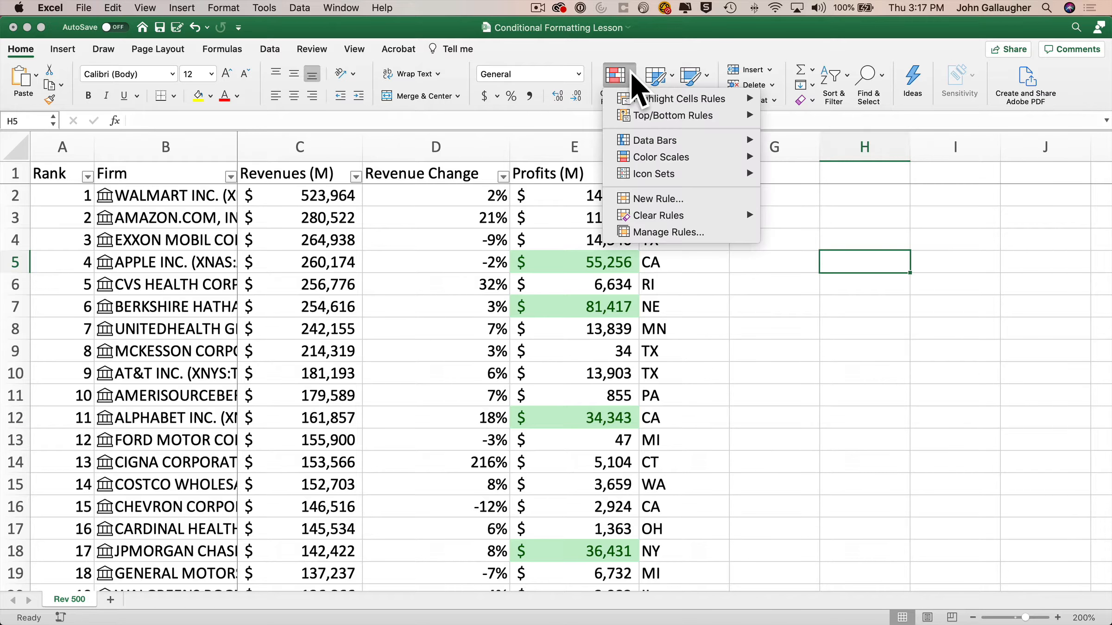
{"action": "left_click", "coordinate": [666, 233]}
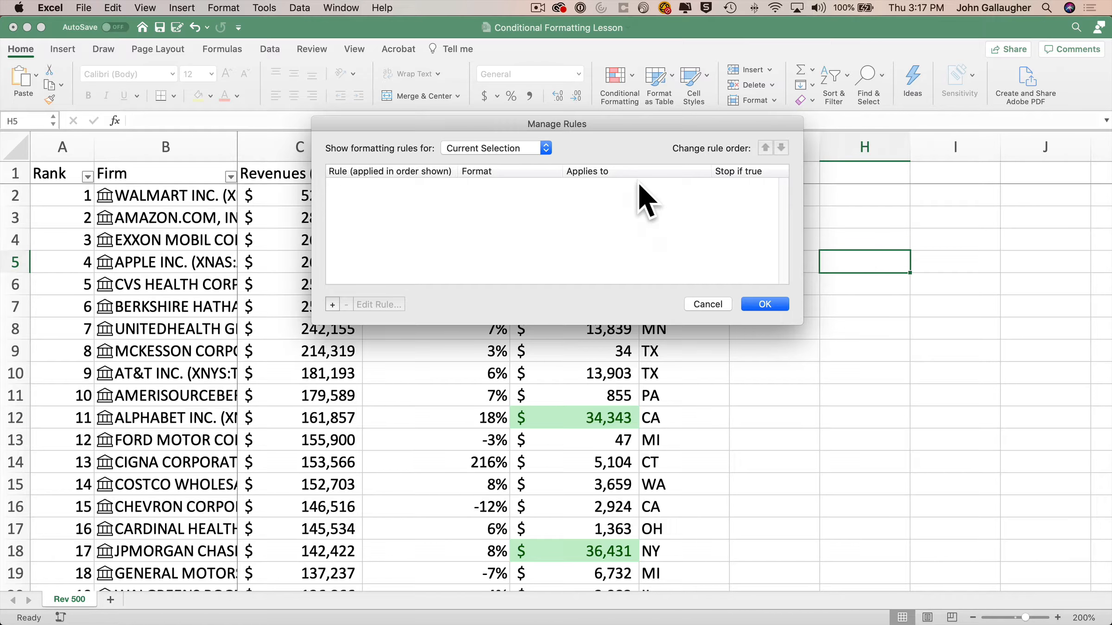
{"action": "left_click", "coordinate": [545, 147]}
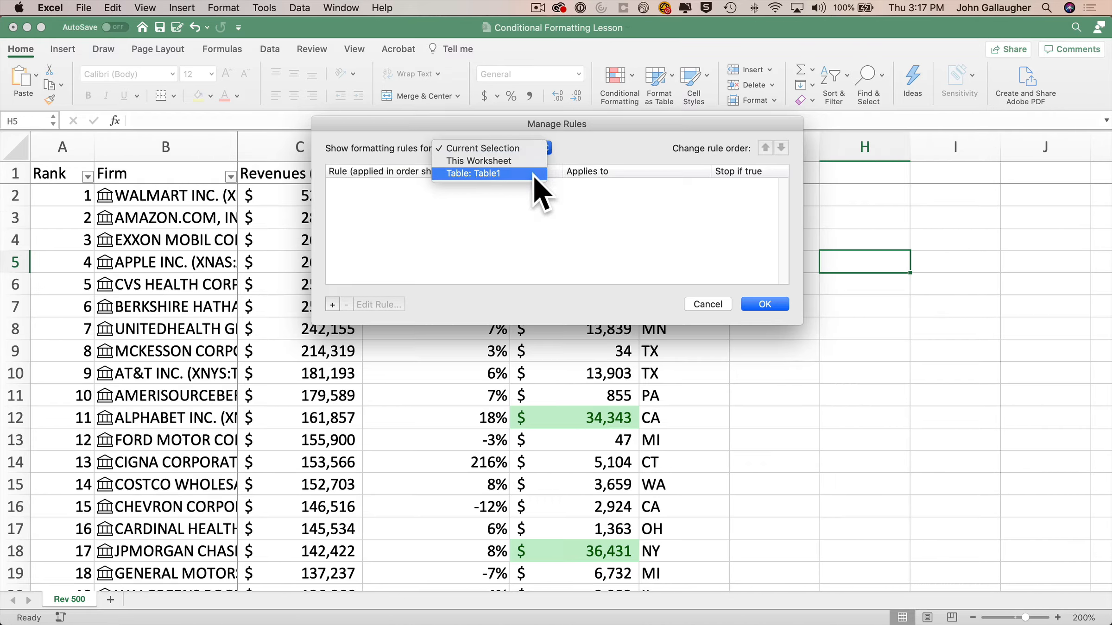
{"action": "left_click", "coordinate": [534, 174]}
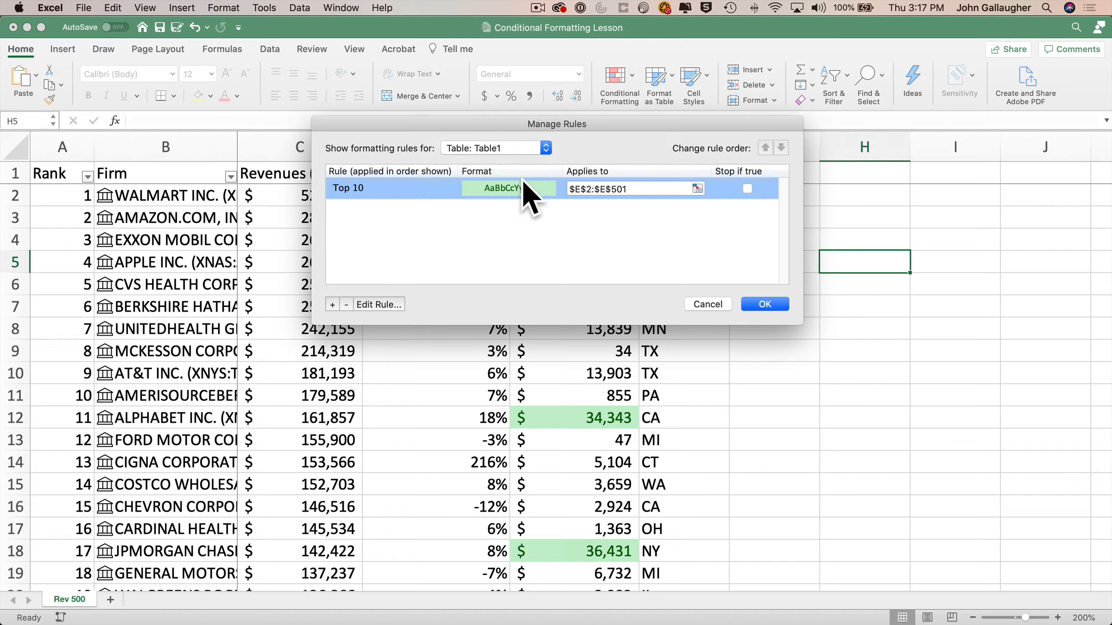
{"action": "left_click", "coordinate": [722, 303]}
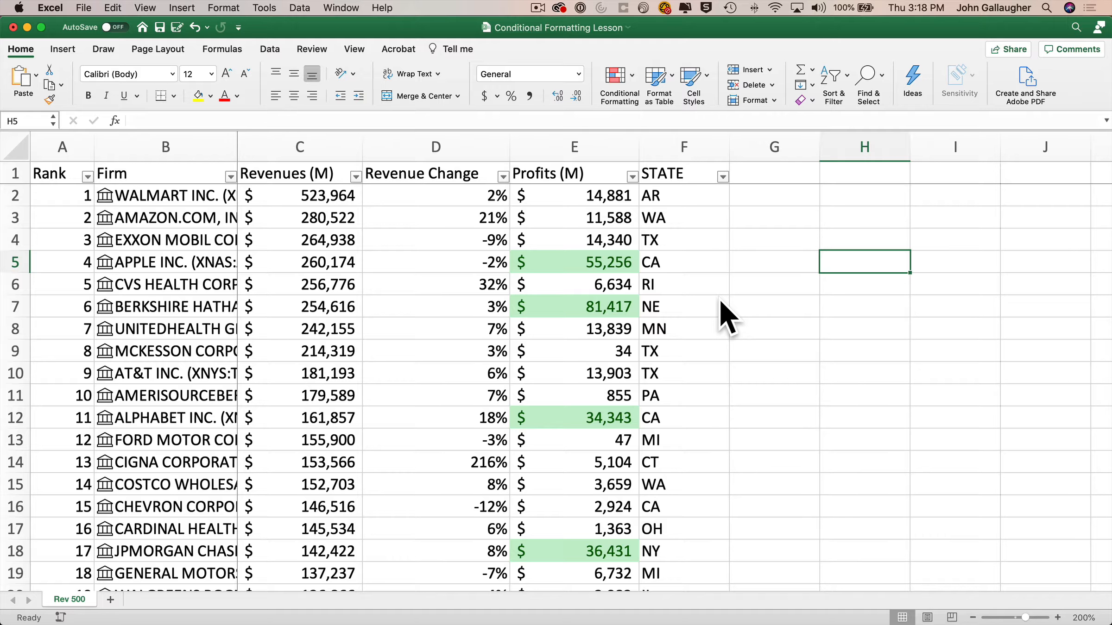
Add a Bottom 10 items conditional formatting rule, not by percent, to the Profits (M) column, using Light Red Fill with Dark Red Text.
{"action": "left_click", "coordinate": [611, 285]}
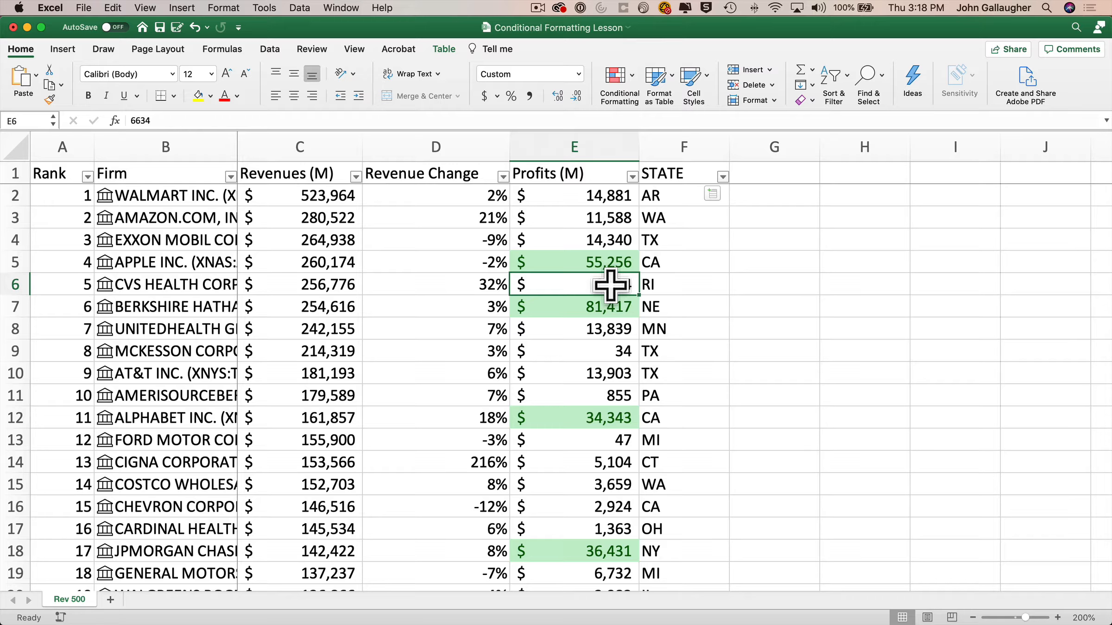
{"action": "key", "text": "ctrl+space"}
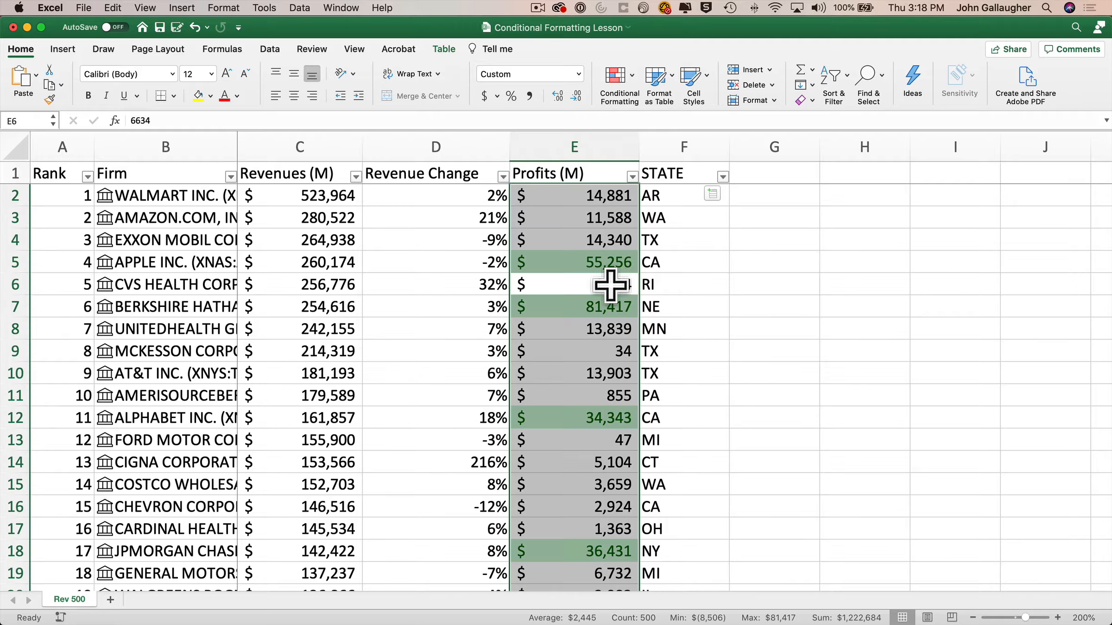
{"action": "left_click", "coordinate": [633, 83]}
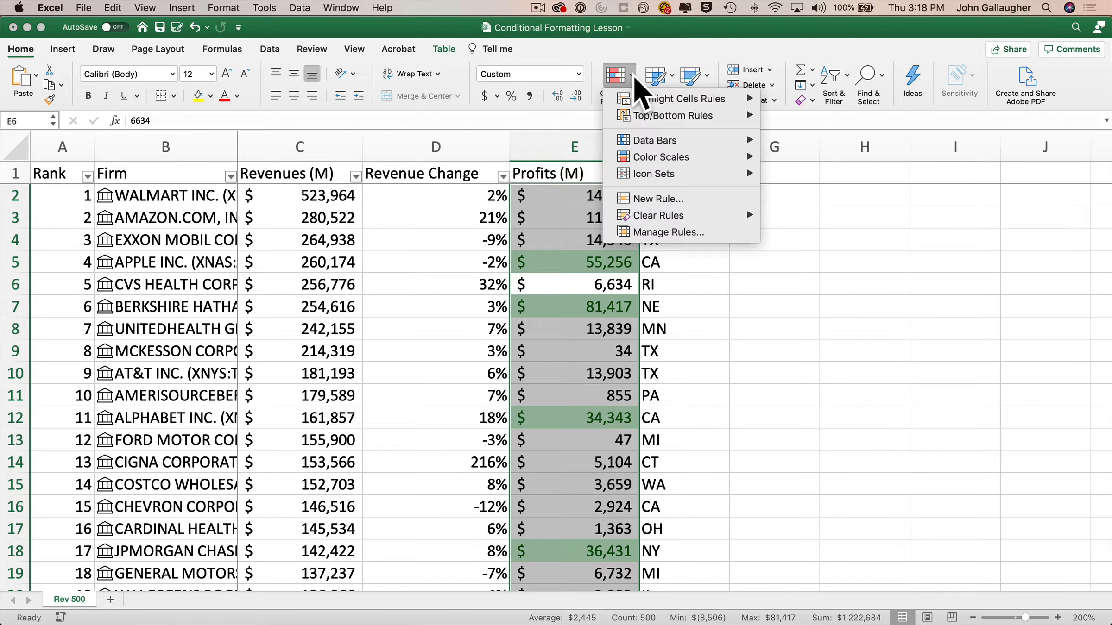
{"action": "mouse_move", "coordinate": [668, 116]}
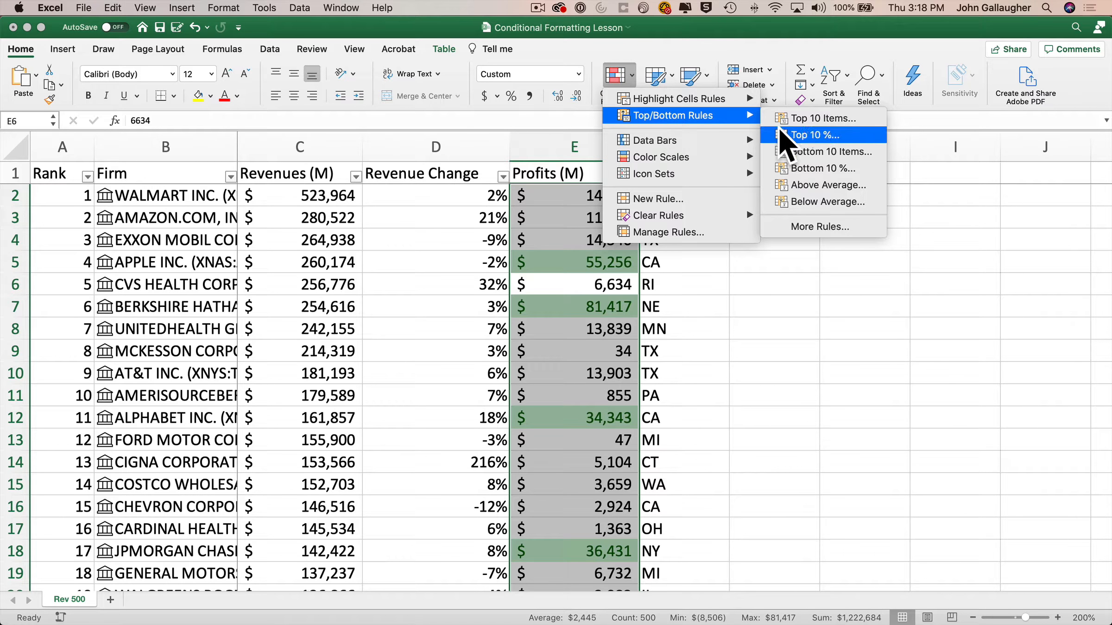
{"action": "left_click", "coordinate": [852, 169]}
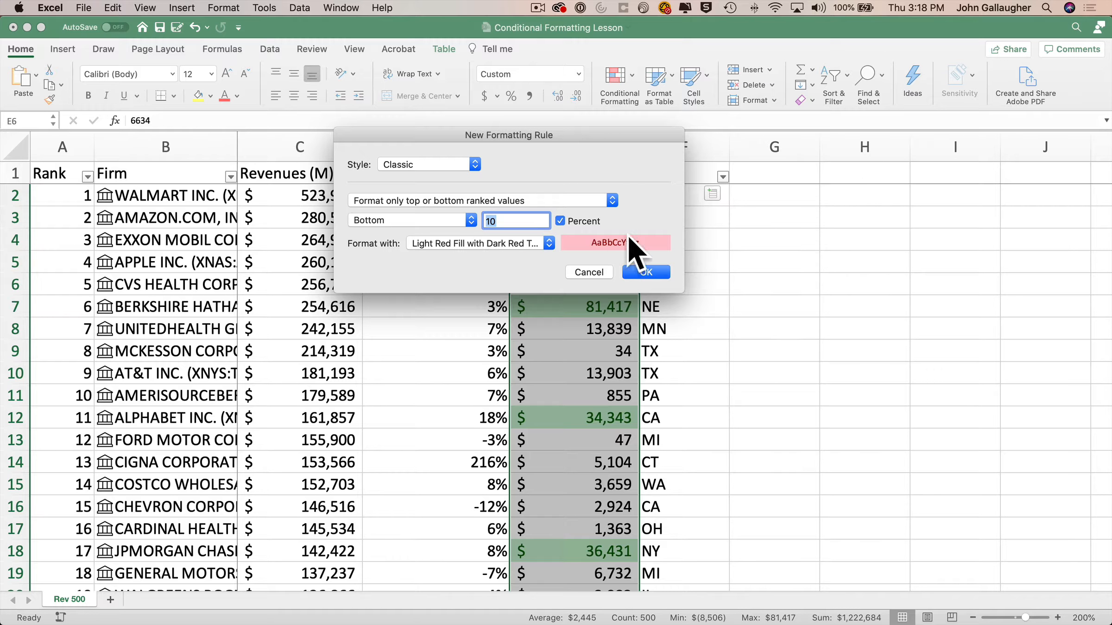
{"action": "left_click", "coordinate": [579, 220]}
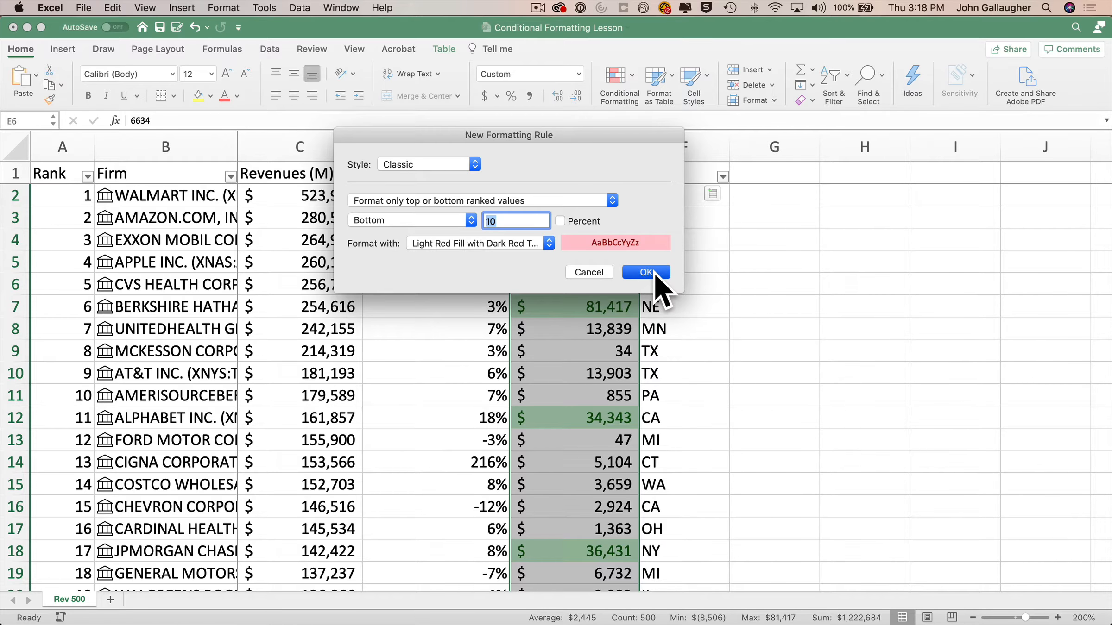
{"action": "left_click", "coordinate": [654, 273]}
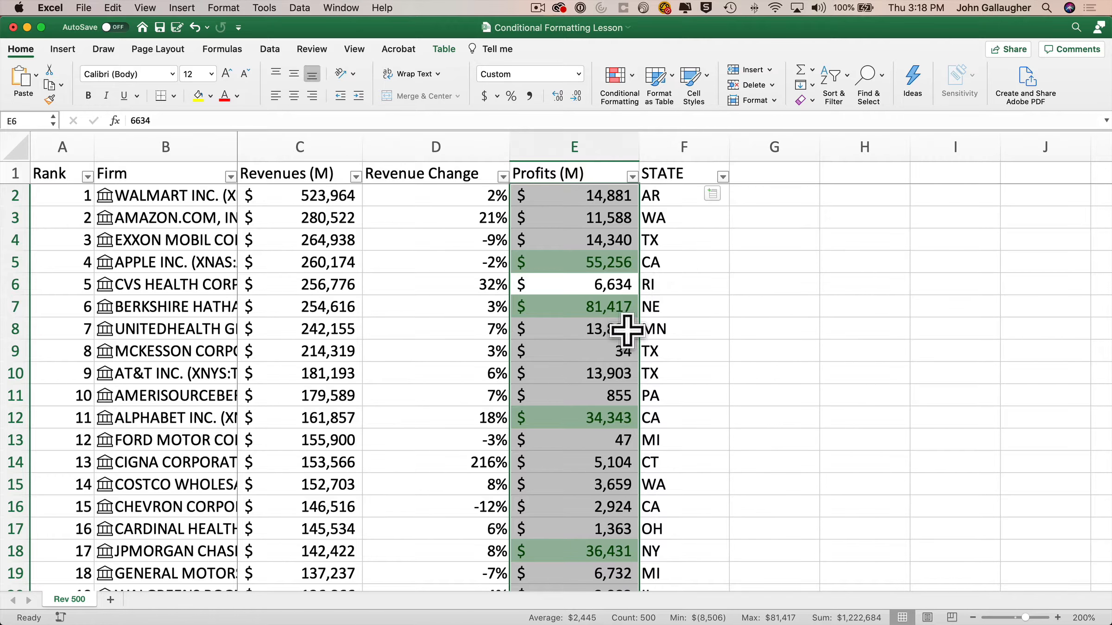
Examine which Profits (M) values are highlighted in red, from the first table rows down to about row 241.
{"action": "scroll", "coordinate": [628, 329], "scroll_direction": "down", "scroll_amount": 6}
{"action": "scroll", "coordinate": [628, 329], "scroll_direction": "down", "scroll_amount": 5}
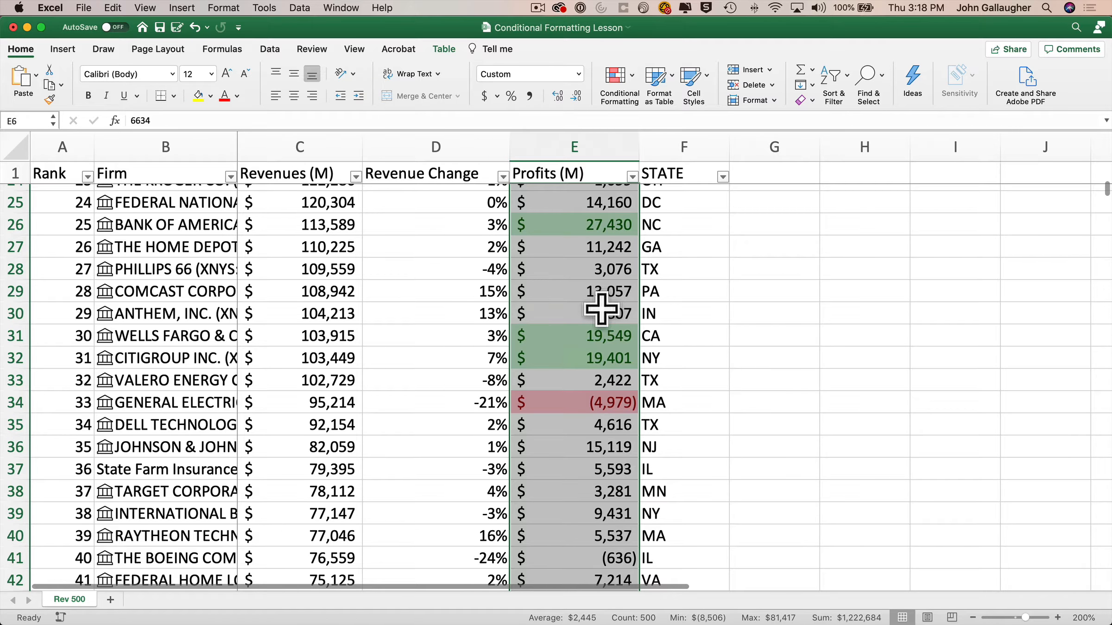
{"action": "left_click", "coordinate": [601, 310]}
{"action": "scroll", "coordinate": [596, 447], "scroll_direction": "down", "scroll_amount": 1}
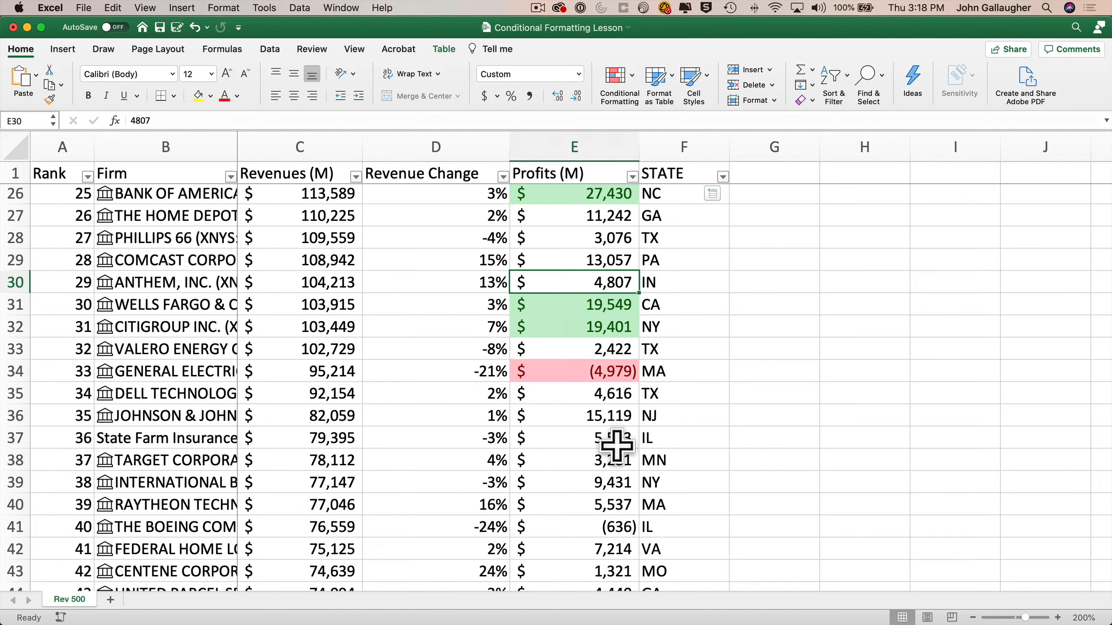
{"action": "scroll", "coordinate": [617, 445], "scroll_direction": "down", "scroll_amount": 15}
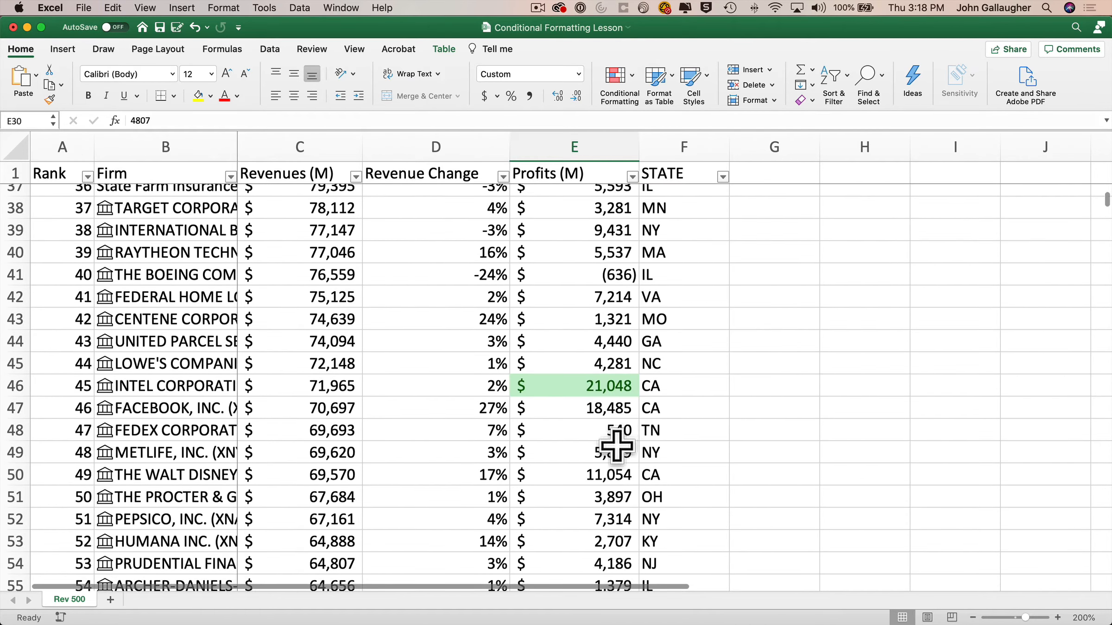
{"action": "scroll", "coordinate": [617, 446], "scroll_direction": "down", "scroll_amount": 3}
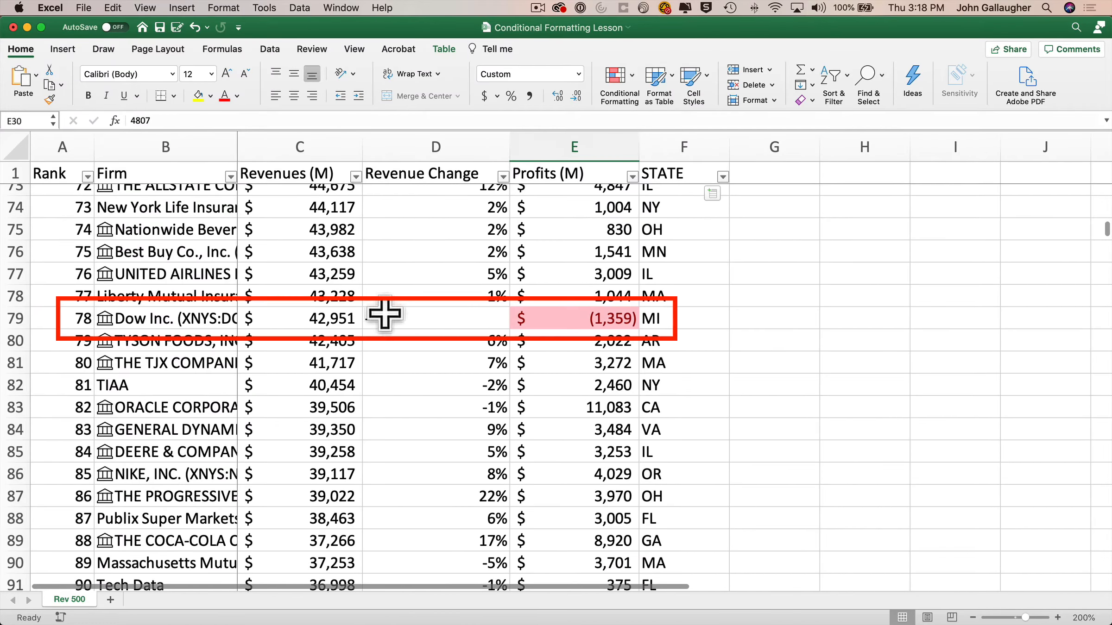
{"action": "scroll", "coordinate": [579, 408], "scroll_direction": "down", "scroll_amount": 8}
{"action": "scroll", "coordinate": [585, 414], "scroll_direction": "down", "scroll_amount": 15}
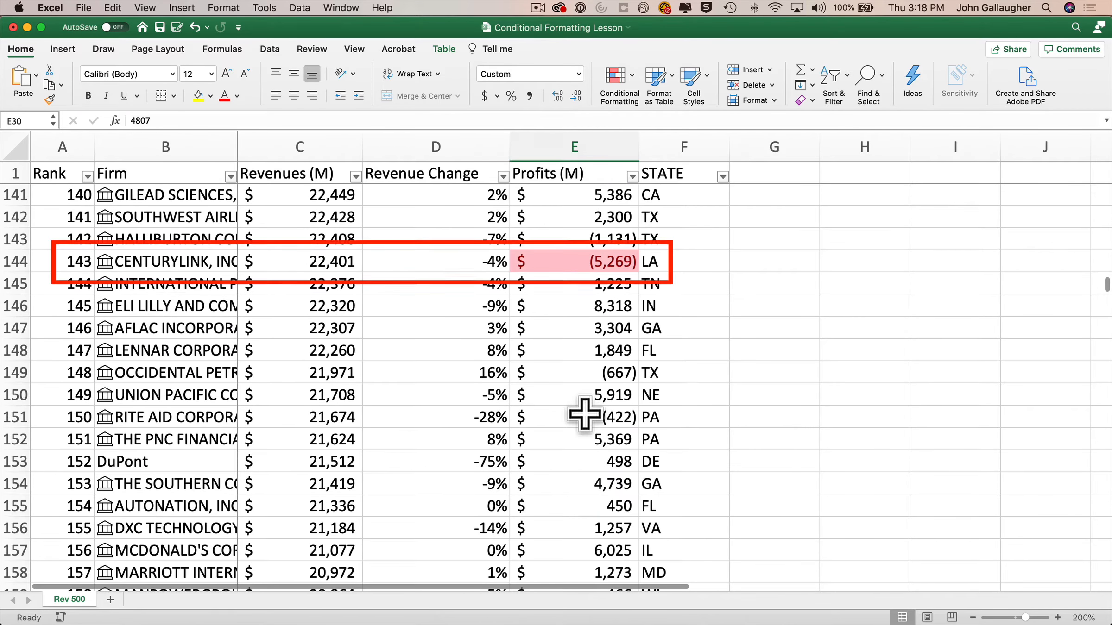
{"action": "scroll", "coordinate": [585, 413], "scroll_direction": "down", "scroll_amount": 15}
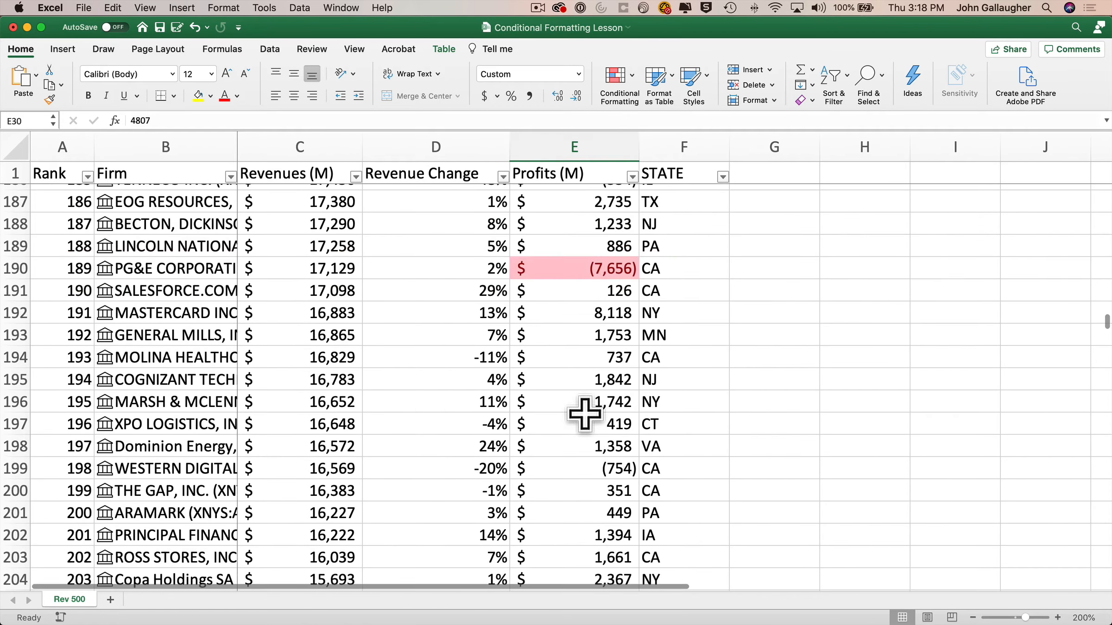
{"action": "scroll", "coordinate": [585, 414], "scroll_direction": "down", "scroll_amount": 12}
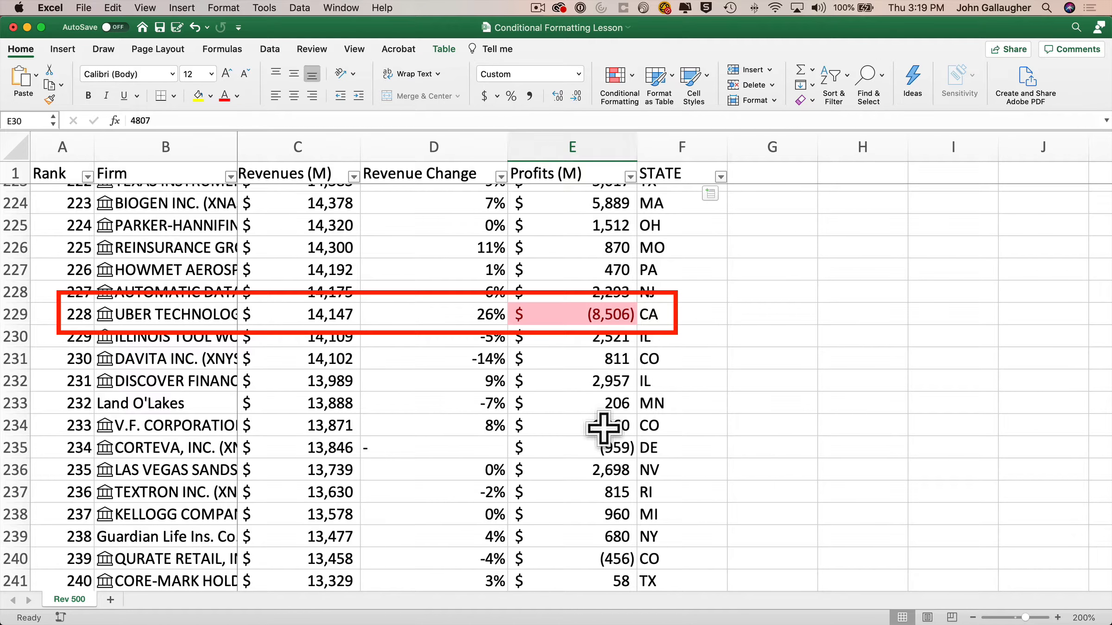
Add a Below Average conditional formatting rule to the whole Revenue Change column, using Light Red Fill with Dark Red Text.
{"action": "left_click", "coordinate": [495, 343]}
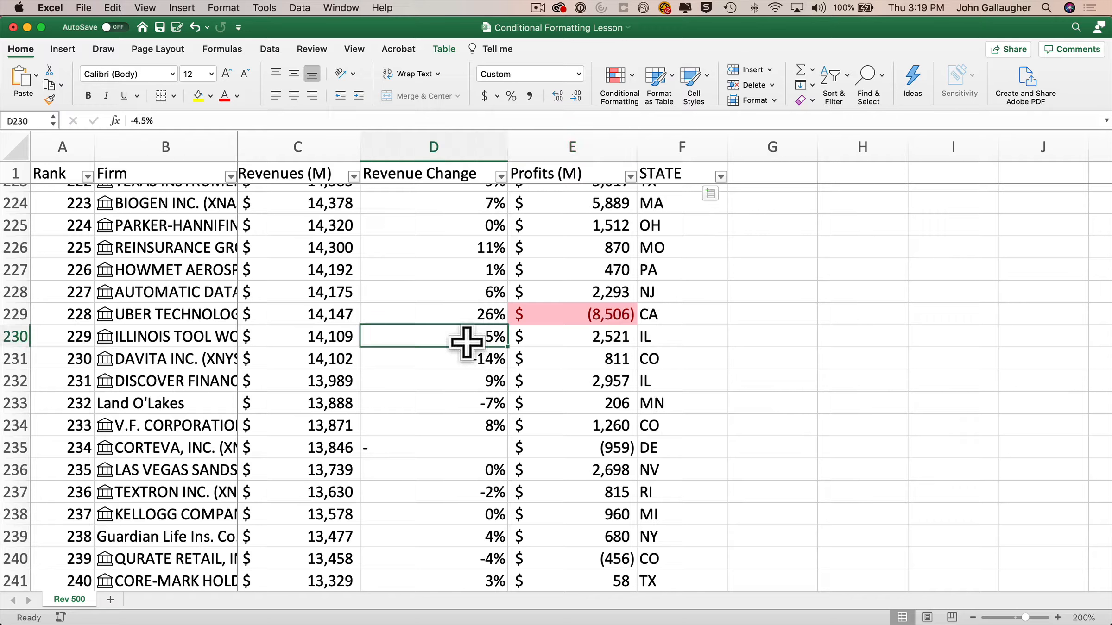
{"action": "key", "text": "ctrl+space"}
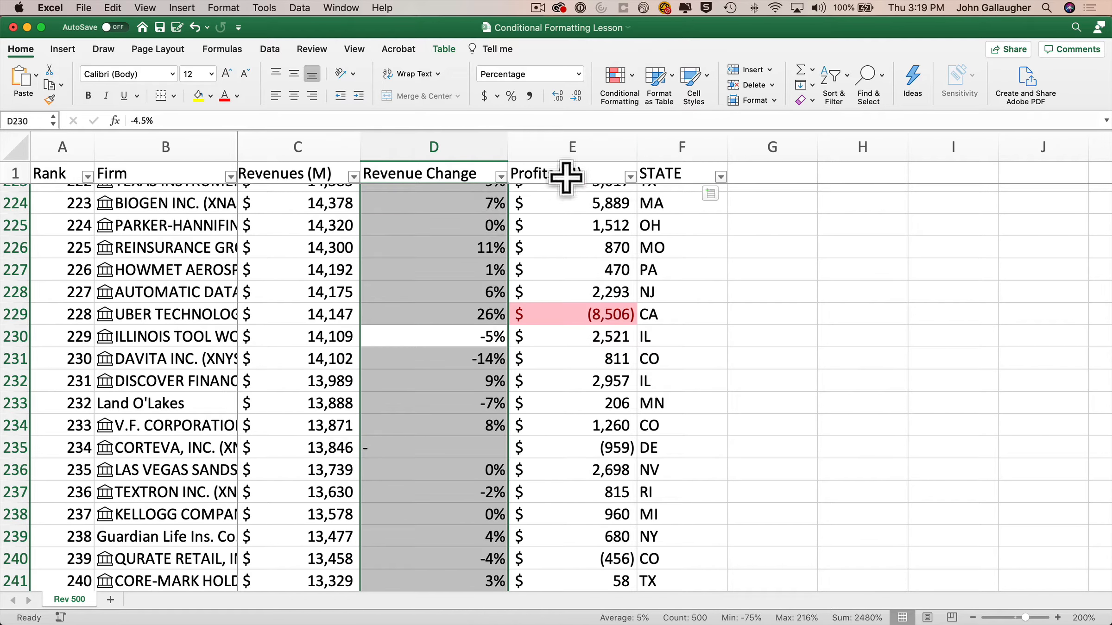
{"action": "left_click", "coordinate": [633, 76]}
{"action": "mouse_move", "coordinate": [667, 100]}
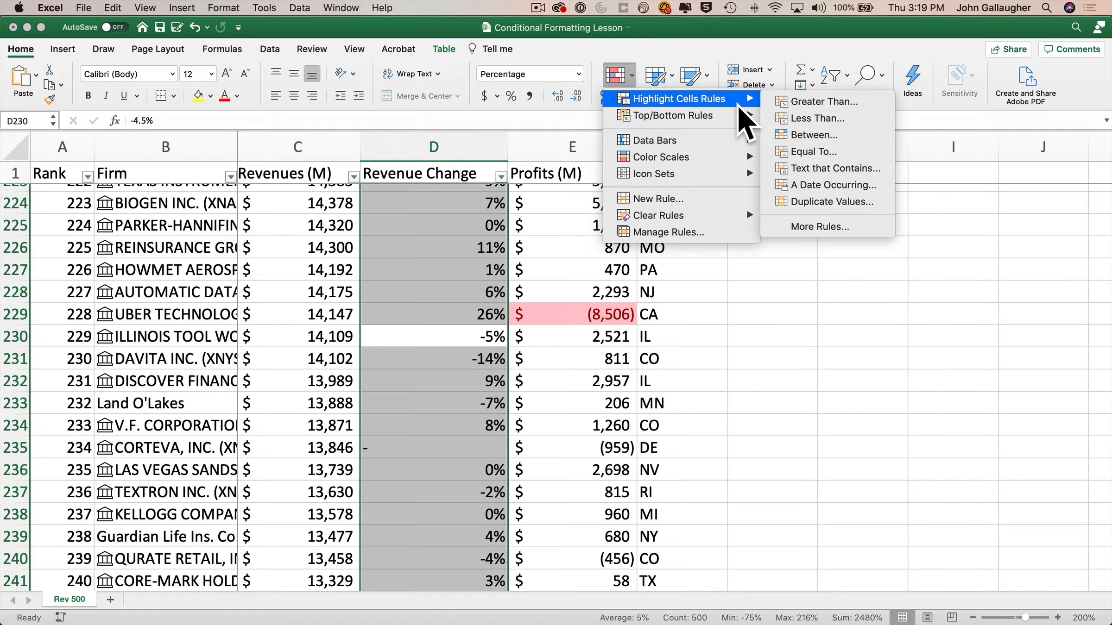
{"action": "mouse_move", "coordinate": [741, 117]}
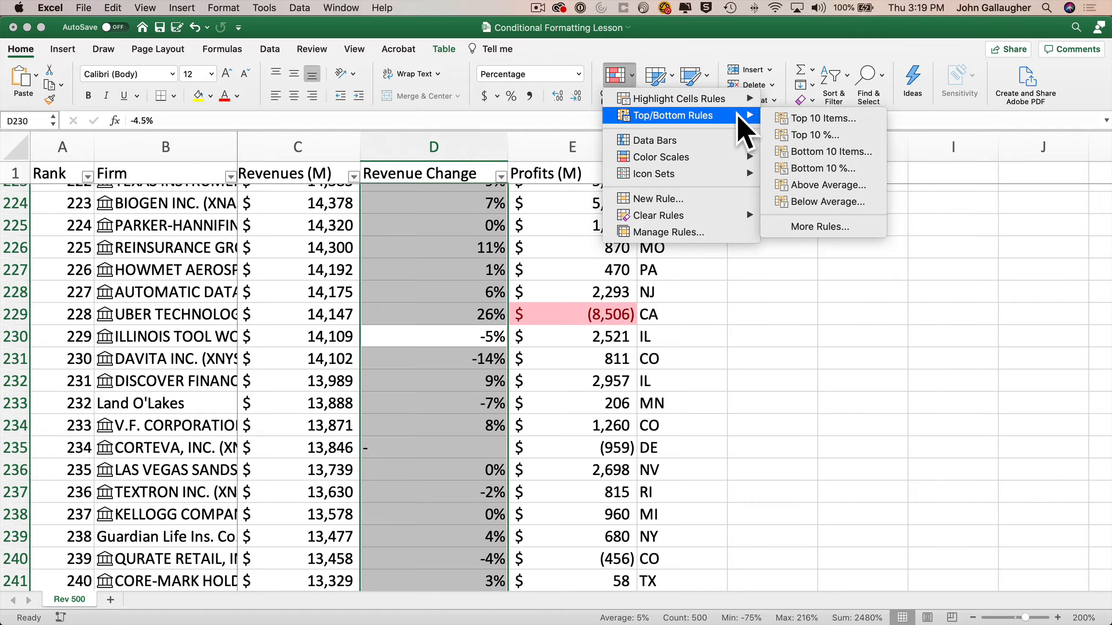
{"action": "left_click", "coordinate": [865, 200]}
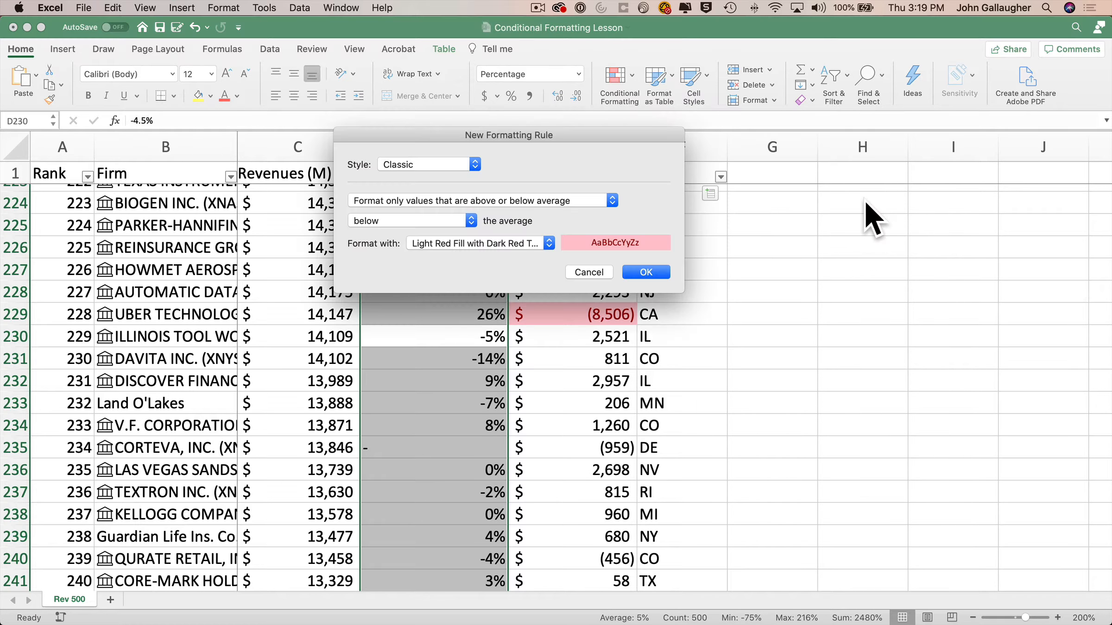
{"action": "left_click", "coordinate": [649, 273]}
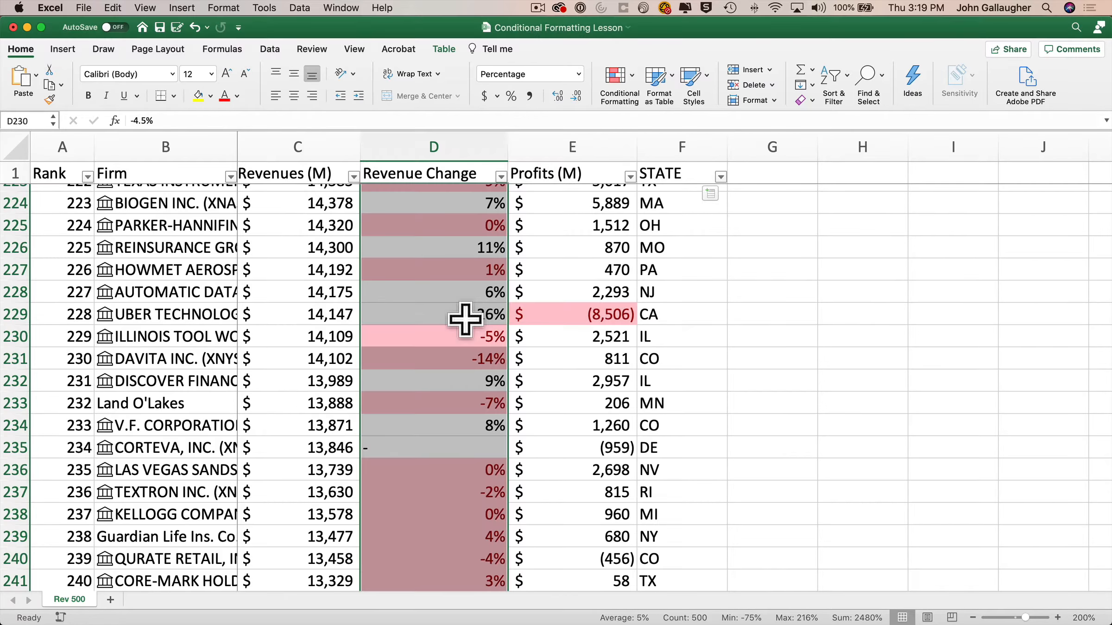
{"action": "scroll", "coordinate": [465, 319], "scroll_direction": "up", "scroll_amount": 10}
{"action": "scroll", "coordinate": [465, 319], "scroll_direction": "up", "scroll_amount": 20}
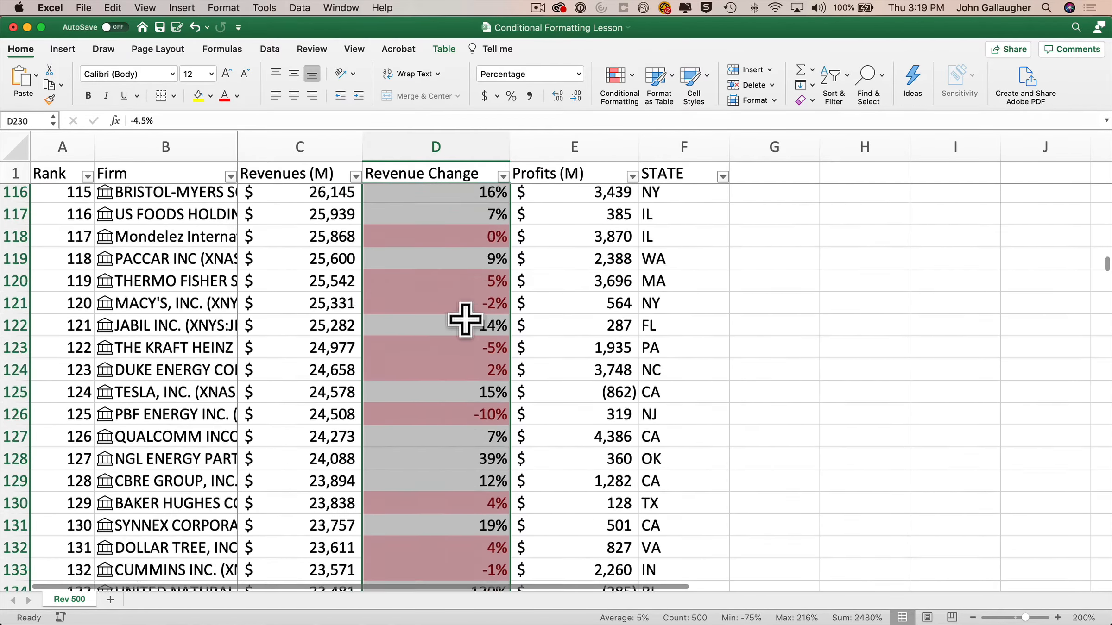
Examine the below-average highlighting in the Revenue Change column down to about row 135, and undo that rule.
{"action": "scroll", "coordinate": [463, 323], "scroll_direction": "down", "scroll_amount": 5}
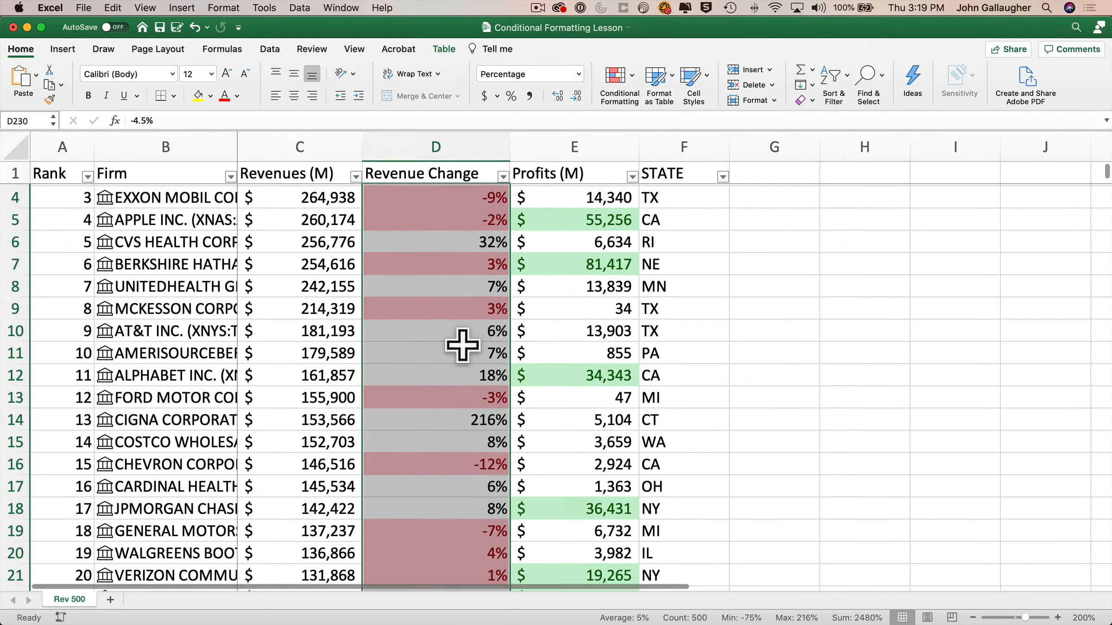
{"action": "left_click", "coordinate": [463, 345]}
{"action": "scroll", "coordinate": [462, 345], "scroll_direction": "down", "scroll_amount": 10}
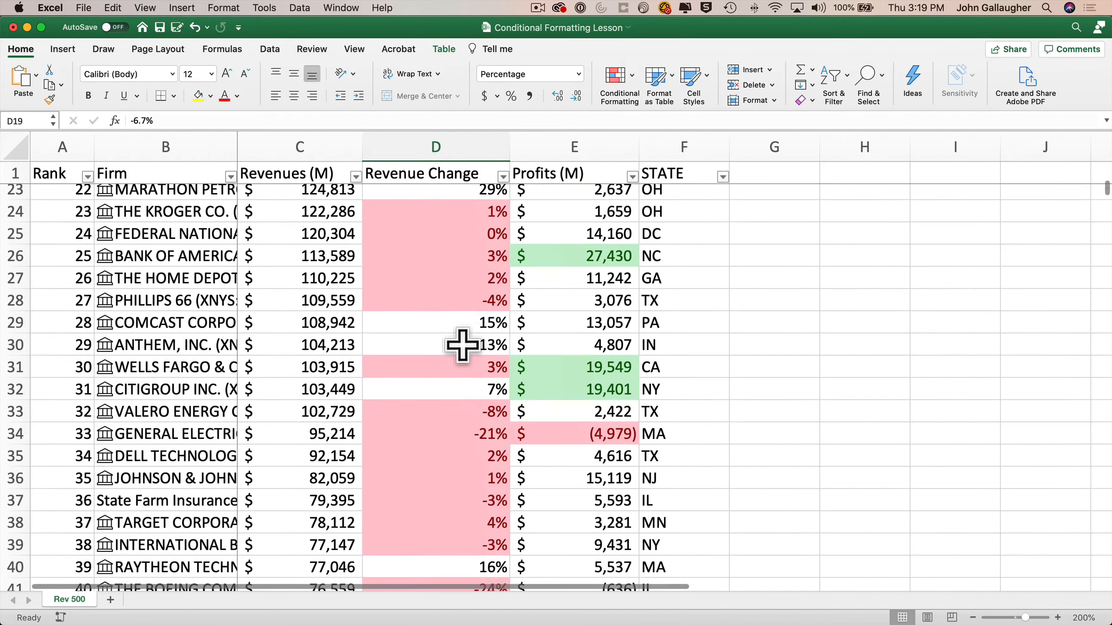
{"action": "scroll", "coordinate": [462, 345], "scroll_direction": "down", "scroll_amount": 10}
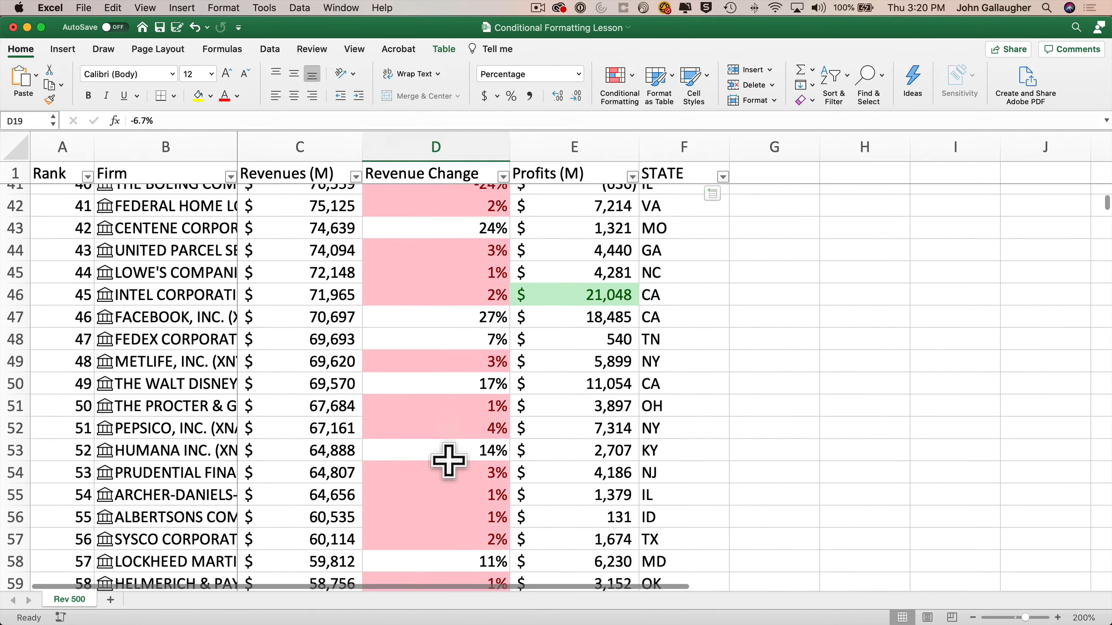
{"action": "scroll", "coordinate": [448, 461], "scroll_direction": "down", "scroll_amount": 15}
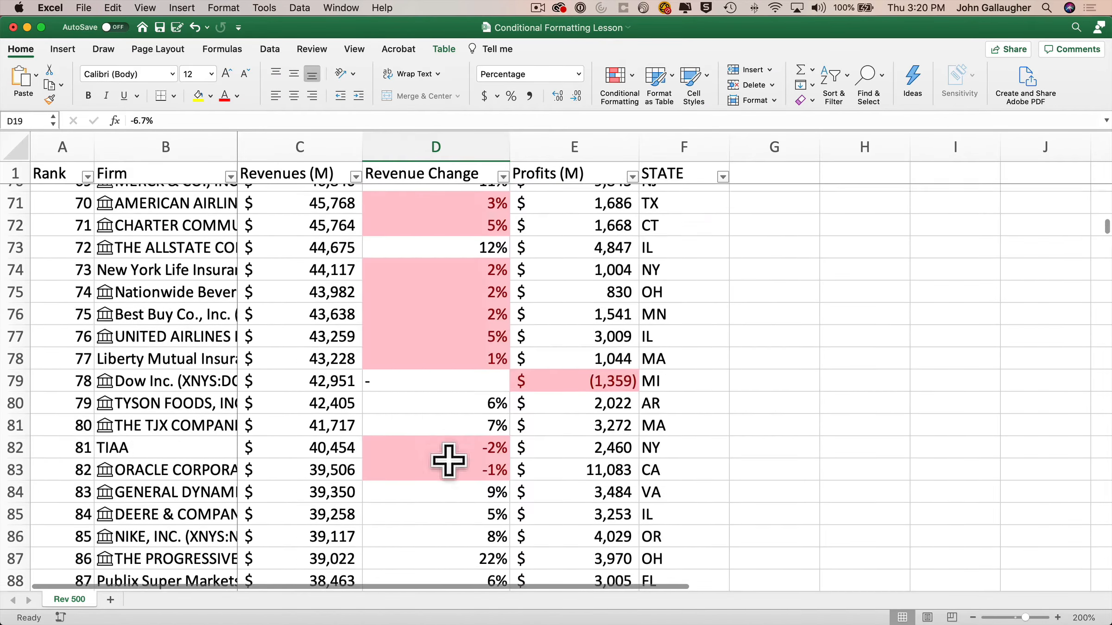
{"action": "scroll", "coordinate": [430, 516], "scroll_direction": "down", "scroll_amount": 12}
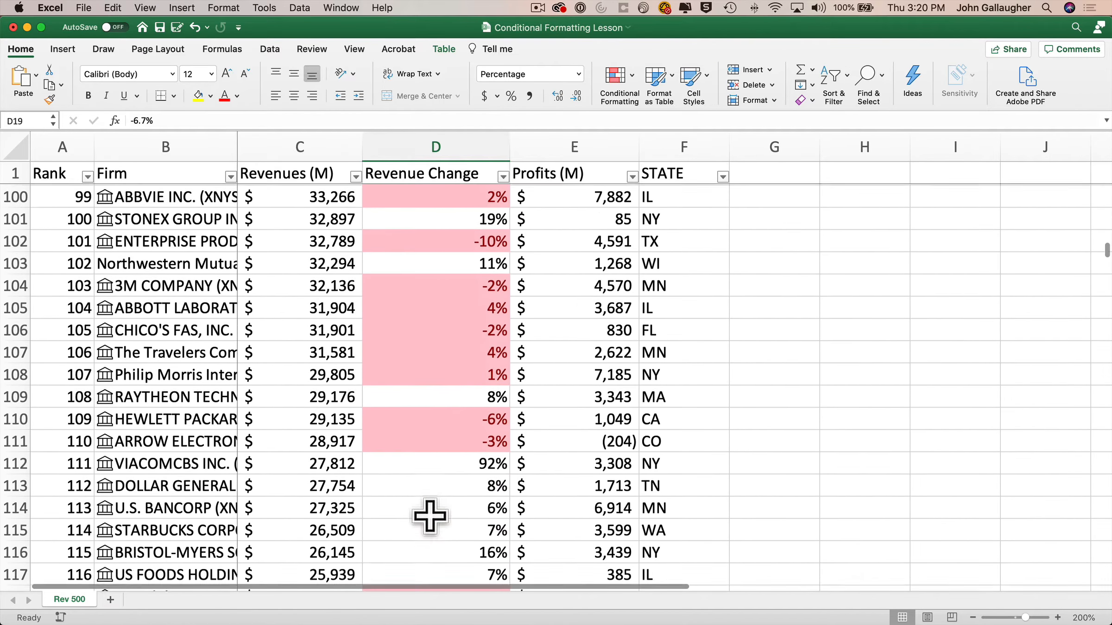
{"action": "scroll", "coordinate": [430, 517], "scroll_direction": "down", "scroll_amount": 3}
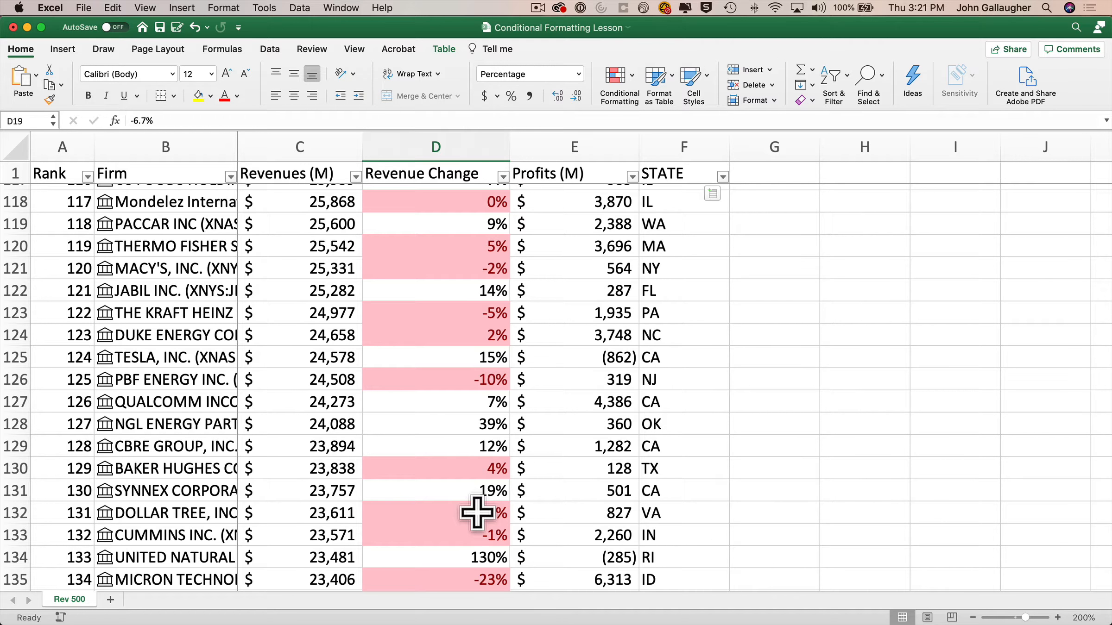
{"action": "key", "text": "super+z"}
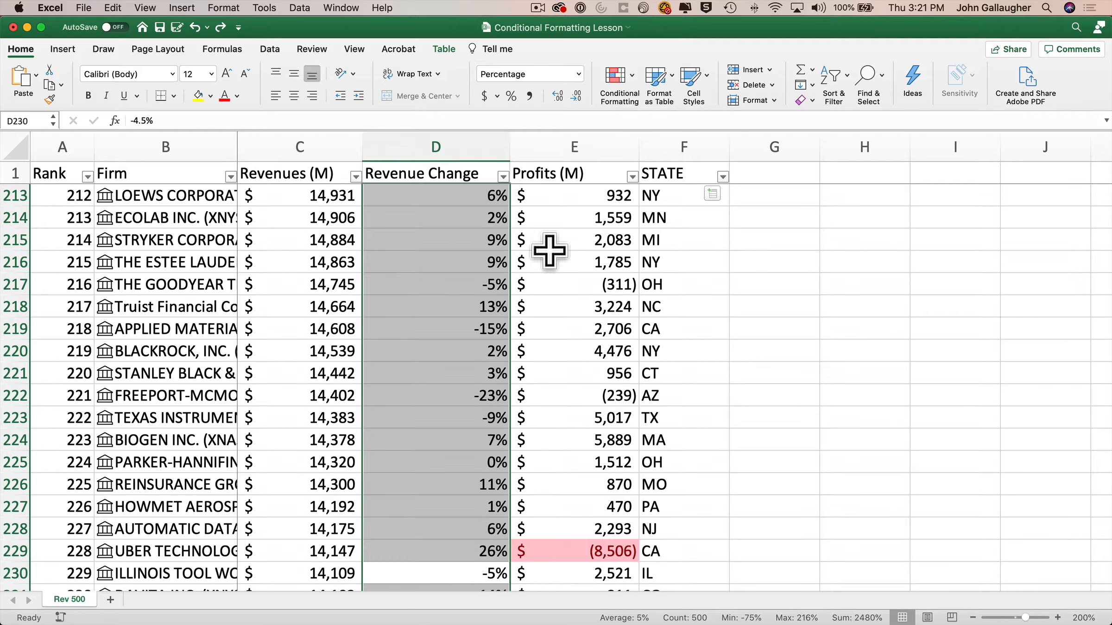
Apply green gradient-fill data bars to the whole Revenue Change column.
{"action": "left_click", "coordinate": [634, 82]}
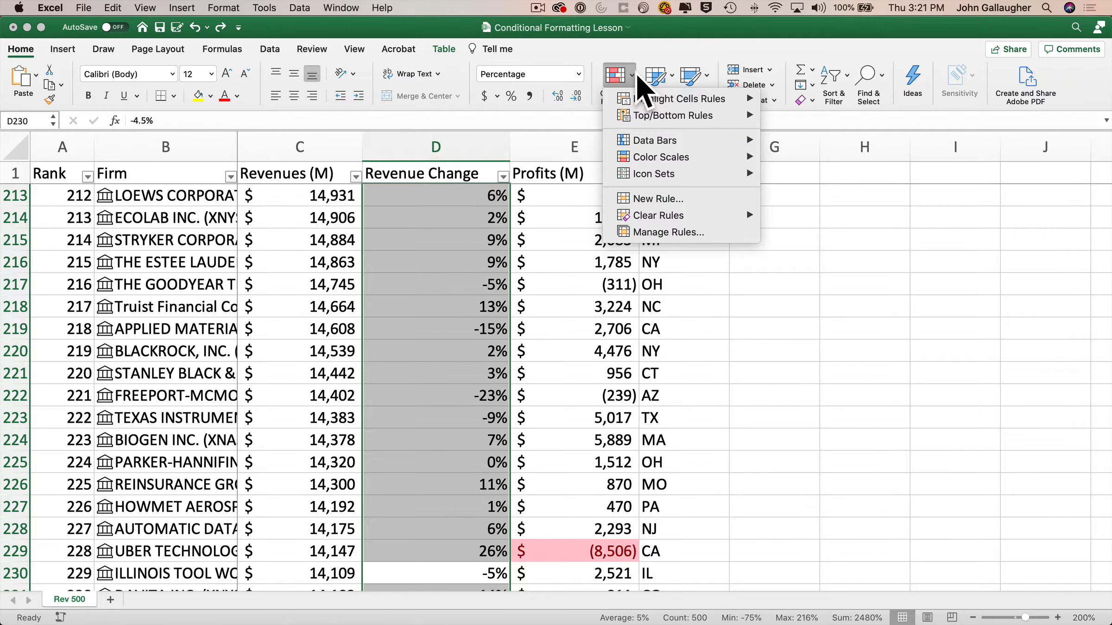
{"action": "mouse_move", "coordinate": [671, 141]}
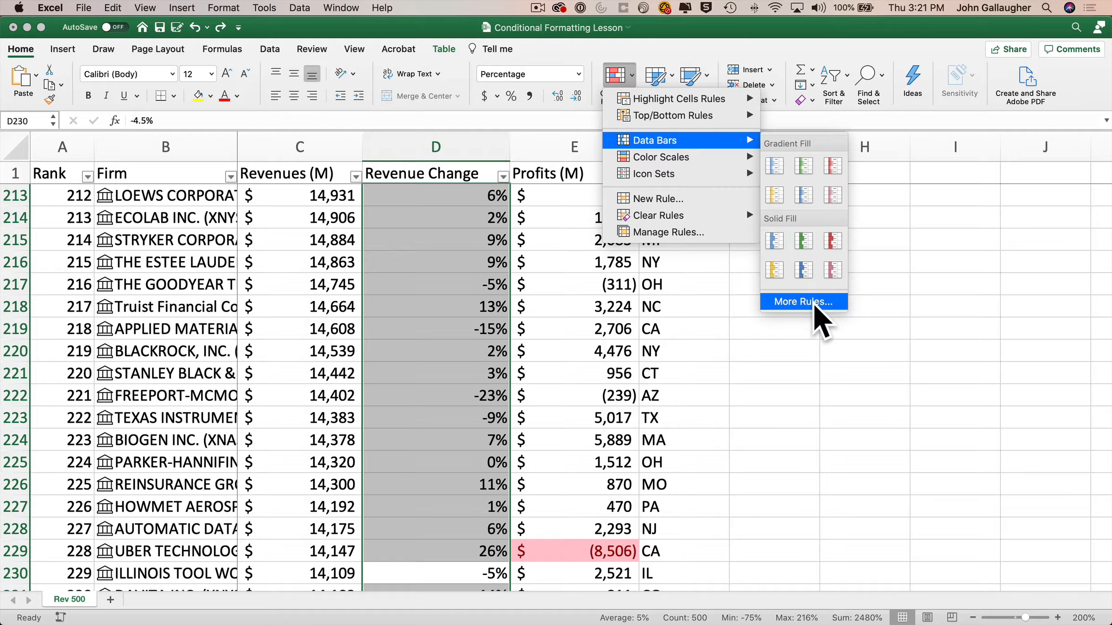
{"action": "left_click", "coordinate": [804, 166]}
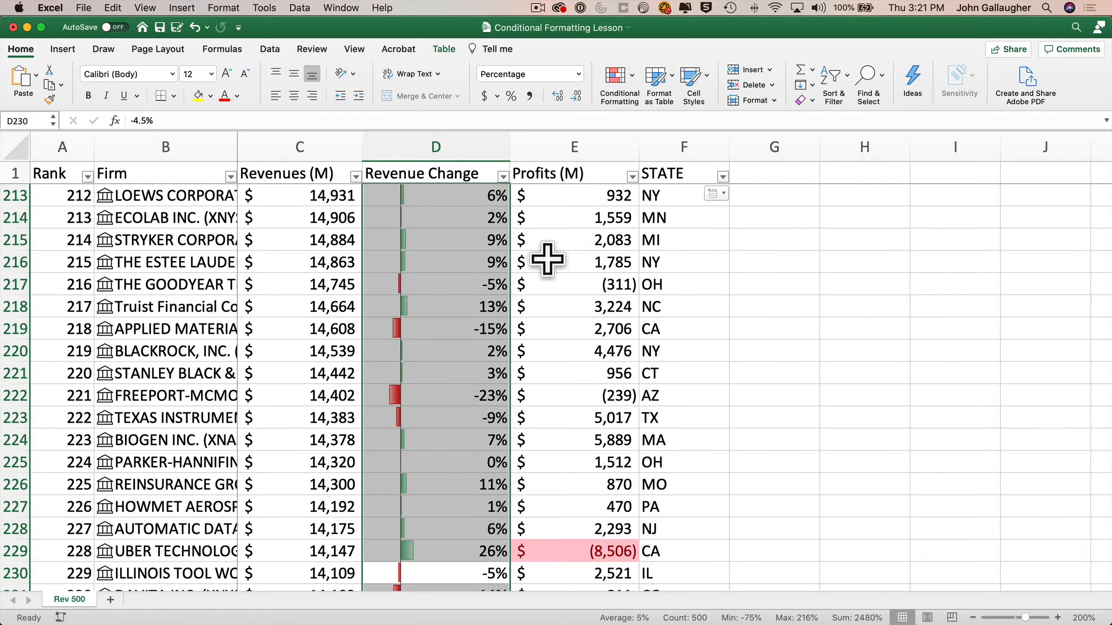
{"action": "left_click", "coordinate": [490, 292]}
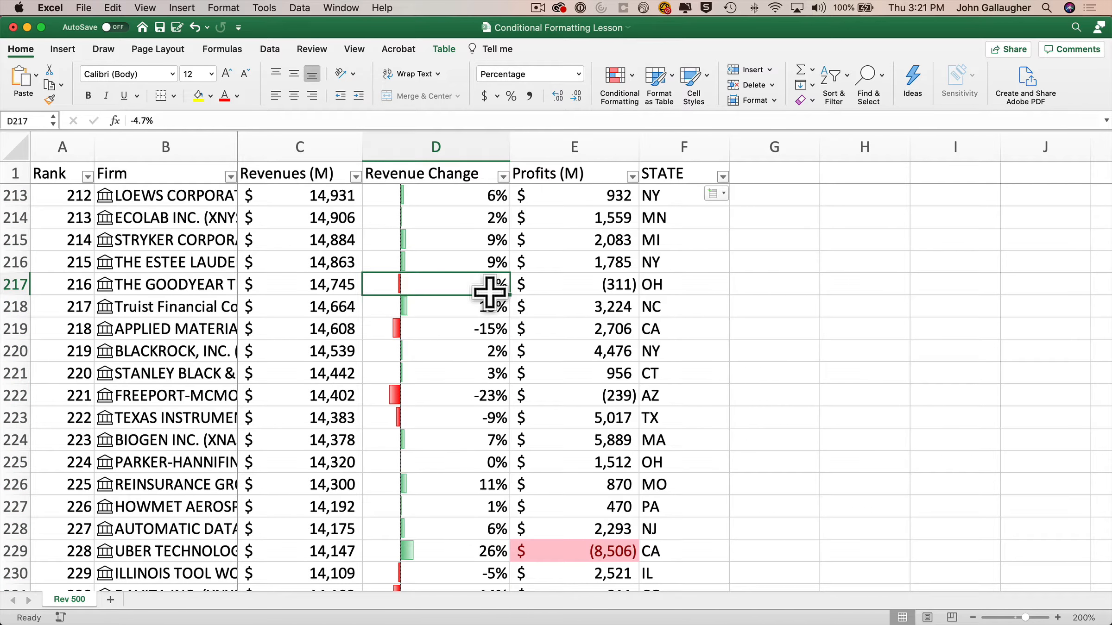
Examine the positive and negative data bars in the Revenue Change column from row 2 down to about row 77.
{"action": "left_click", "coordinate": [458, 174]}
{"action": "key", "text": "Down"}
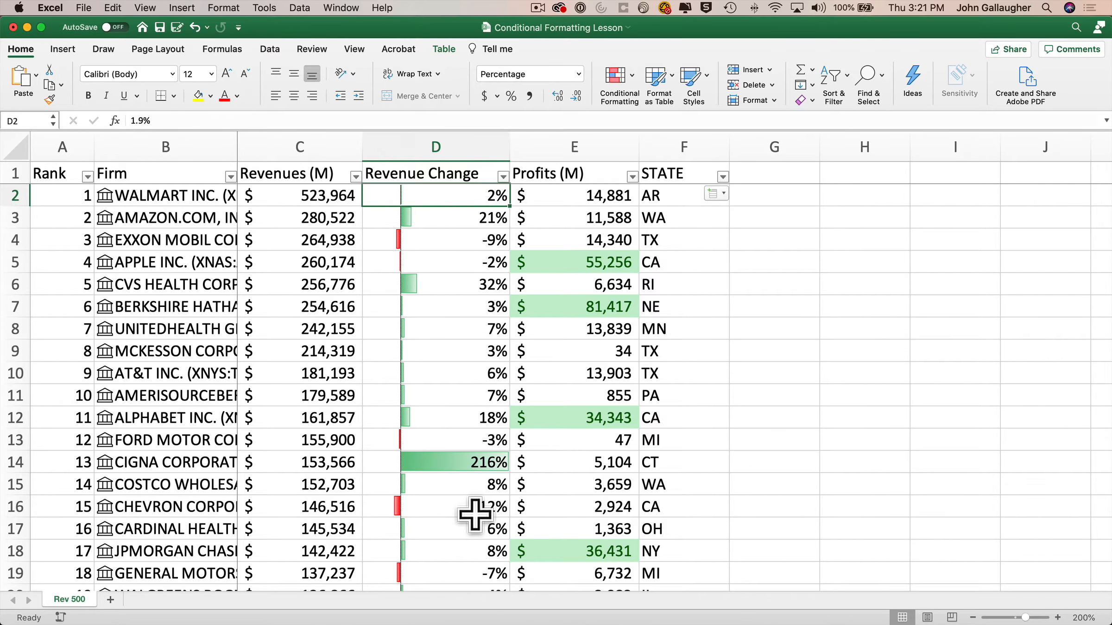
{"action": "scroll", "coordinate": [475, 514], "scroll_direction": "down", "scroll_amount": 10}
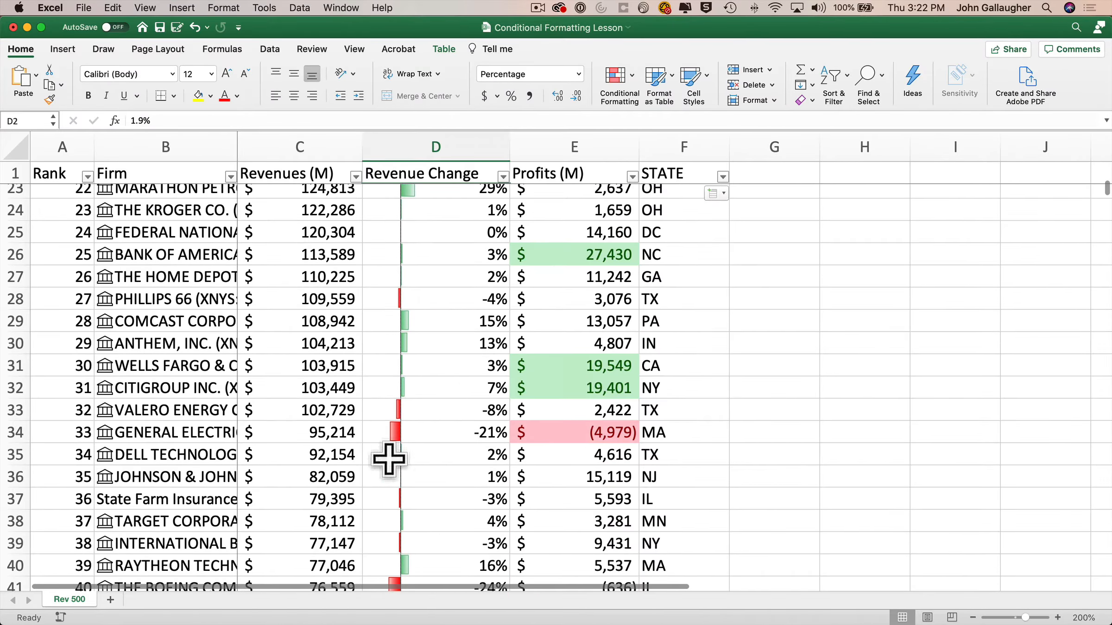
{"action": "scroll", "coordinate": [479, 447], "scroll_direction": "down", "scroll_amount": 3}
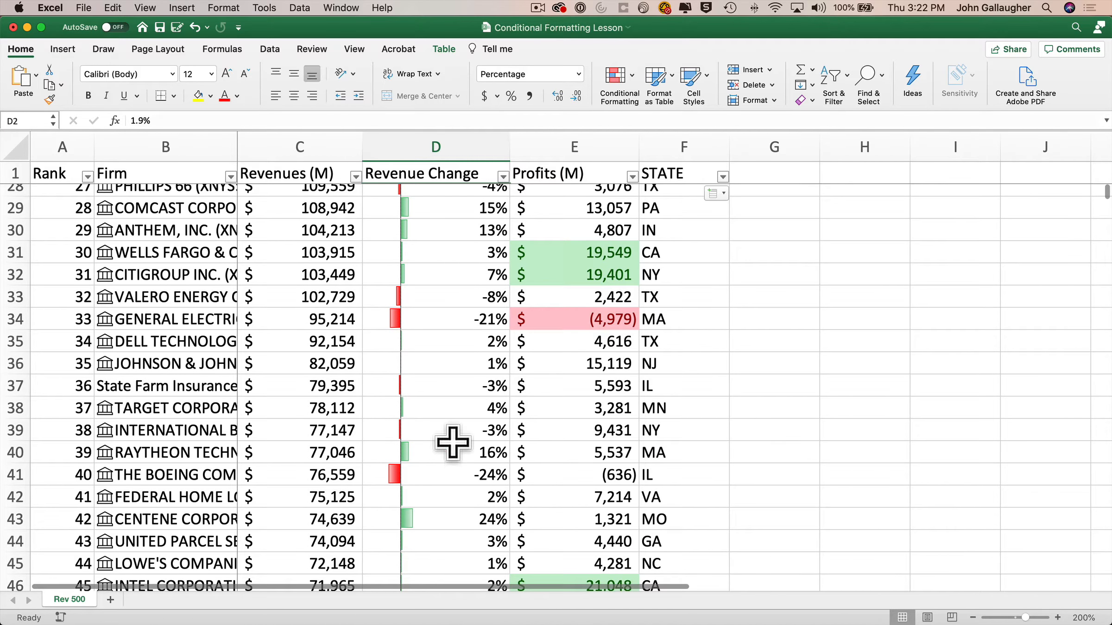
{"action": "scroll", "coordinate": [452, 443], "scroll_direction": "down", "scroll_amount": 15}
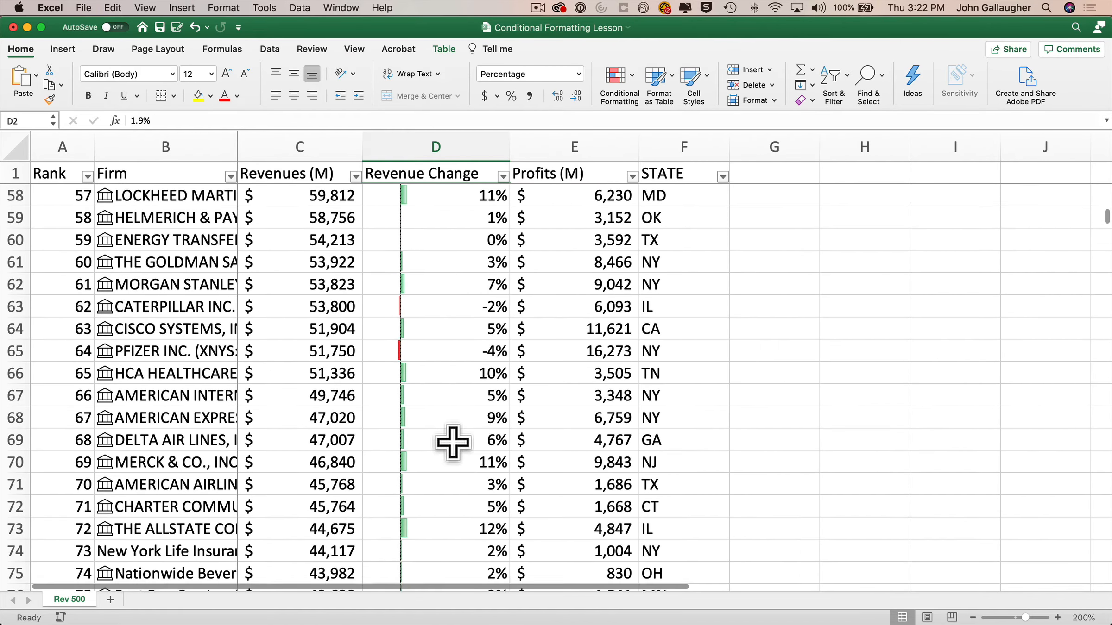
{"action": "scroll", "coordinate": [452, 442], "scroll_direction": "down", "scroll_amount": 1}
Undo the gradient data bars and return to the first Revenue Change value in cell D2.
{"action": "left_click", "coordinate": [458, 174]}
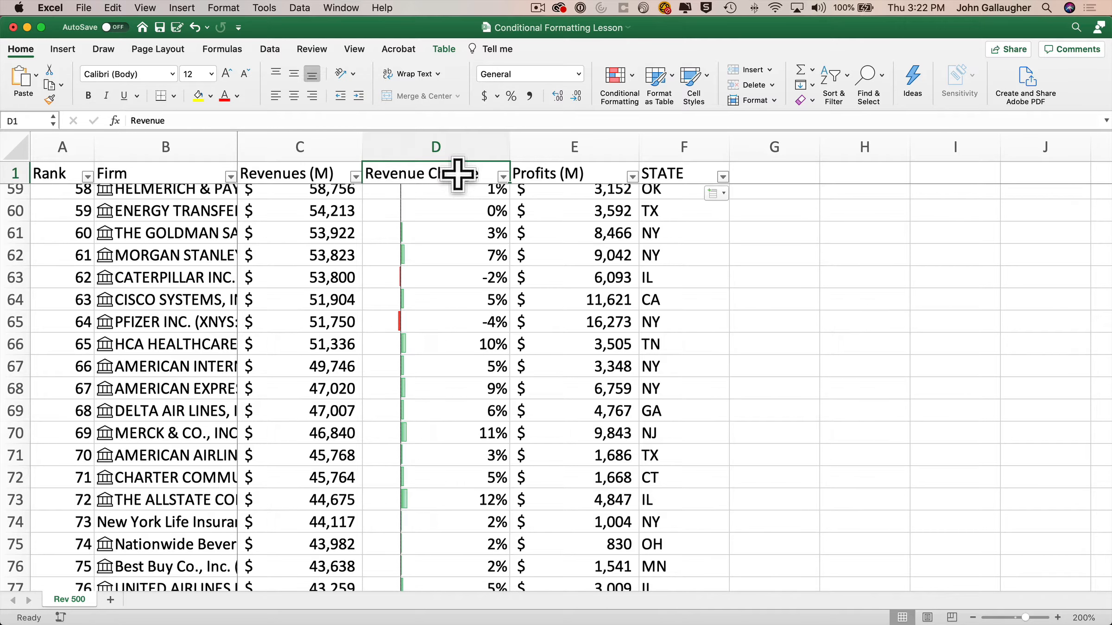
{"action": "left_click", "coordinate": [457, 170]}
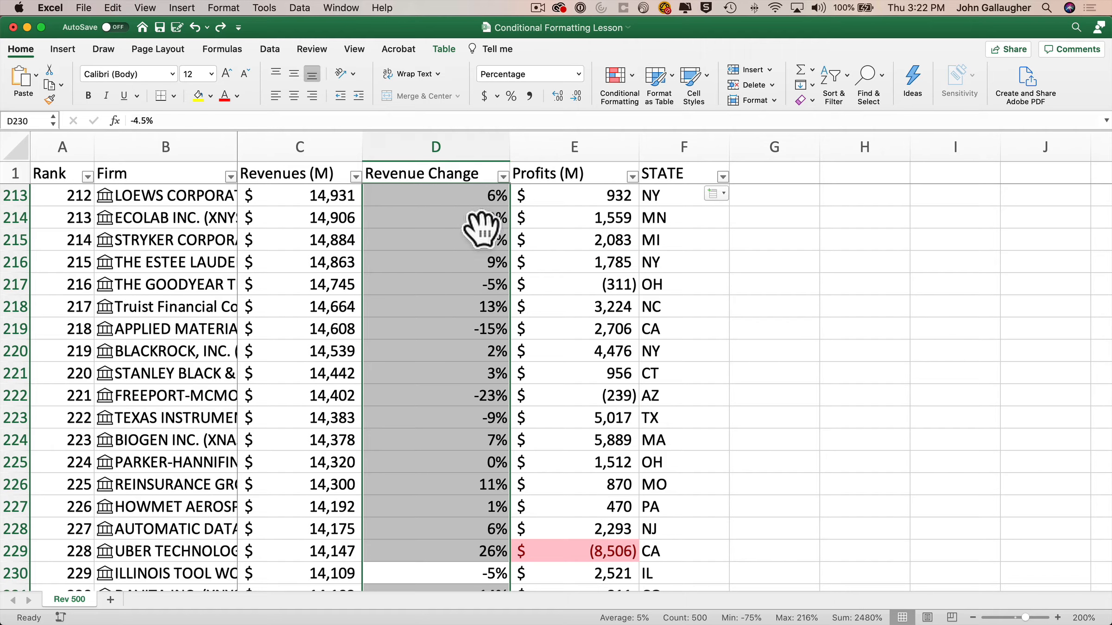
{"action": "left_click", "coordinate": [461, 178]}
{"action": "key", "text": "Down"}
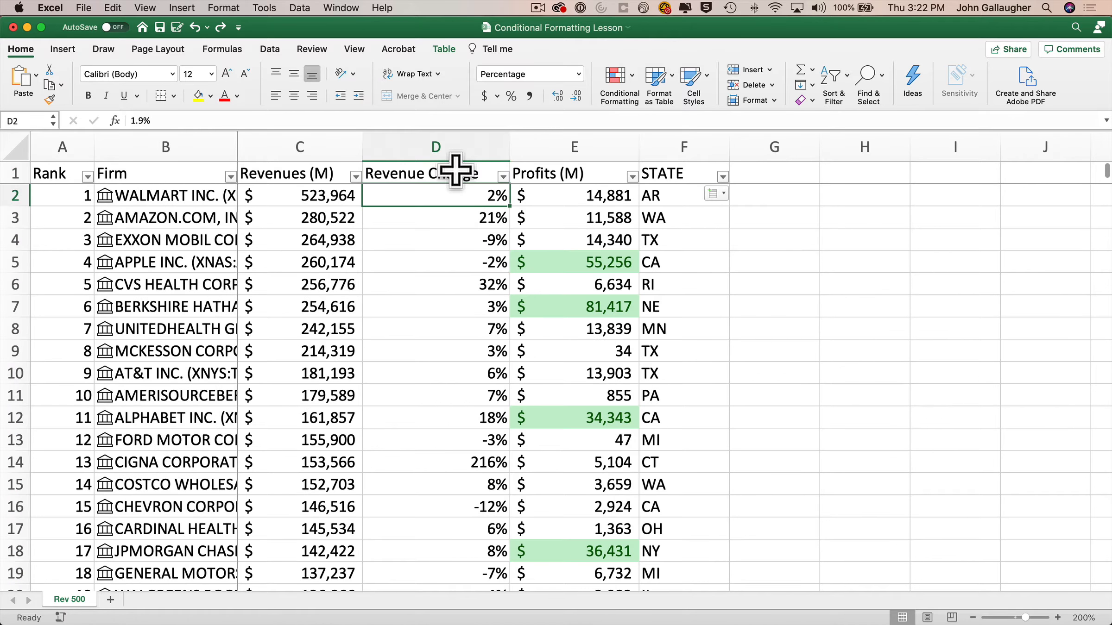
Try green solid-fill data bars on the whole Revenue Change column, and undo them.
{"action": "left_click", "coordinate": [454, 220]}
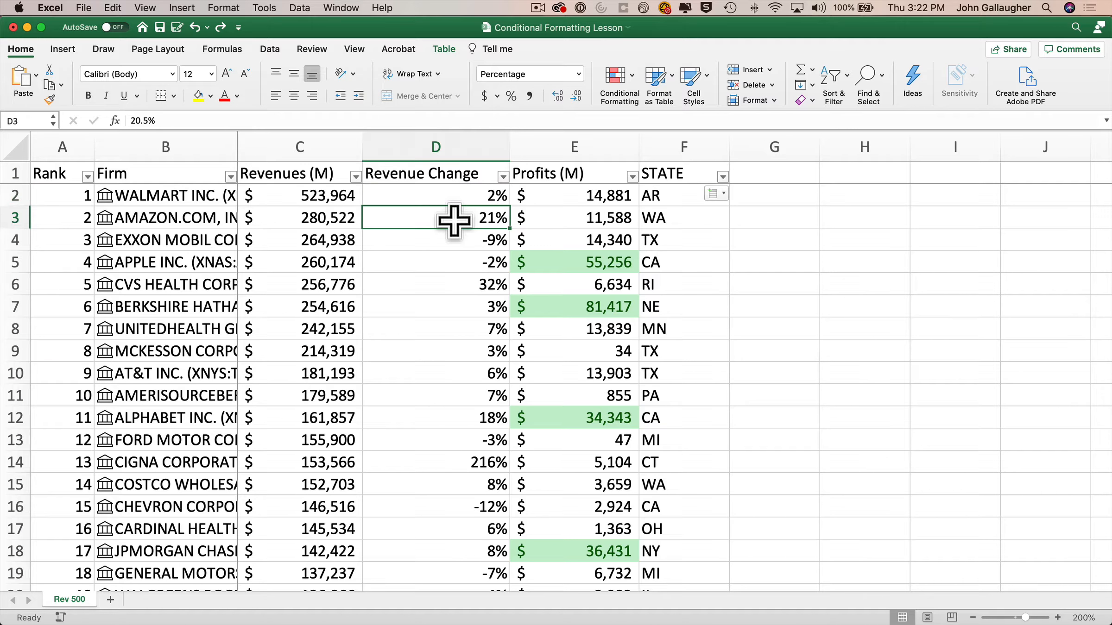
{"action": "key", "text": "ctrl+space"}
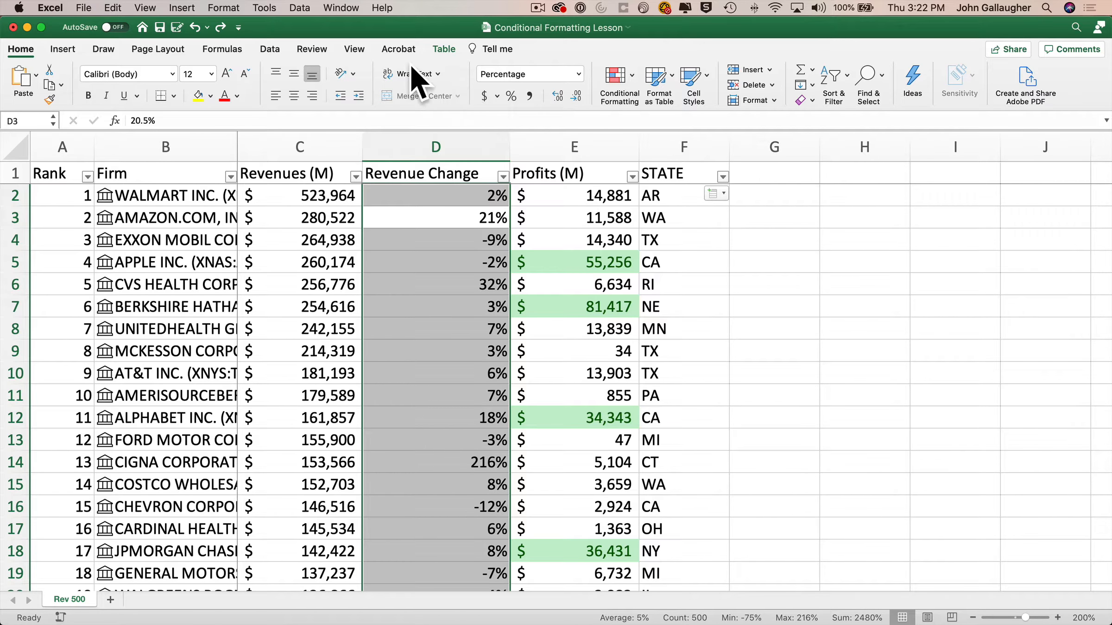
{"action": "left_click", "coordinate": [634, 93]}
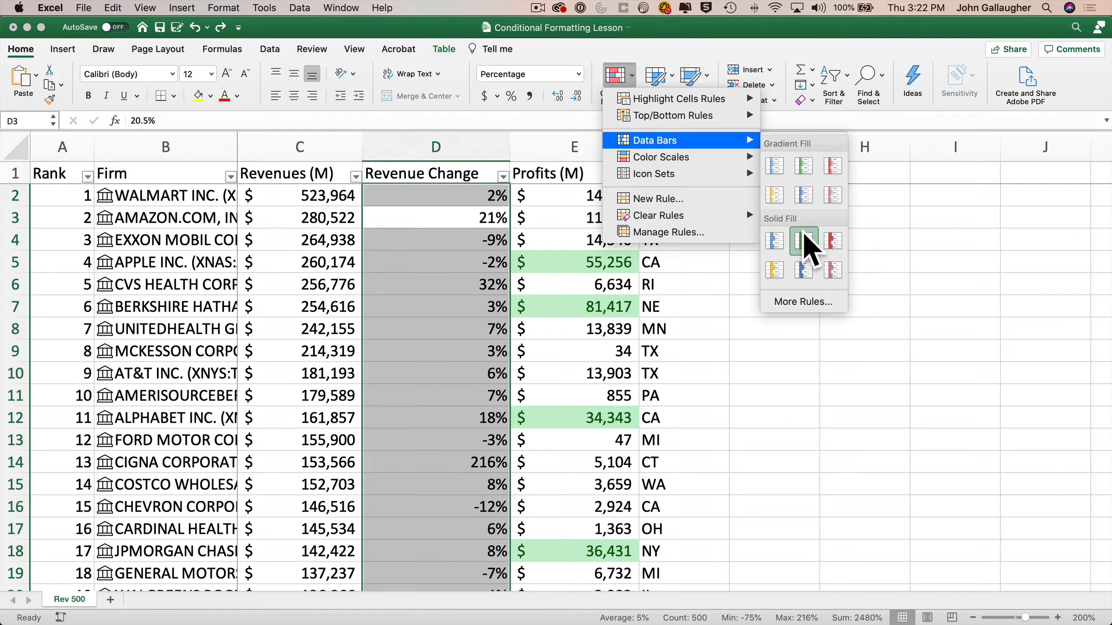
{"action": "left_click", "coordinate": [804, 241]}
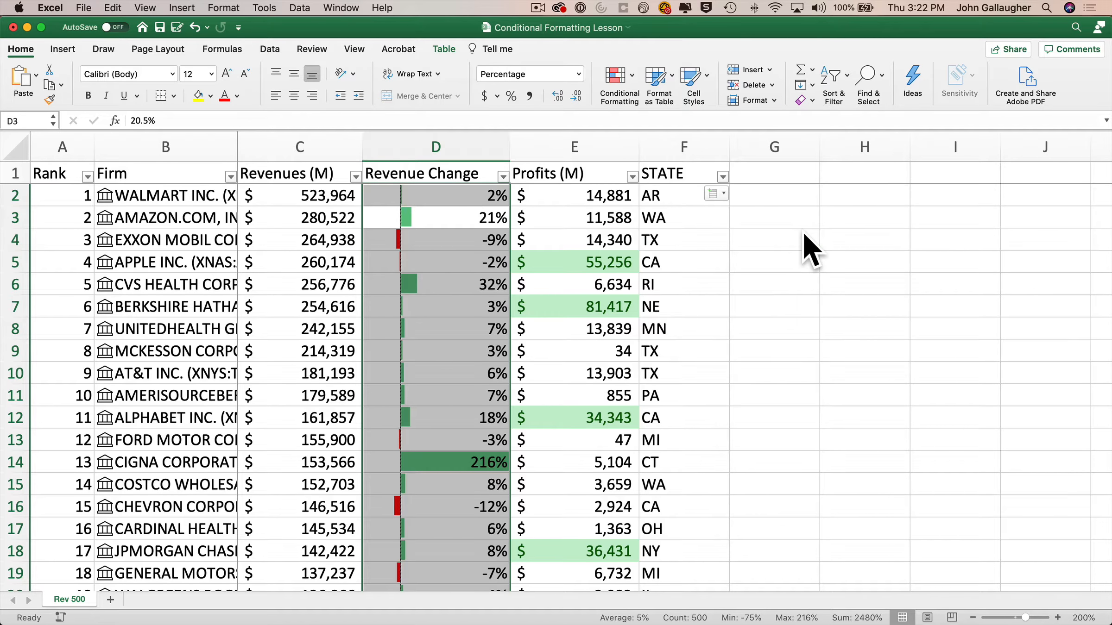
{"action": "left_click", "coordinate": [454, 415]}
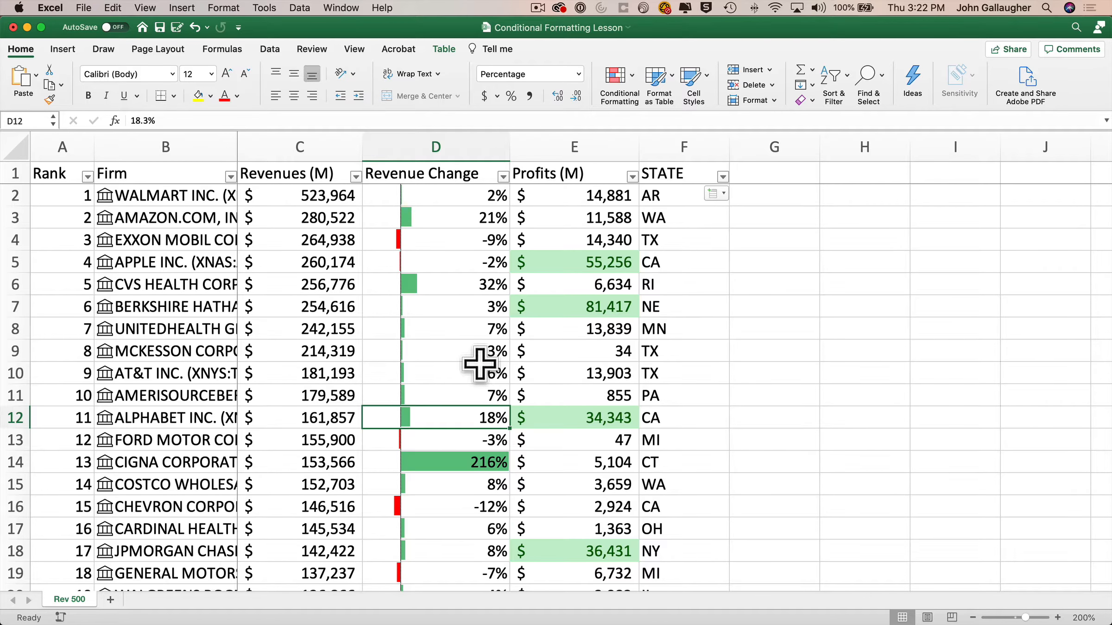
{"action": "key", "text": "super+z"}
View the custom data bar rule options for the Revenue Change column, including Gradient and Solid fills, and leave without adding a rule.
{"action": "left_click", "coordinate": [634, 77]}
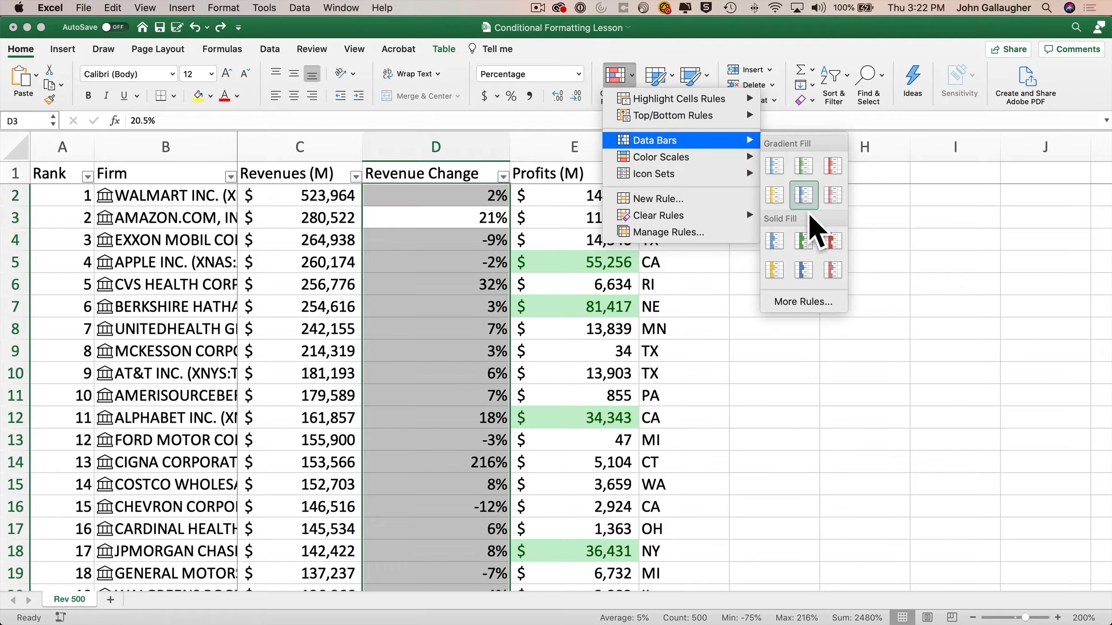
{"action": "left_click", "coordinate": [808, 302]}
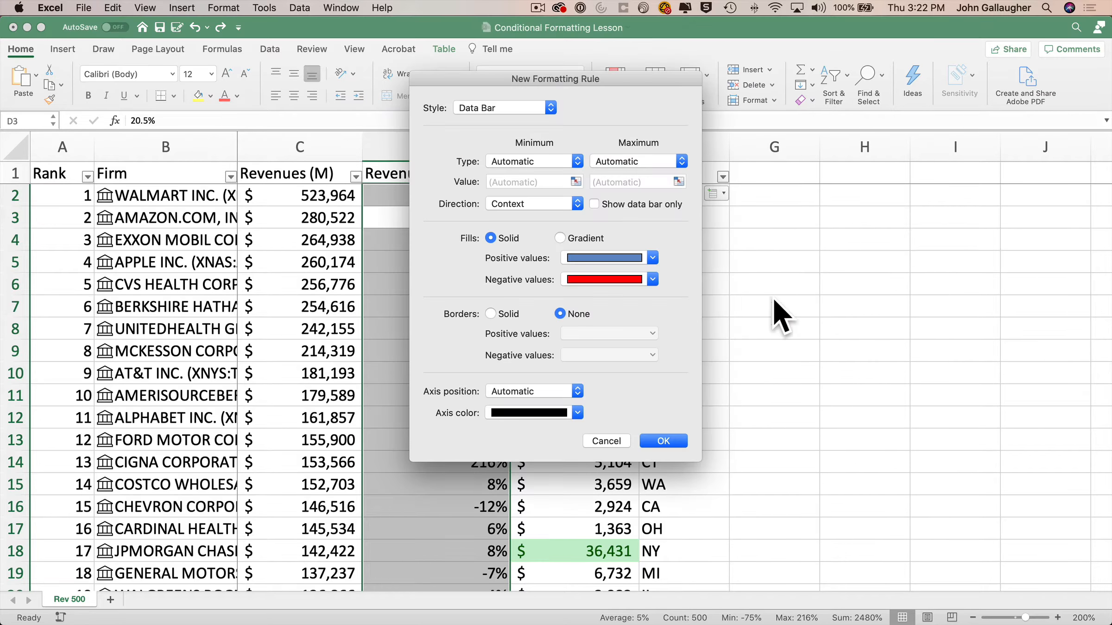
{"action": "left_click_drag", "start_coordinate": [656, 75], "coordinate": [913, 166]}
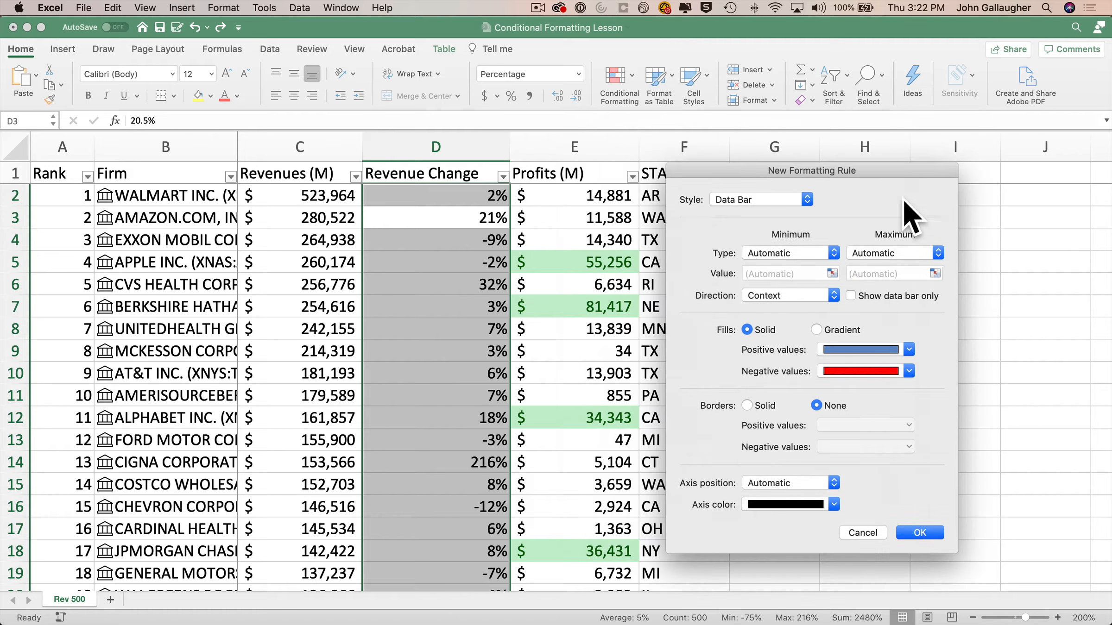
{"action": "left_click", "coordinate": [848, 330]}
{"action": "left_click", "coordinate": [747, 330]}
{"action": "left_click", "coordinate": [879, 532]}
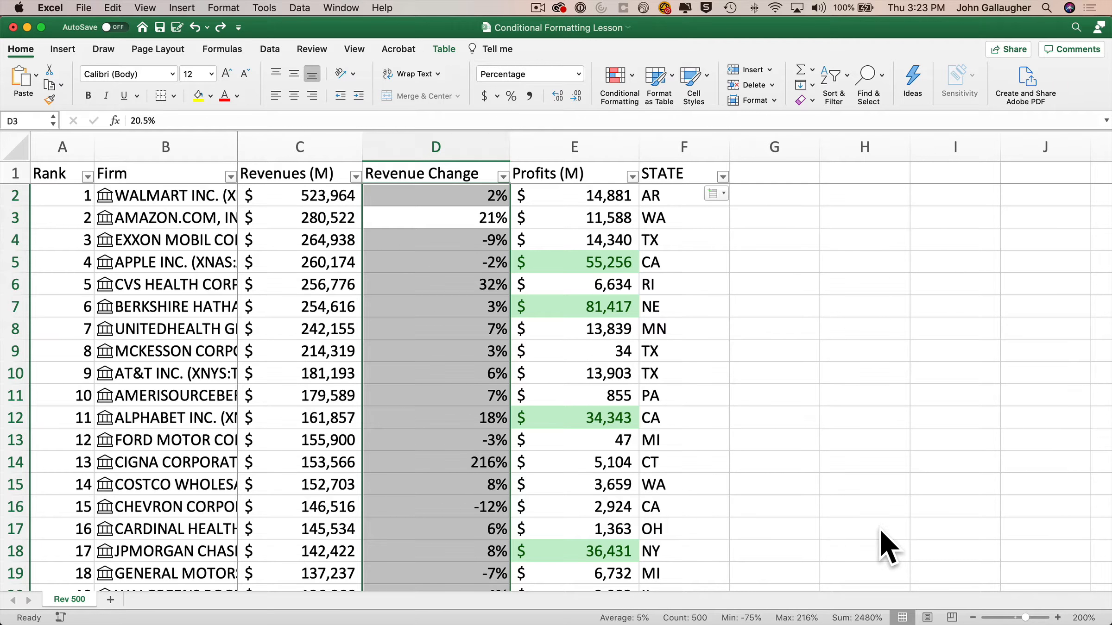
Try the three-color green-yellow-red color scale on the Revenue Change column, and undo it.
{"action": "left_click", "coordinate": [636, 82]}
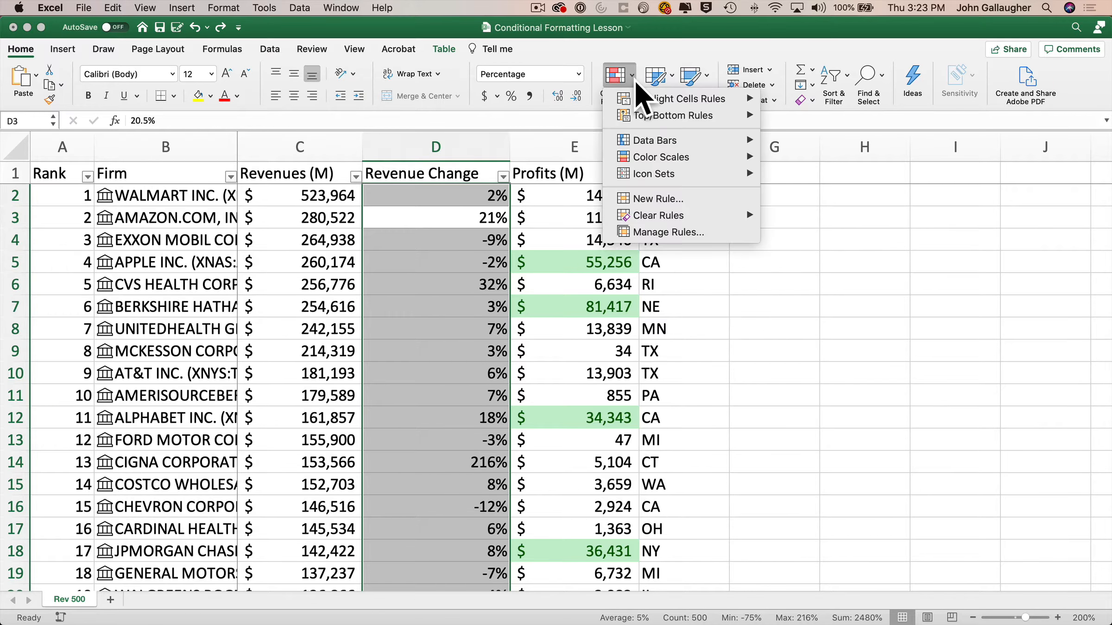
{"action": "mouse_move", "coordinate": [666, 156]}
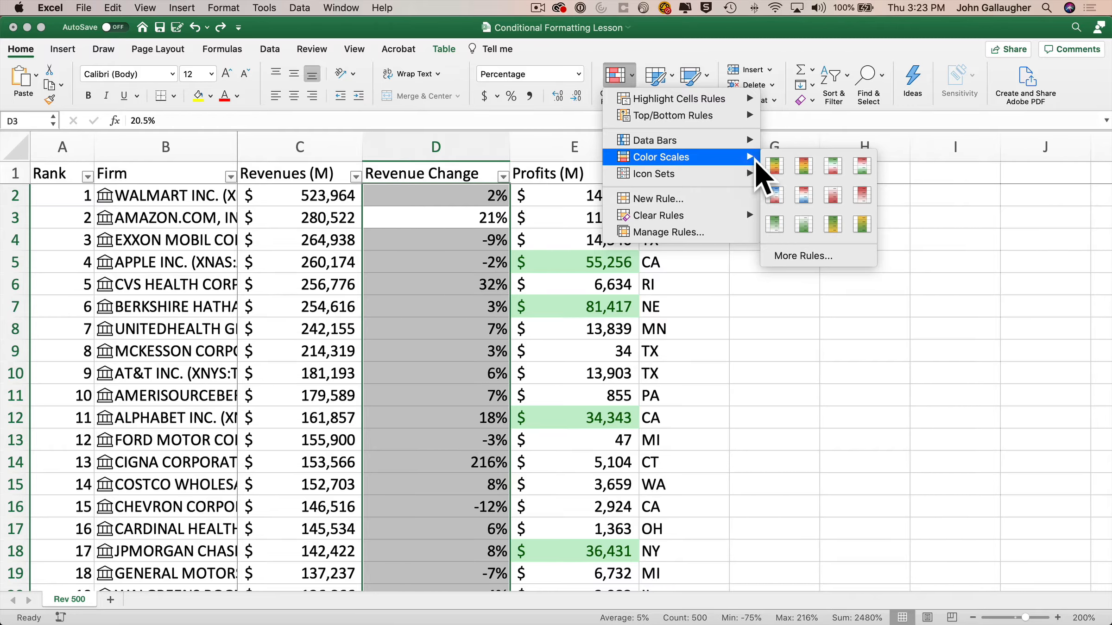
{"action": "left_click", "coordinate": [774, 165]}
{"action": "left_click", "coordinate": [471, 396]}
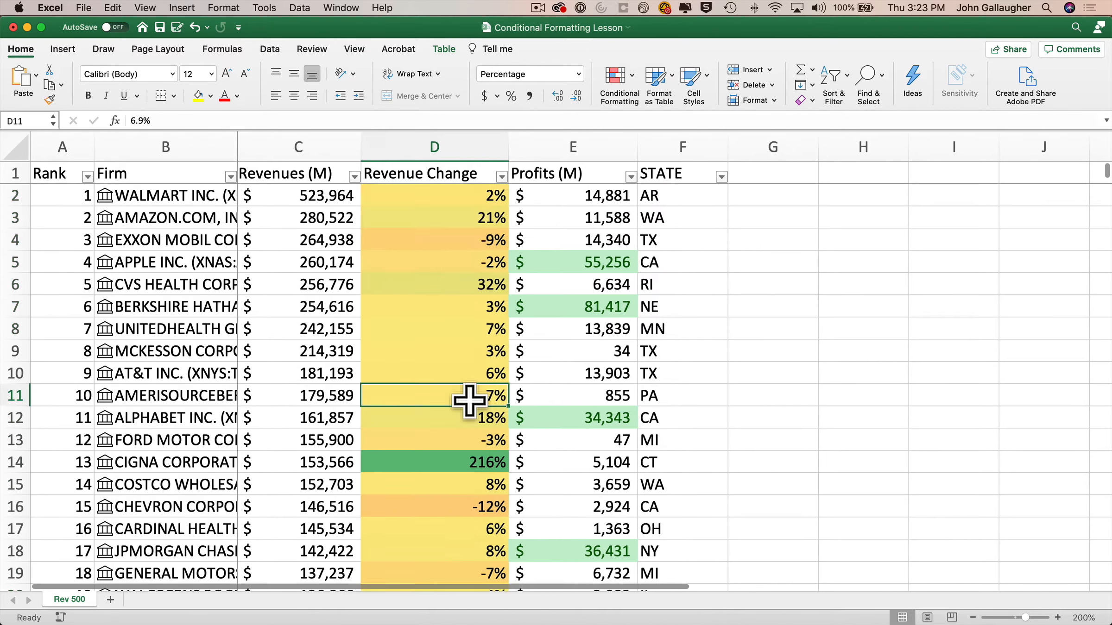
{"action": "scroll", "coordinate": [469, 400], "scroll_direction": "down", "scroll_amount": 7}
{"action": "scroll", "coordinate": [471, 397], "scroll_direction": "down", "scroll_amount": 2}
{"action": "scroll", "coordinate": [471, 397], "scroll_direction": "up", "scroll_amount": 9}
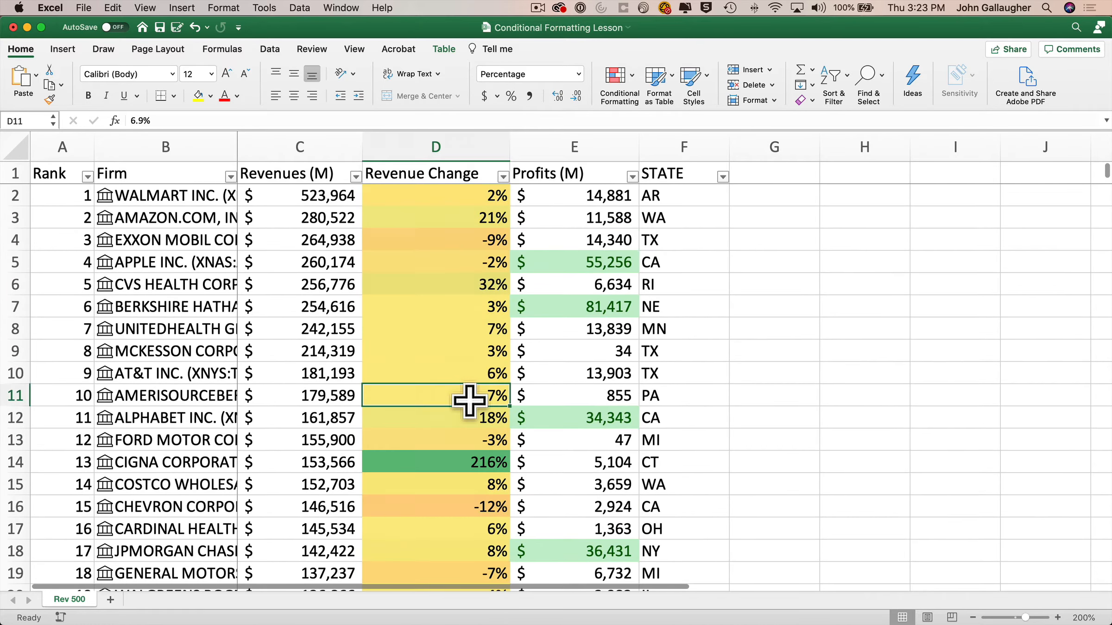
{"action": "key", "text": "super+z"}
Apply the three-color green-white-red color scale to the whole Revenue Change column.
{"action": "left_click", "coordinate": [638, 87]}
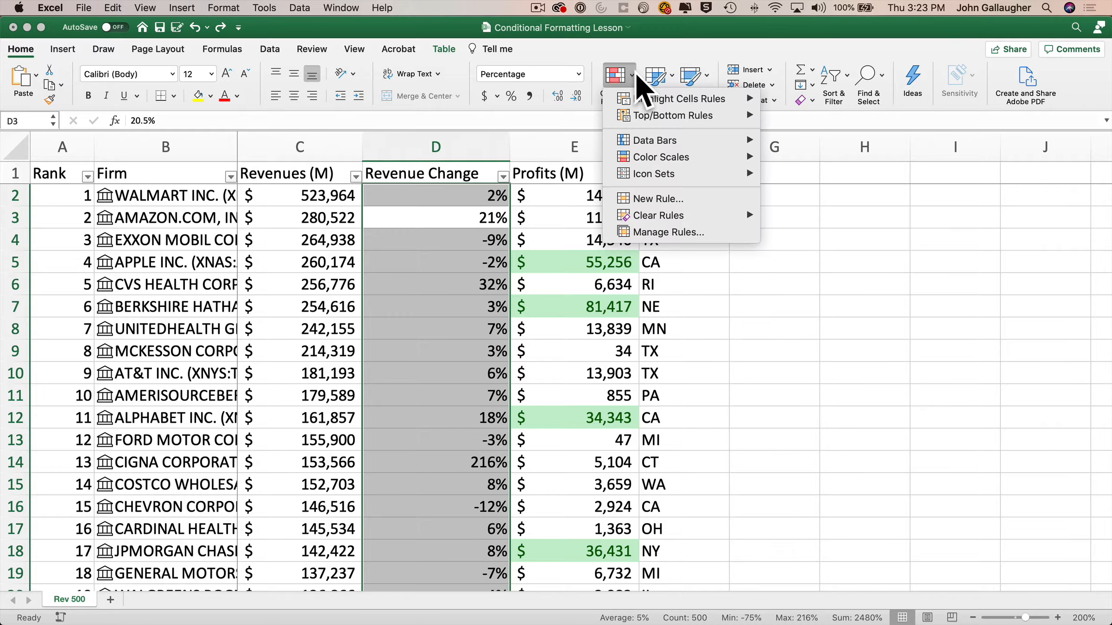
{"action": "mouse_move", "coordinate": [642, 103]}
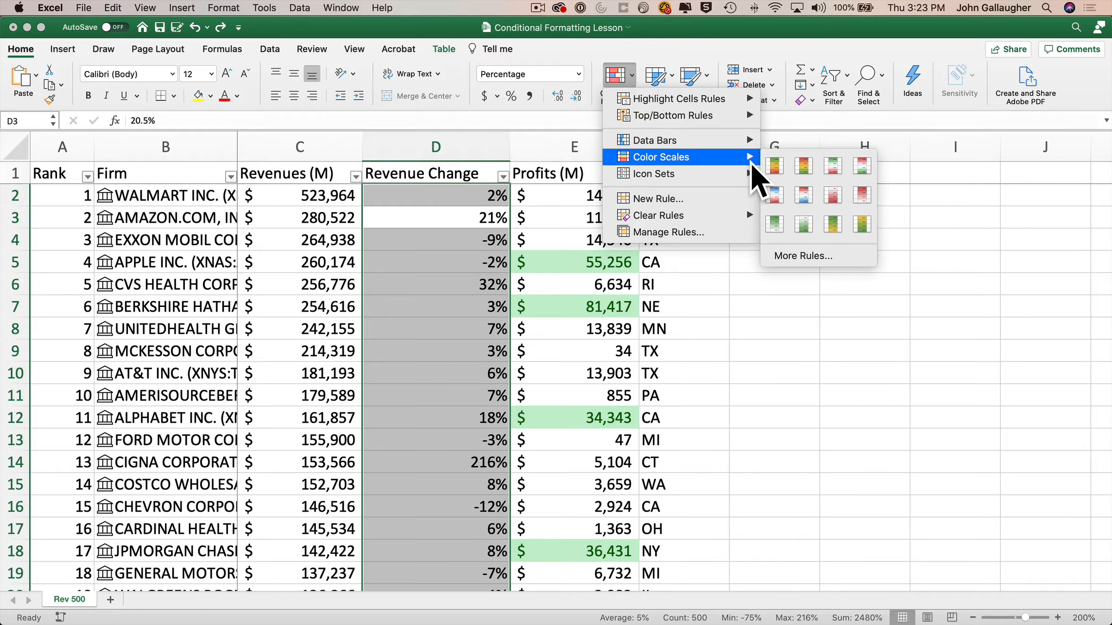
{"action": "left_click", "coordinate": [834, 170]}
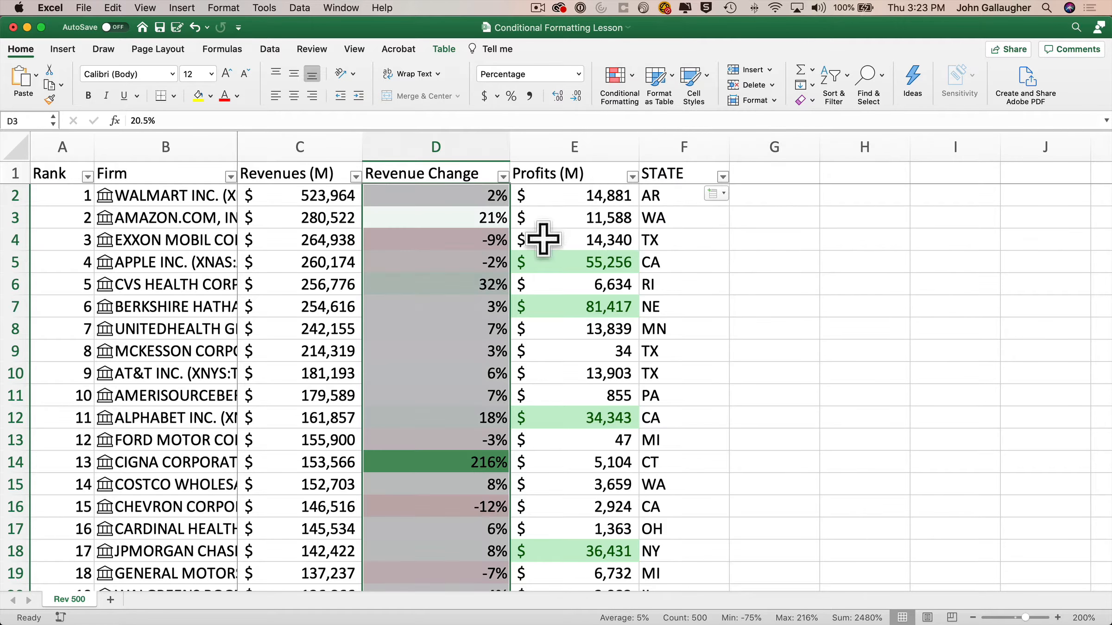
{"action": "left_click", "coordinate": [473, 302]}
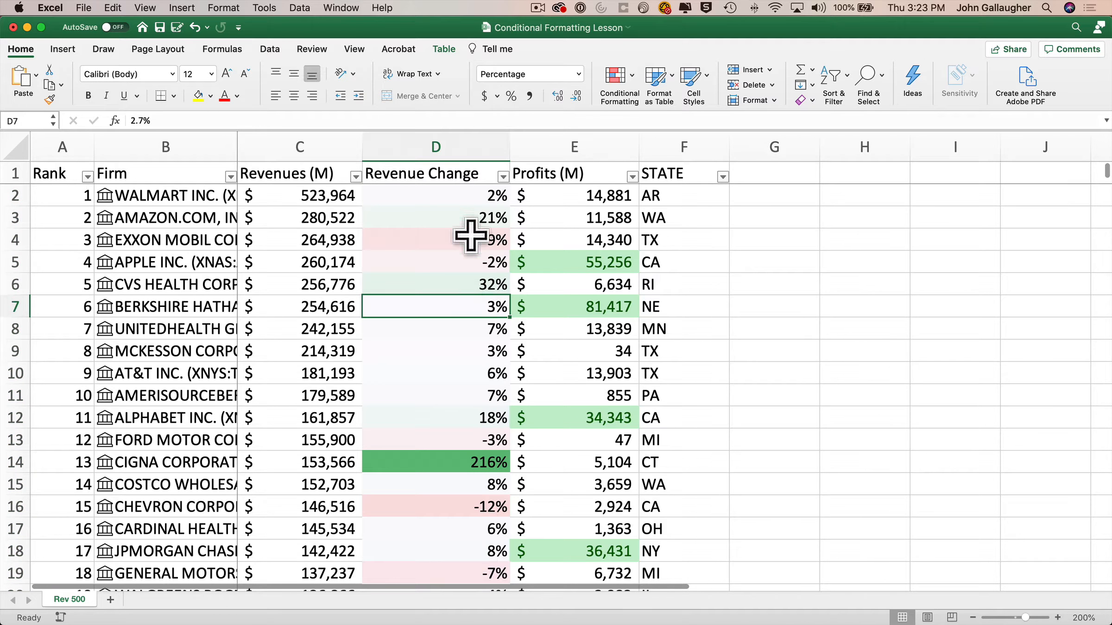
Review the green-white-red color scale down the Revenue Change column, and undo it.
{"action": "scroll", "coordinate": [482, 447], "scroll_direction": "down", "scroll_amount": 13}
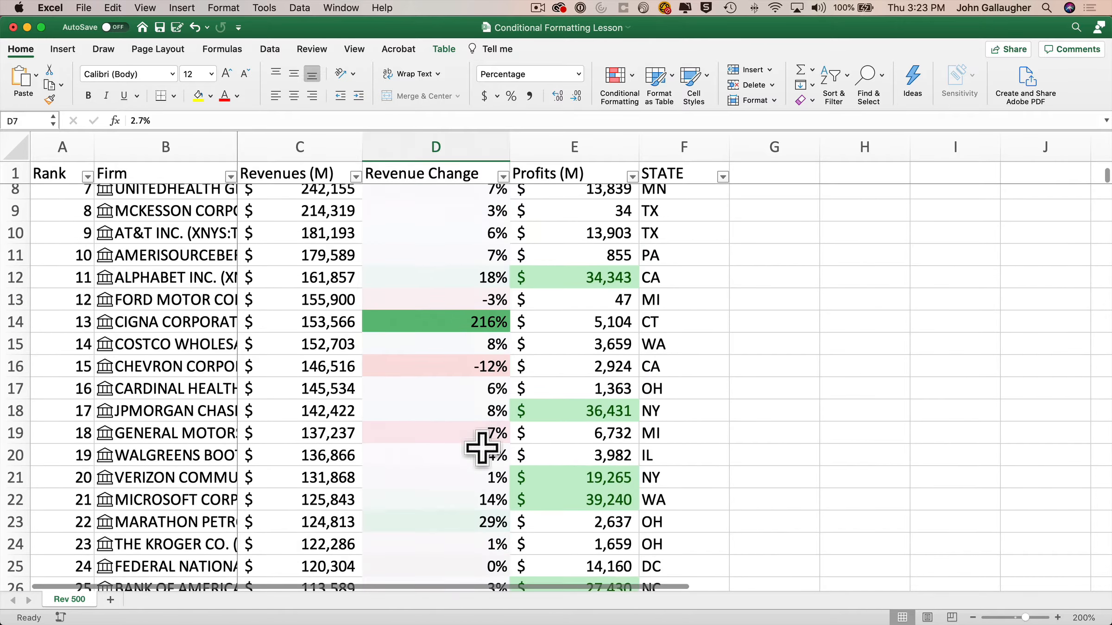
{"action": "scroll", "coordinate": [481, 447], "scroll_direction": "down", "scroll_amount": 19}
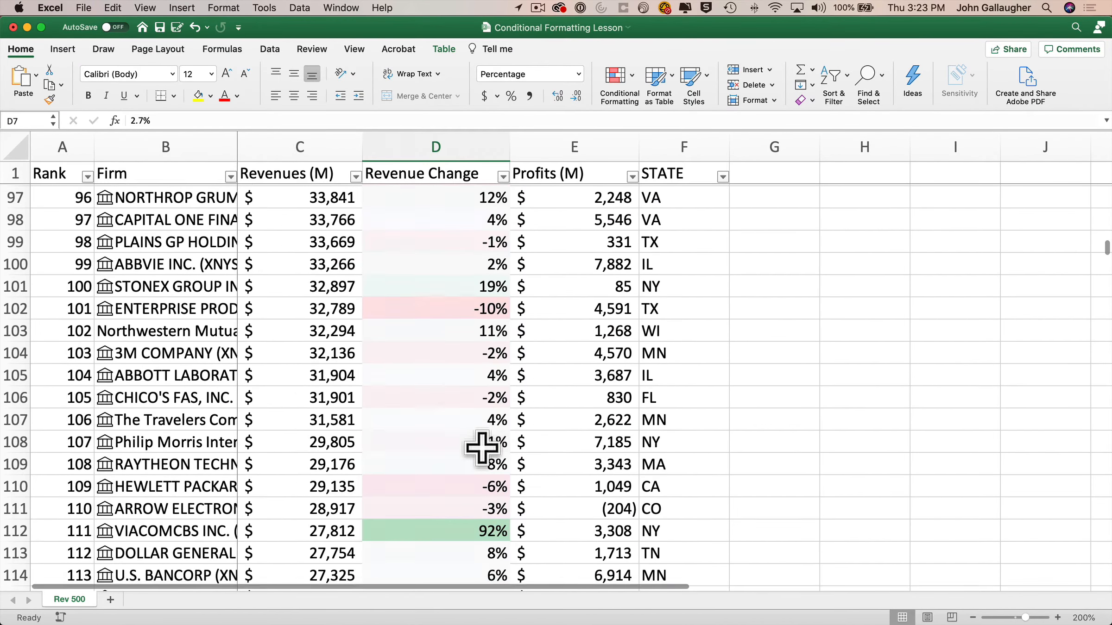
{"action": "scroll", "coordinate": [482, 447], "scroll_direction": "down", "scroll_amount": 2}
{"action": "scroll", "coordinate": [481, 399], "scroll_direction": "up", "scroll_amount": 2}
{"action": "scroll", "coordinate": [482, 395], "scroll_direction": "up", "scroll_amount": 20}
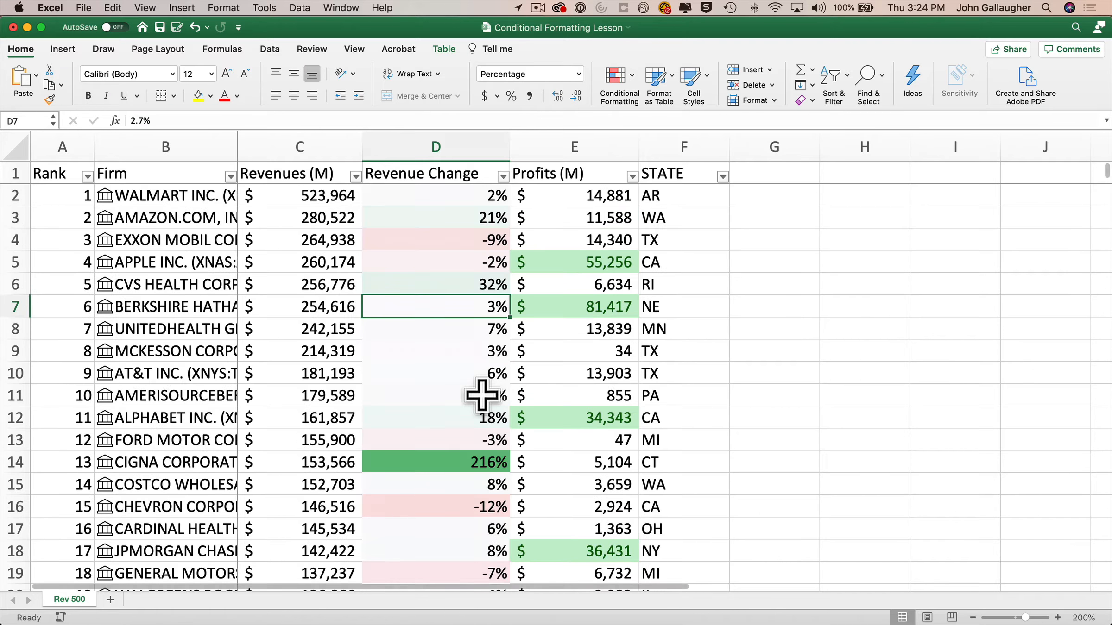
{"action": "key", "text": "super+z"}
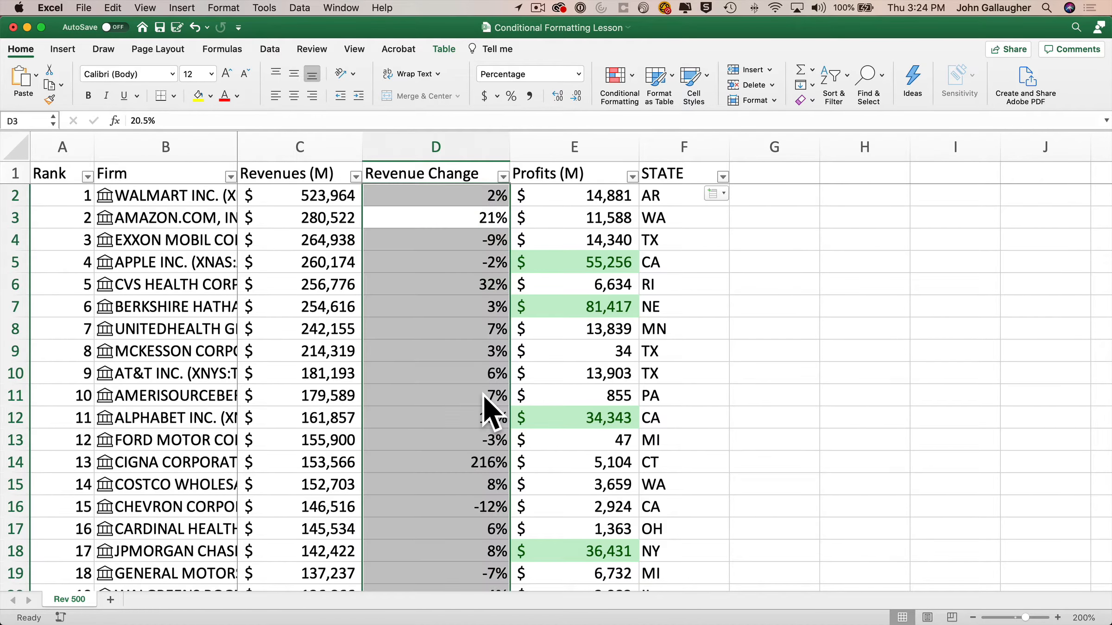
View the custom color scale rule options for the Revenue Change column, and leave without adding a rule.
{"action": "left_click", "coordinate": [626, 83]}
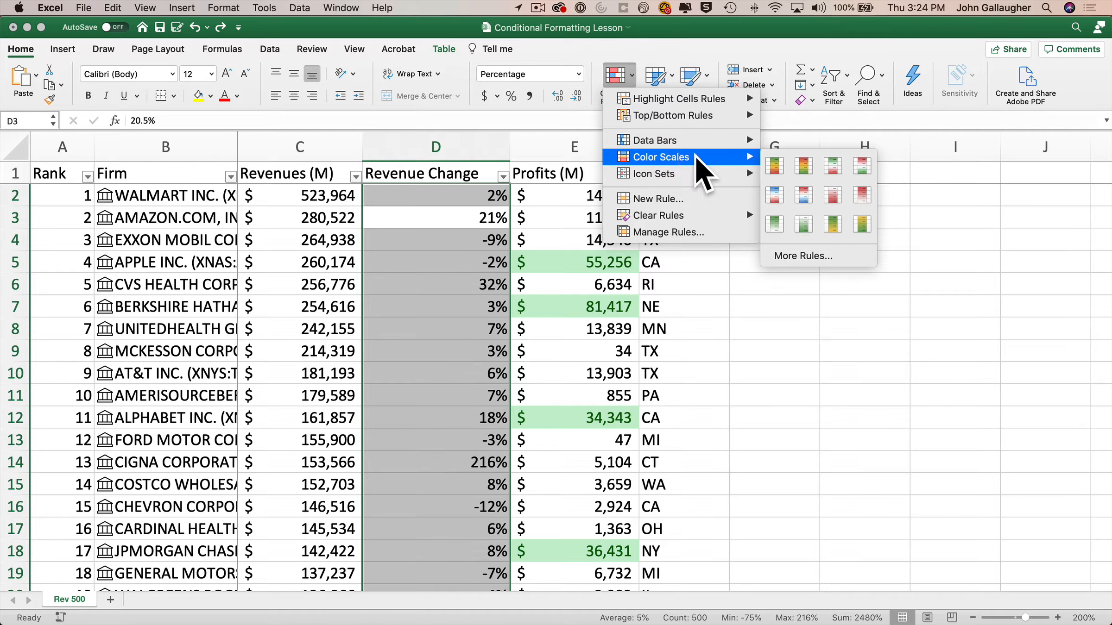
{"action": "left_click", "coordinate": [813, 256]}
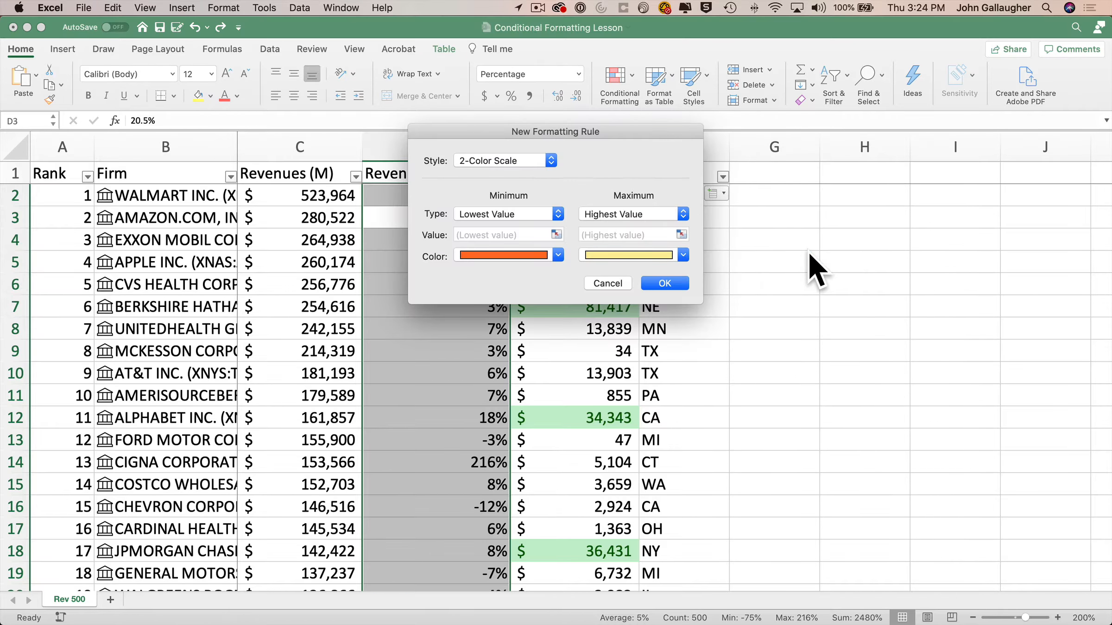
{"action": "left_click", "coordinate": [608, 282]}
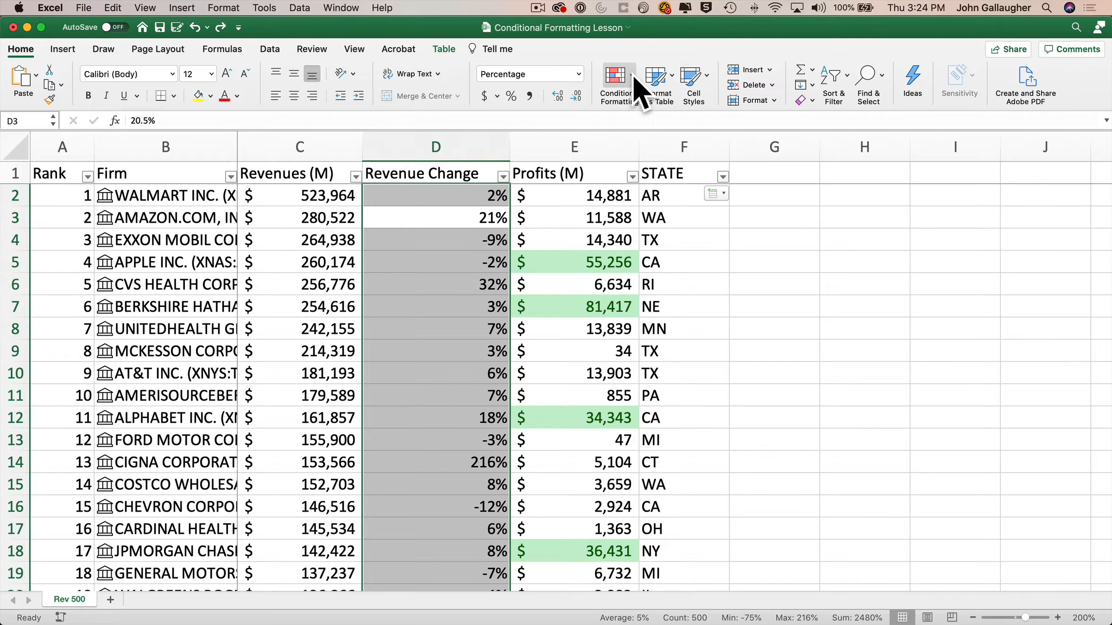
Apply the colored four-arrow directional icon set to the whole Revenue Change column and look over the arrows.
{"action": "left_click", "coordinate": [633, 80]}
{"action": "mouse_move", "coordinate": [678, 181]}
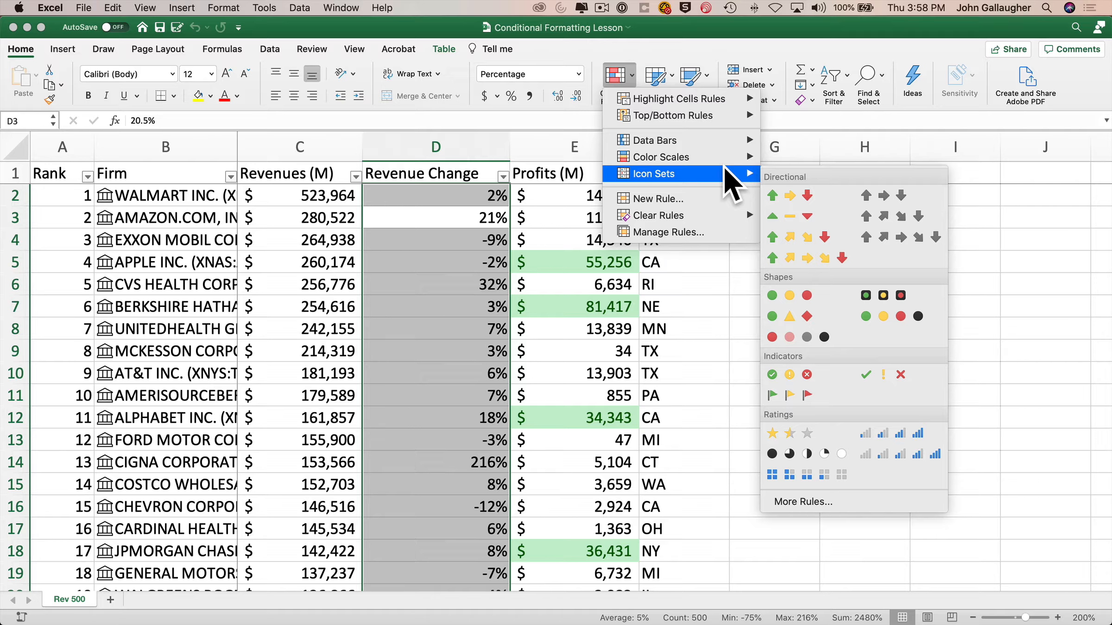
{"action": "left_click", "coordinate": [825, 236]}
{"action": "scroll", "coordinate": [479, 326], "scroll_direction": "down", "scroll_amount": 5}
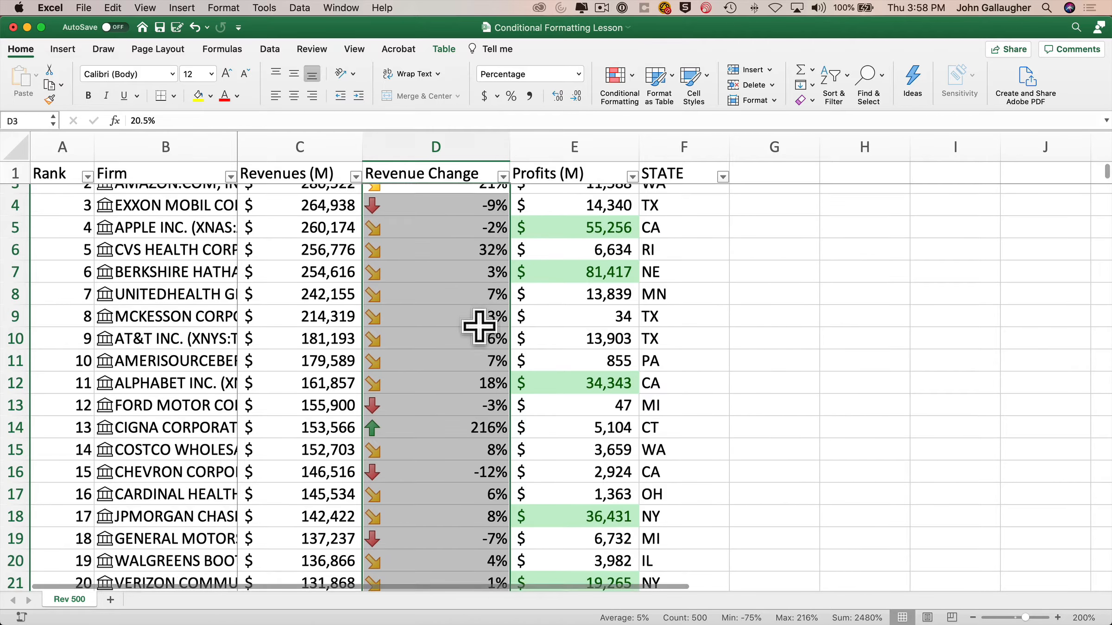
{"action": "scroll", "coordinate": [482, 353], "scroll_direction": "down", "scroll_amount": 5}
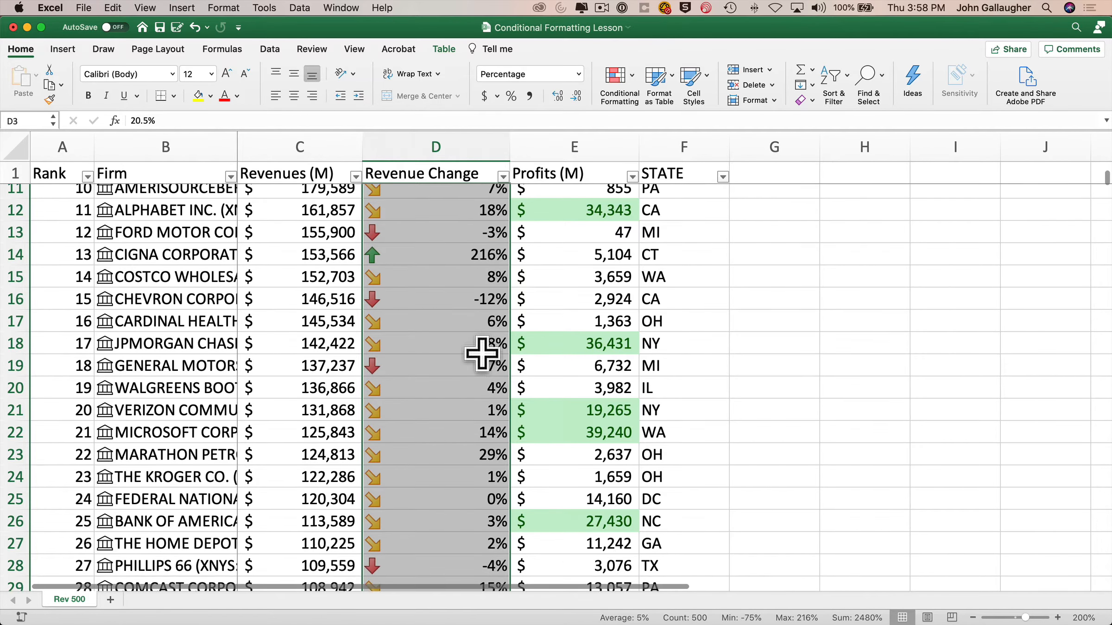
{"action": "scroll", "coordinate": [482, 352], "scroll_direction": "down", "scroll_amount": 1}
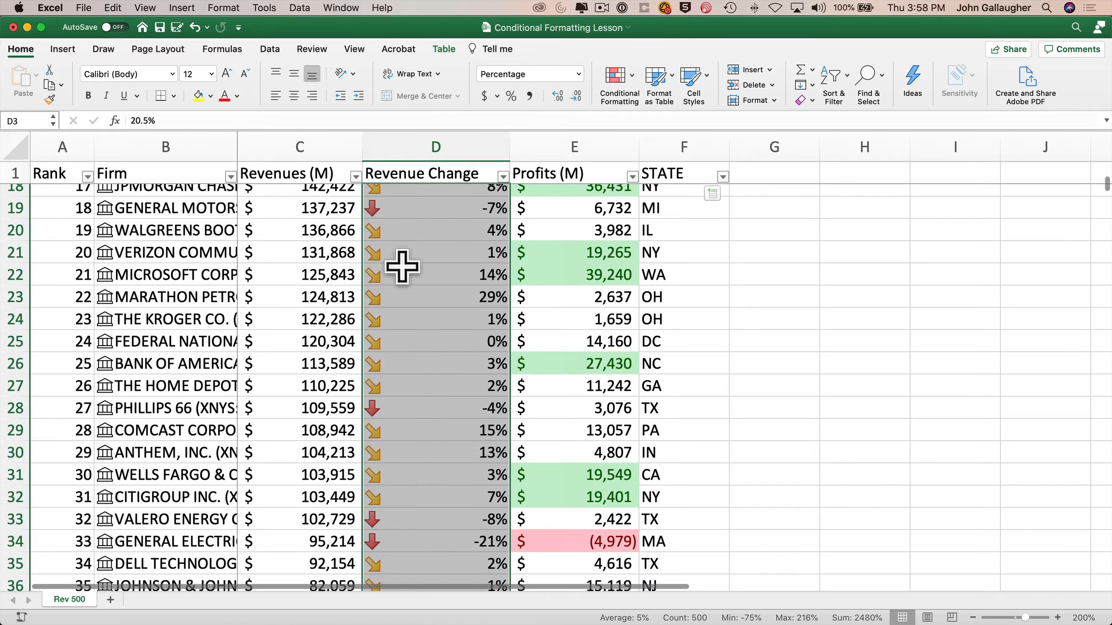
{"action": "scroll", "coordinate": [508, 301], "scroll_direction": "up", "scroll_amount": 10}
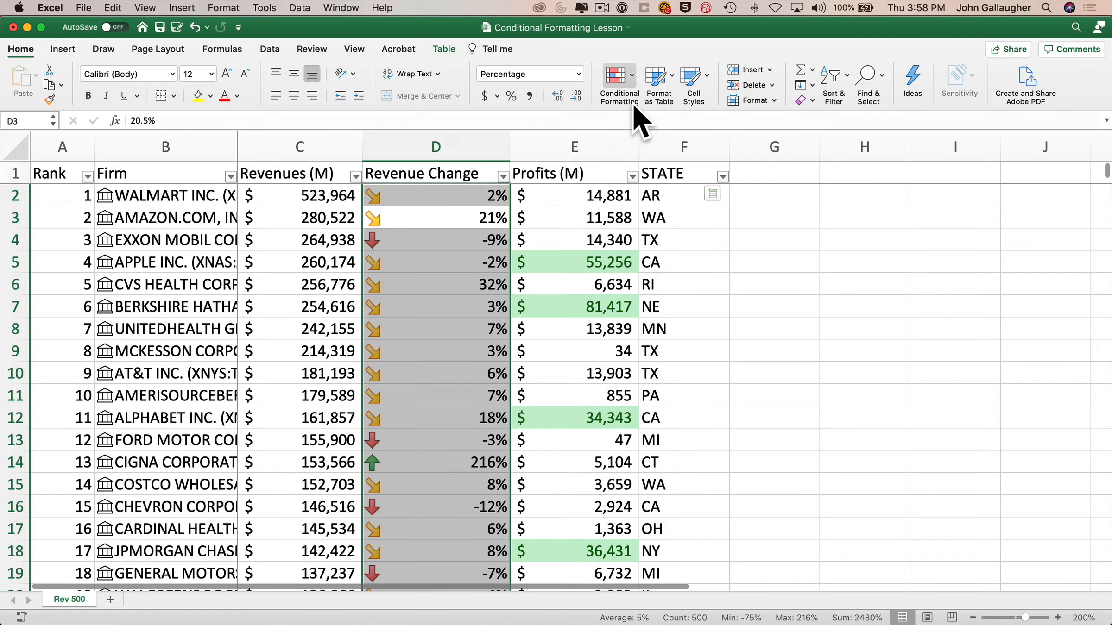
Edit the Revenue Change icon set rule so that all three threshold types are Number instead of Percent.
{"action": "left_click", "coordinate": [634, 74]}
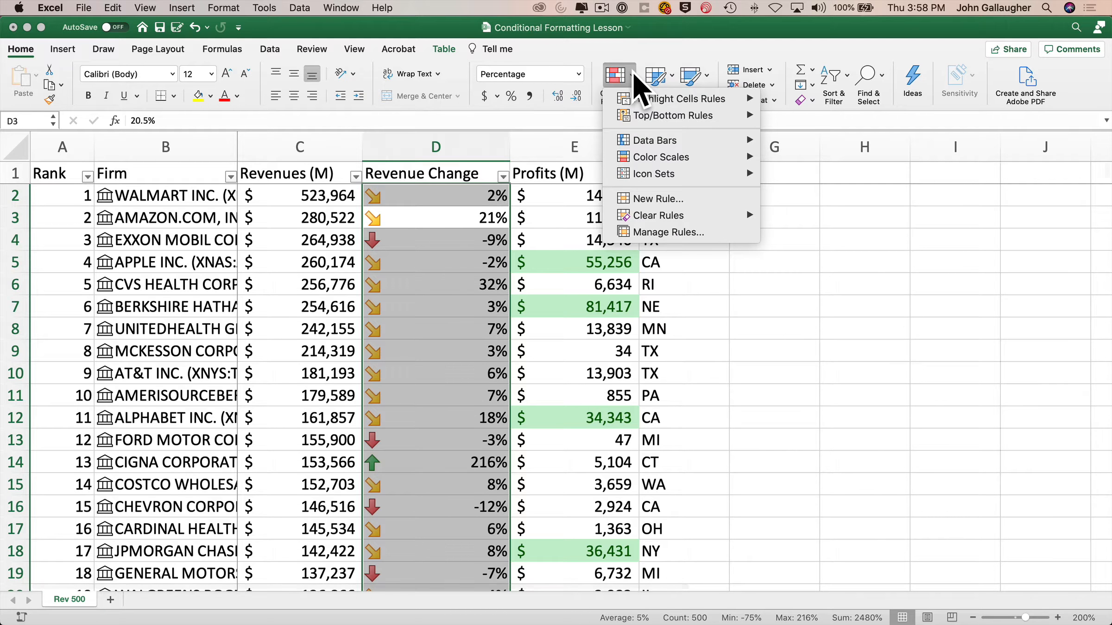
{"action": "left_click", "coordinate": [682, 234]}
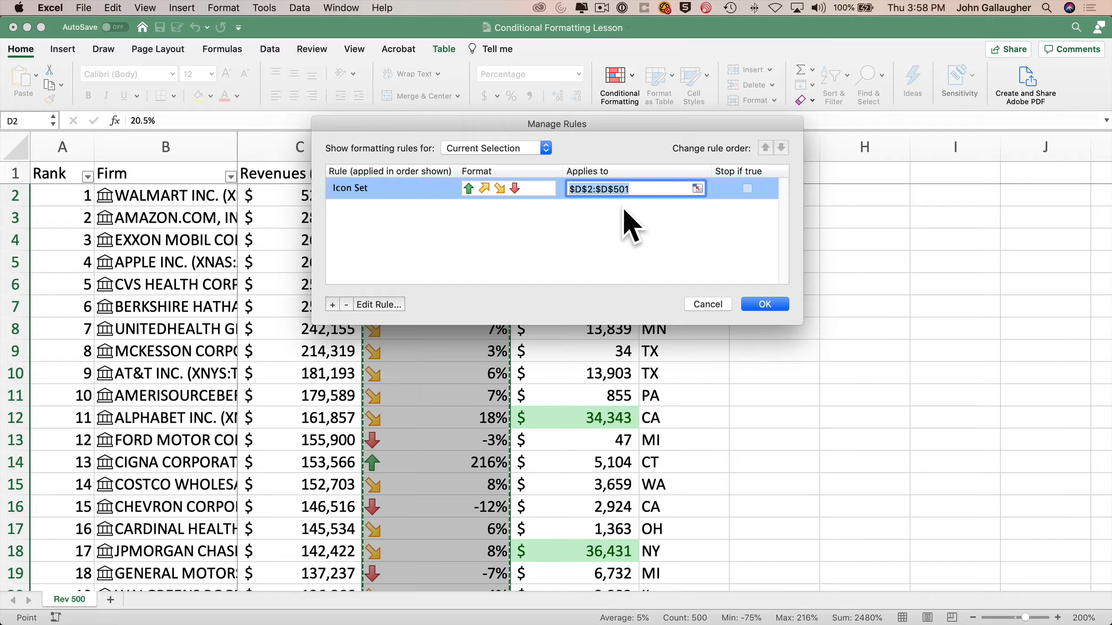
{"action": "left_click", "coordinate": [374, 304]}
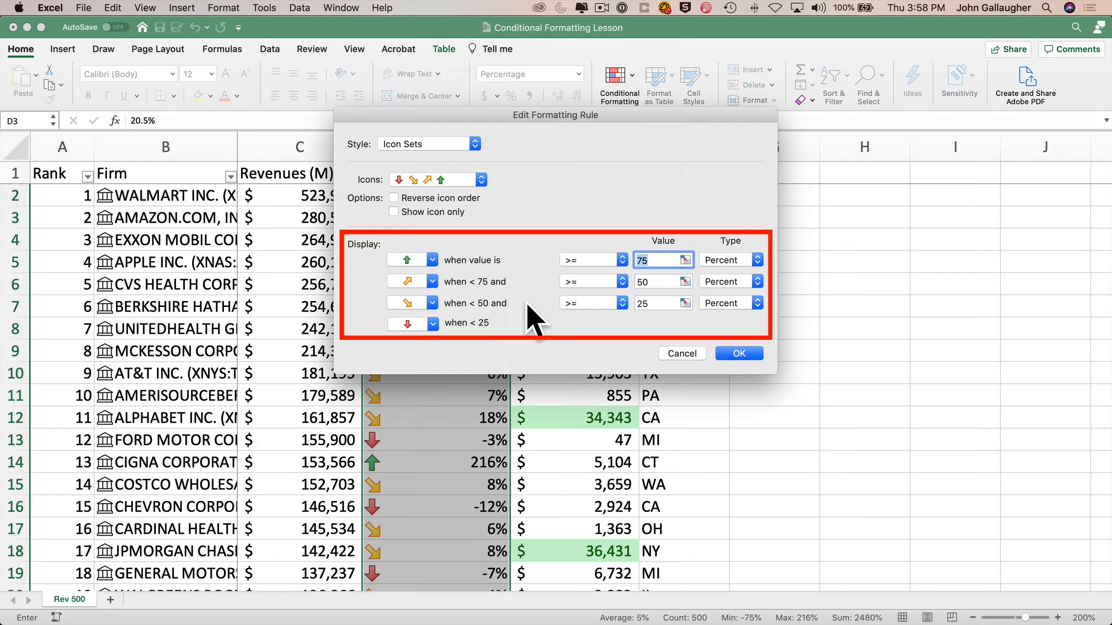
{"action": "left_click", "coordinate": [741, 261]}
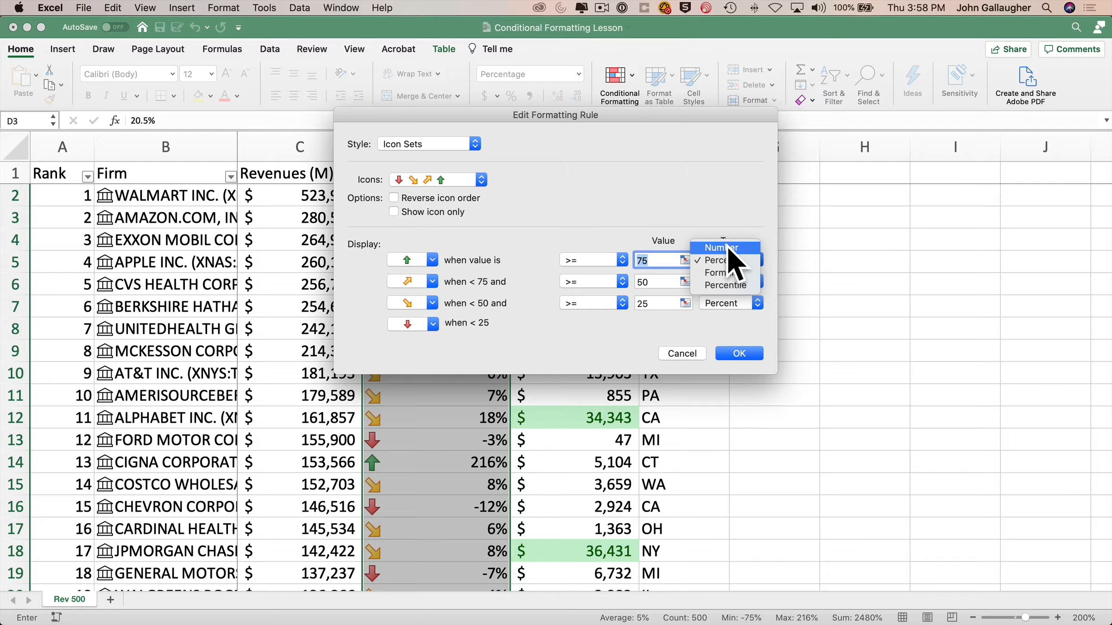
{"action": "left_click", "coordinate": [726, 246]}
{"action": "left_click", "coordinate": [731, 281]}
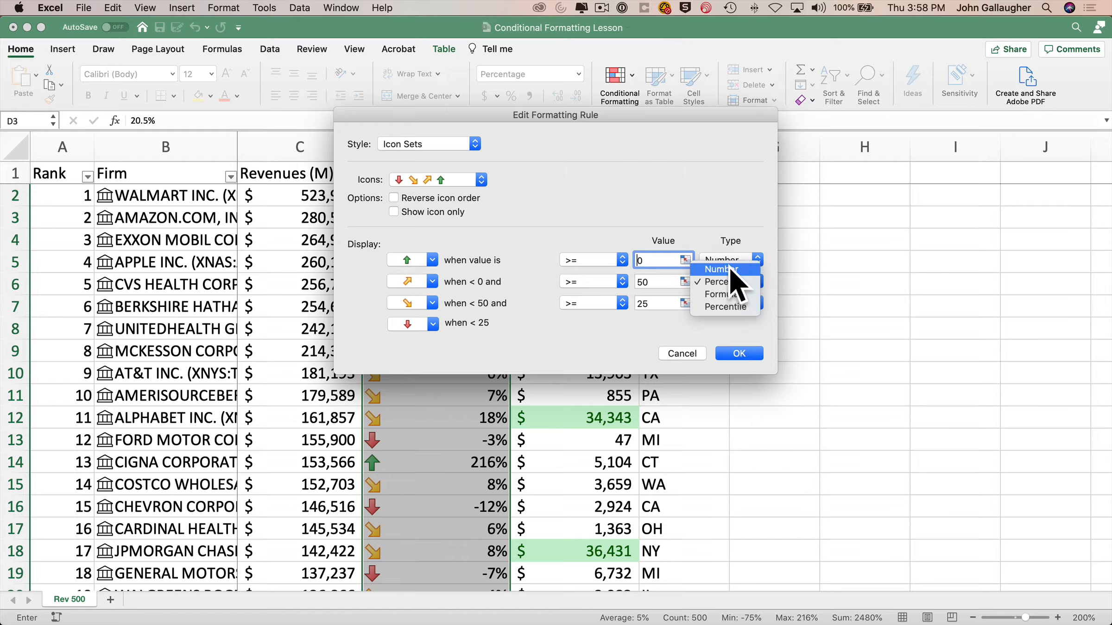
{"action": "left_click", "coordinate": [731, 269]}
{"action": "left_click", "coordinate": [741, 304]}
{"action": "left_click", "coordinate": [728, 293]}
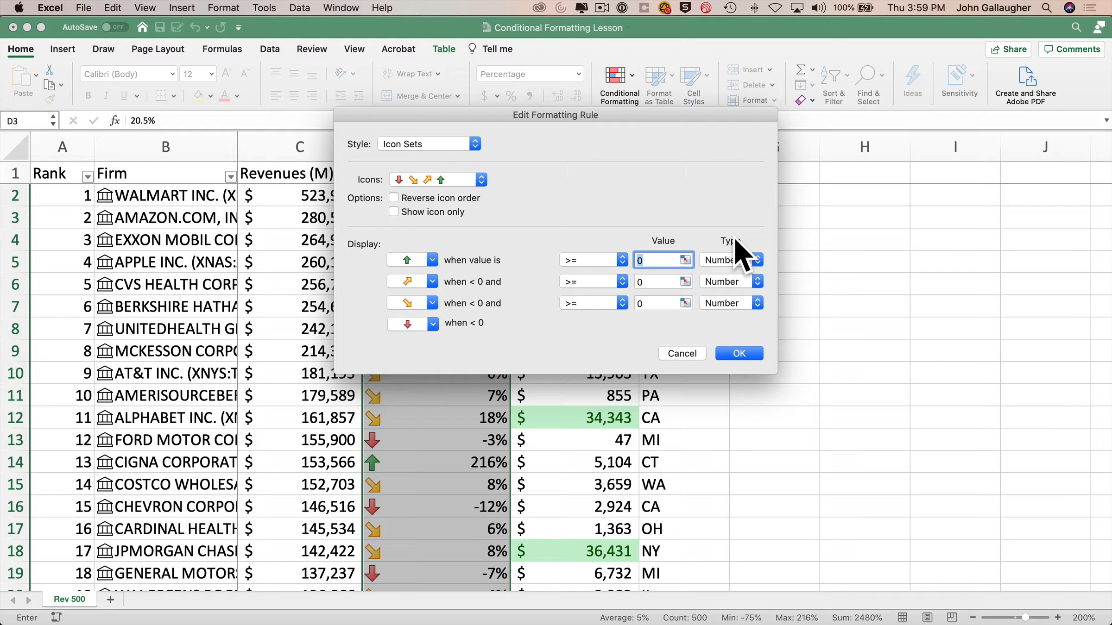
Set the icon thresholds to >= 10% for green up, >= 0 for yellow up and >= -5% for yellow down, and apply the rule.
{"action": "type", "text": "10%"}
{"action": "key", "text": "Tab"}
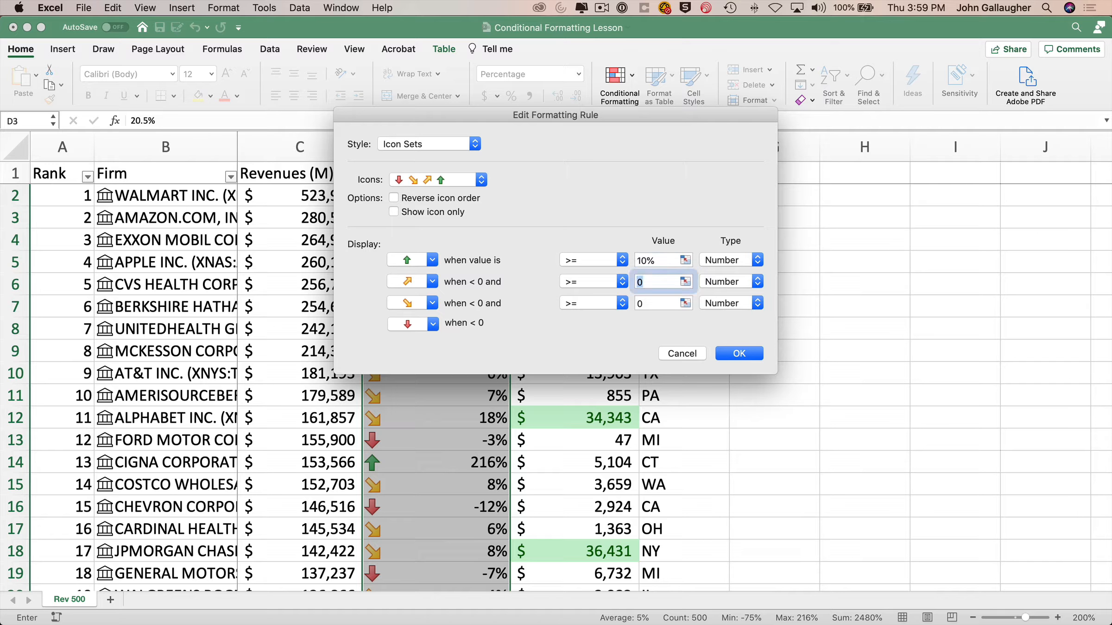
{"action": "key", "text": "Tab"}
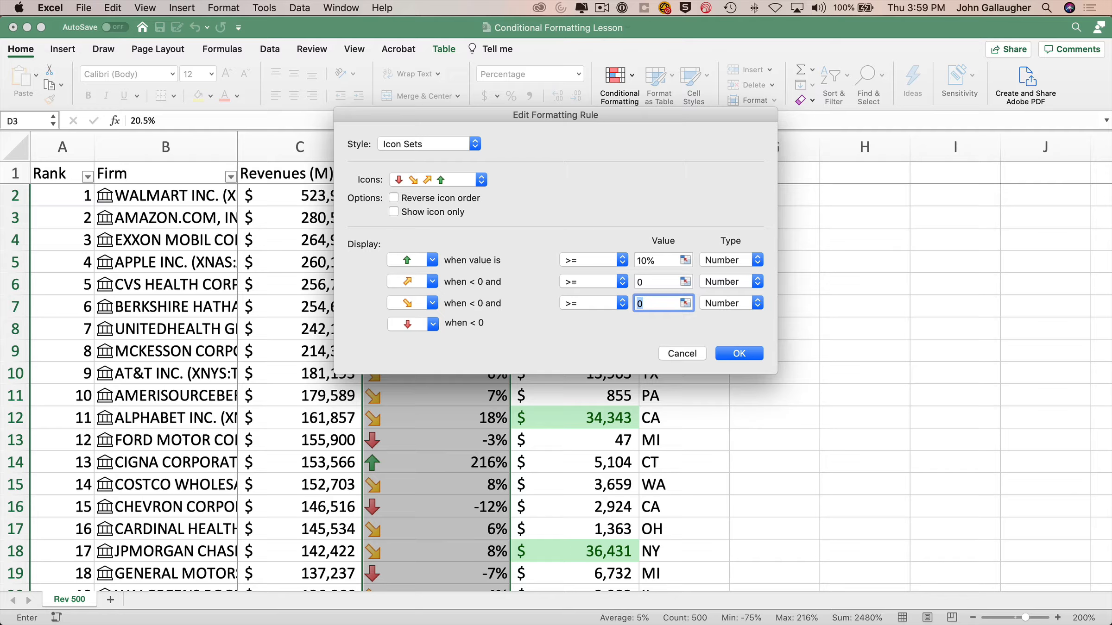
{"action": "type", "text": "-5%"}
{"action": "left_click", "coordinate": [739, 354]}
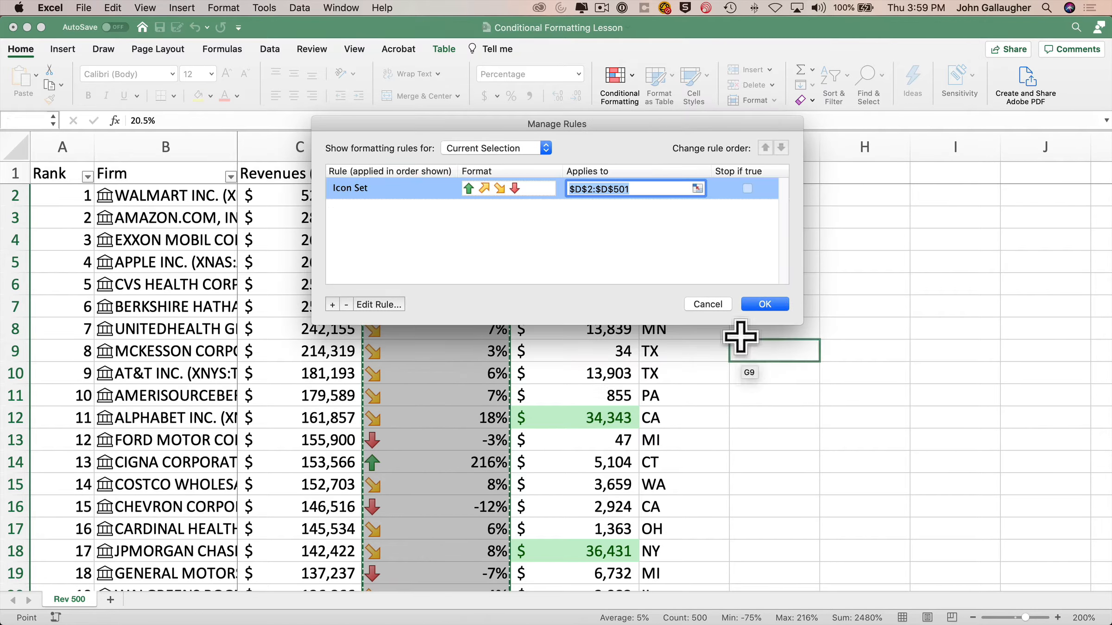
{"action": "left_click", "coordinate": [771, 305]}
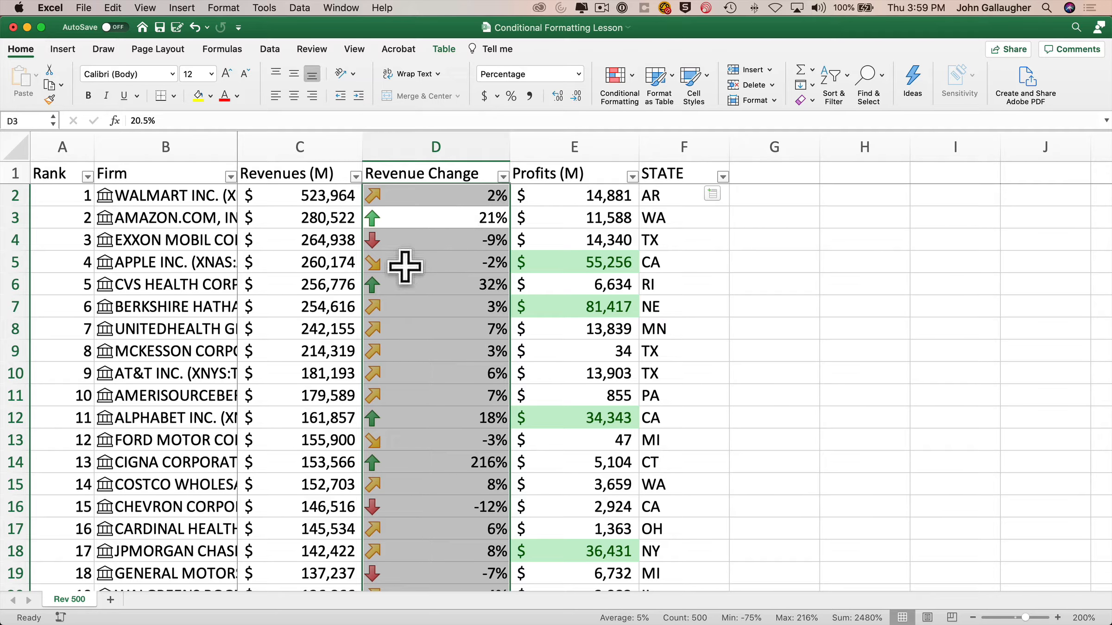
Examine how the arrow icons are assigned down the Revenue Change column, without the column selected.
{"action": "scroll", "coordinate": [458, 352], "scroll_direction": "down", "scroll_amount": 5}
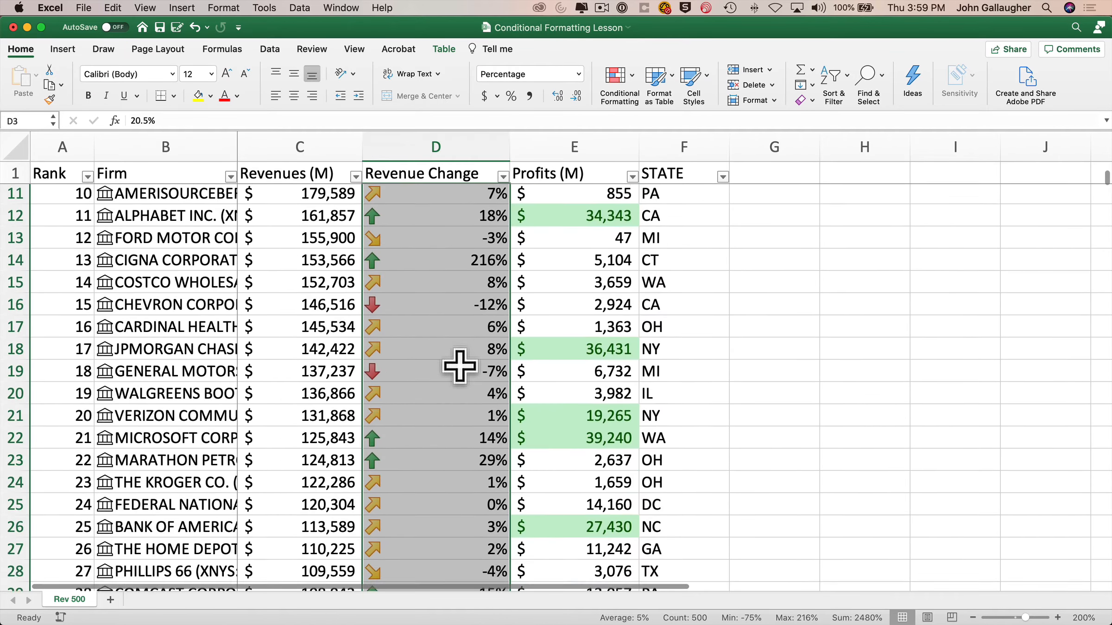
{"action": "scroll", "coordinate": [459, 366], "scroll_direction": "down", "scroll_amount": 2}
{"action": "scroll", "coordinate": [458, 366], "scroll_direction": "up", "scroll_amount": 7}
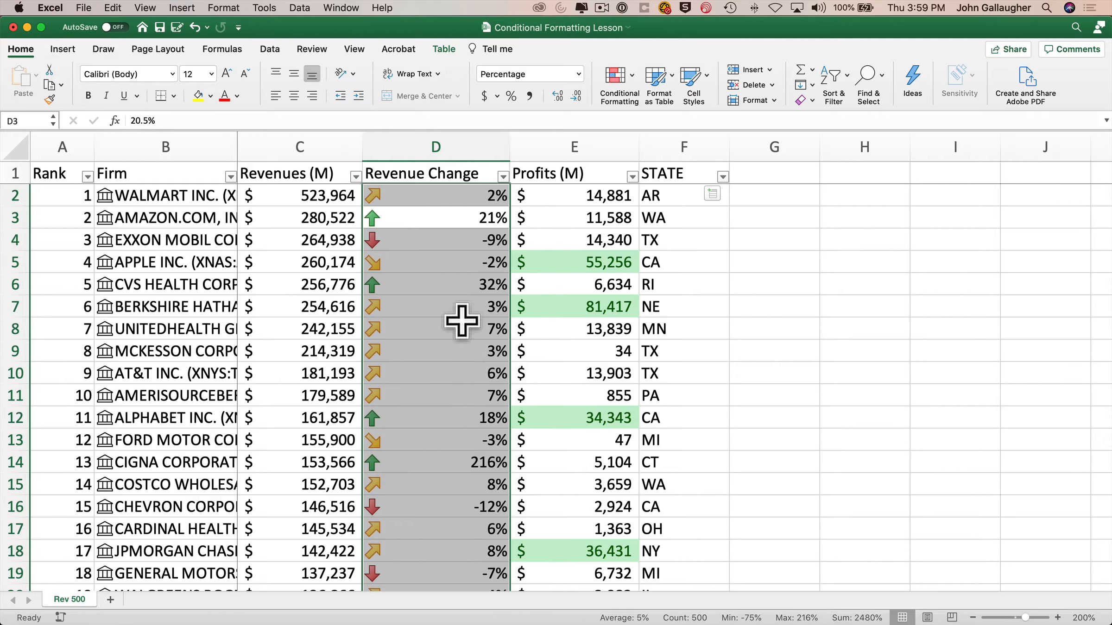
{"action": "left_click", "coordinate": [460, 307]}
{"action": "scroll", "coordinate": [460, 308], "scroll_direction": "down", "scroll_amount": 8}
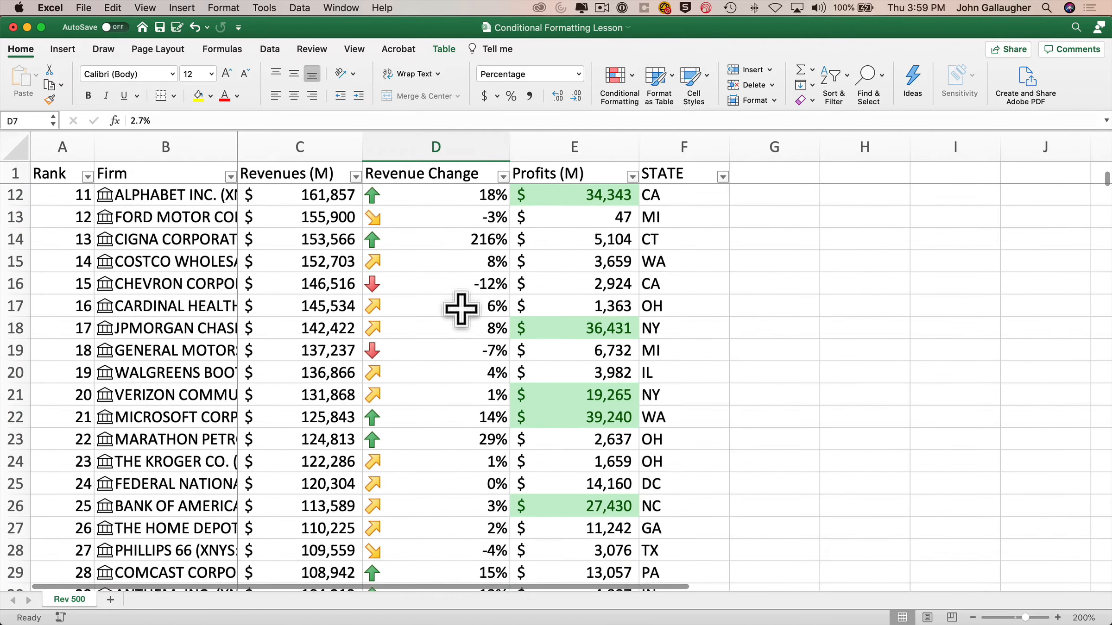
{"action": "scroll", "coordinate": [461, 310], "scroll_direction": "up", "scroll_amount": 6}
{"action": "scroll", "coordinate": [460, 308], "scroll_direction": "up", "scroll_amount": 3}
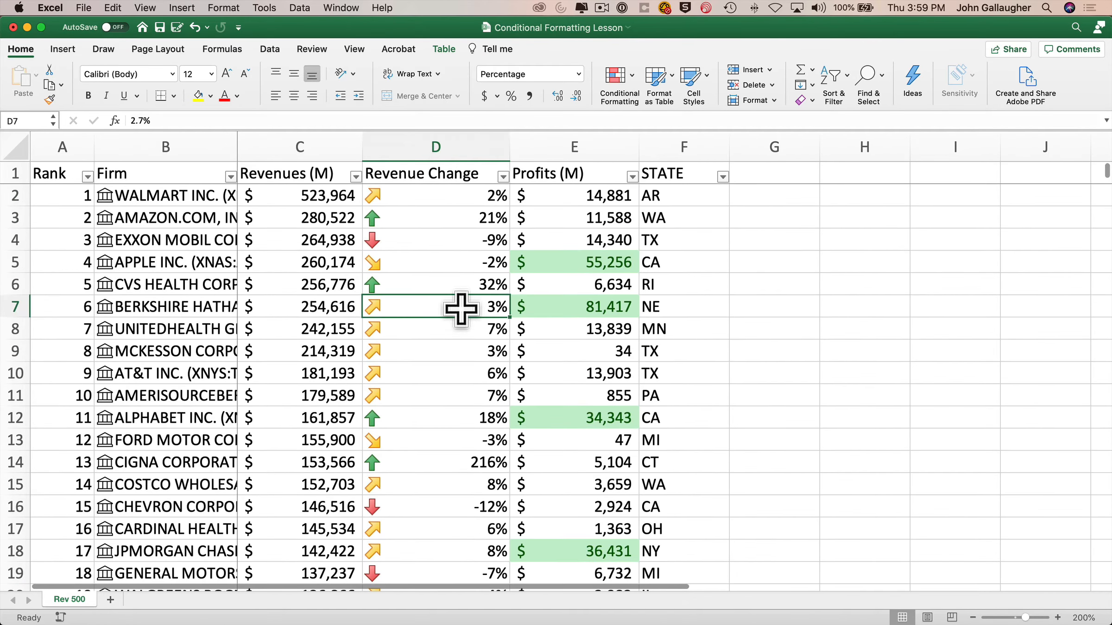
View all conditional formatting rules for the whole worksheet, and close the rule list without changes.
{"action": "left_click", "coordinate": [629, 75]}
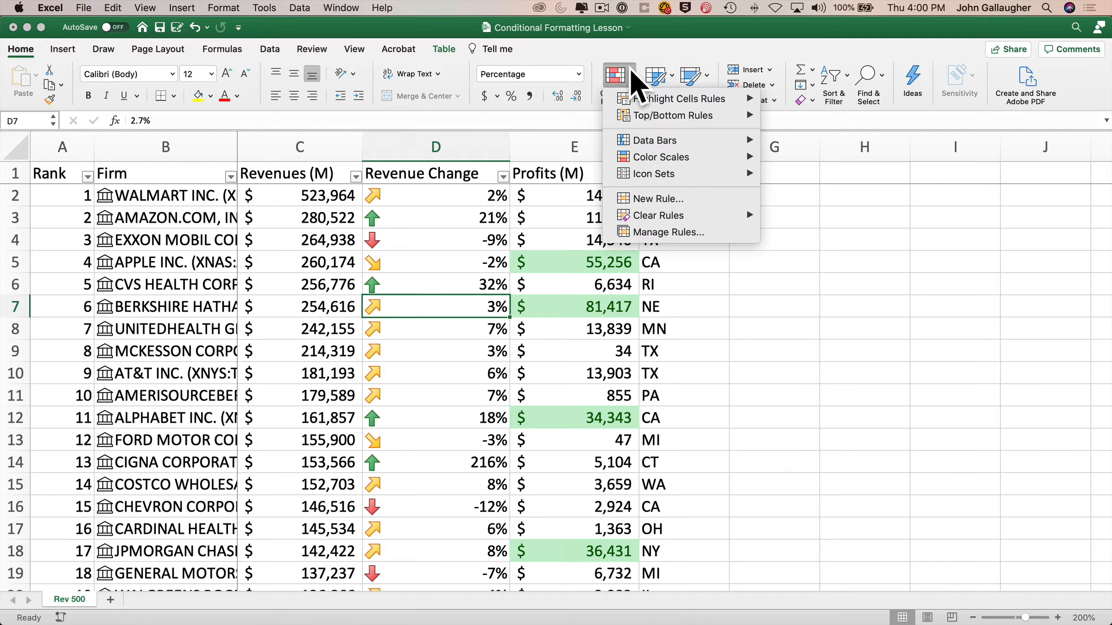
{"action": "left_click", "coordinate": [680, 232]}
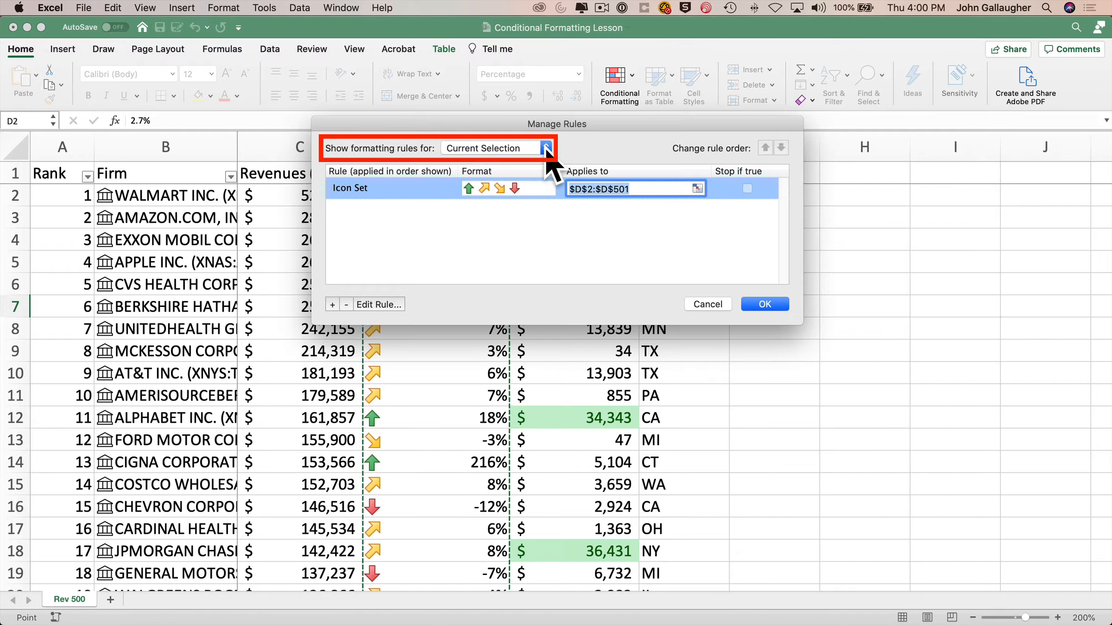
{"action": "left_click", "coordinate": [546, 149]}
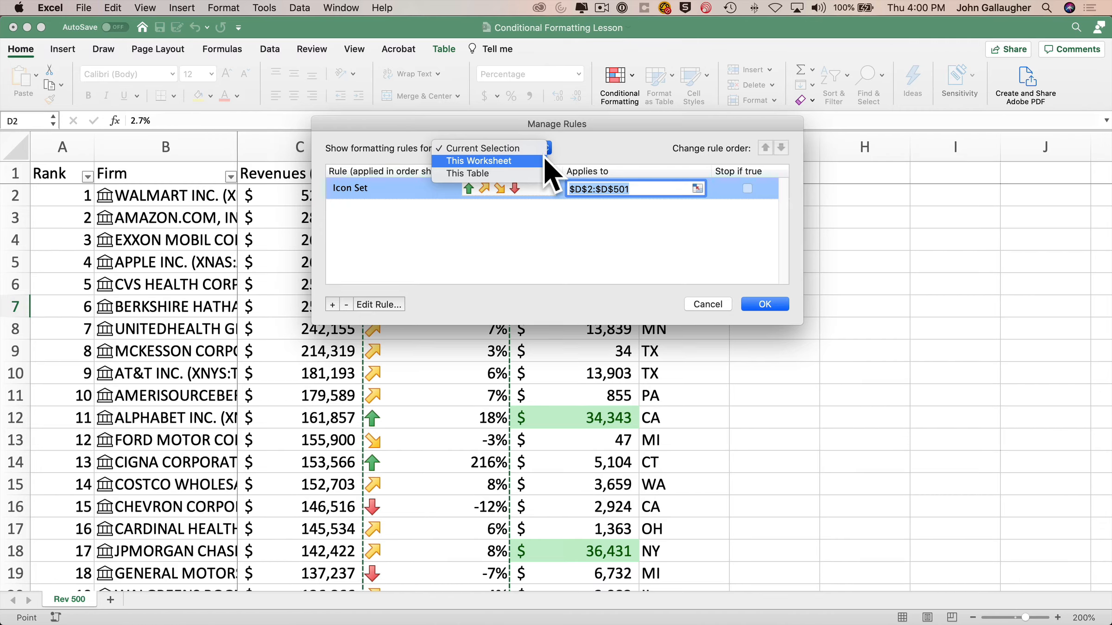
{"action": "left_click", "coordinate": [543, 162]}
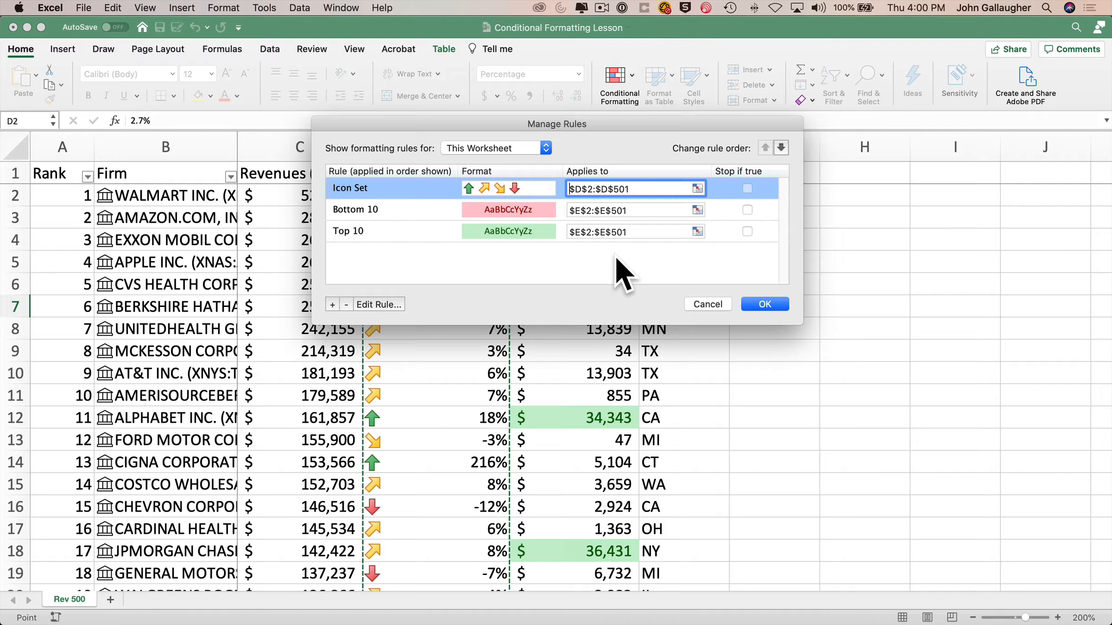
{"action": "left_click", "coordinate": [707, 303]}
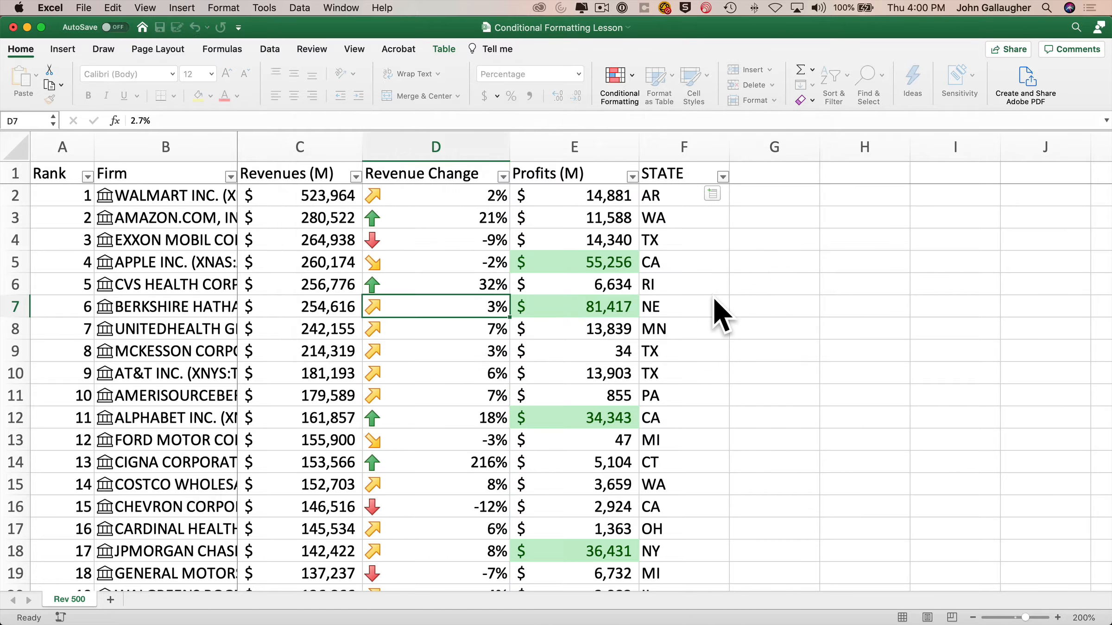
Clear the conditional formatting rules from the entire sheet.
{"action": "left_click", "coordinate": [629, 78]}
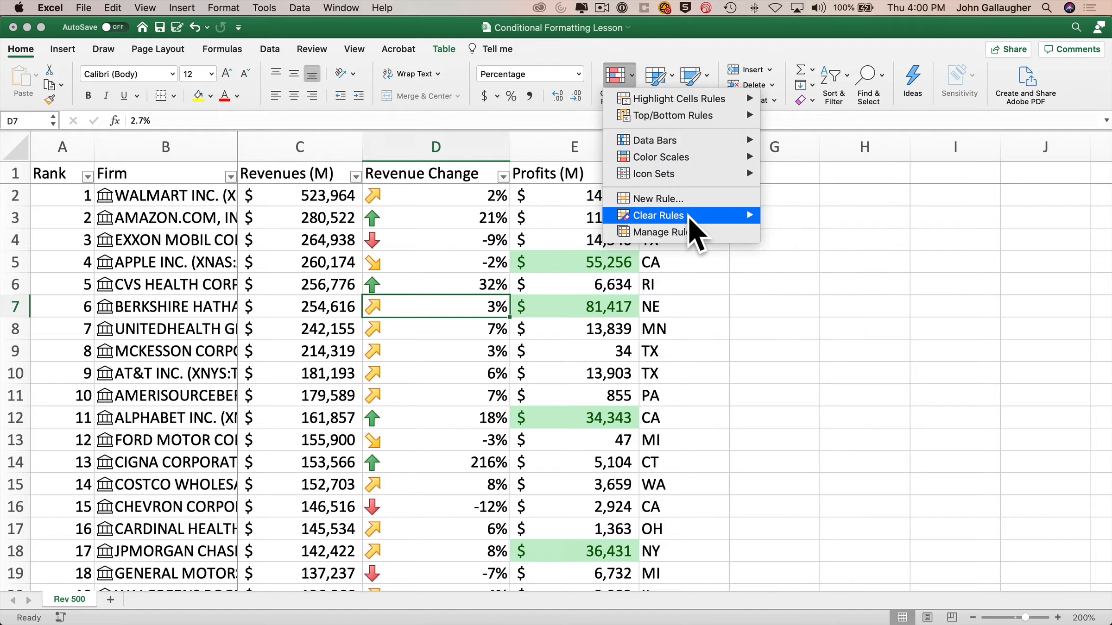
{"action": "mouse_move", "coordinate": [694, 222]}
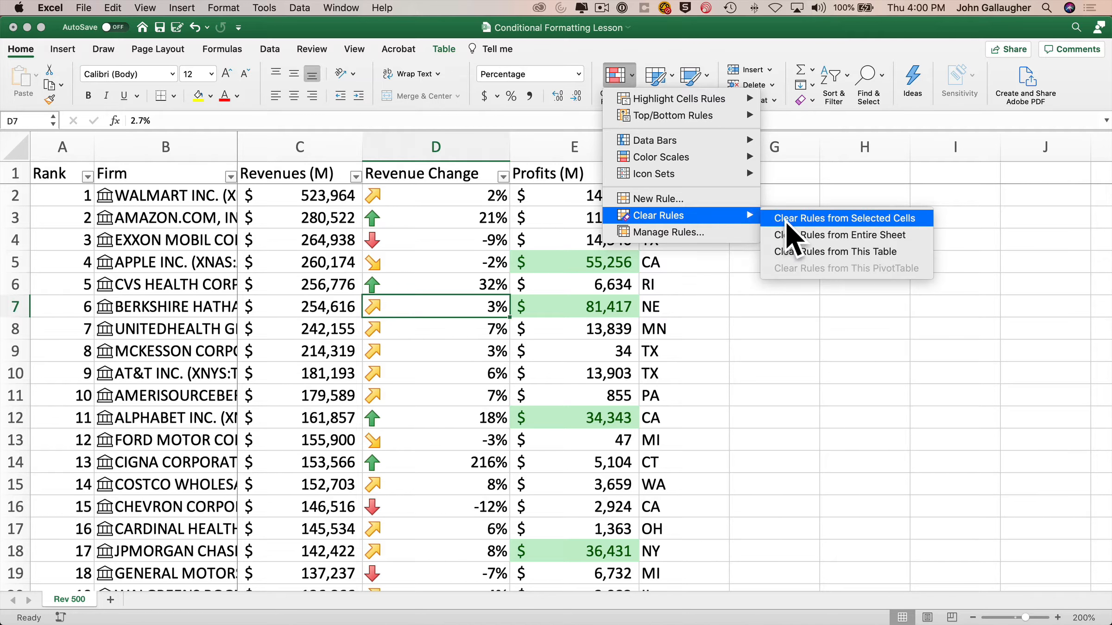
{"action": "left_click", "coordinate": [877, 236]}
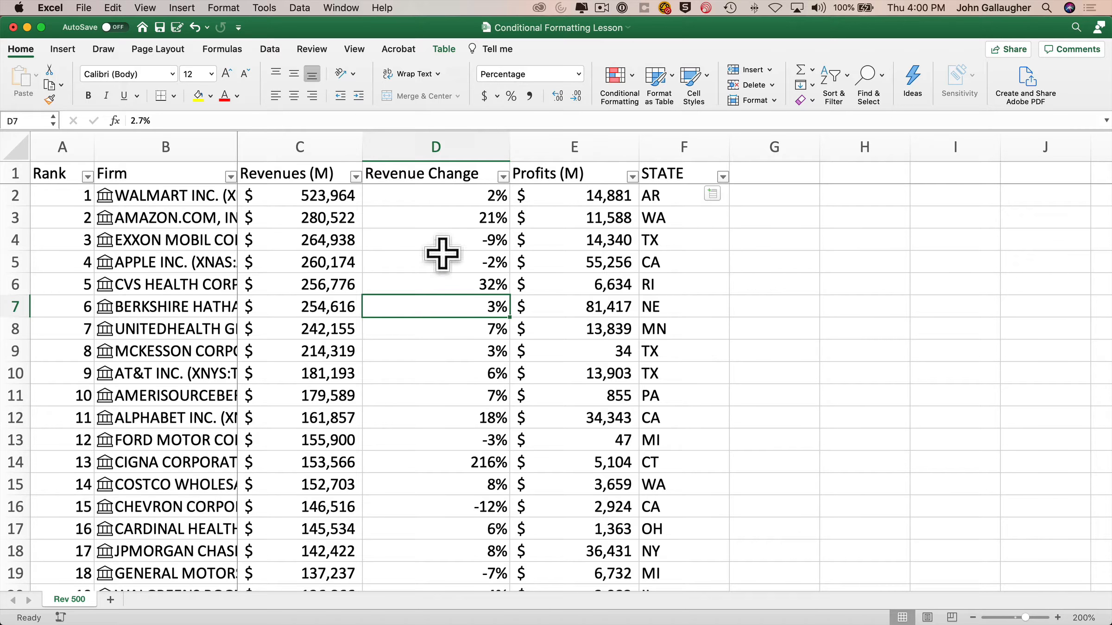
Highlight the top 10% of values across all the table data with Green Fill with Dark Green Text.
{"action": "left_click", "coordinate": [447, 213]}
{"action": "key", "text": "super+a"}
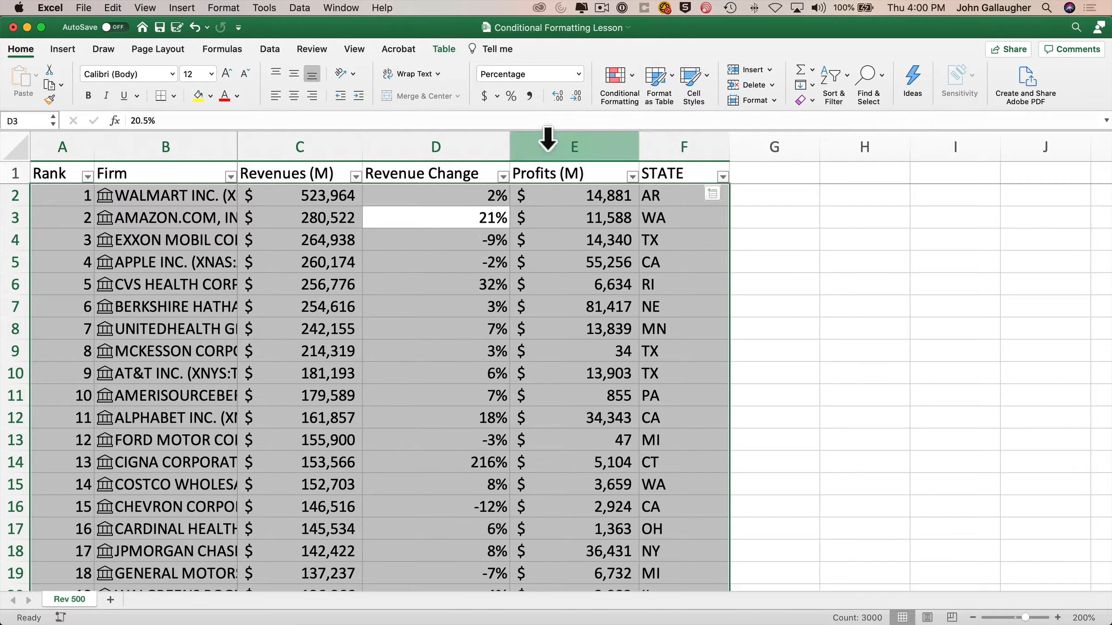
{"action": "left_click", "coordinate": [631, 77]}
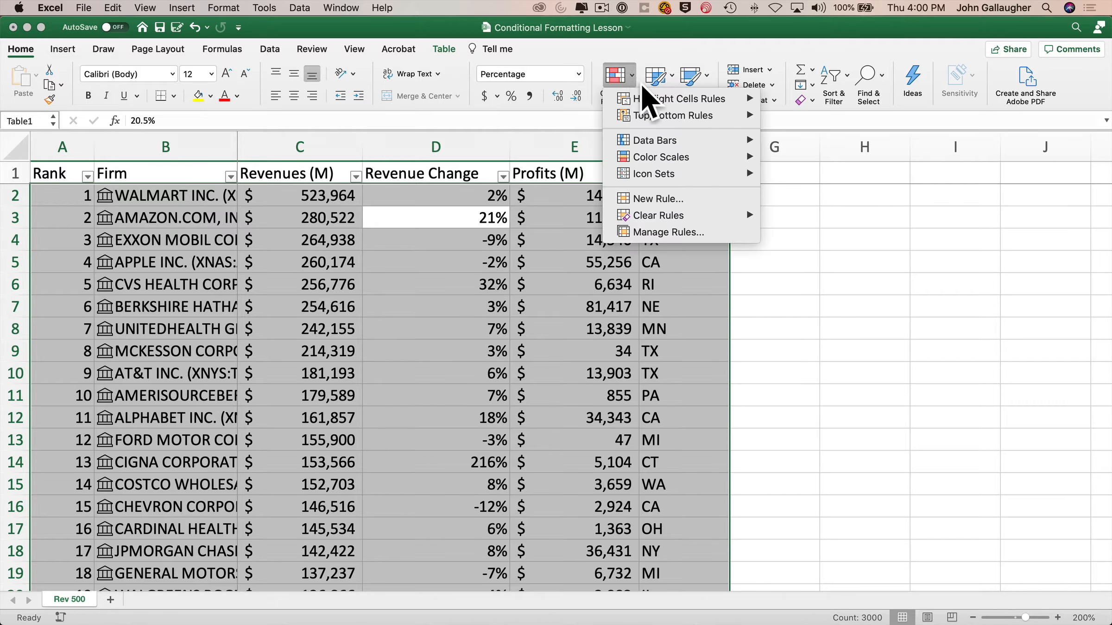
{"action": "mouse_move", "coordinate": [706, 120]}
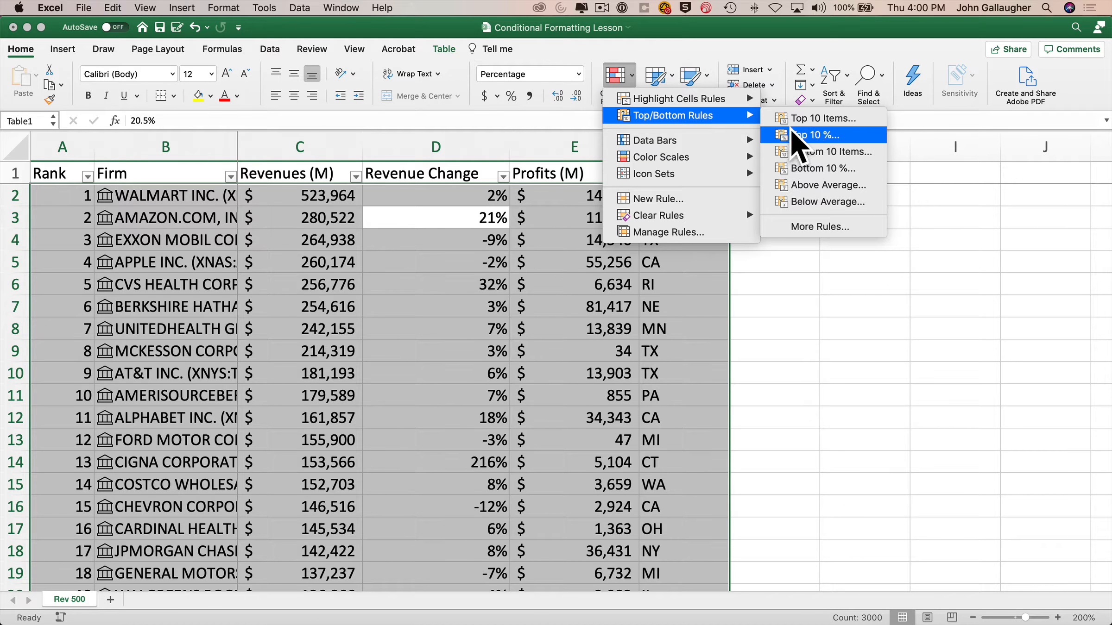
{"action": "left_click", "coordinate": [814, 135]}
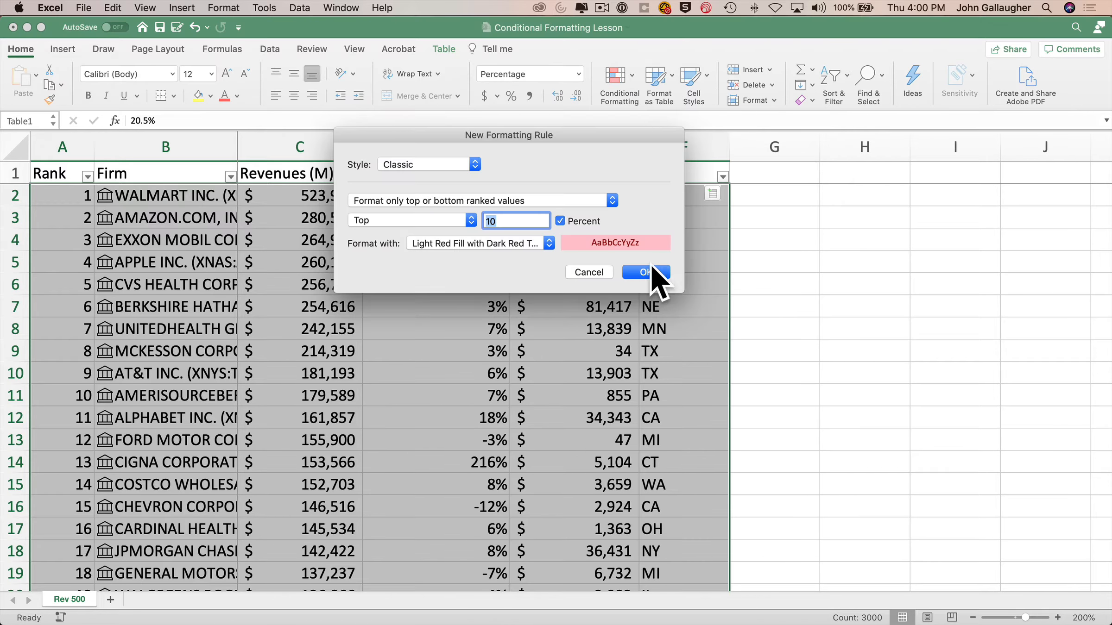
{"action": "left_click", "coordinate": [543, 244]}
{"action": "left_click", "coordinate": [539, 270]}
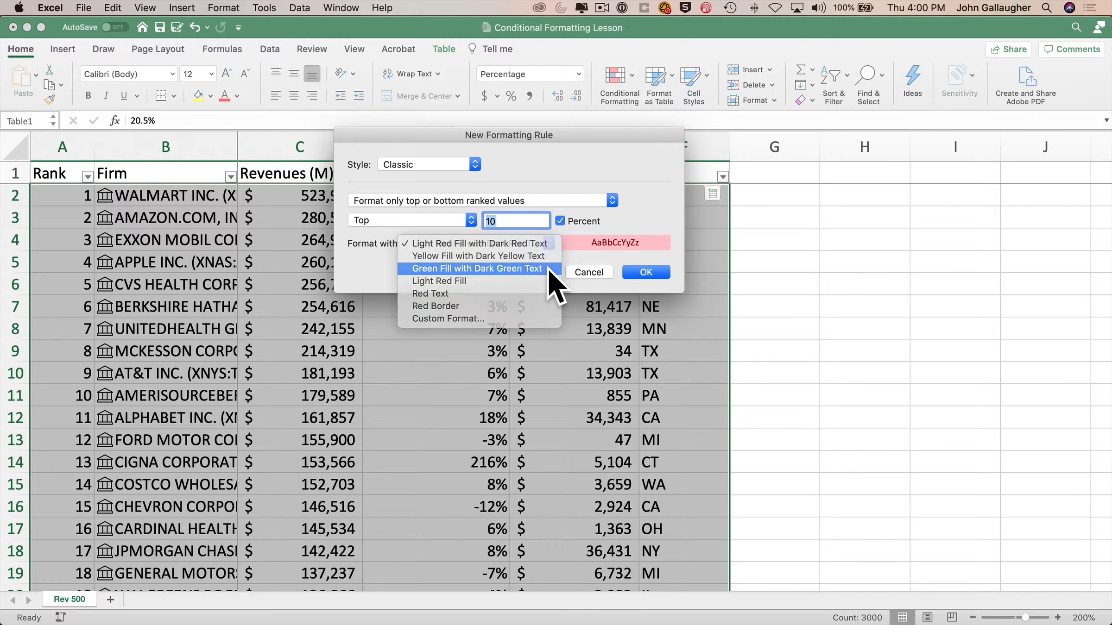
{"action": "left_click", "coordinate": [653, 275]}
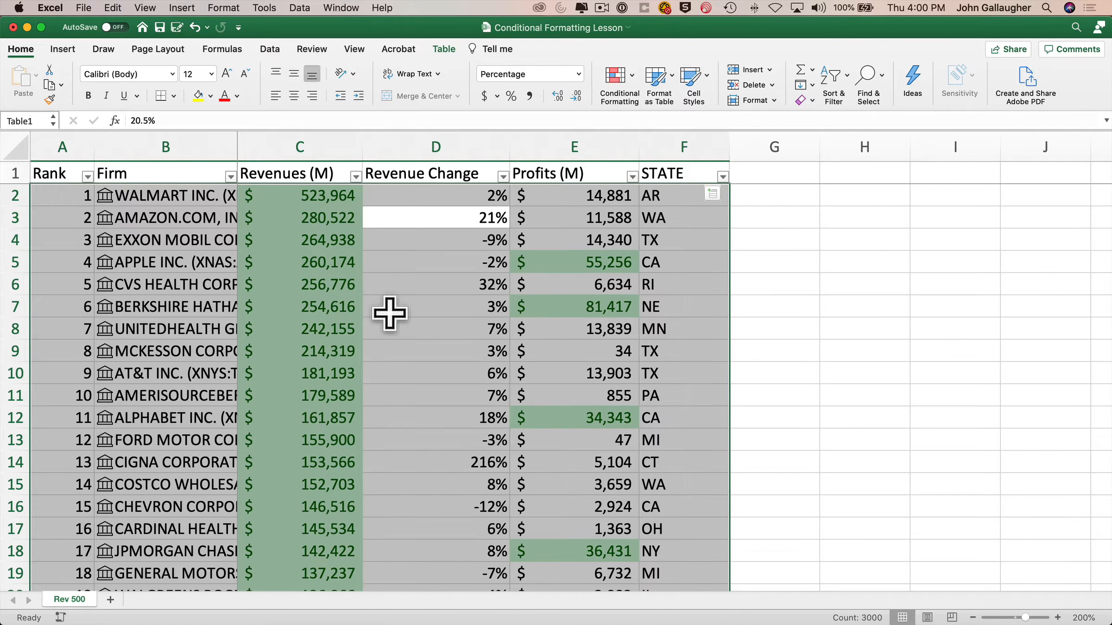
Examine which cells are highlighted down the Revenues and Profits columns, and undo the top 10% rule.
{"action": "scroll", "coordinate": [348, 306], "scroll_direction": "down", "scroll_amount": 8}
{"action": "scroll", "coordinate": [347, 310], "scroll_direction": "down", "scroll_amount": 20}
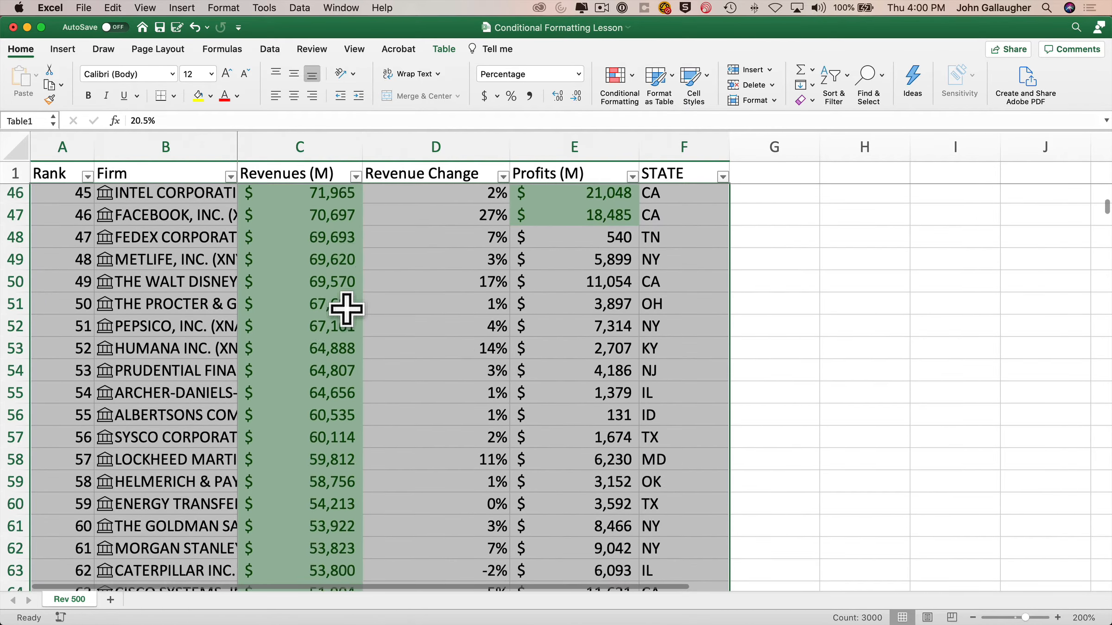
{"action": "scroll", "coordinate": [347, 310], "scroll_direction": "down", "scroll_amount": 20}
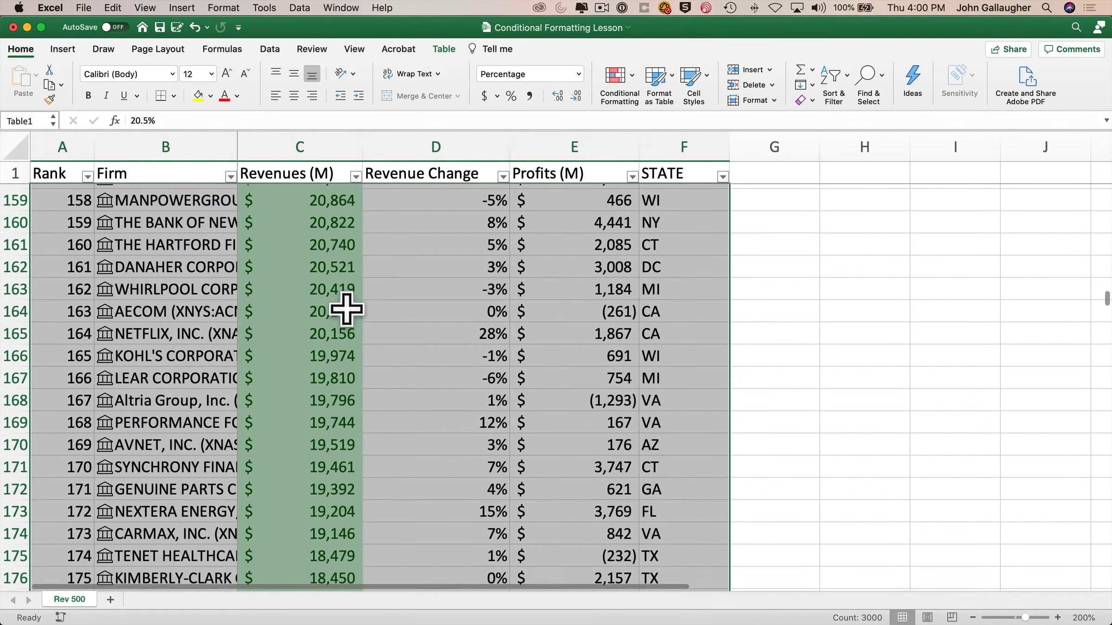
{"action": "scroll", "coordinate": [347, 307], "scroll_direction": "up", "scroll_amount": 3}
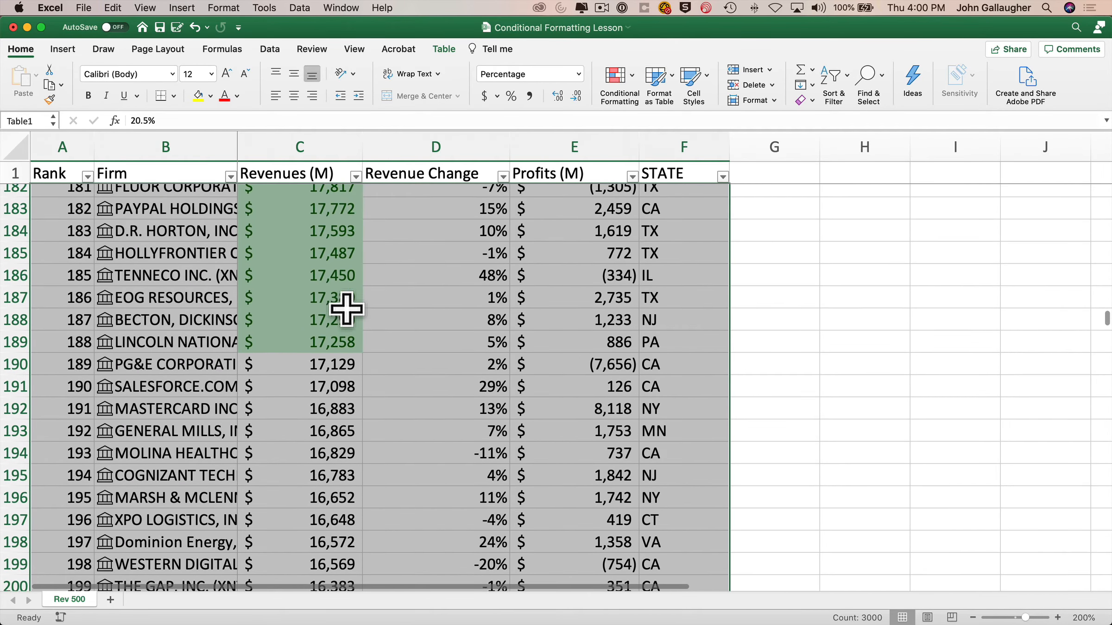
{"action": "scroll", "coordinate": [496, 311], "scroll_direction": "up", "scroll_amount": 20}
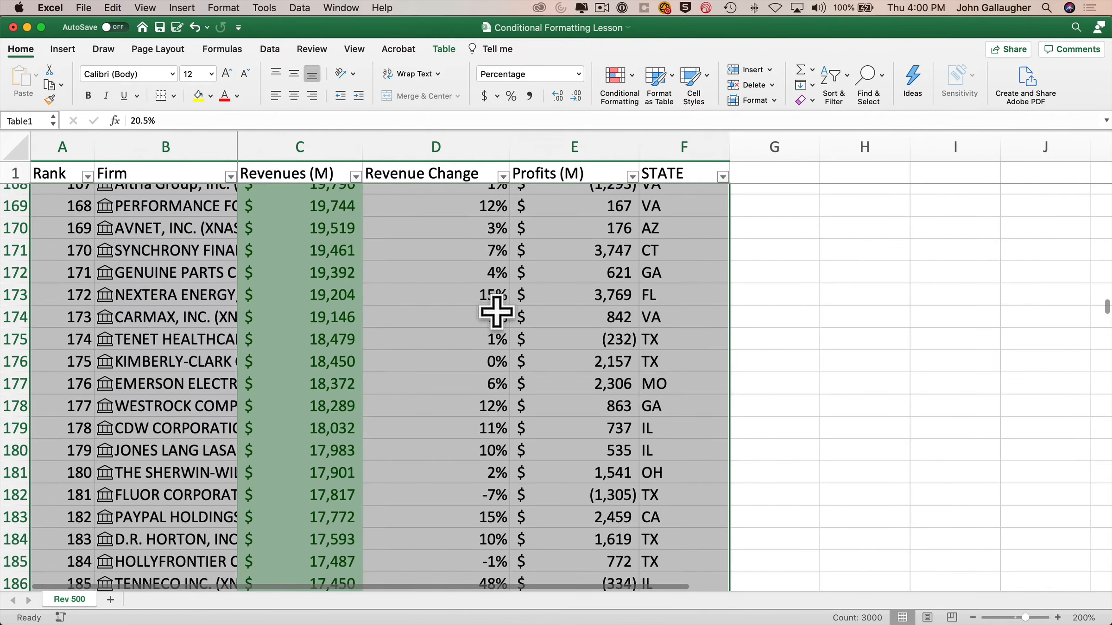
{"action": "scroll", "coordinate": [497, 311], "scroll_direction": "up", "scroll_amount": 14}
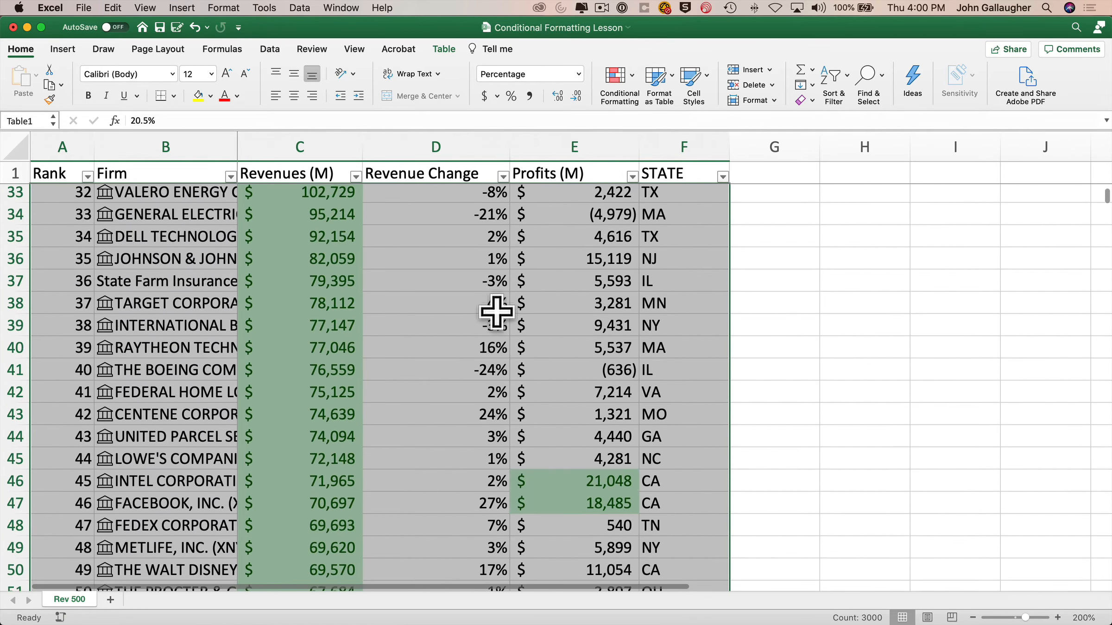
{"action": "scroll", "coordinate": [611, 300], "scroll_direction": "up", "scroll_amount": 5}
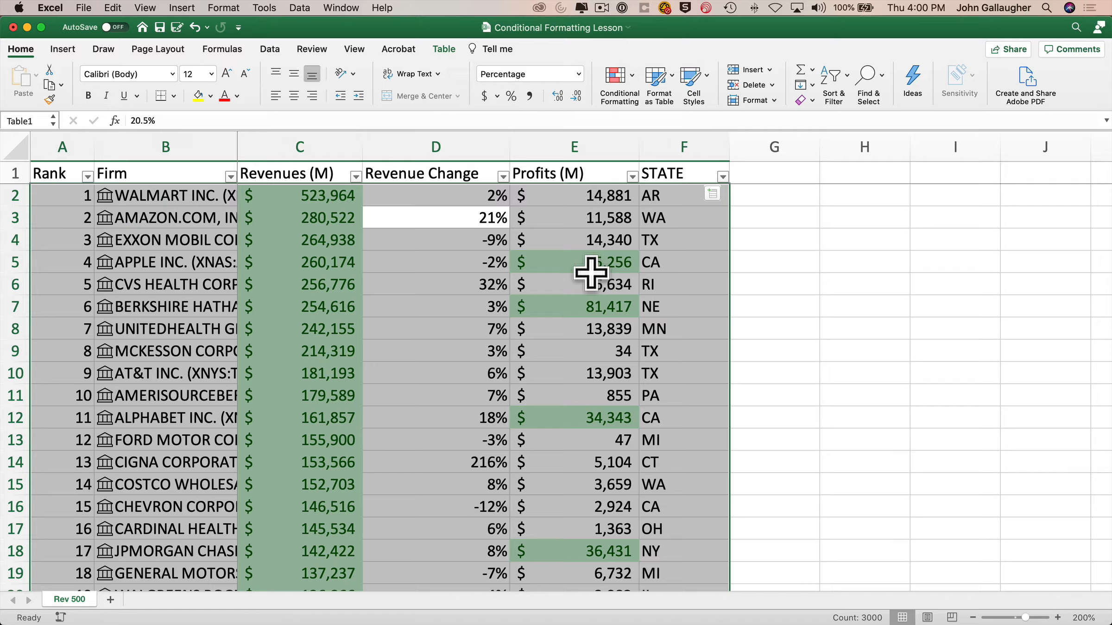
{"action": "key", "text": "super+z"}
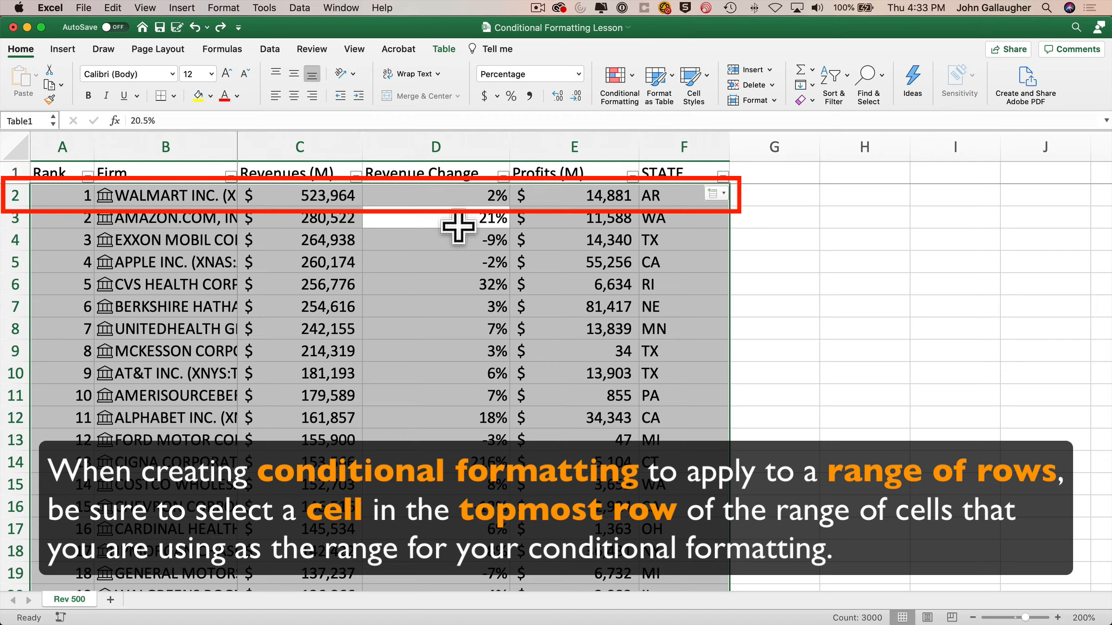
Select all the table data with E2, the topmost Profits cell, as the active cell.
{"action": "left_click", "coordinate": [435, 198]}
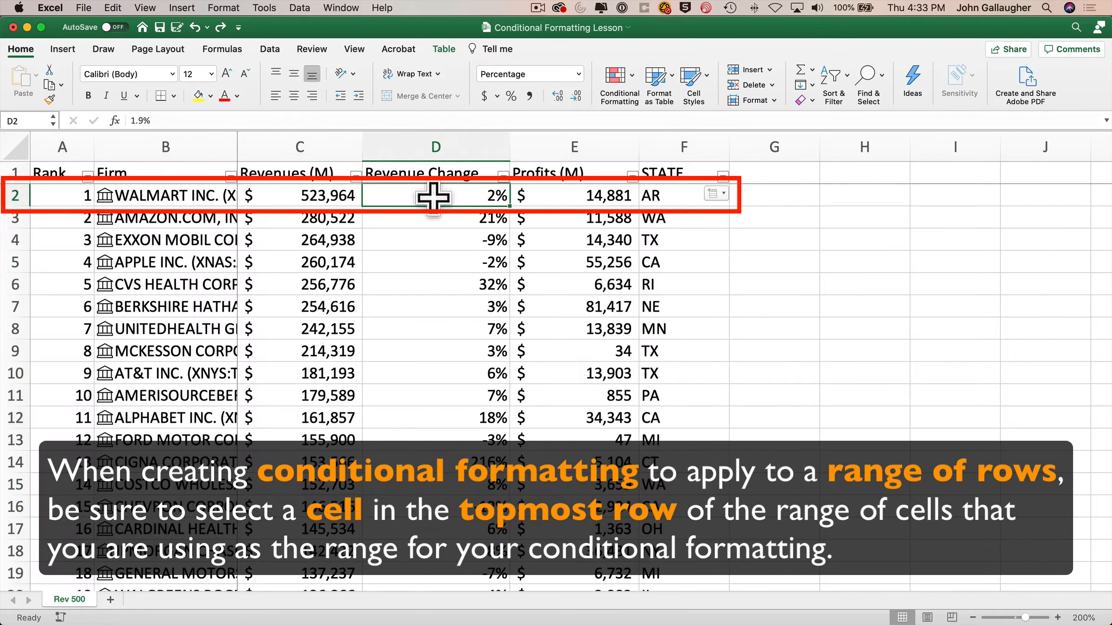
{"action": "left_click", "coordinate": [532, 196]}
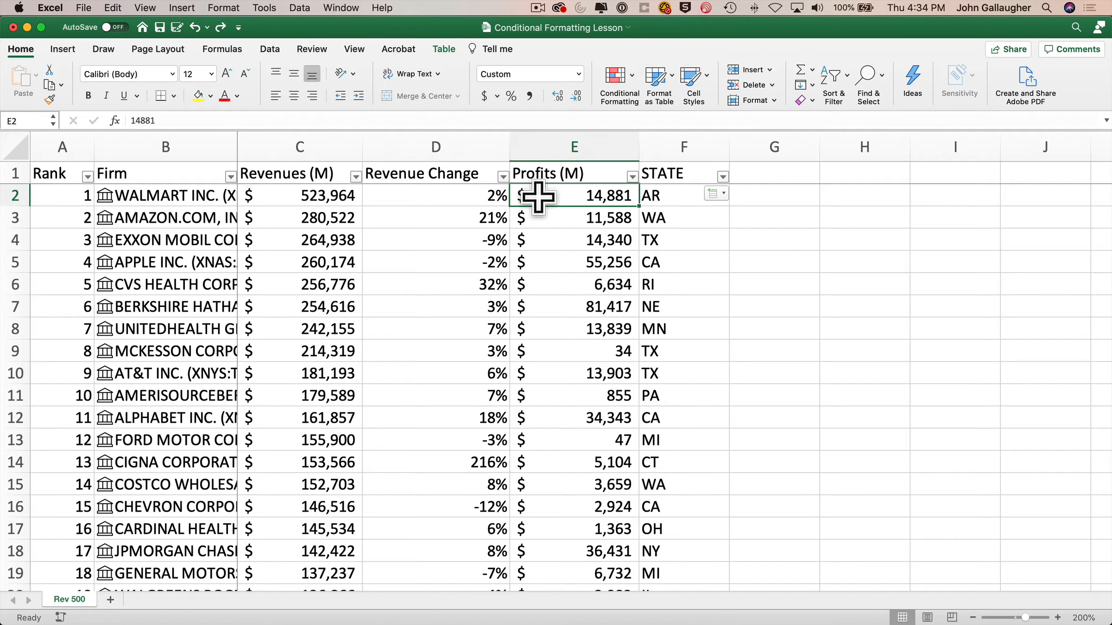
{"action": "key", "text": "super+a"}
{"action": "scroll", "coordinate": [538, 197], "scroll_direction": "down", "scroll_amount": 20}
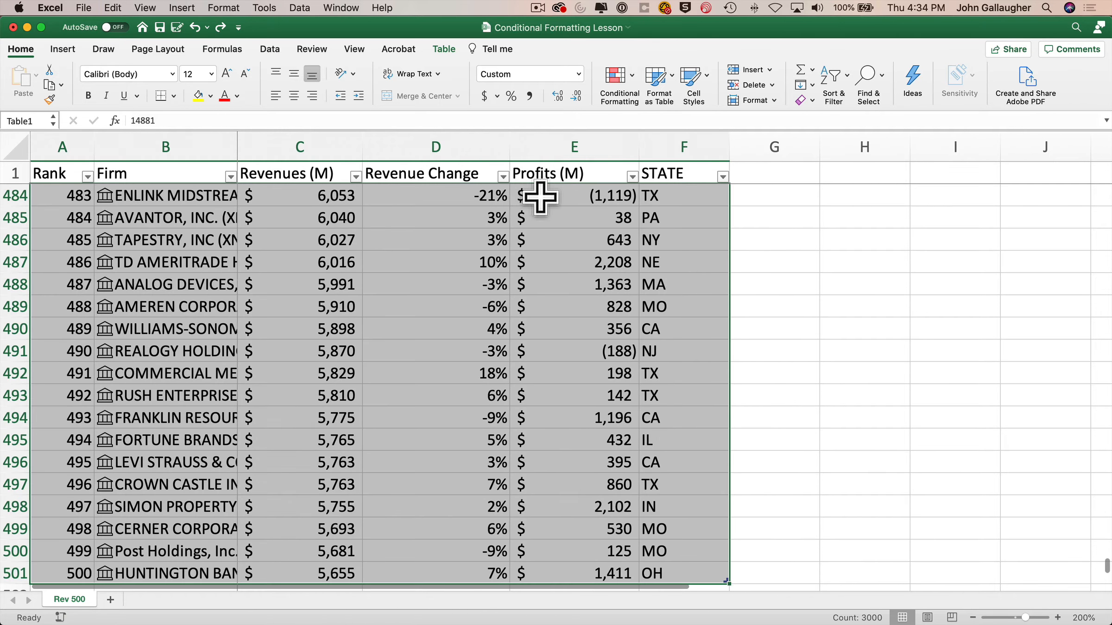
{"action": "scroll", "coordinate": [550, 221], "scroll_direction": "up", "scroll_amount": 20}
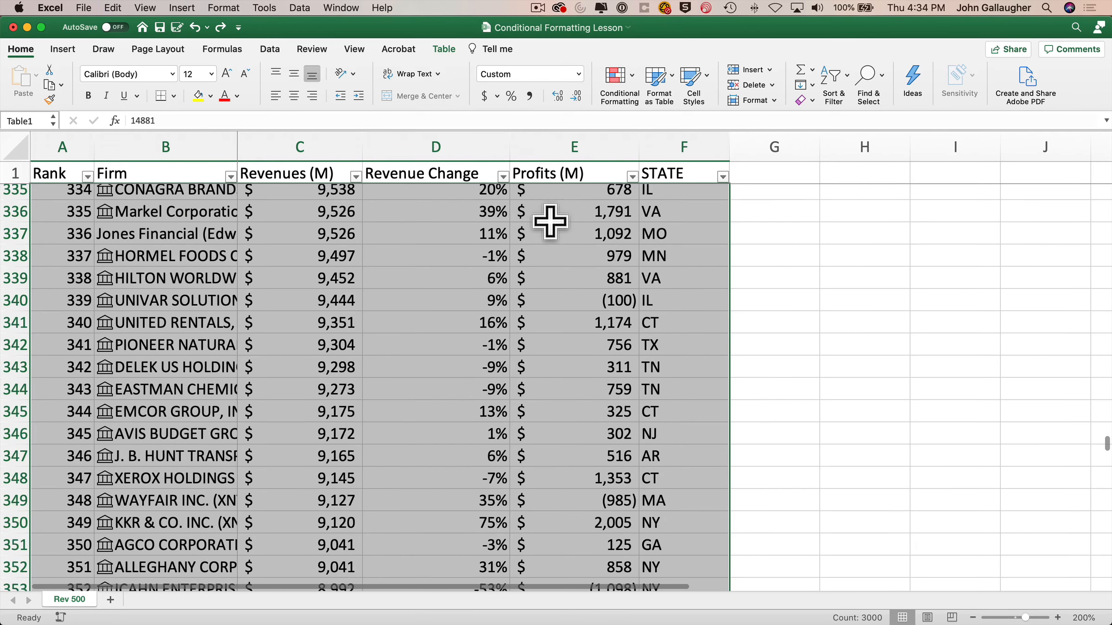
{"action": "scroll", "coordinate": [550, 222], "scroll_direction": "up", "scroll_amount": 5}
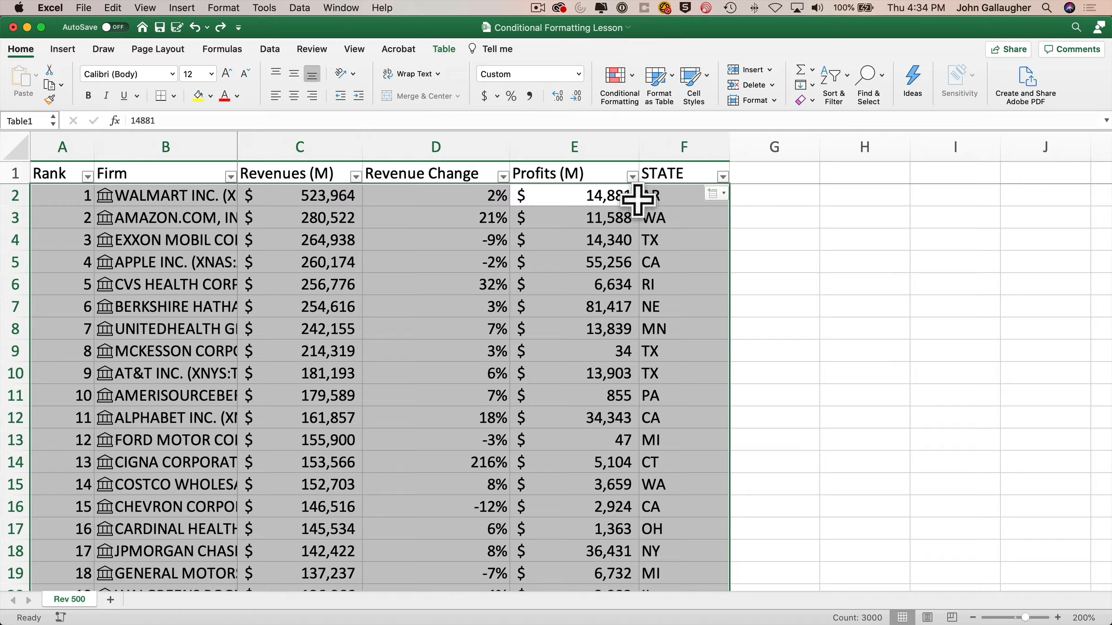
Start a new Classic-style conditional formatting rule that uses a formula to determine which cells to format.
{"action": "left_click", "coordinate": [636, 73]}
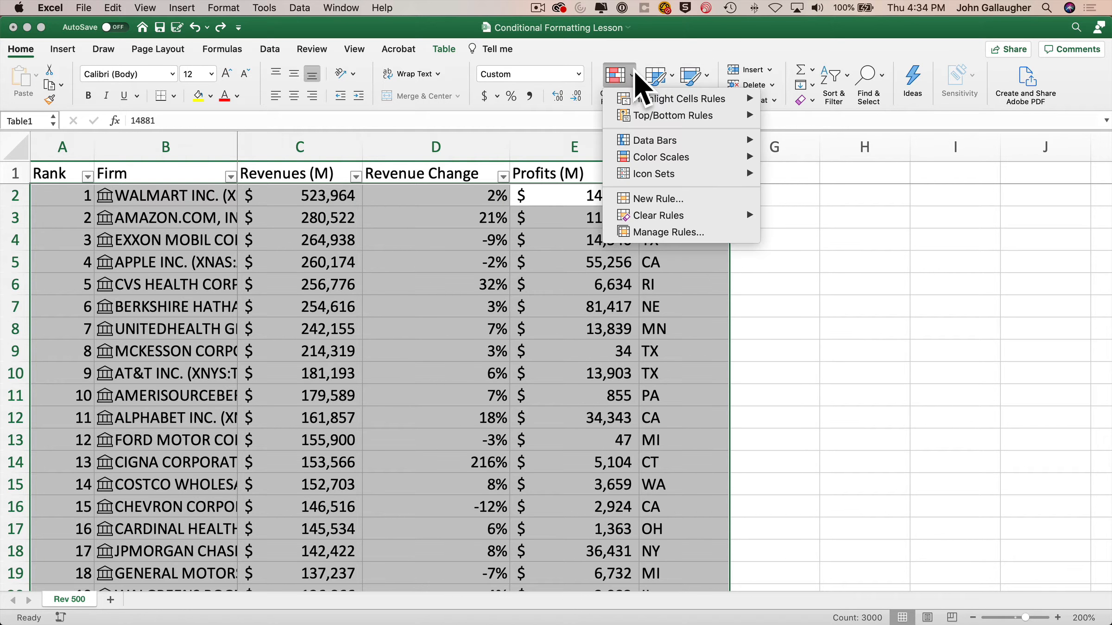
{"action": "left_click", "coordinate": [663, 198]}
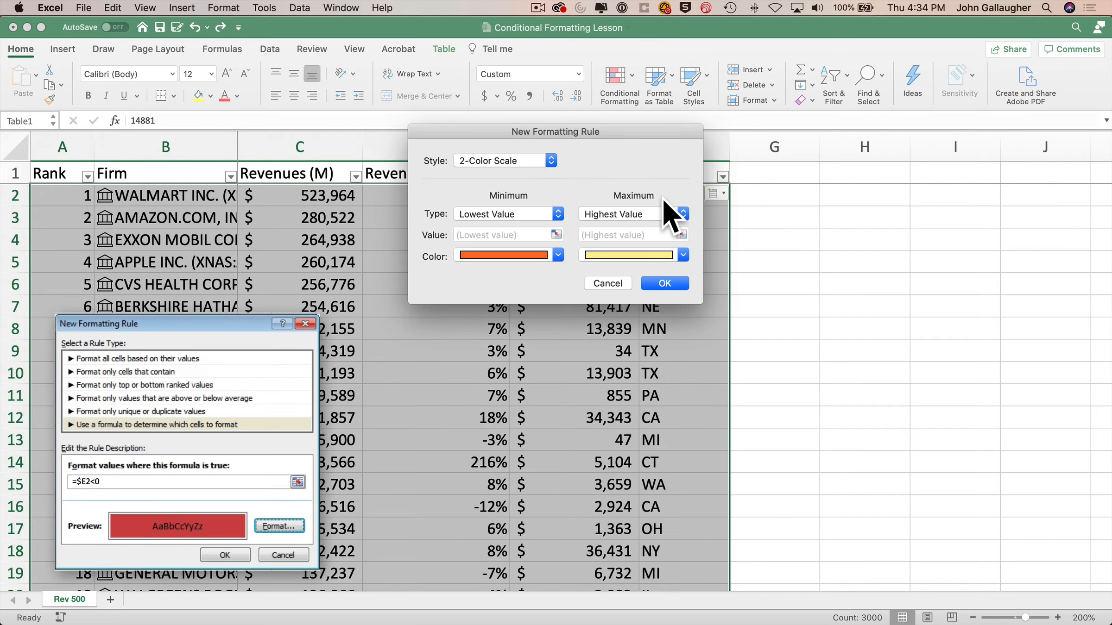
{"action": "left_click_drag", "start_coordinate": [616, 130], "coordinate": [731, 256]}
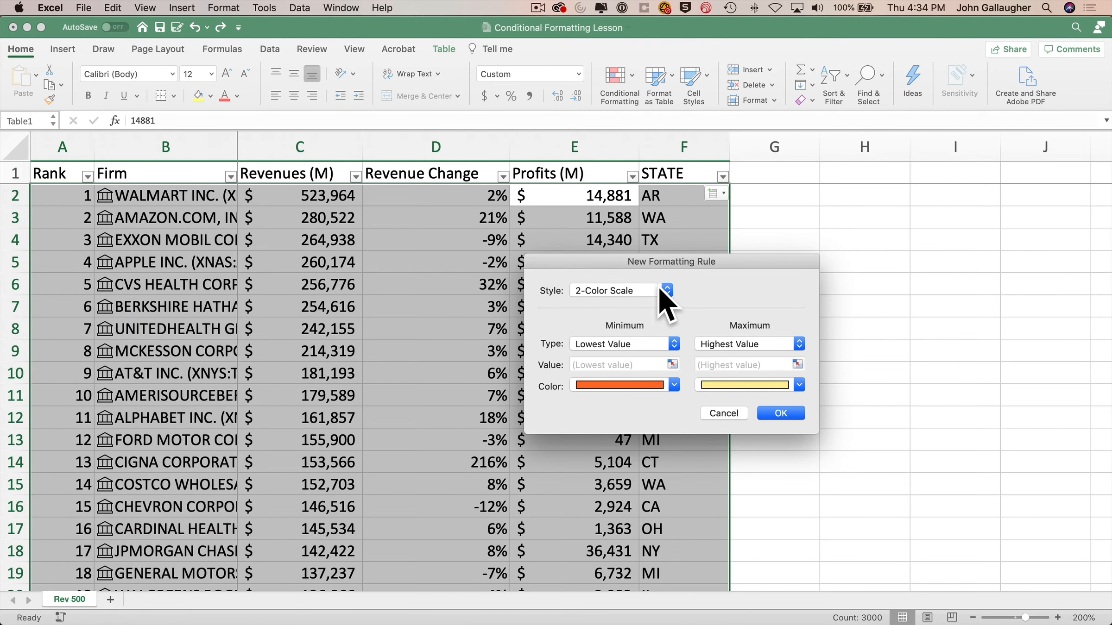
{"action": "left_click", "coordinate": [659, 291]}
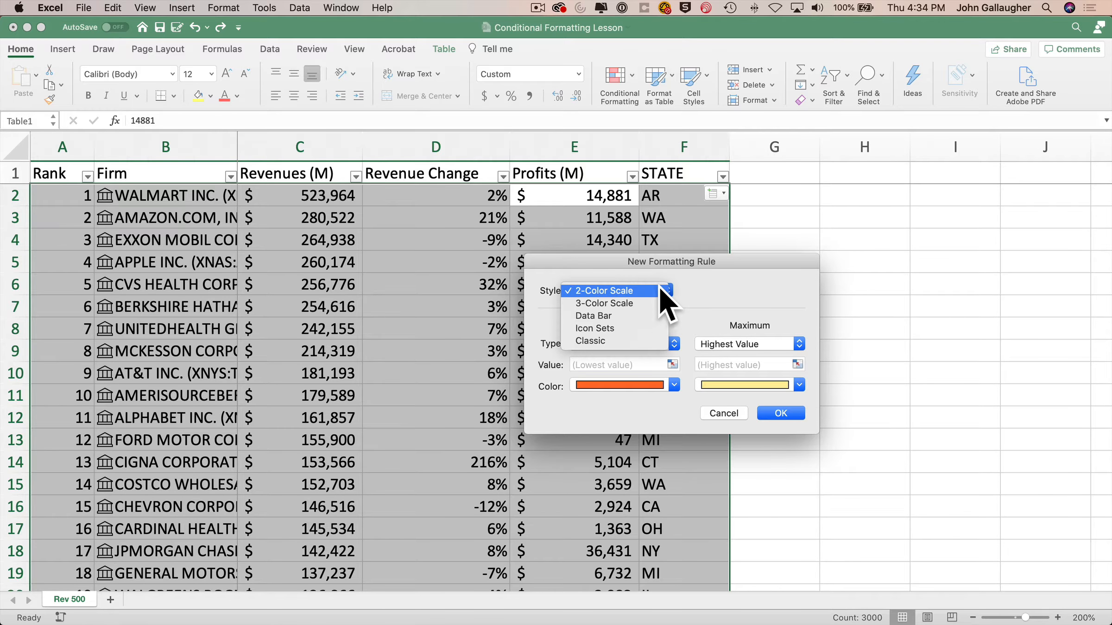
{"action": "left_click", "coordinate": [642, 340]}
{"action": "left_click", "coordinate": [638, 326]}
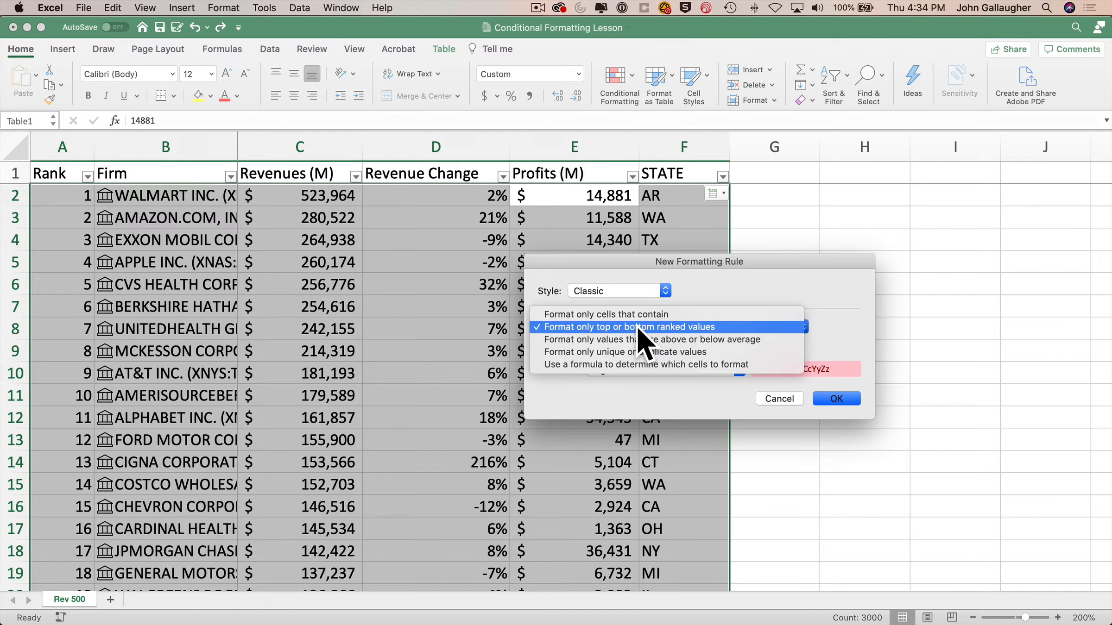
{"action": "left_click", "coordinate": [737, 365]}
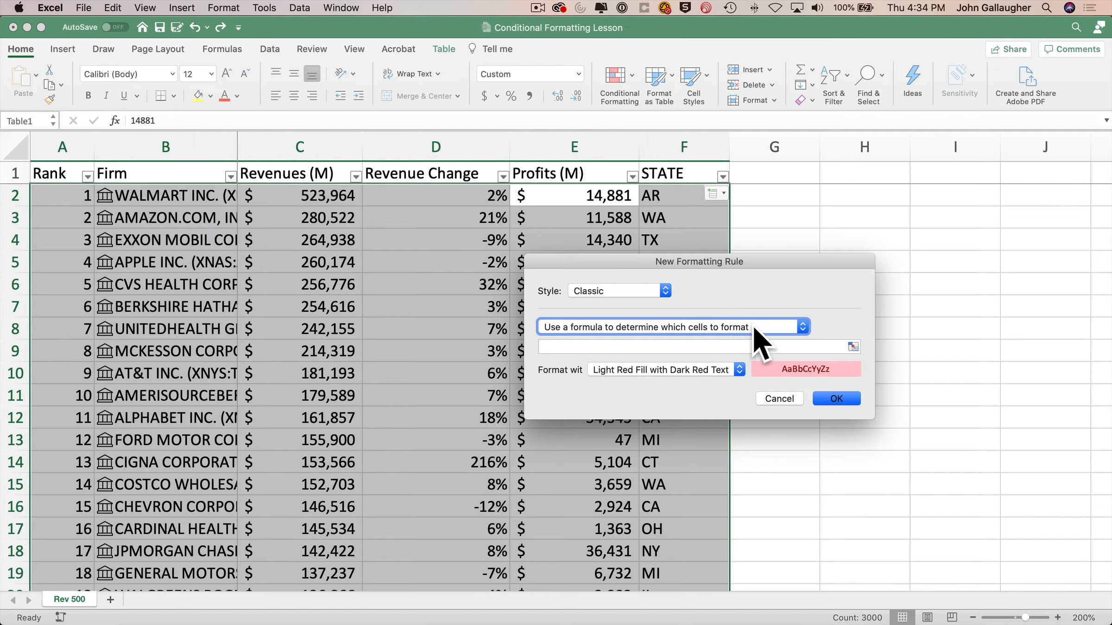
Enter the rule formula =$E2<0 and apply it with Light Red Fill with Dark Red Text.
{"action": "left_click", "coordinate": [729, 346]}
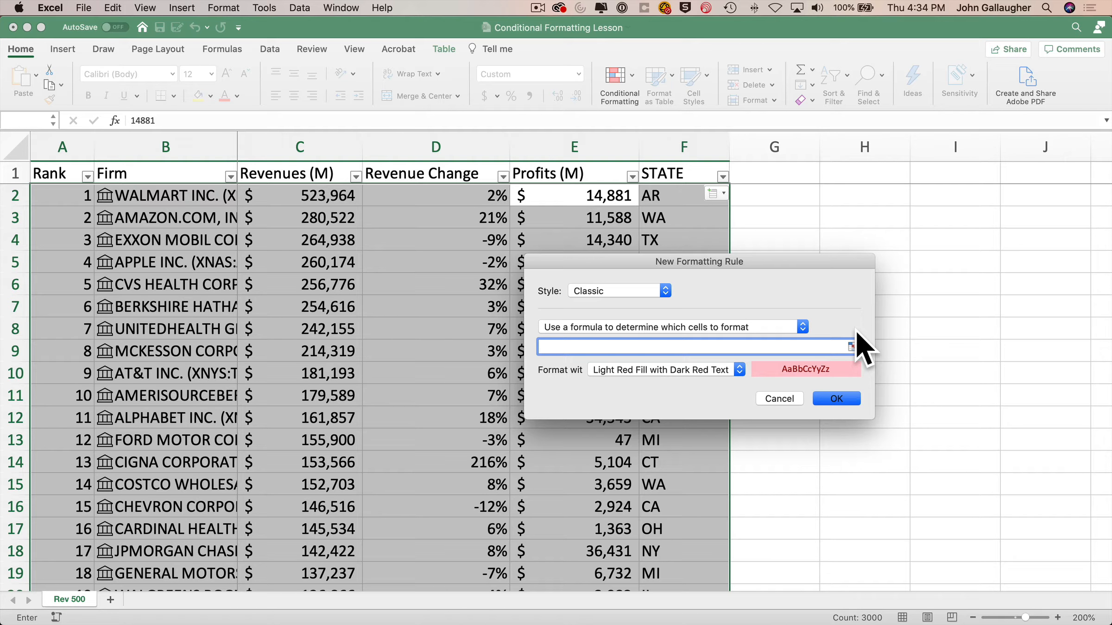
{"action": "type", "text": "="}
{"action": "left_click", "coordinate": [601, 196]}
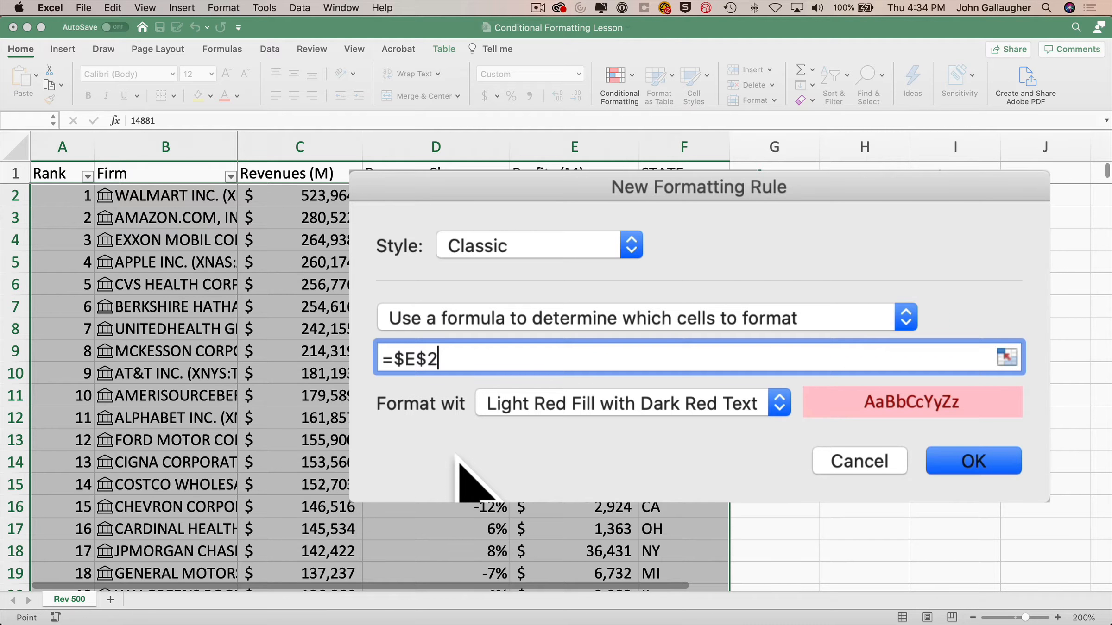
{"action": "key", "text": "Left"}
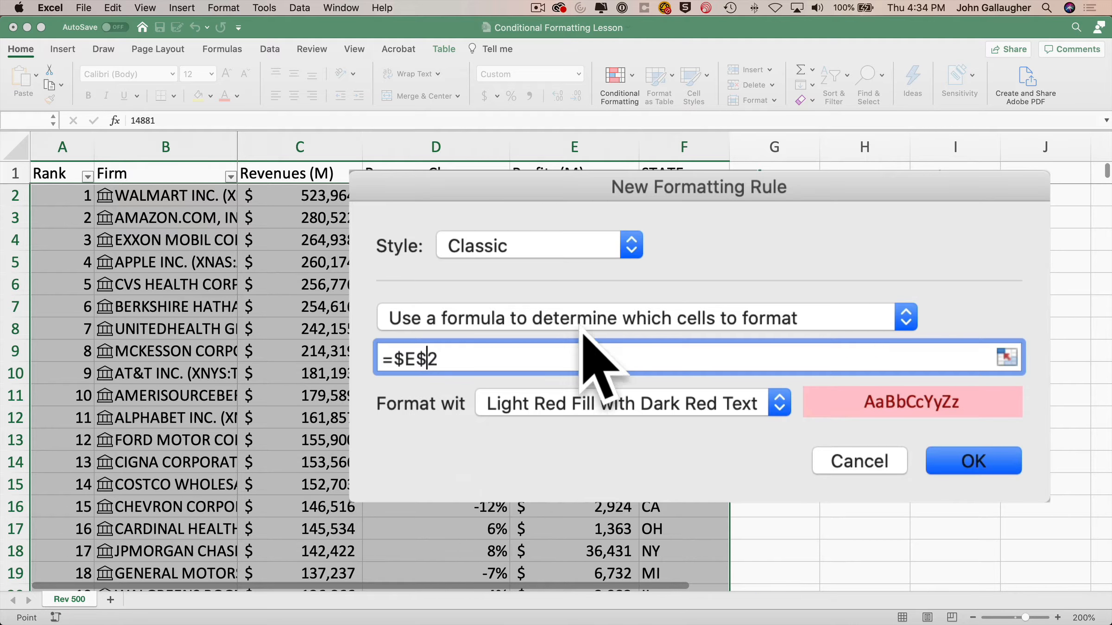
{"action": "key", "text": "BackSpace"}
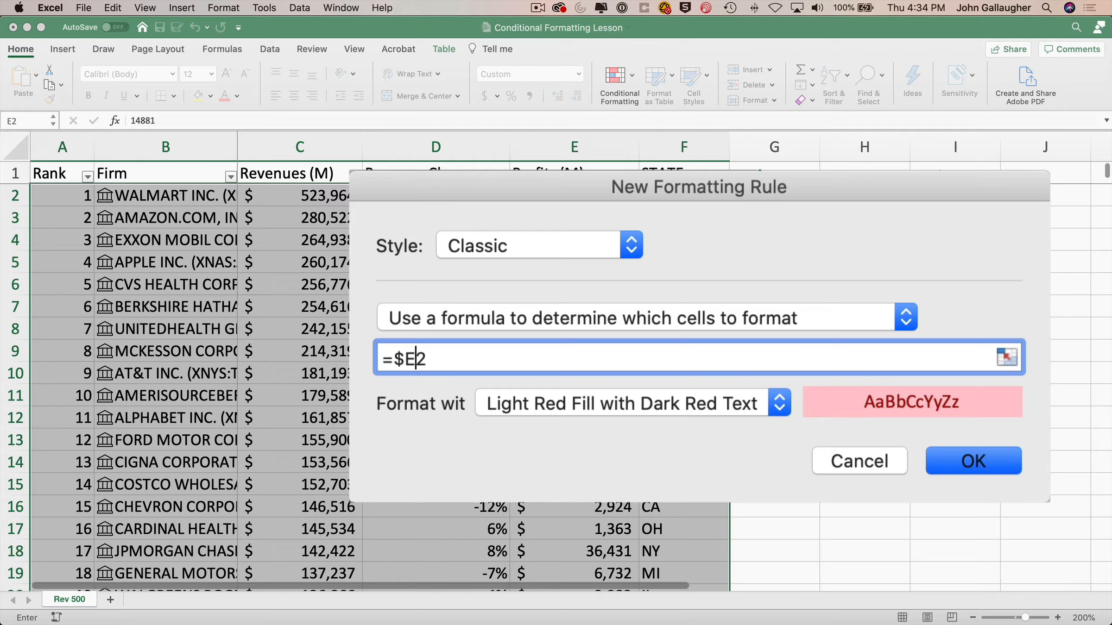
{"action": "type", "text": "<0"}
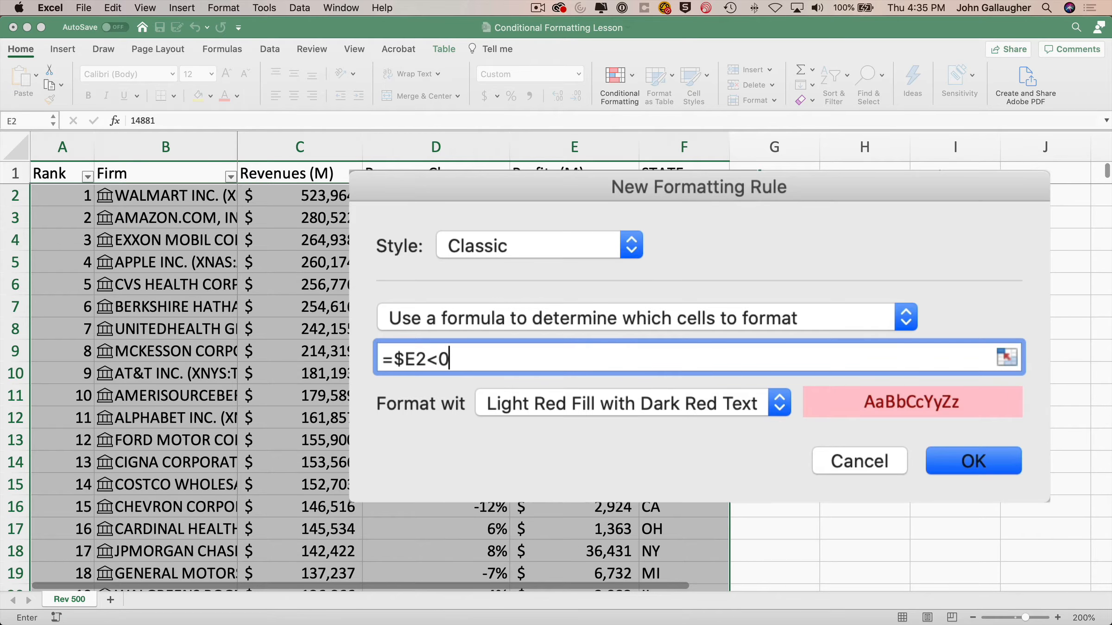
{"action": "left_click", "coordinate": [957, 461]}
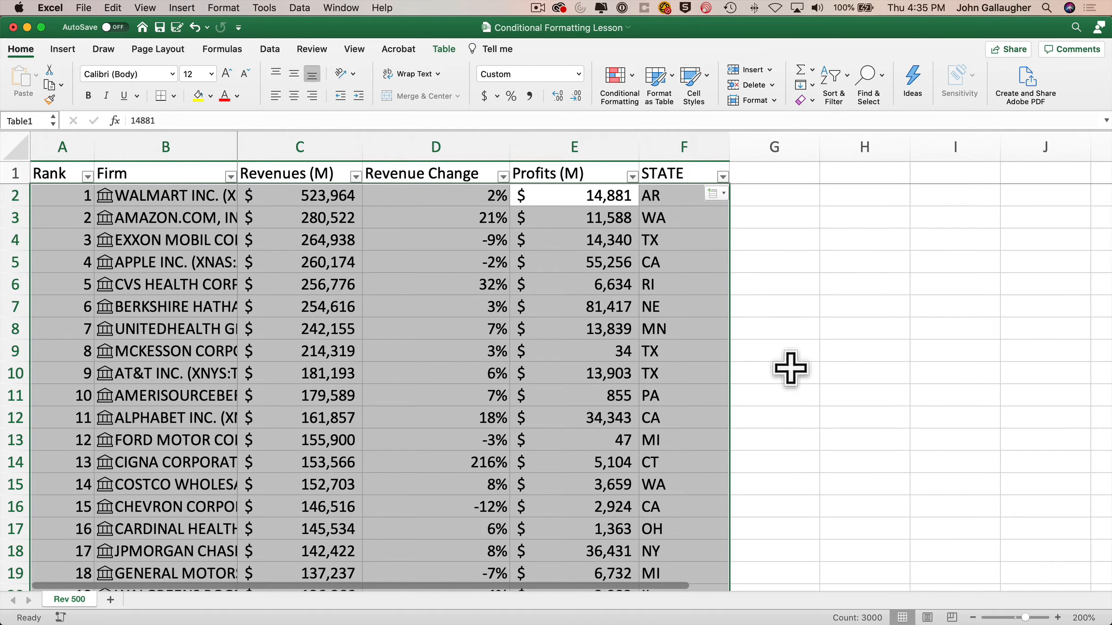
Test the rule by changing General Electric's Profits value in E34 to 4979.
{"action": "scroll", "coordinate": [685, 266], "scroll_direction": "down", "scroll_amount": 10}
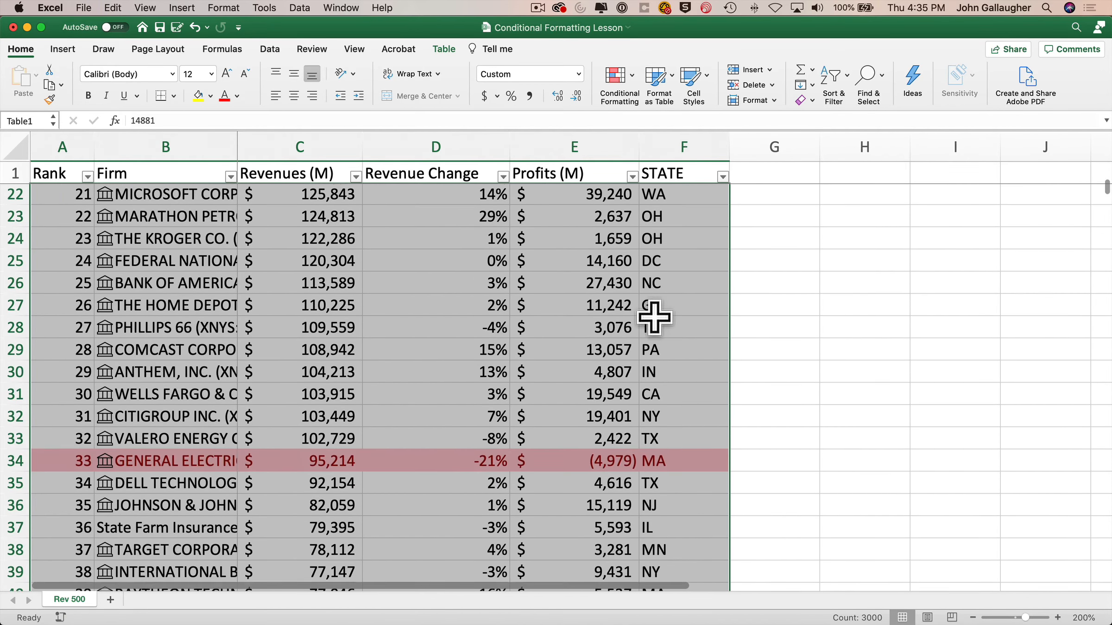
{"action": "scroll", "coordinate": [621, 447], "scroll_direction": "down", "scroll_amount": 3}
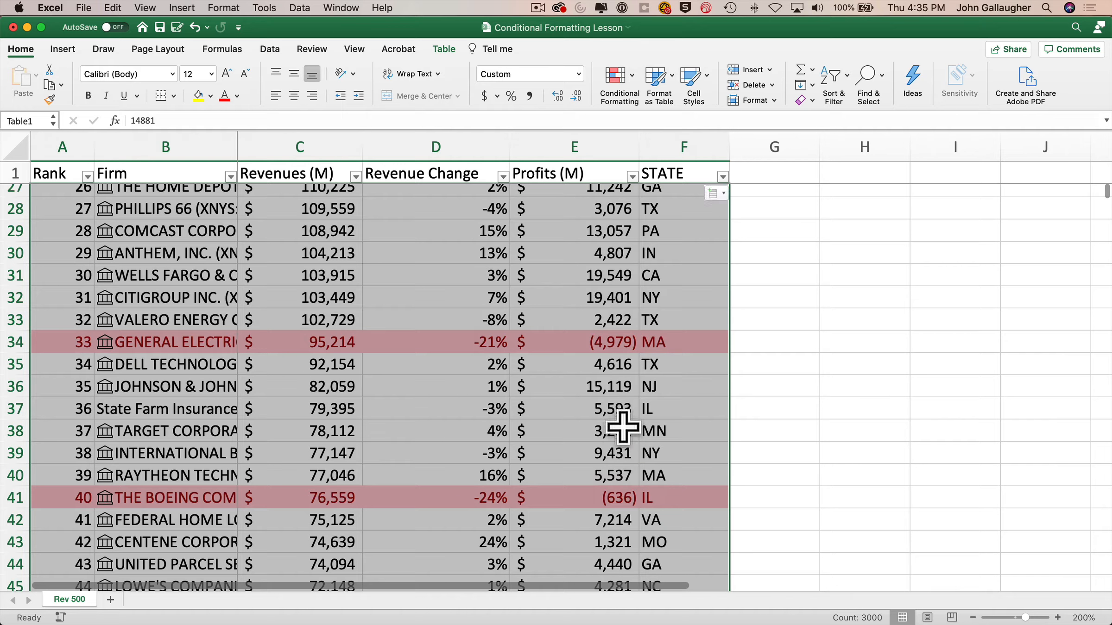
{"action": "left_click", "coordinate": [604, 348]}
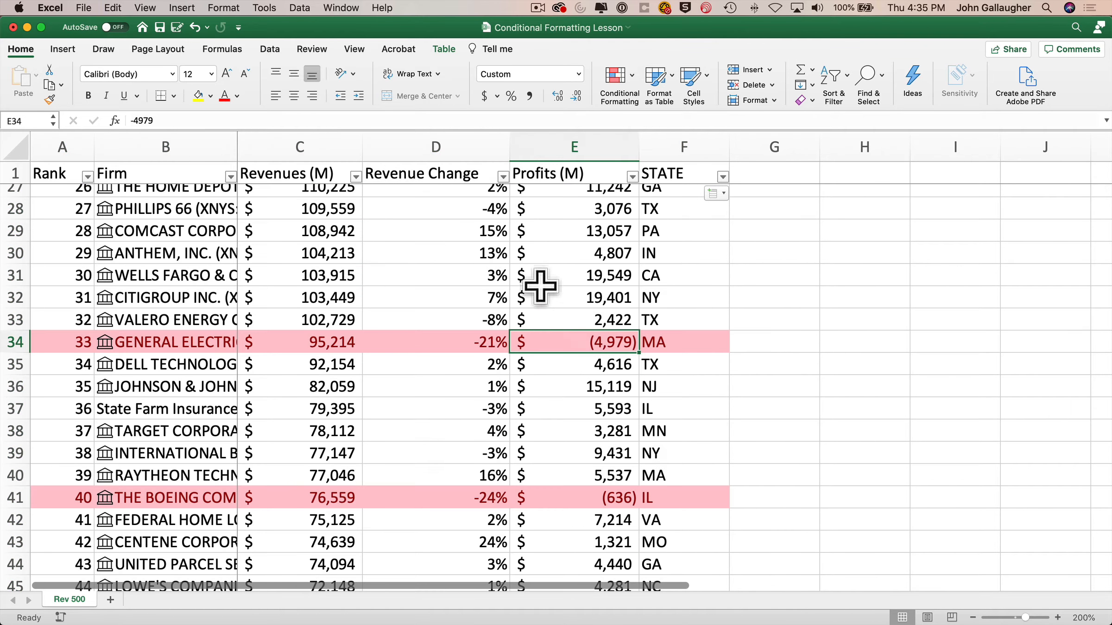
{"action": "left_click", "coordinate": [136, 120]}
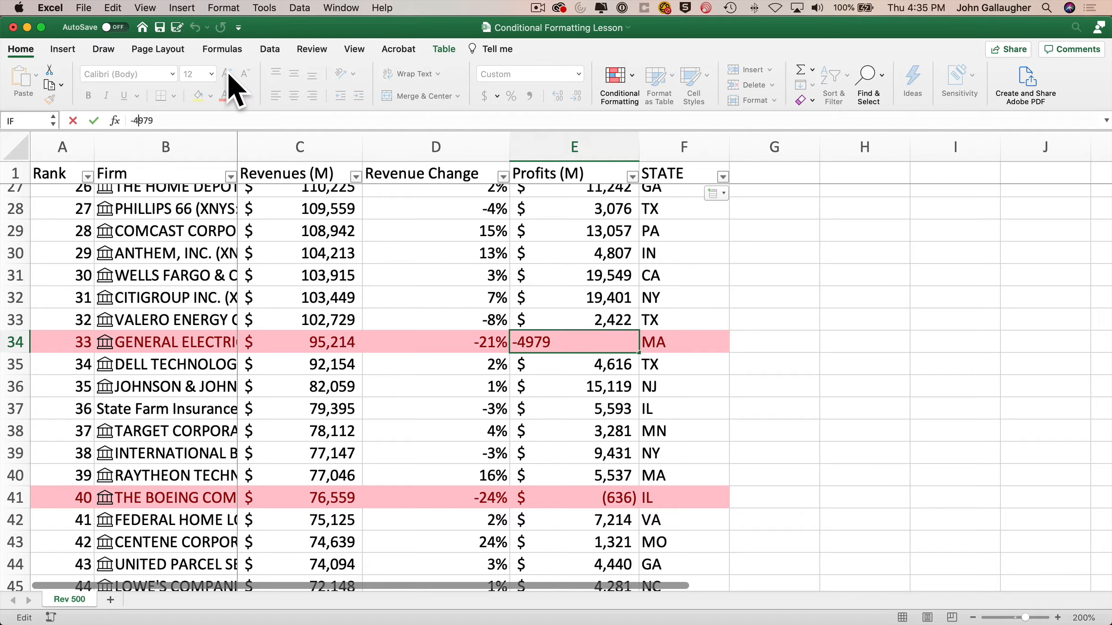
{"action": "key", "text": "BackSpace"}
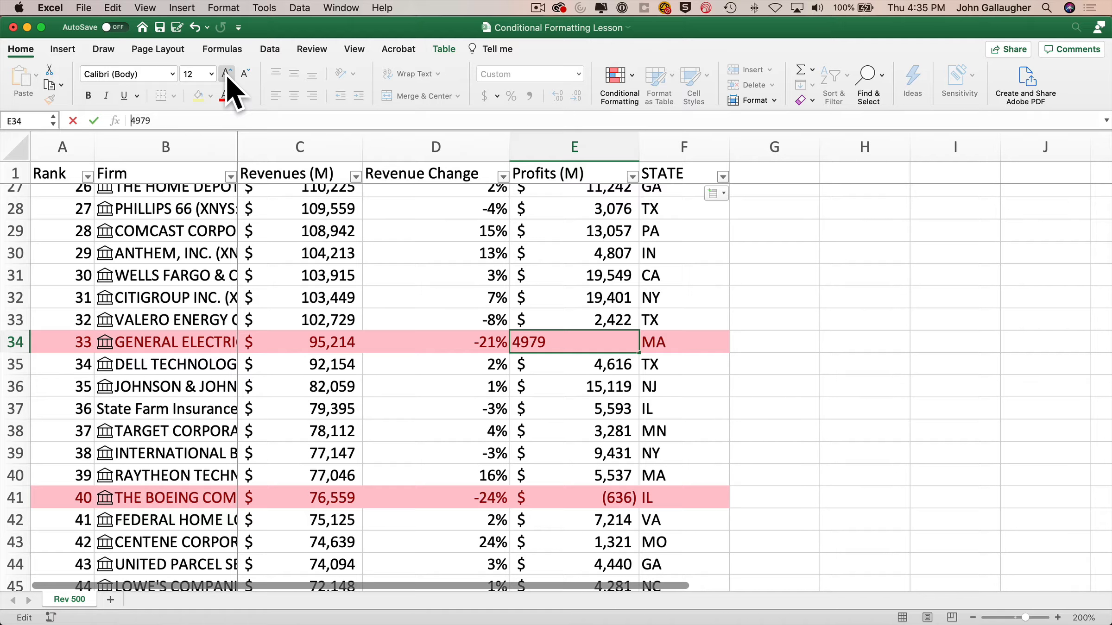
{"action": "key", "text": "Return"}
{"action": "key", "text": "Up"}
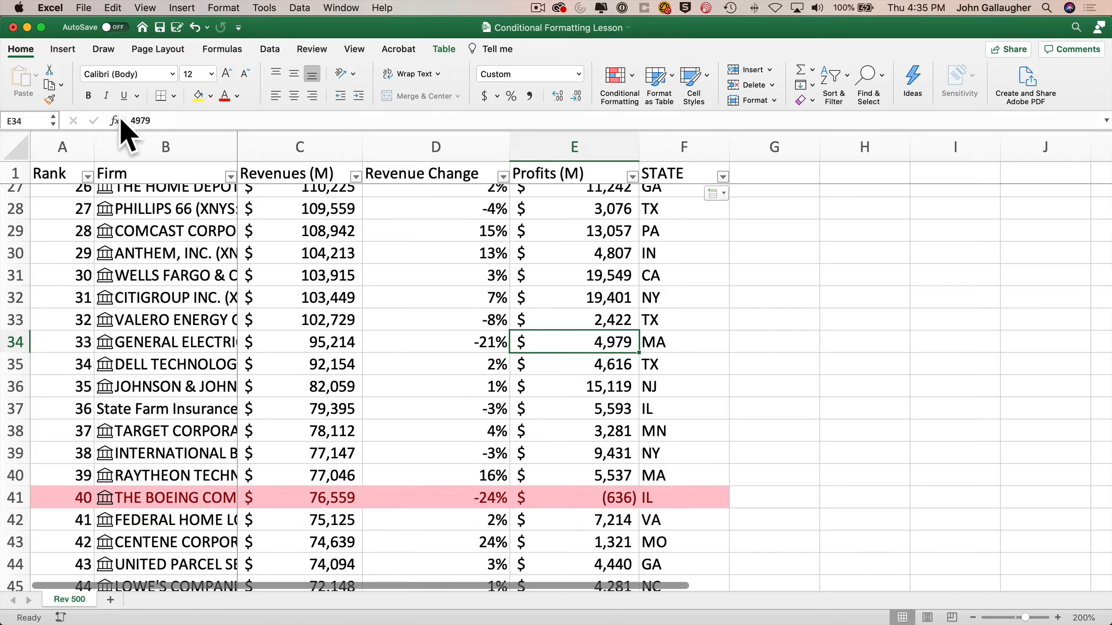
Set General Electric's Profits value in E34 back to -4979.
{"action": "left_click", "coordinate": [132, 121]}
{"action": "type", "text": "-"}
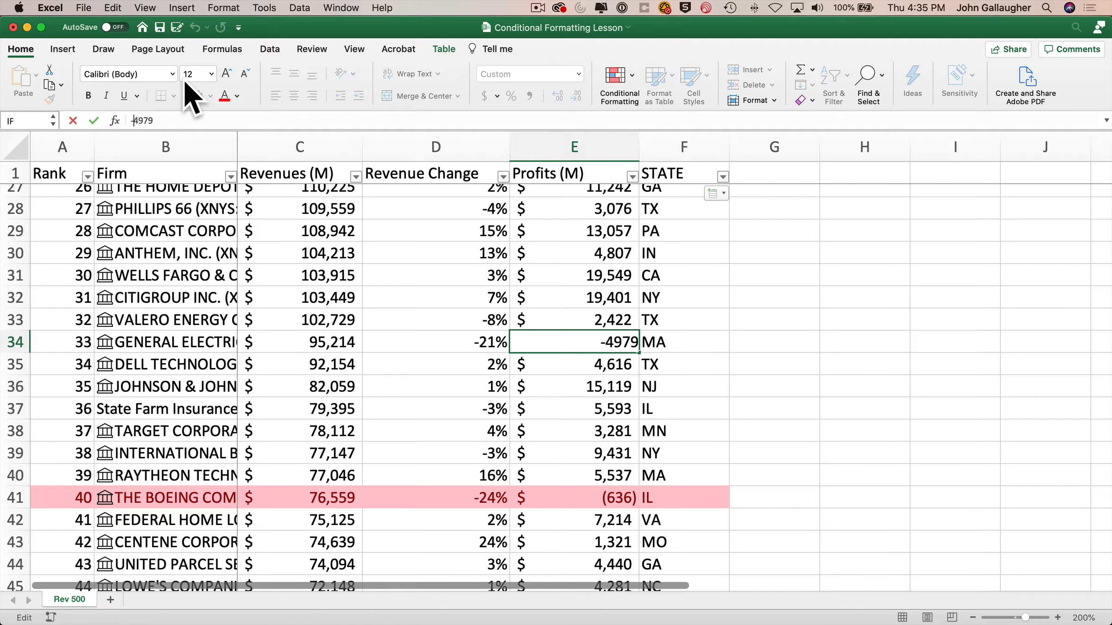
{"action": "key", "text": "Return"}
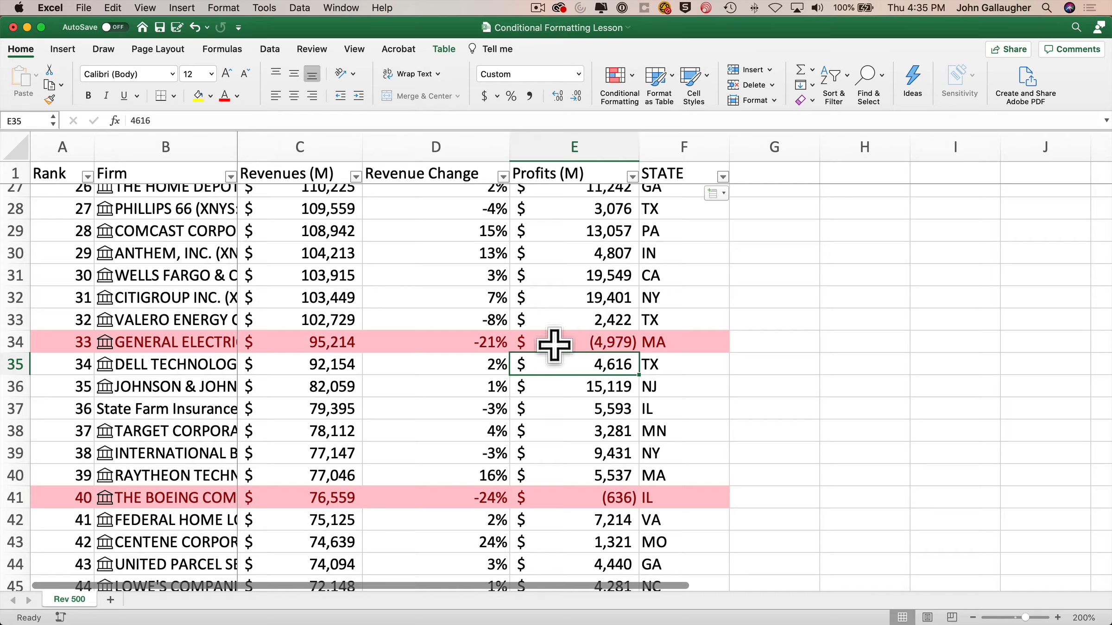
Undo the edits to General Electric's profit and the formula-based rule for negative profits.
{"action": "key", "text": "super+z"}
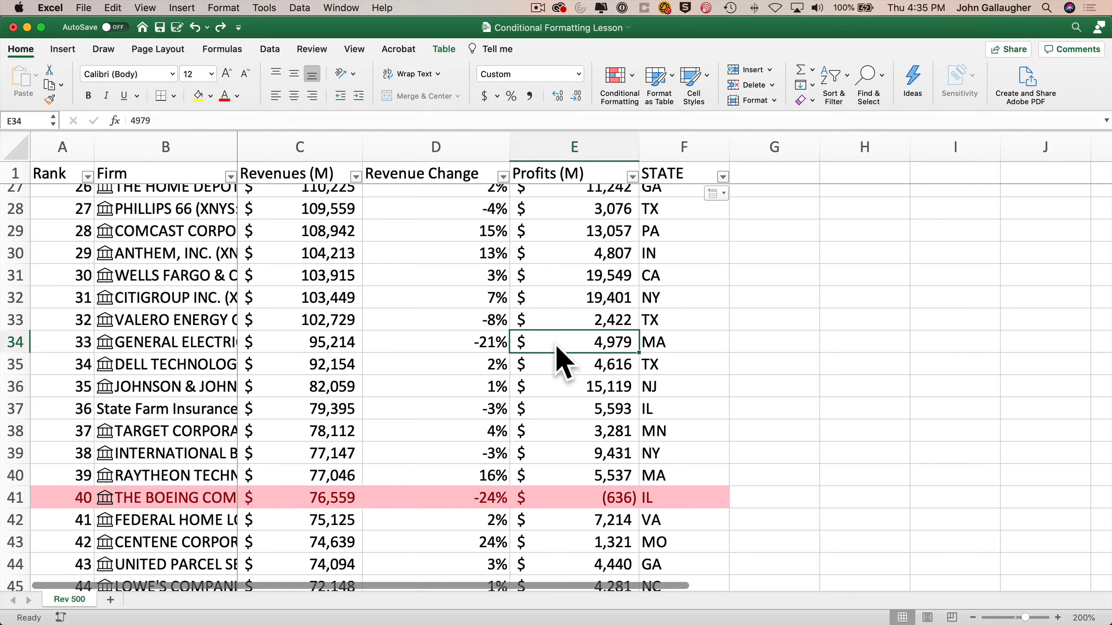
{"action": "key", "text": "super+y"}
{"action": "key", "text": "super+a"}
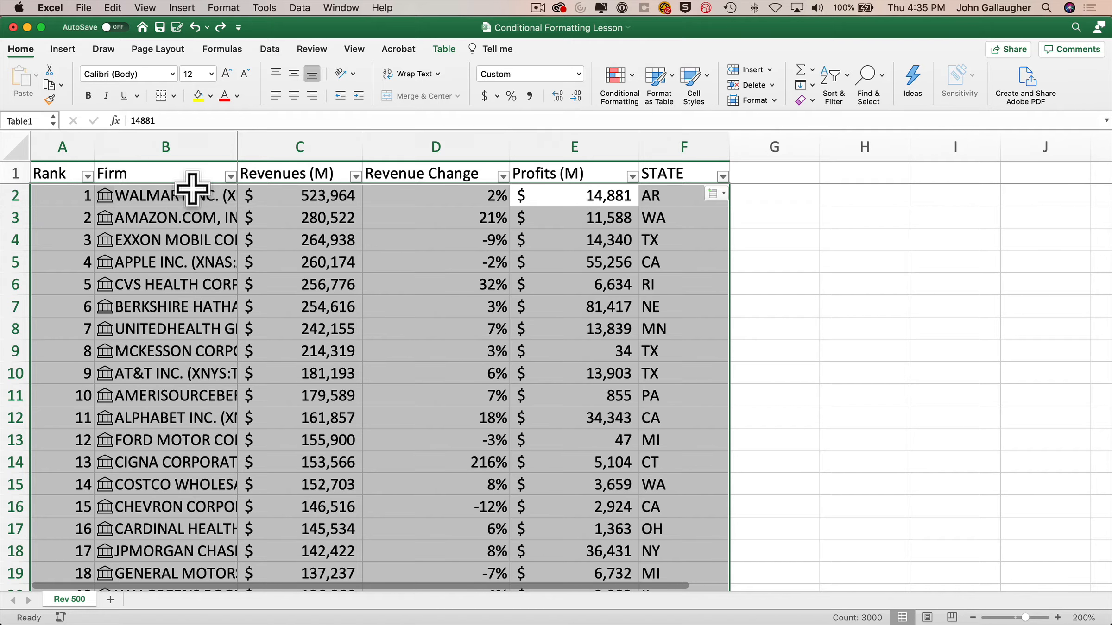
Insert a blank row above the table's header row.
{"action": "left_click", "coordinate": [16, 174]}
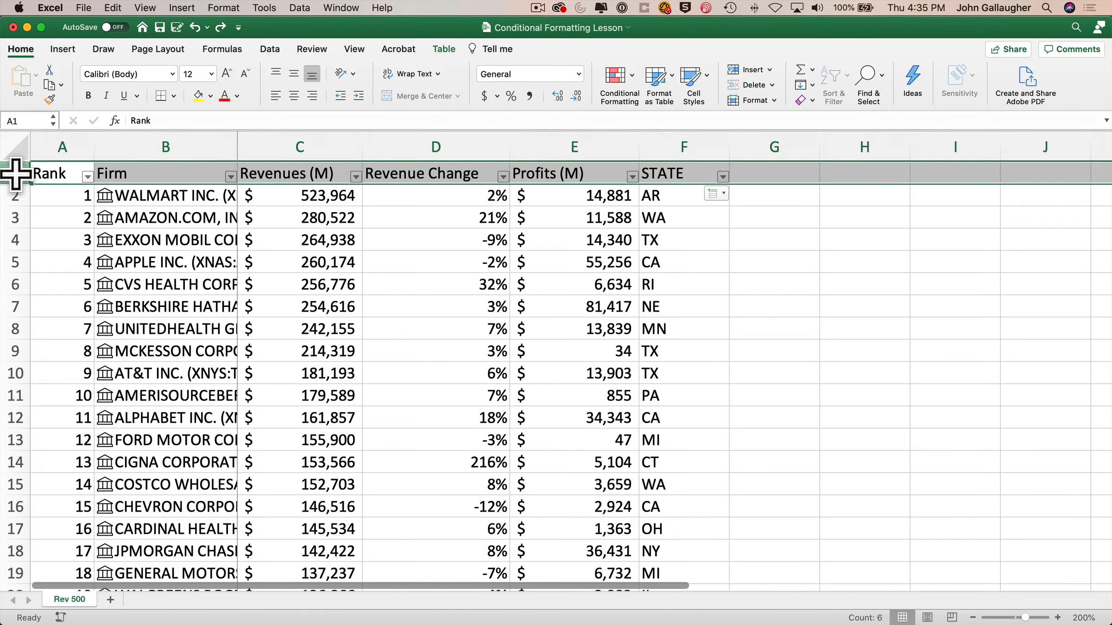
{"action": "right_click", "coordinate": [15, 174]}
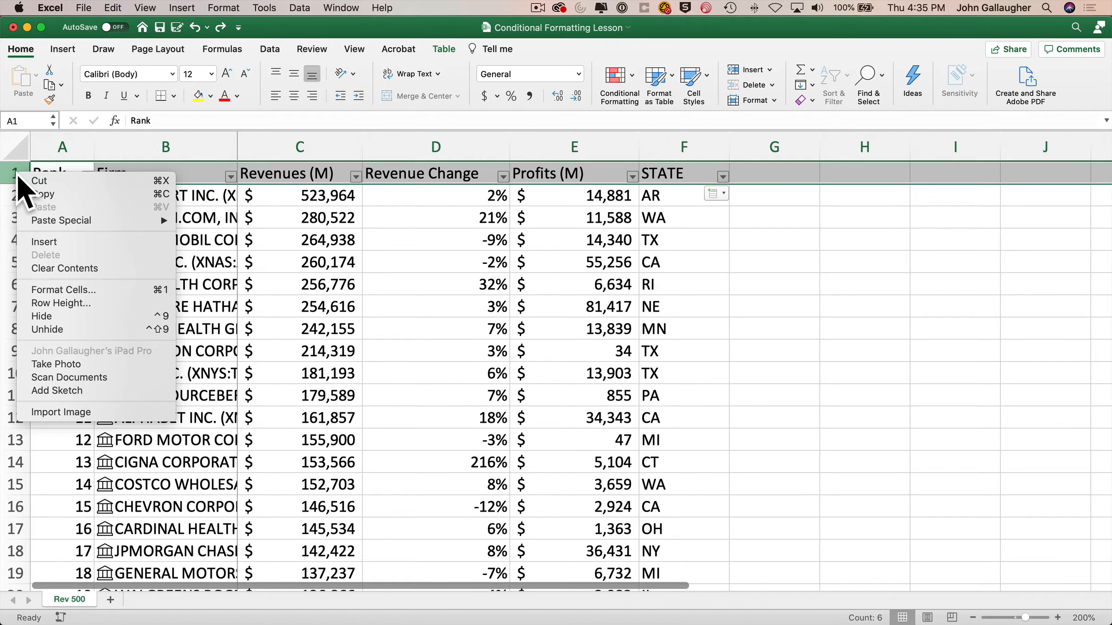
{"action": "left_click", "coordinate": [37, 242]}
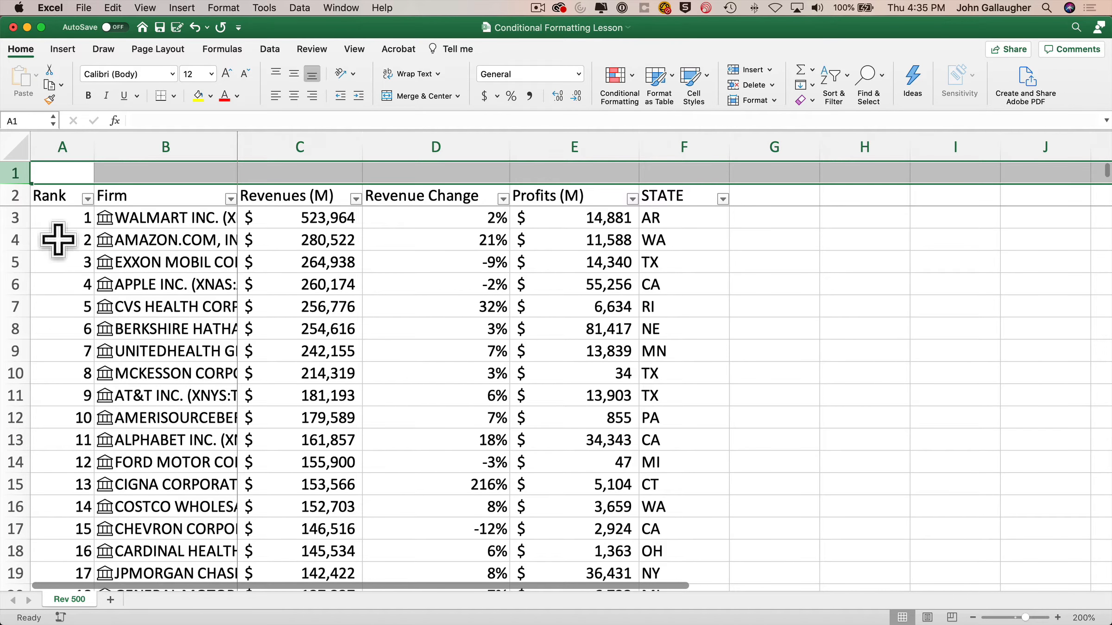
Enter the label Terrible Growth in C1 and the threshold -5% in D1.
{"action": "left_click", "coordinate": [284, 173]}
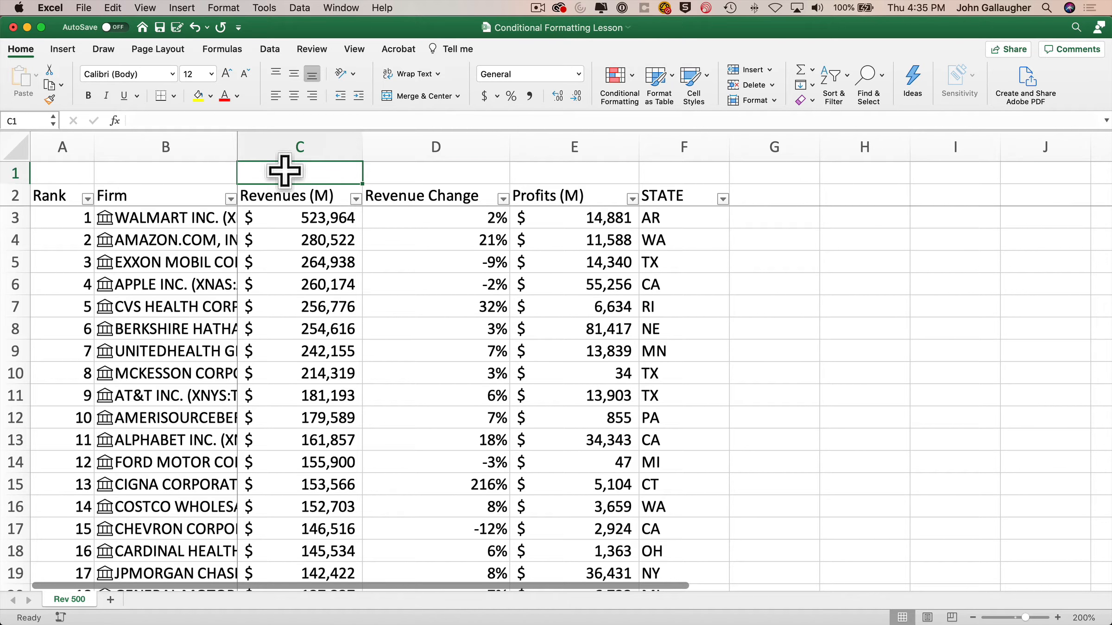
{"action": "type", "text": "Terrible Growth"}
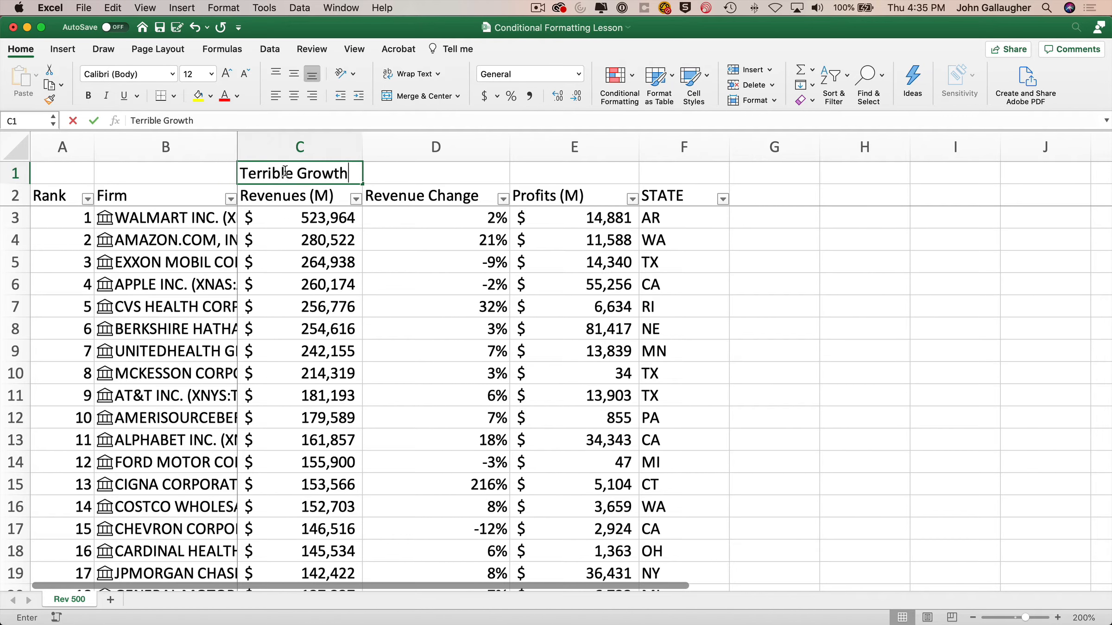
{"action": "key", "text": "Tab"}
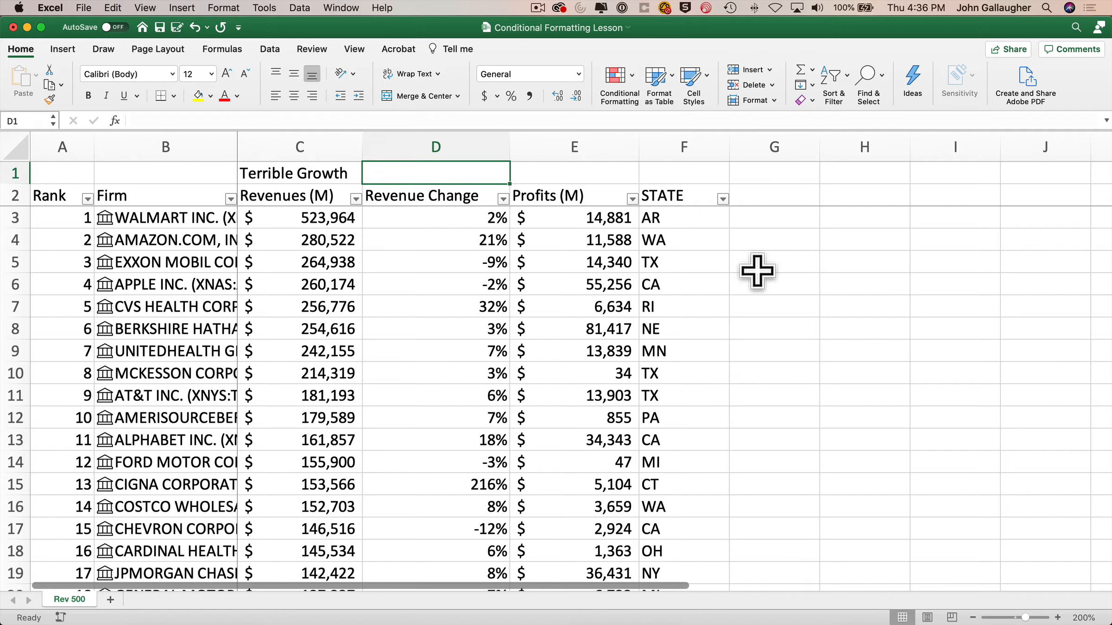
{"action": "type", "text": "-5%"}
{"action": "key", "text": "Tab"}
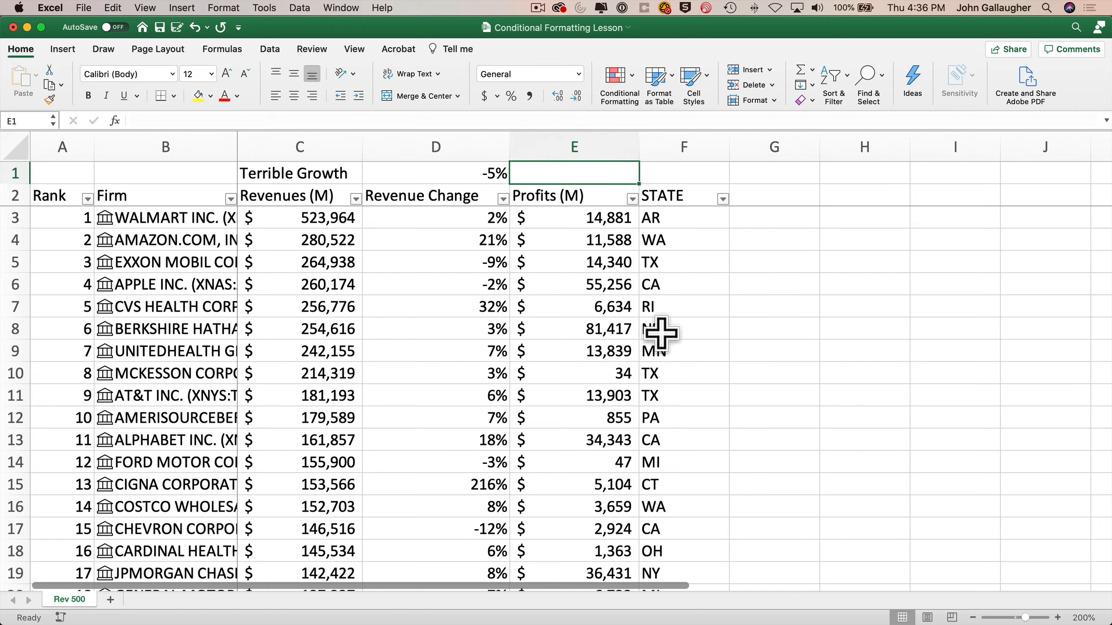
Apply the Bad cell style to the threshold cell D1.
{"action": "key", "text": "Left"}
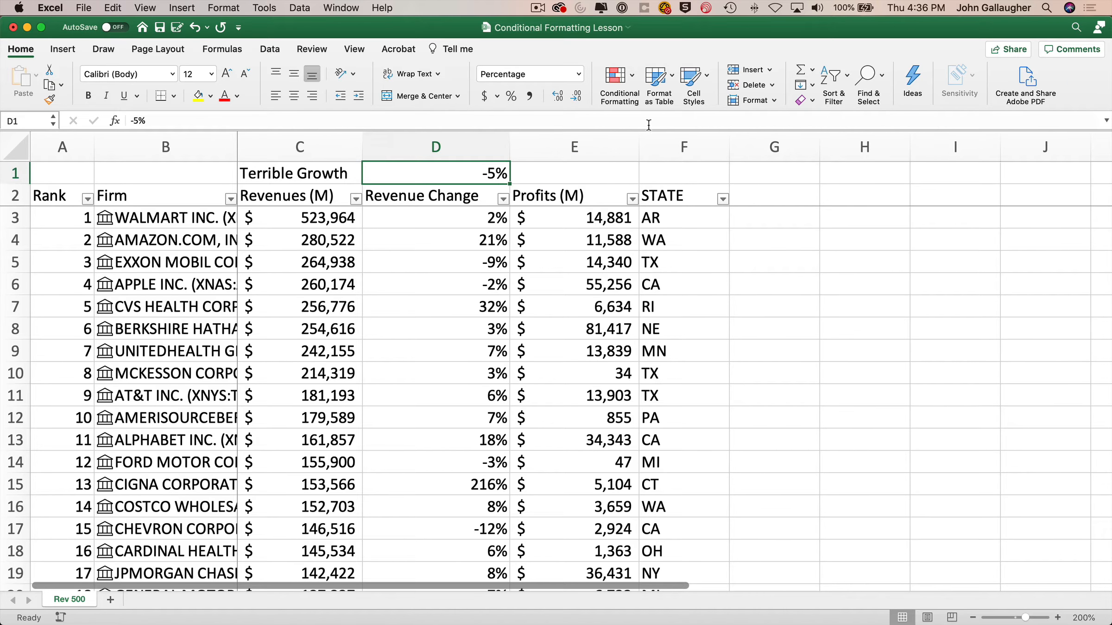
{"action": "left_click", "coordinate": [694, 78]}
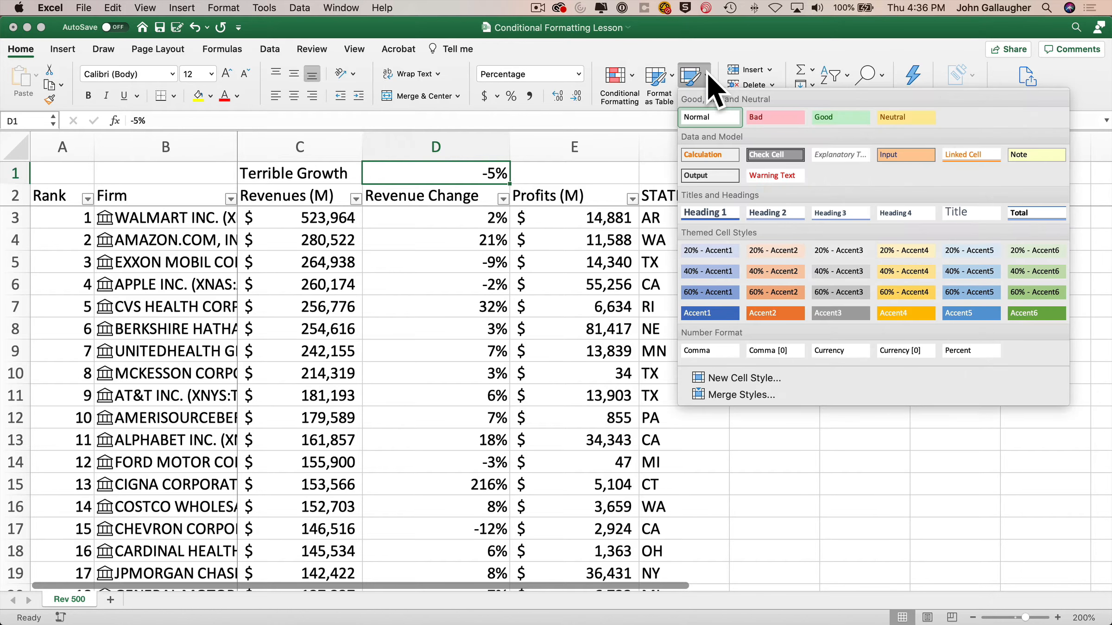
{"action": "left_click", "coordinate": [787, 135]}
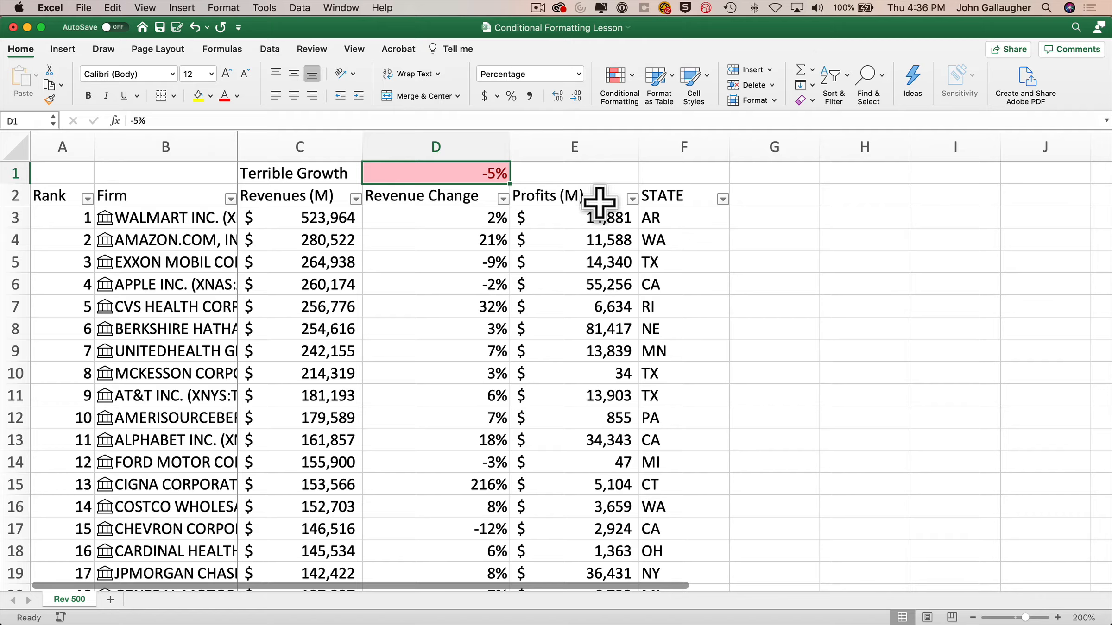
Select all the table data with D3, the topmost Revenue Change value, as the active cell.
{"action": "left_click", "coordinate": [468, 218]}
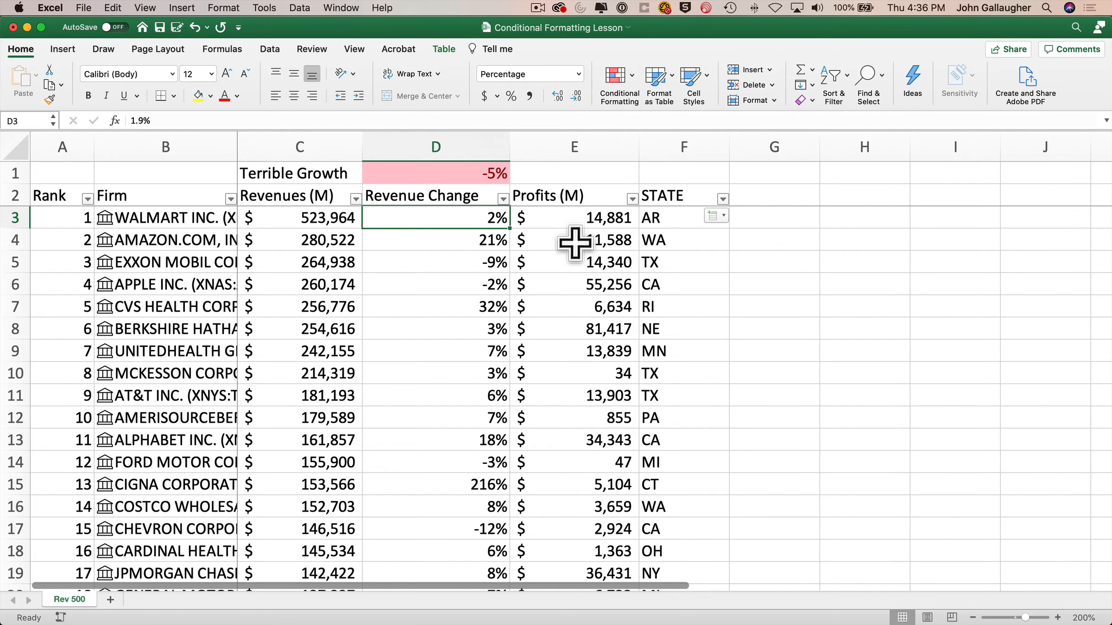
{"action": "key", "text": "super+a"}
{"action": "scroll", "coordinate": [575, 242], "scroll_direction": "down", "scroll_amount": 20}
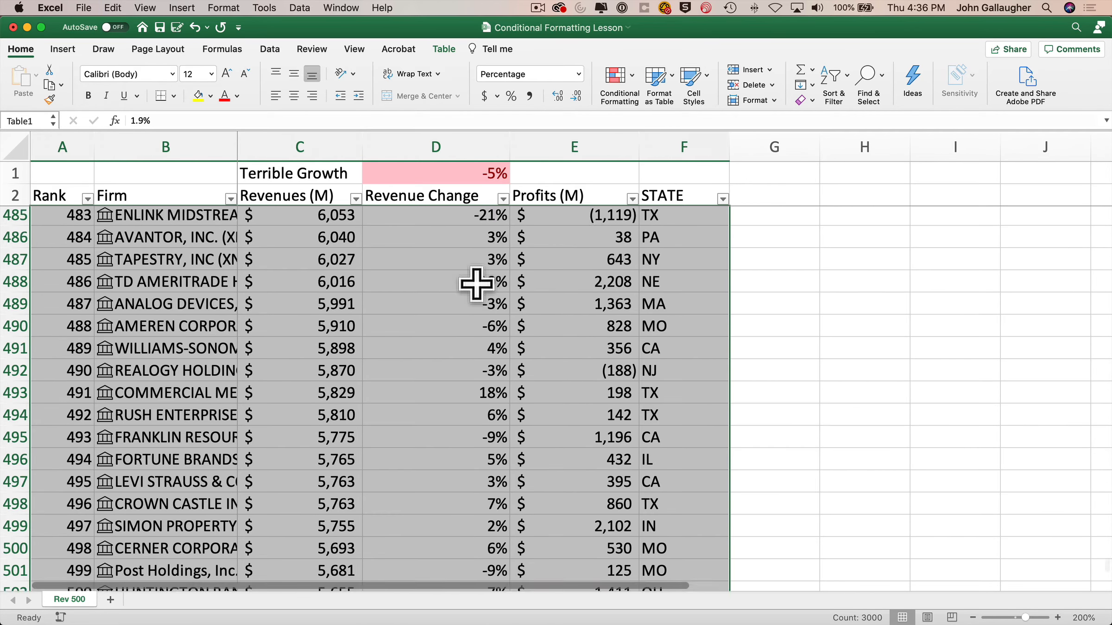
{"action": "scroll", "coordinate": [476, 283], "scroll_direction": "up", "scroll_amount": 20}
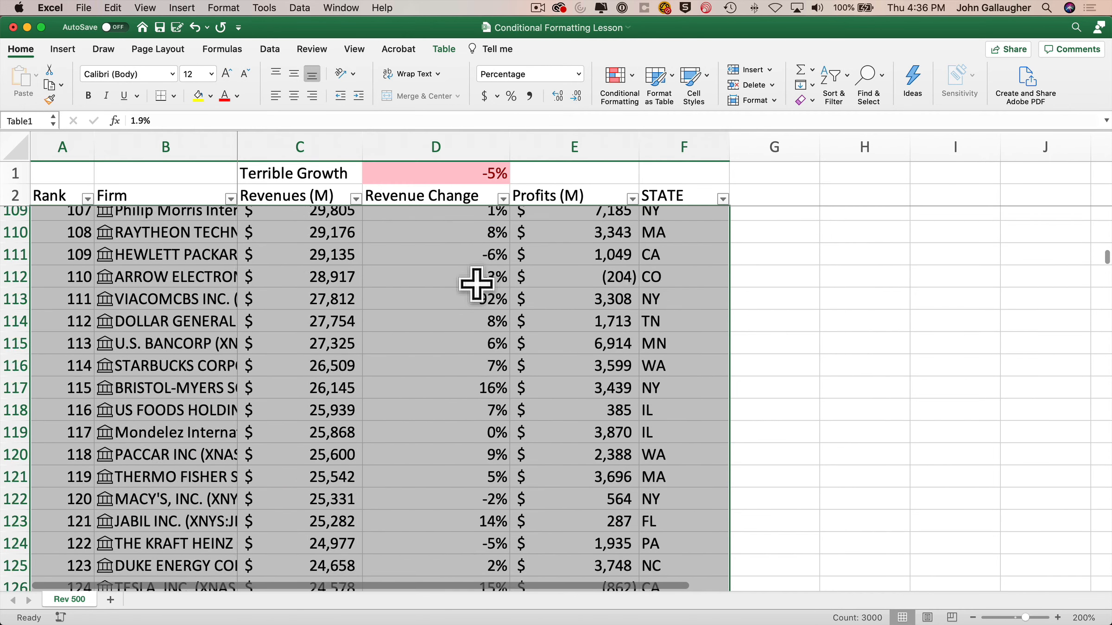
{"action": "scroll", "coordinate": [476, 283], "scroll_direction": "up", "scroll_amount": 10}
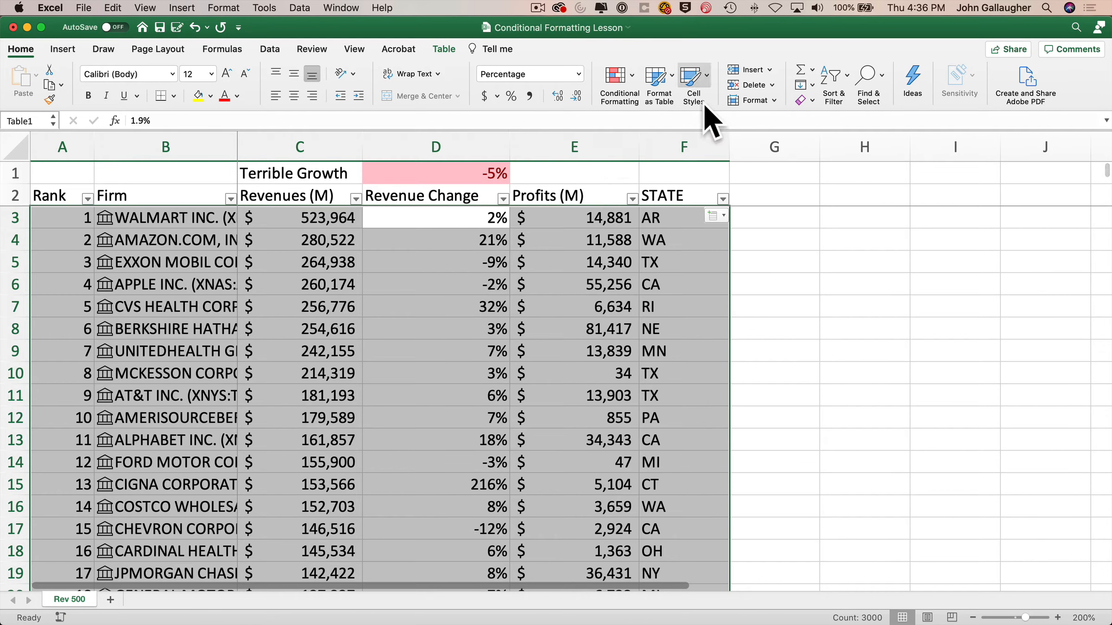
Start a new Classic-style formatting rule that uses a formula, and move its dialog clear of the threshold and first data cells.
{"action": "left_click", "coordinate": [635, 86]}
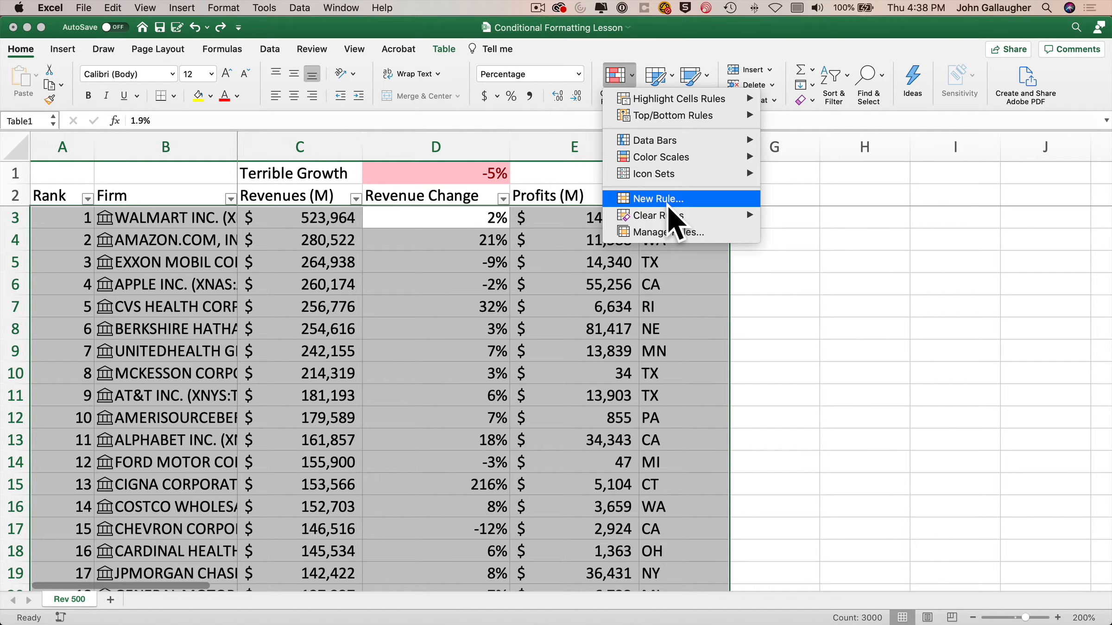
{"action": "left_click", "coordinate": [668, 203]}
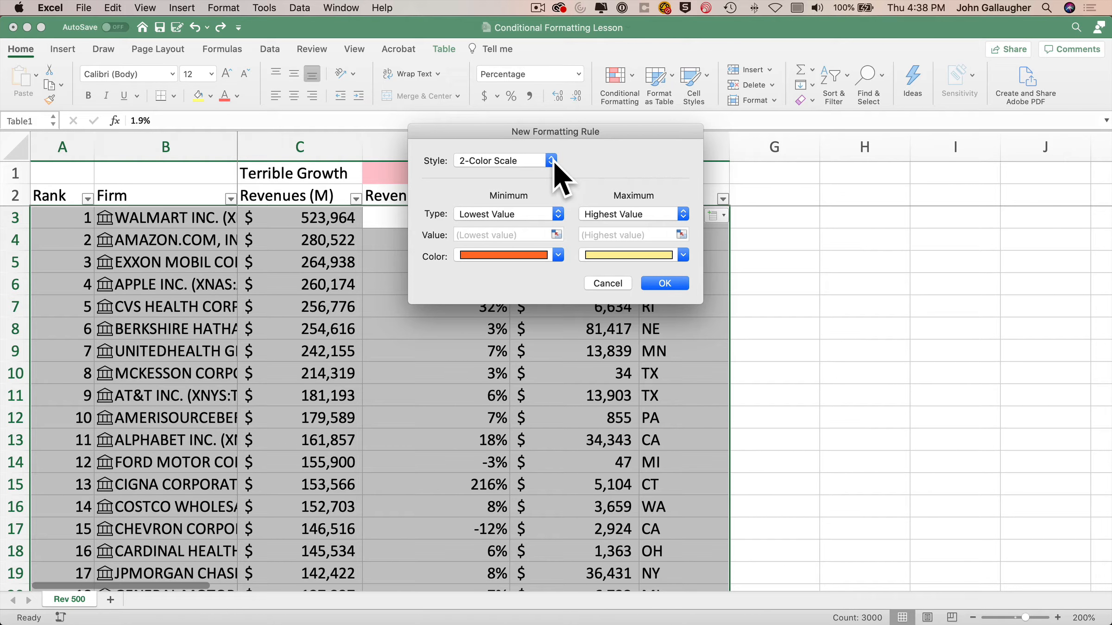
{"action": "left_click", "coordinate": [551, 161]}
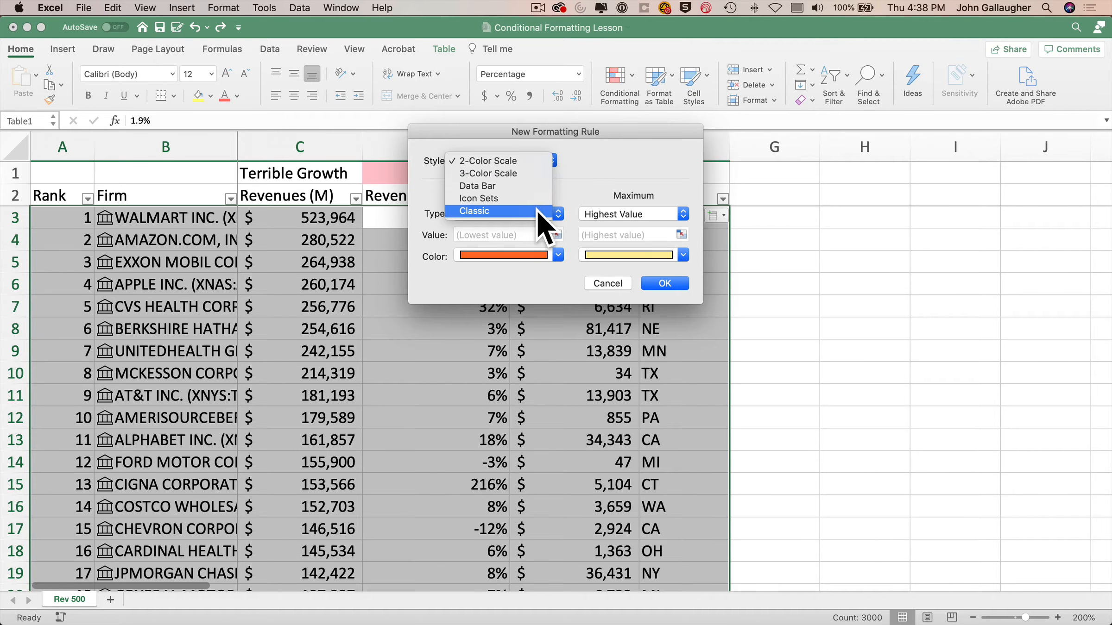
{"action": "left_click", "coordinate": [538, 211]}
{"action": "left_click", "coordinate": [562, 196]}
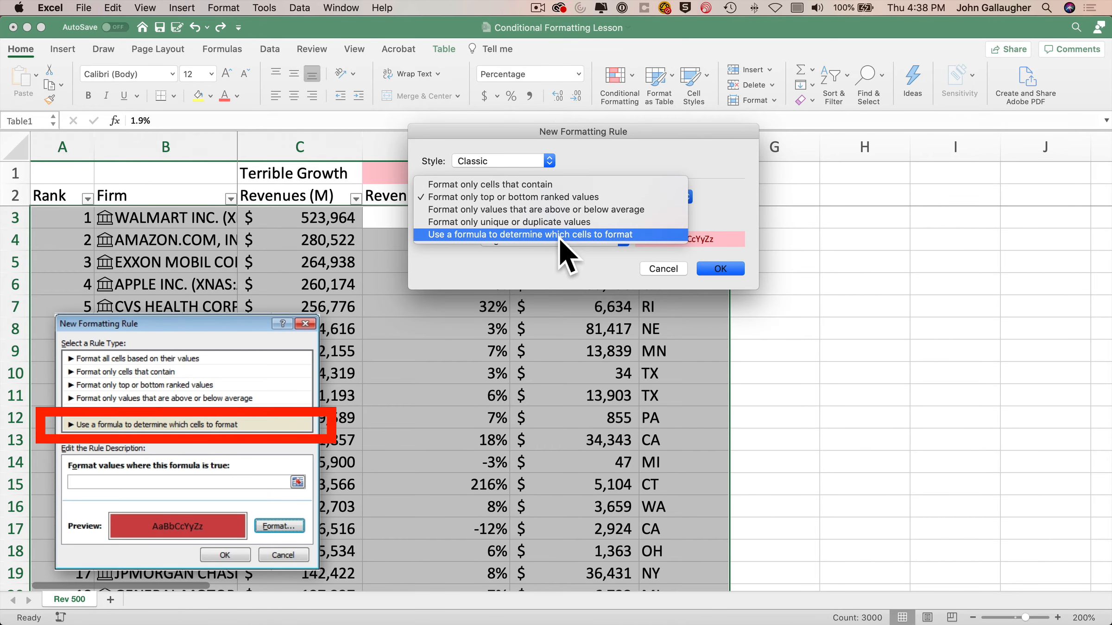
{"action": "left_click", "coordinate": [558, 237]}
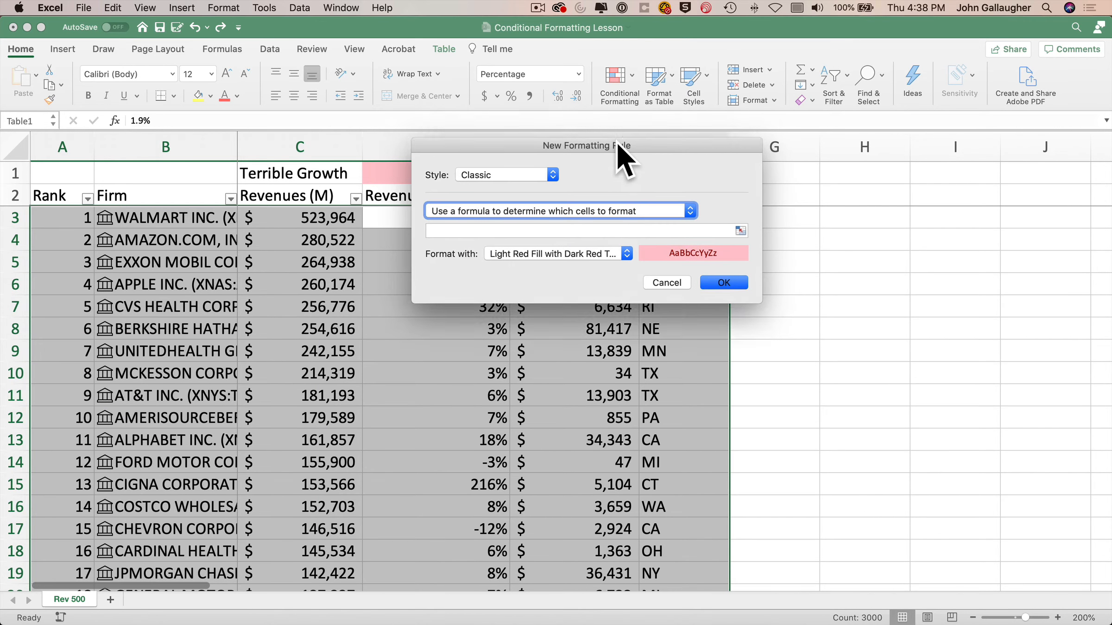
{"action": "left_click_drag", "start_coordinate": [614, 129], "coordinate": [665, 302]}
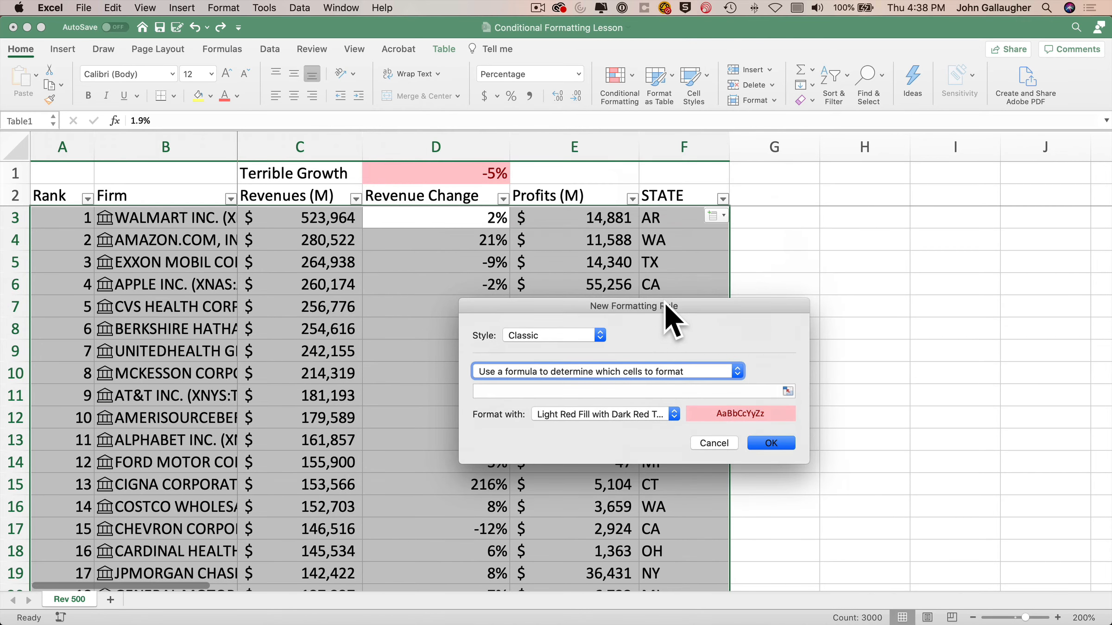
Enter the rule formula =$D3<=$D$1, comparing each row's Revenue Change with the Terrible Growth threshold.
{"action": "left_click", "coordinate": [570, 392]}
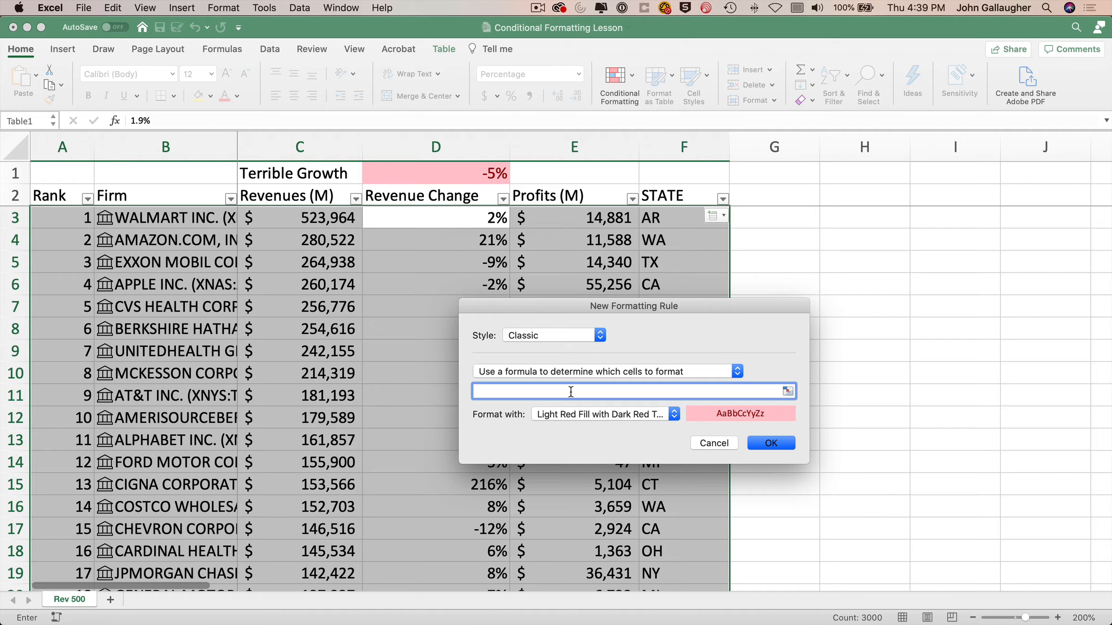
{"action": "type", "text": "="}
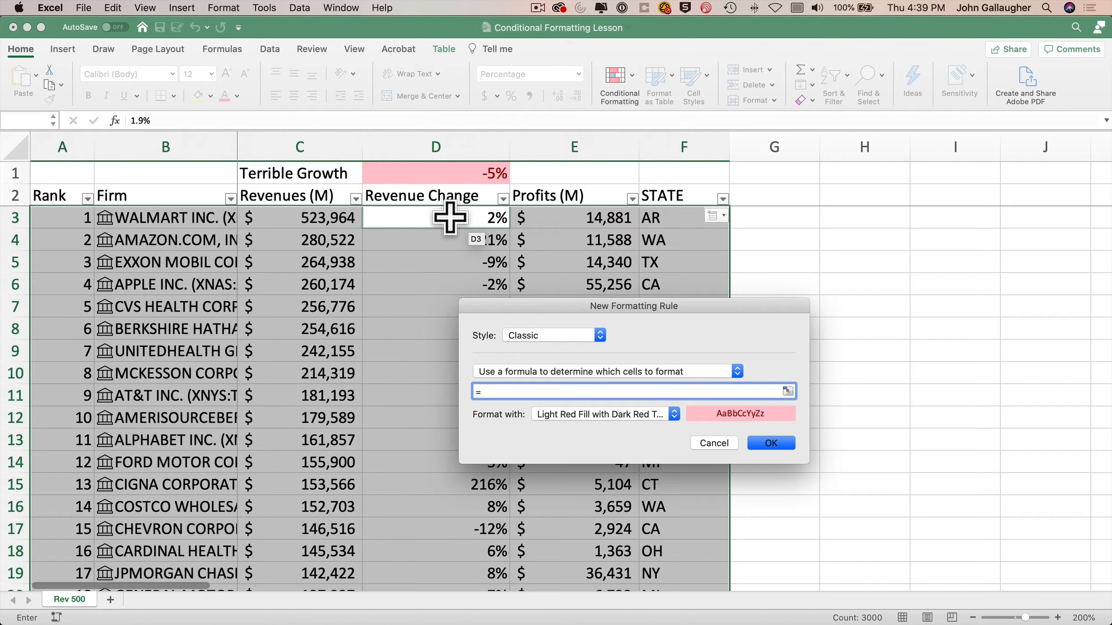
{"action": "left_click", "coordinate": [447, 217]}
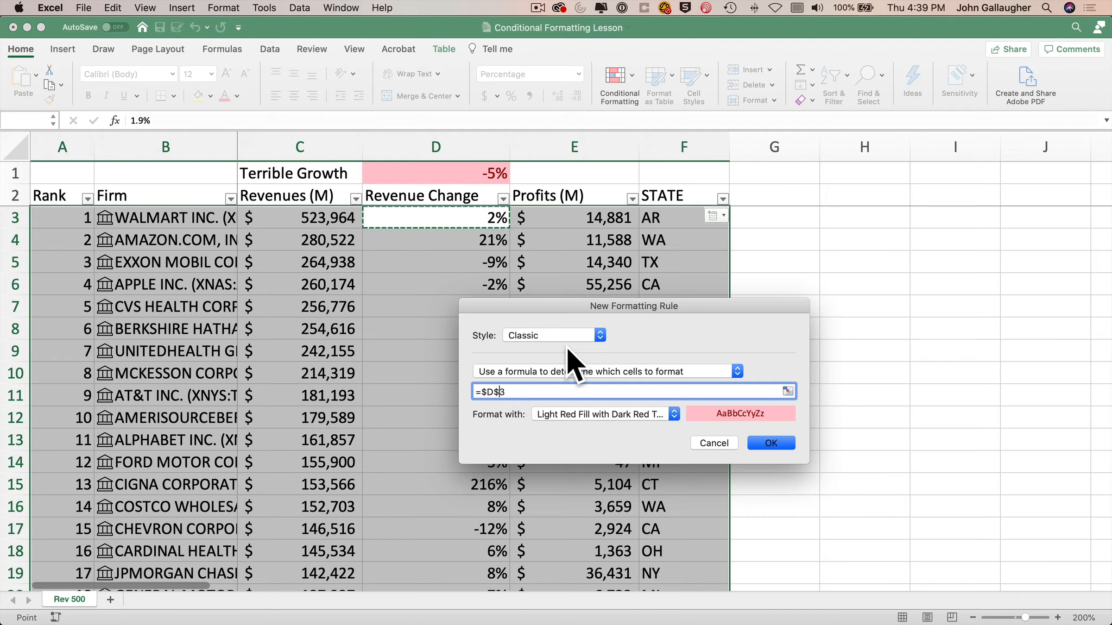
{"action": "key", "text": "BackSpace"}
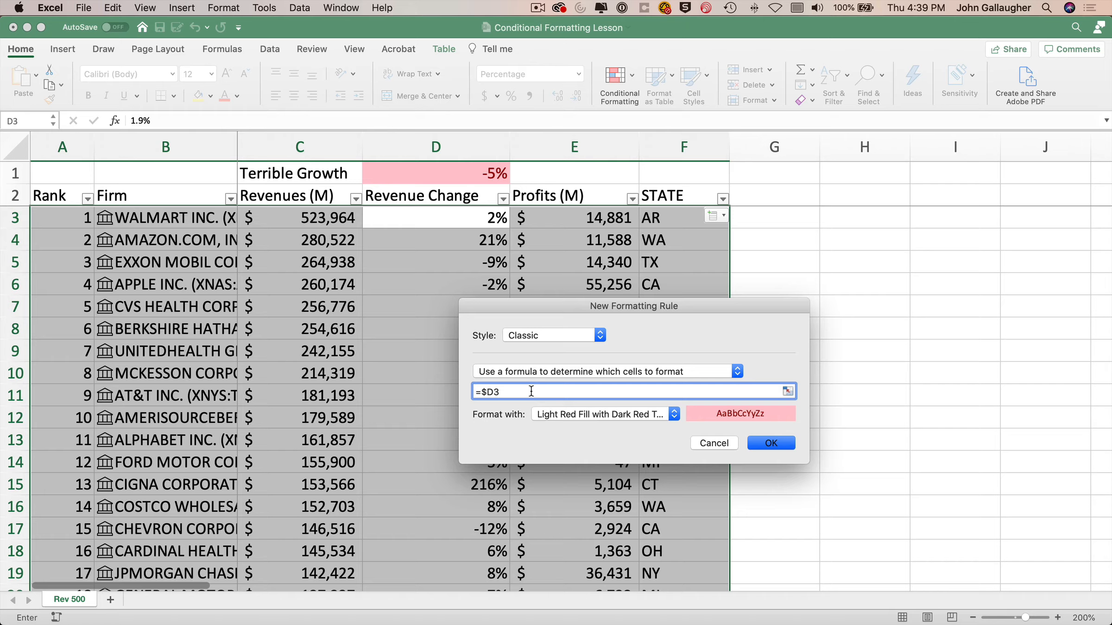
{"action": "type", "text": "<="}
{"action": "left_click", "coordinate": [478, 178]}
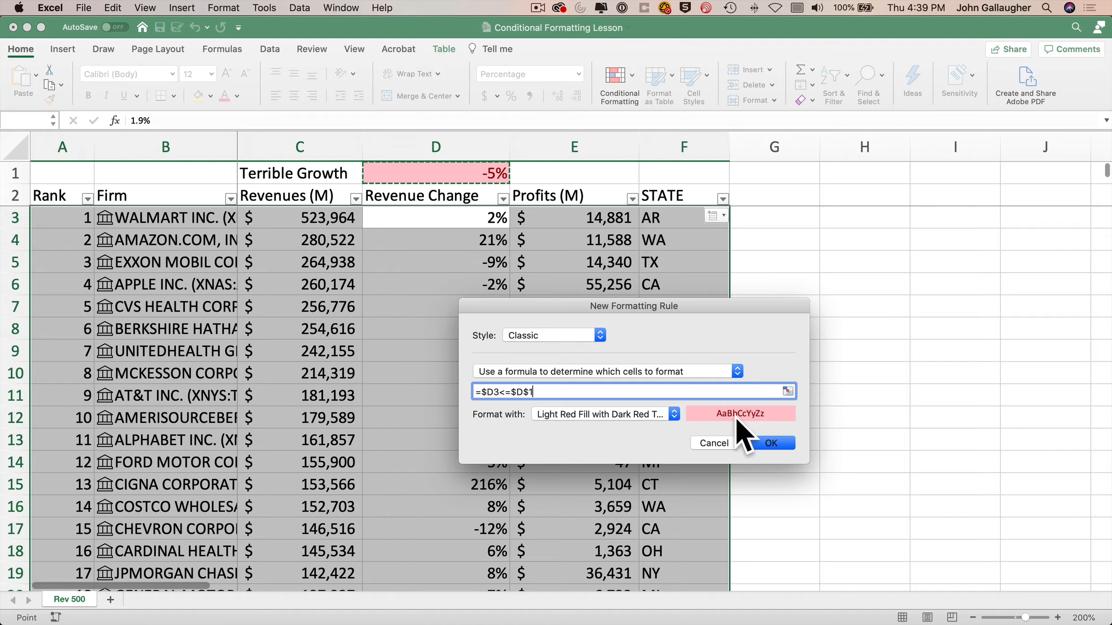
Apply the Terrible Growth rule to the table with Light Red Fill with Dark Red Text.
{"action": "left_click", "coordinate": [783, 443]}
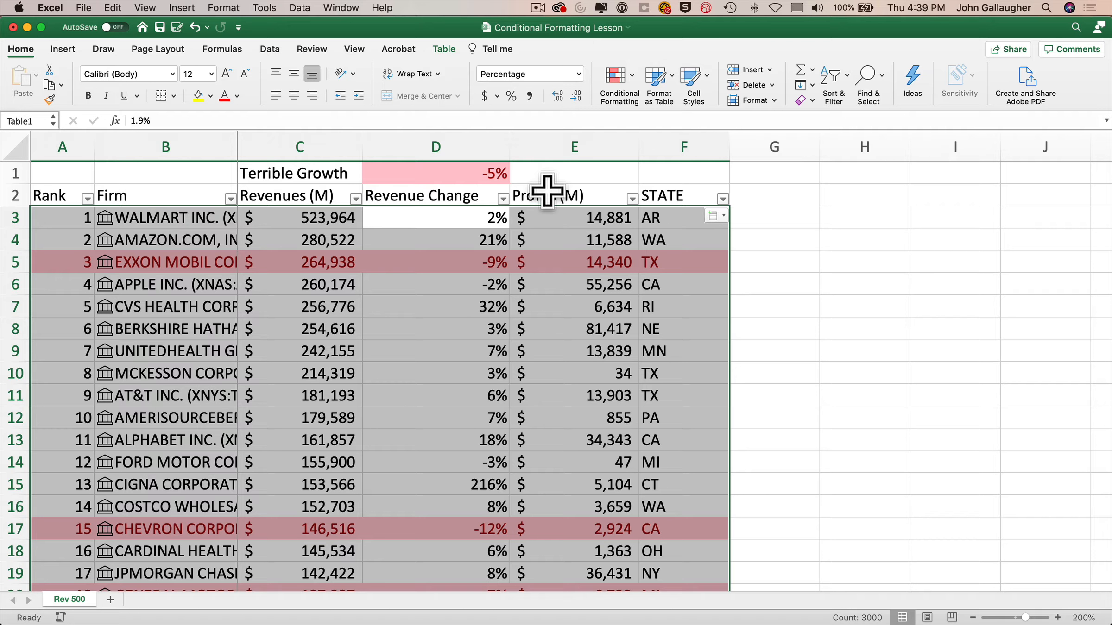
Test the Terrible Growth threshold in D1 with -10% and 0%, and restore it to -5%.
{"action": "left_click", "coordinate": [491, 174]}
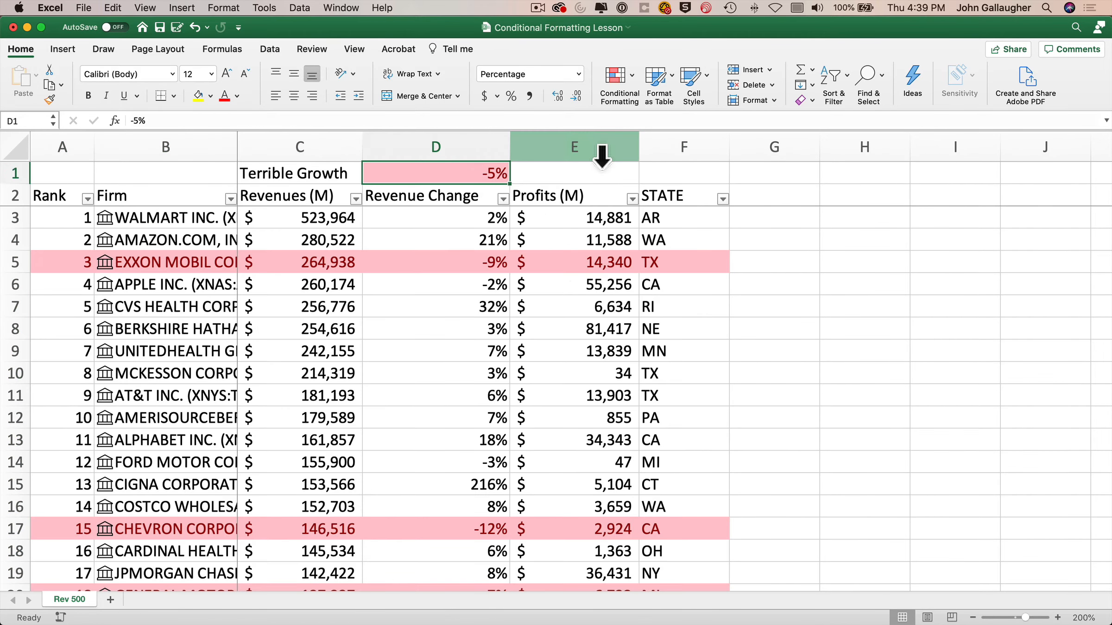
{"action": "type", "text": "-10"}
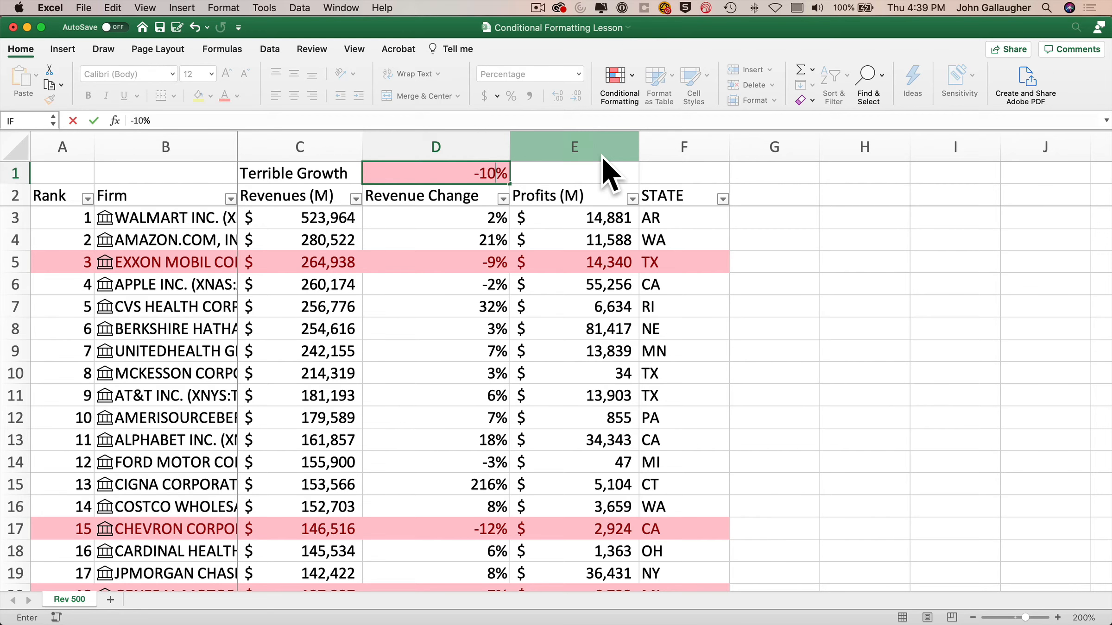
{"action": "key", "text": "Return"}
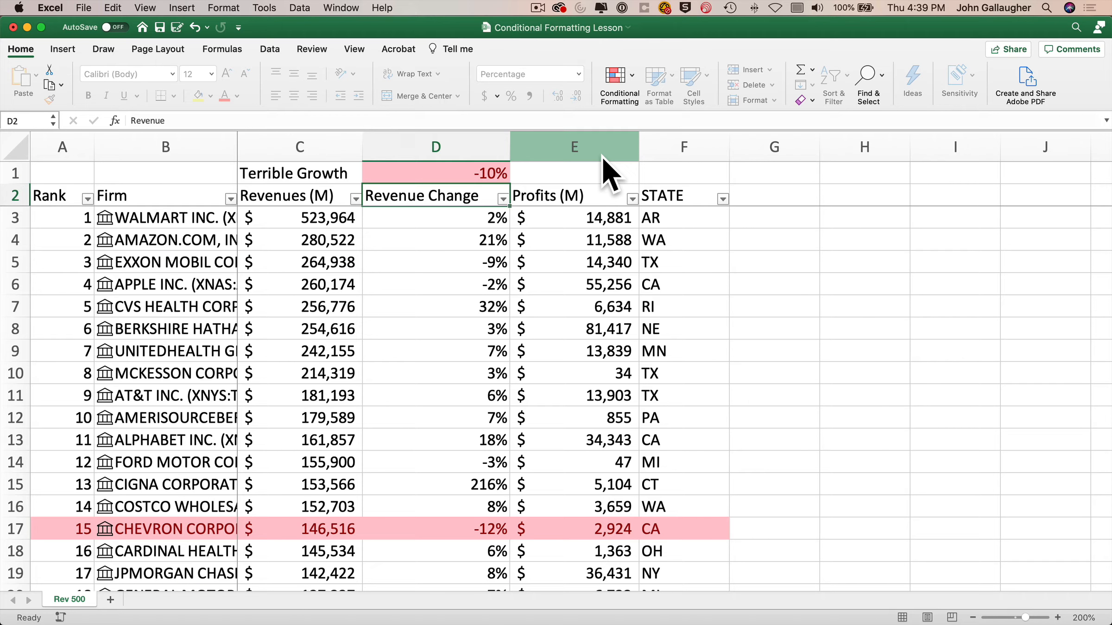
{"action": "left_click", "coordinate": [493, 172]}
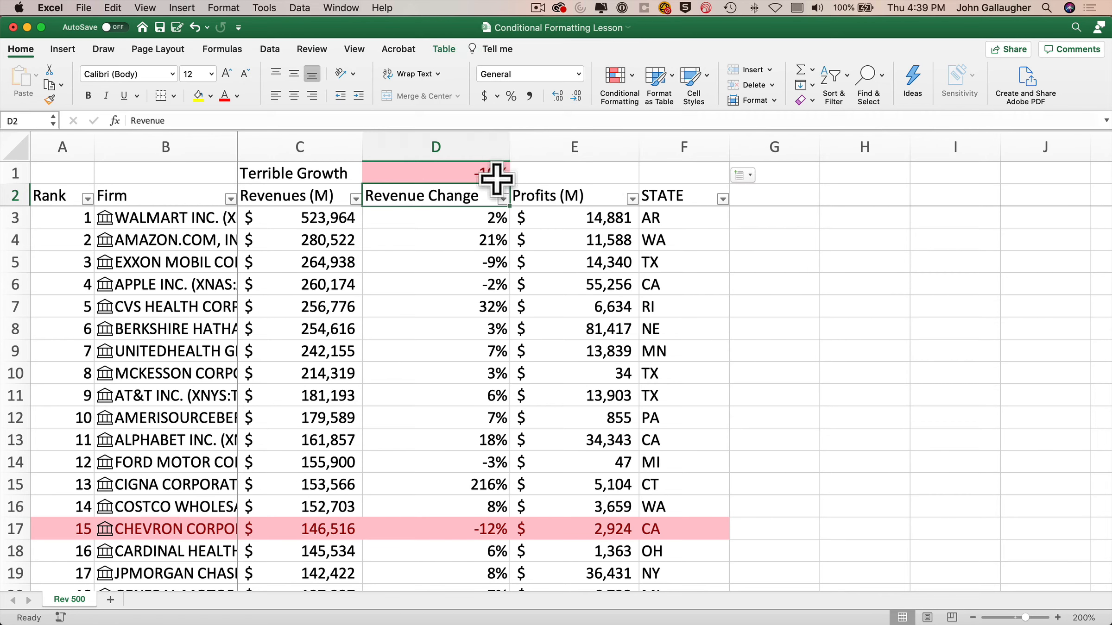
{"action": "type", "text": "0"}
{"action": "key", "text": "Return"}
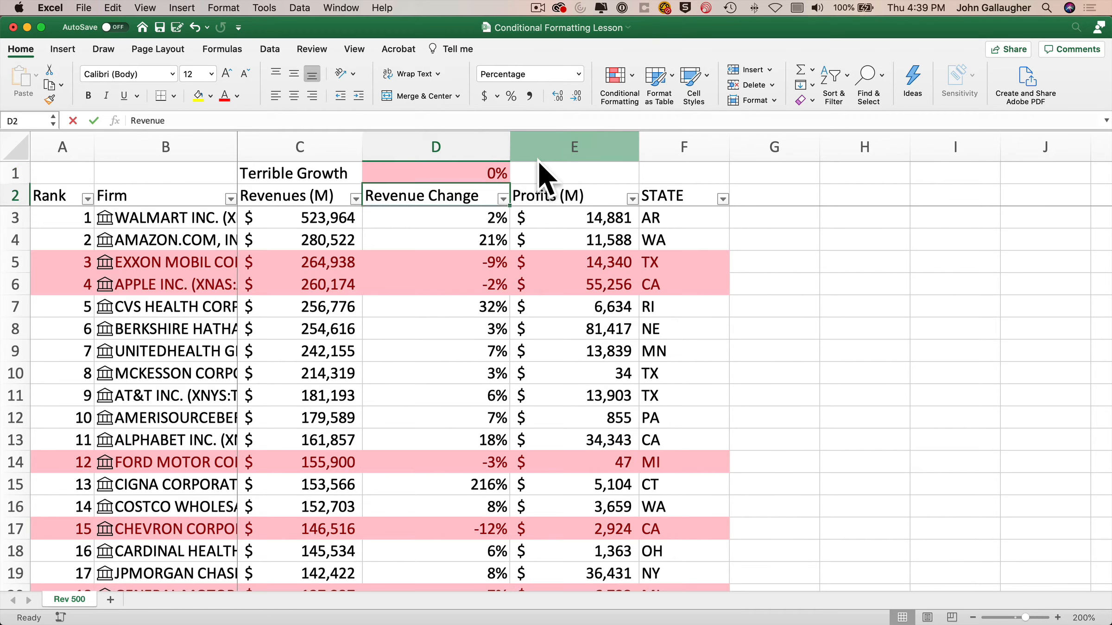
{"action": "left_click", "coordinate": [485, 170]}
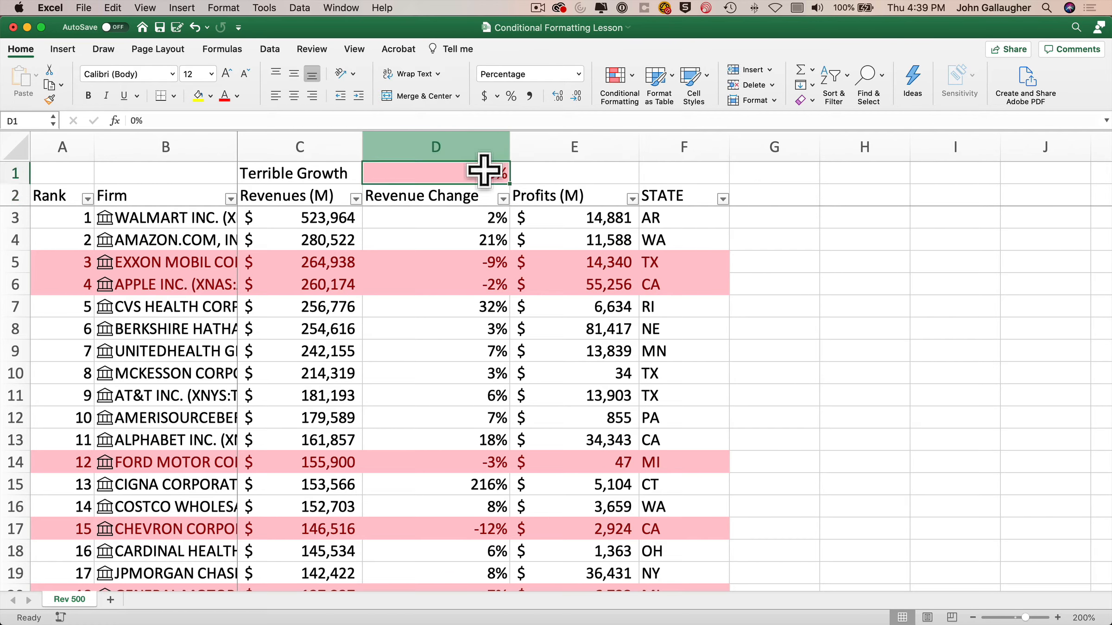
{"action": "type", "text": "-5"}
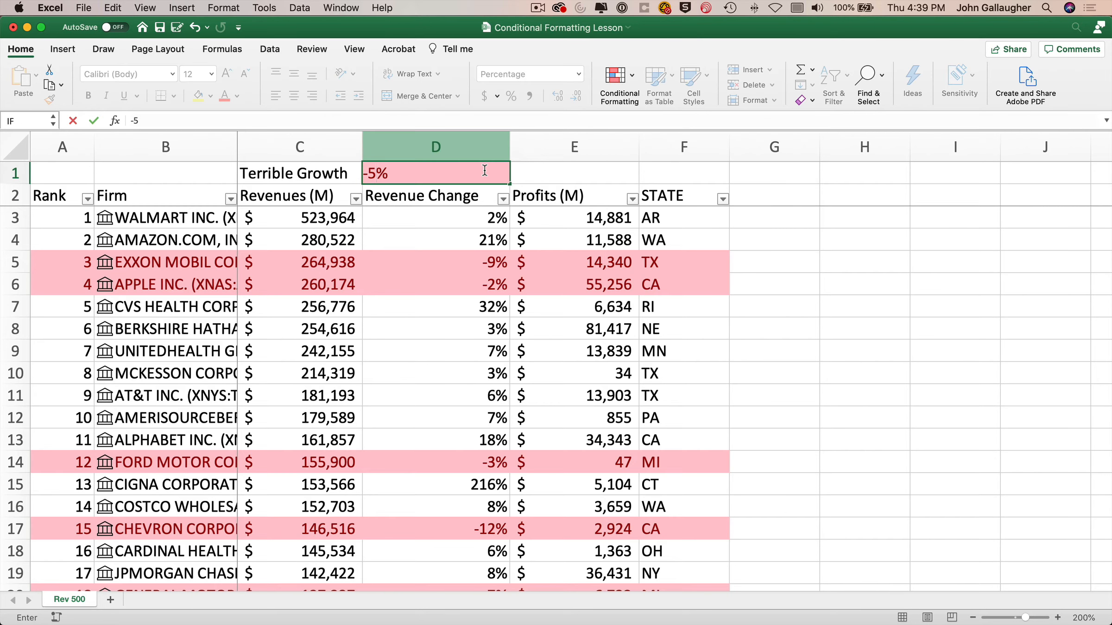
{"action": "key", "text": "Return"}
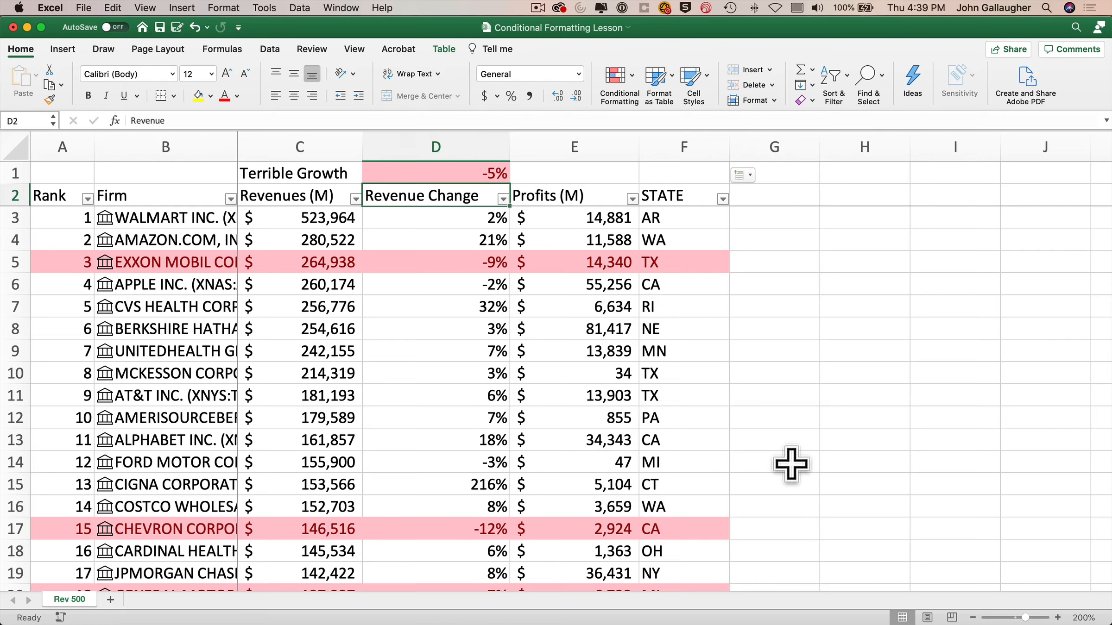
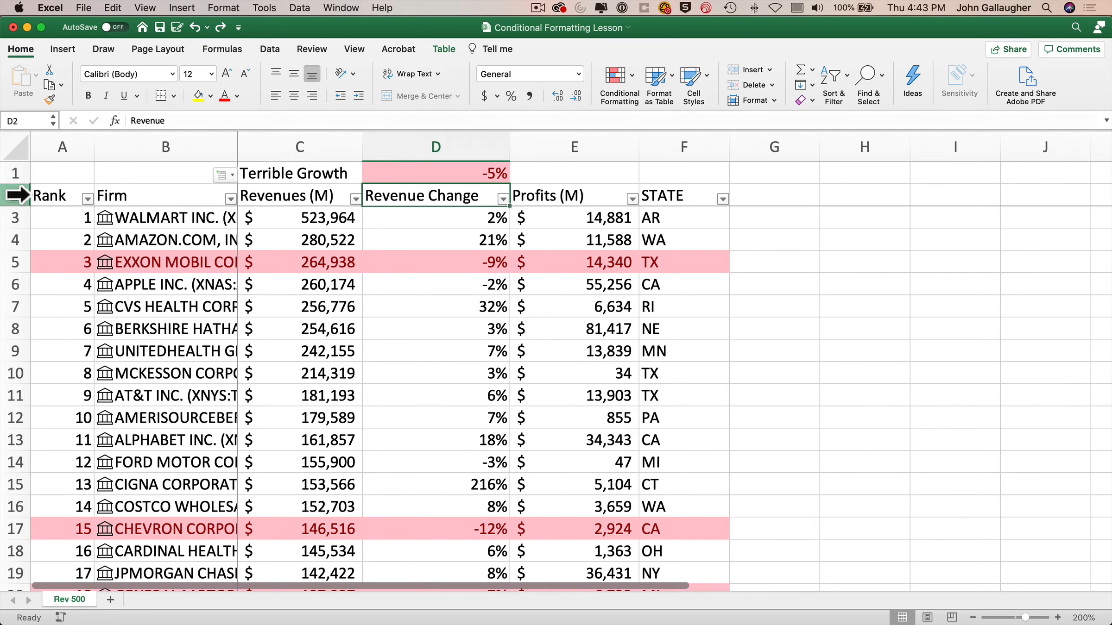
Insert a row above the table's header row and label its cell C2 Solid Growth.
{"action": "left_click", "coordinate": [13, 195]}
{"action": "right_click", "coordinate": [16, 197]}
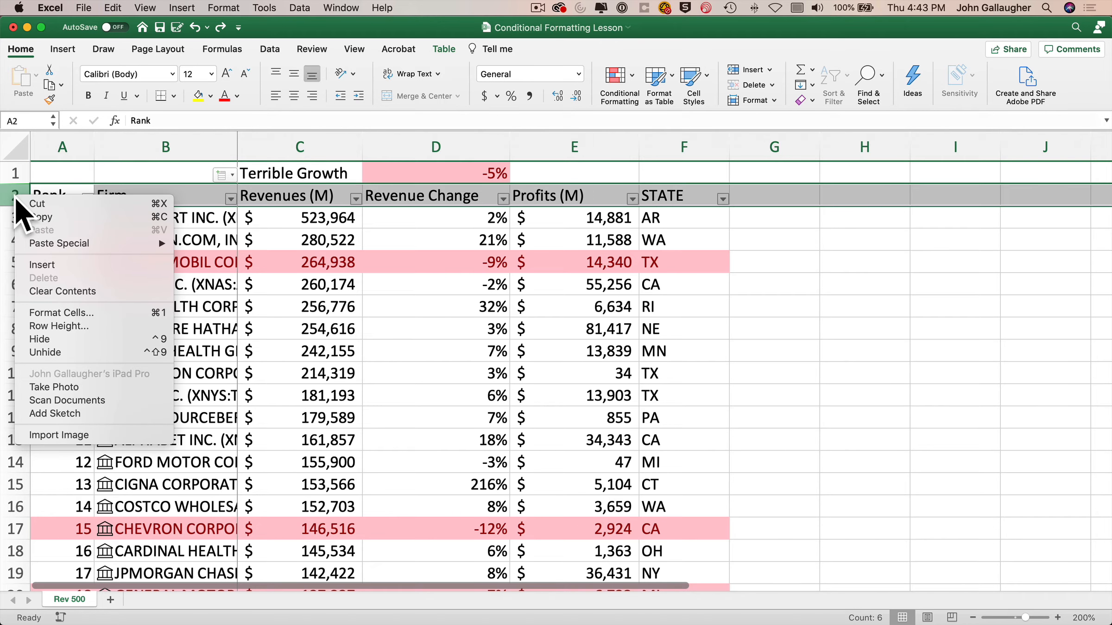
{"action": "left_click", "coordinate": [40, 265]}
{"action": "left_click", "coordinate": [264, 200]}
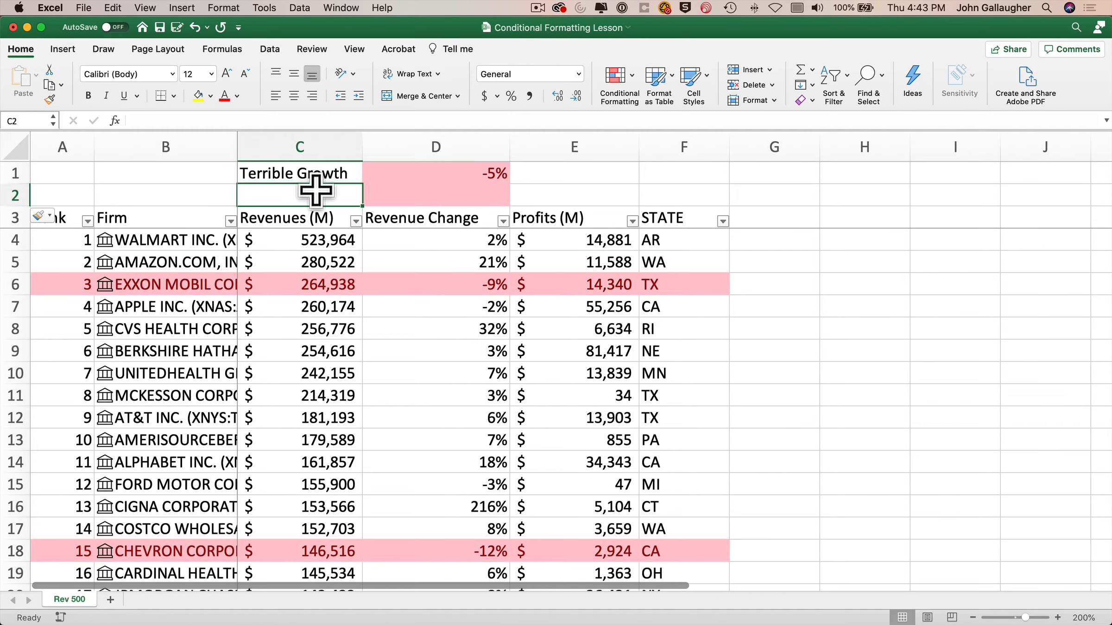
{"action": "type", "text": "Solid Growth"}
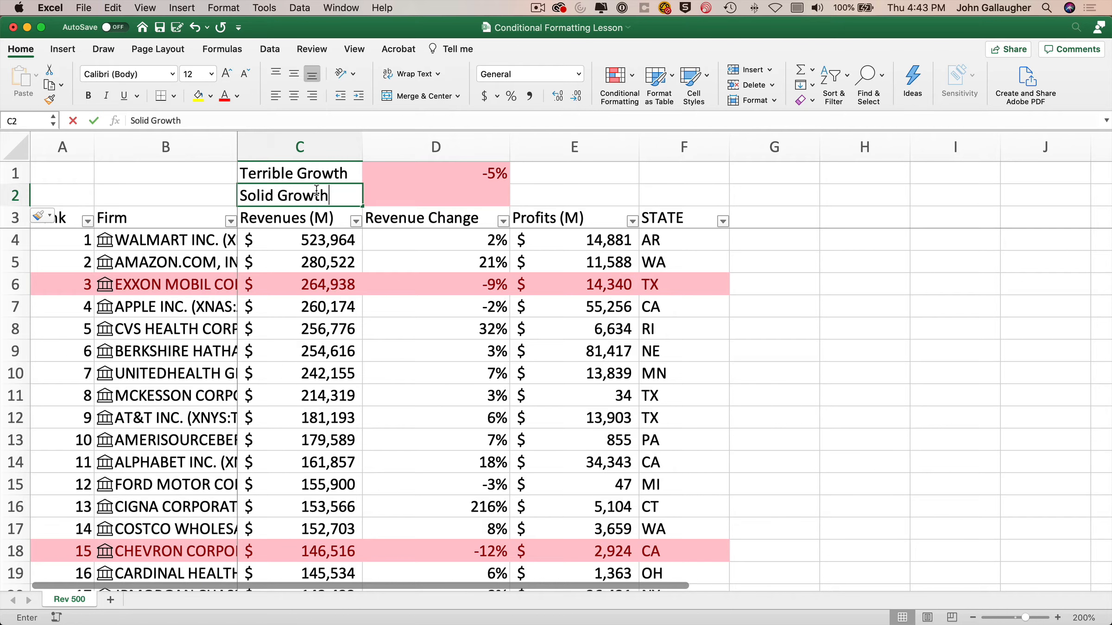
{"action": "key", "text": "Tab"}
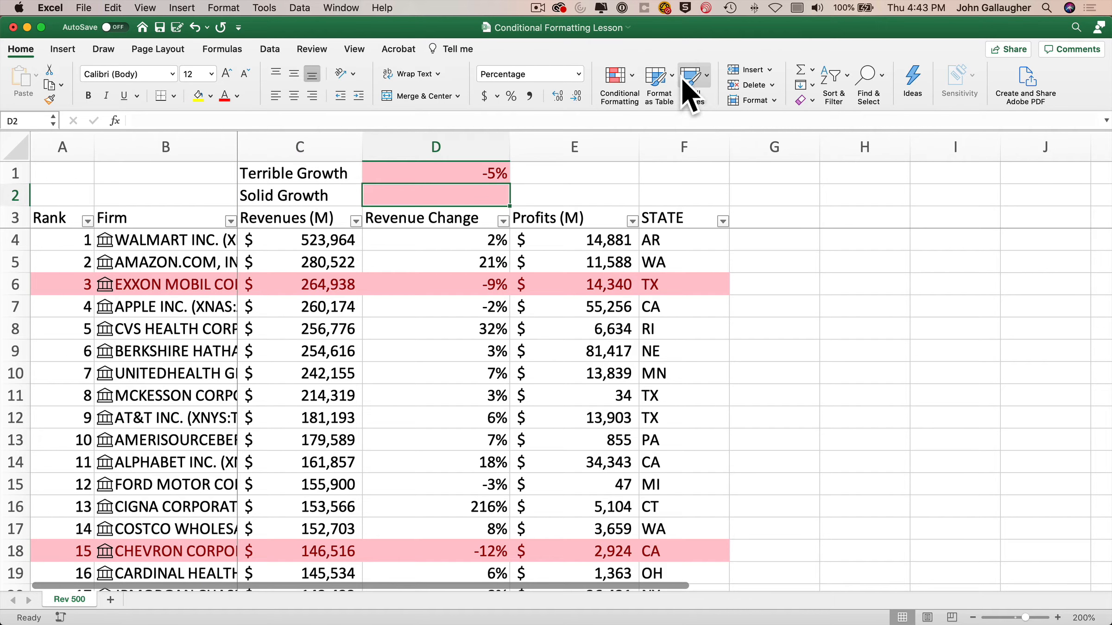
Apply the Good cell style to D2 and enter 10% as the Solid Growth threshold.
{"action": "left_click", "coordinate": [709, 77]}
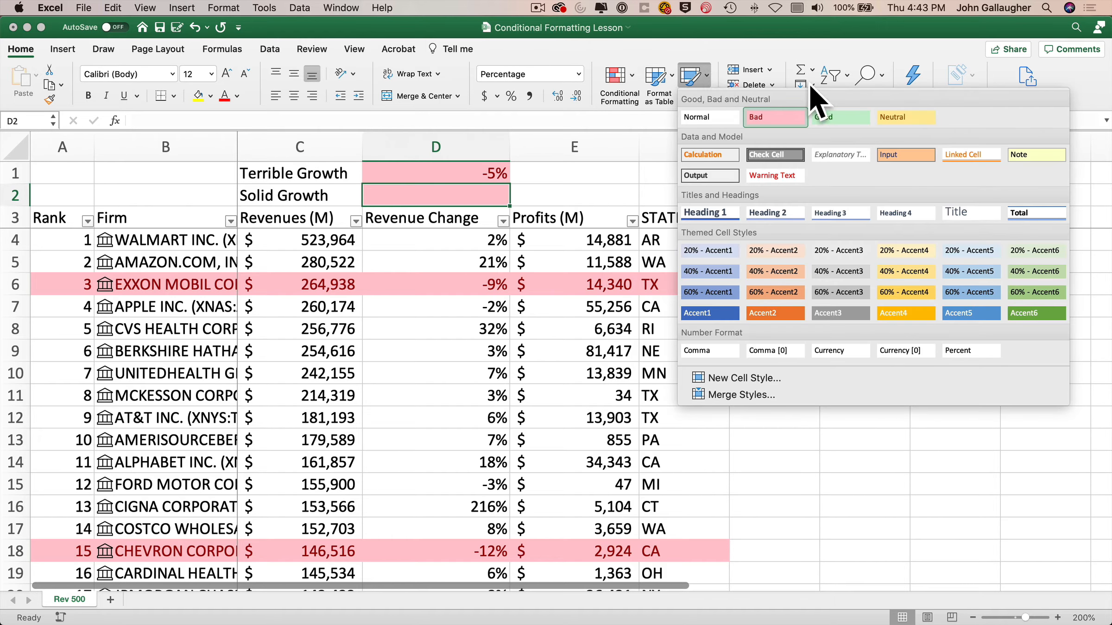
{"action": "left_click", "coordinate": [841, 119]}
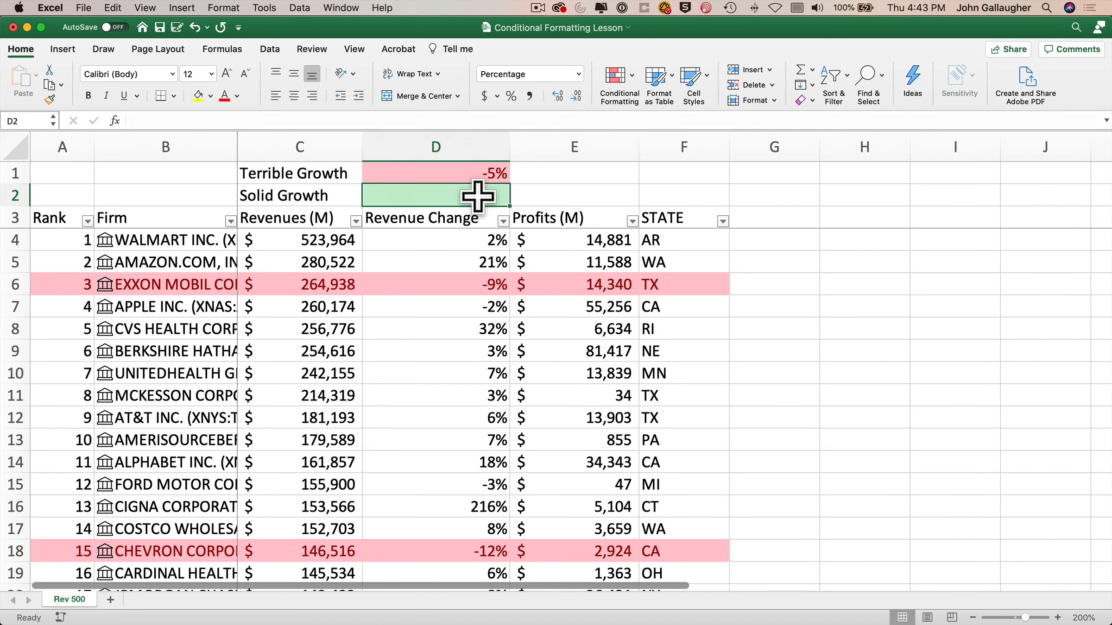
{"action": "type", "text": "10%"}
{"action": "key", "text": "Tab"}
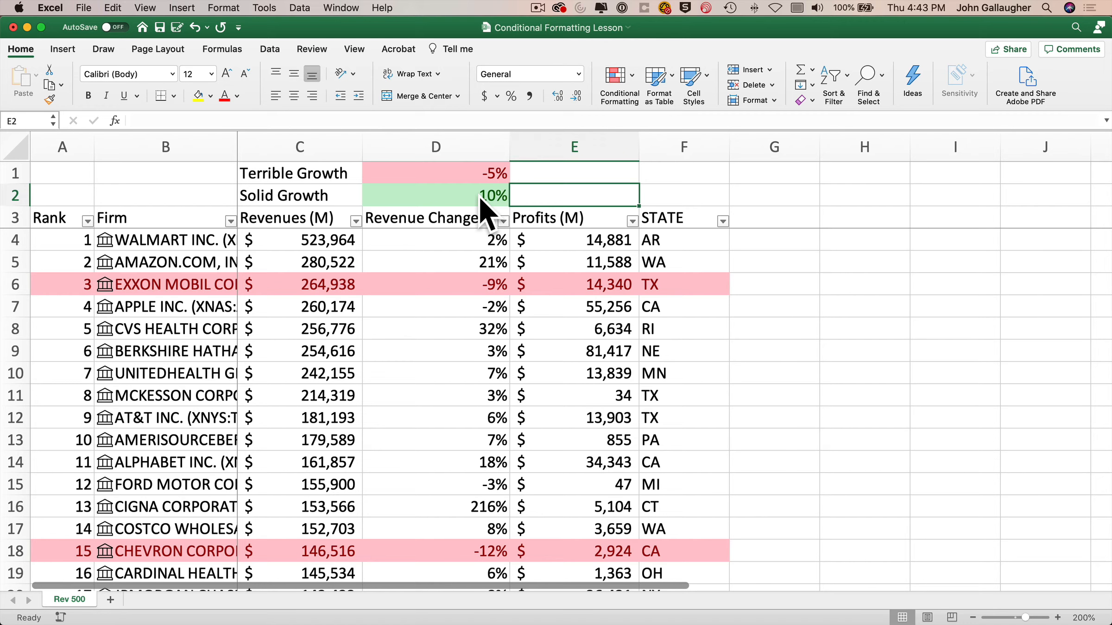
Select all table data from D4, start a Classic-style rule that uses a formula, and move its dialog clear of the threshold cells.
{"action": "left_click", "coordinate": [449, 240]}
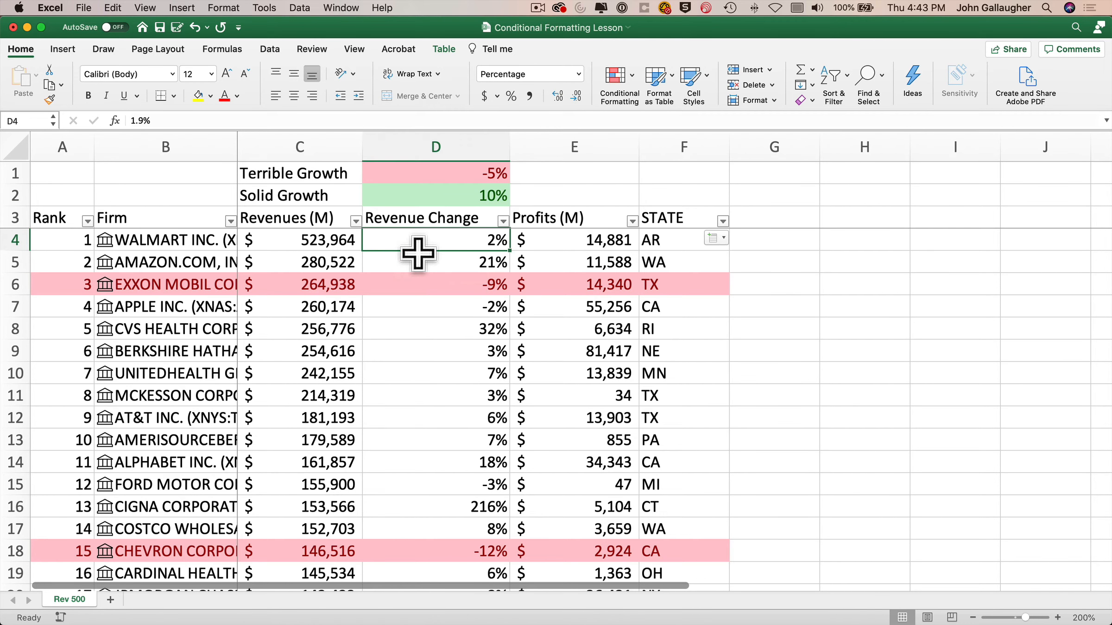
{"action": "key", "text": "super+a"}
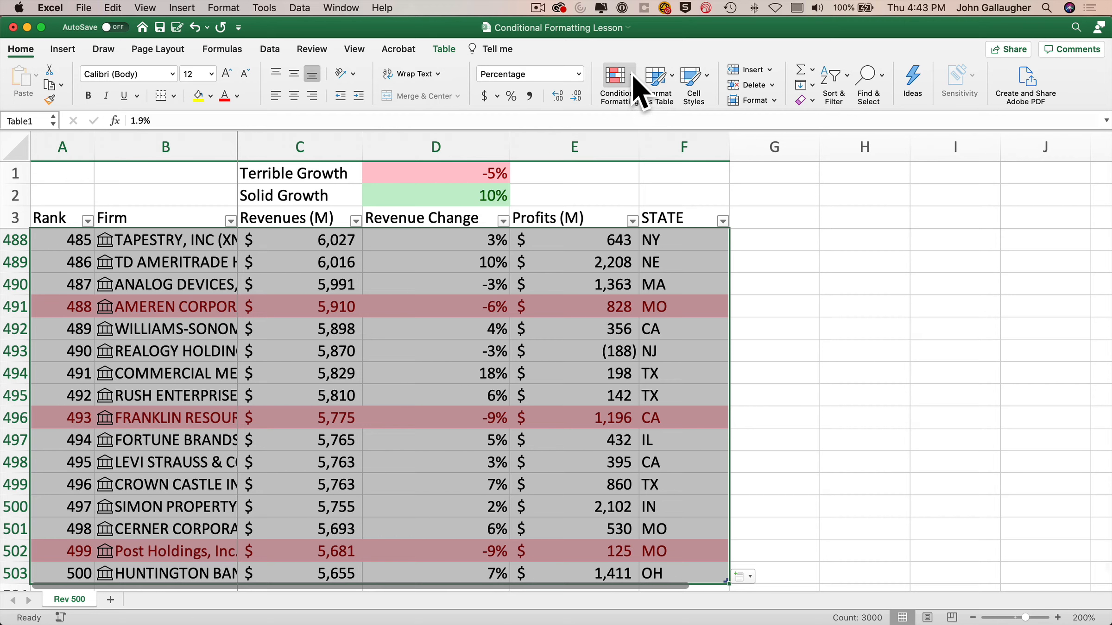
{"action": "left_click", "coordinate": [632, 78]}
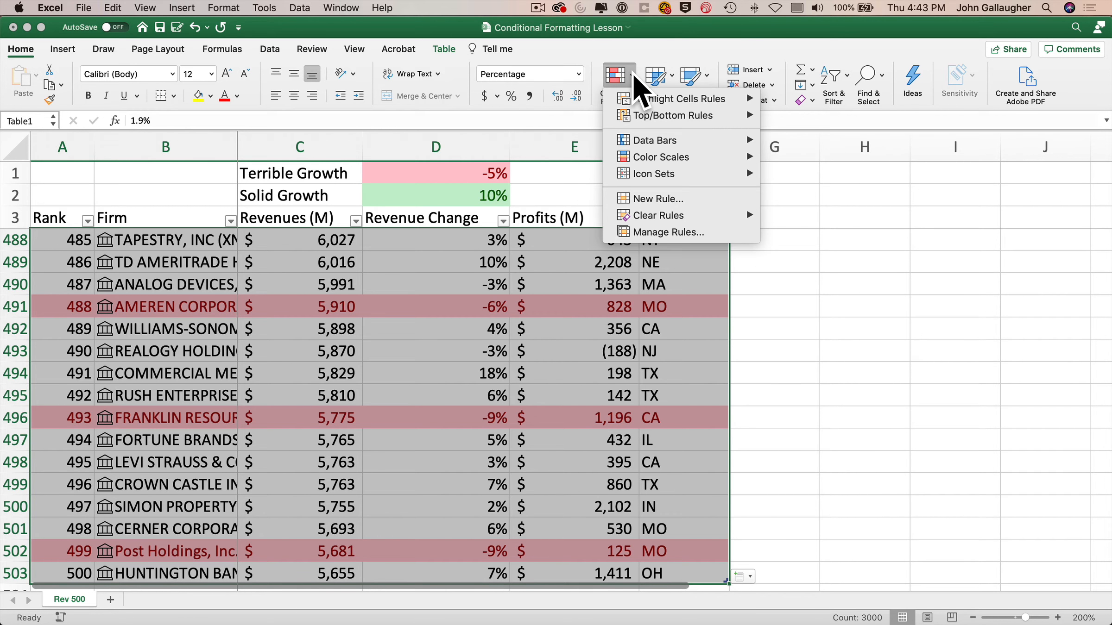
{"action": "left_click", "coordinate": [666, 199]}
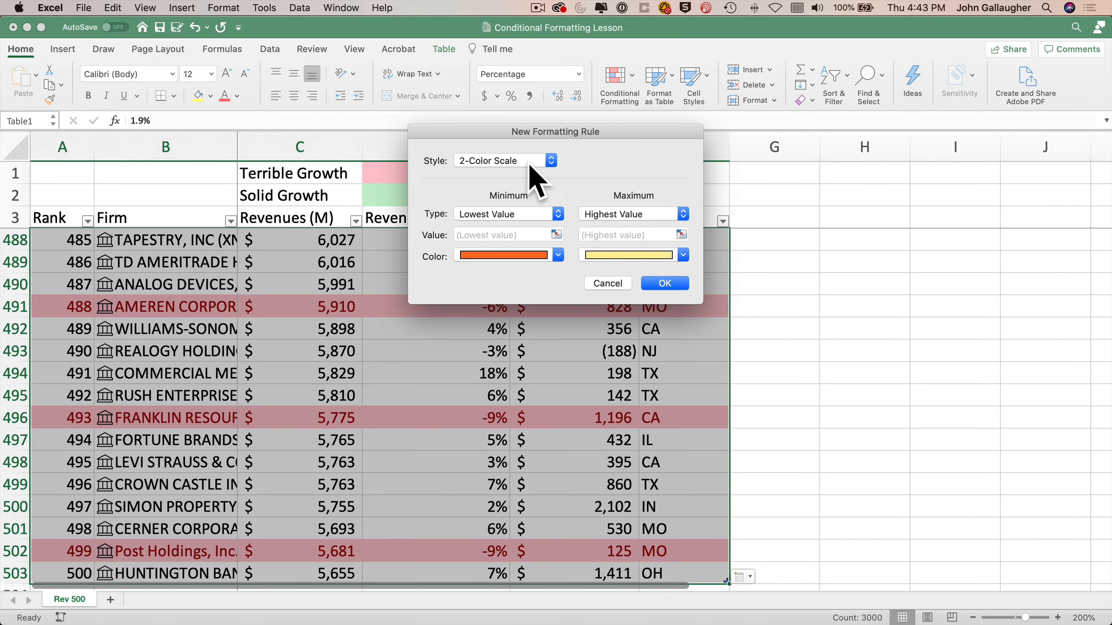
{"action": "left_click", "coordinate": [551, 160]}
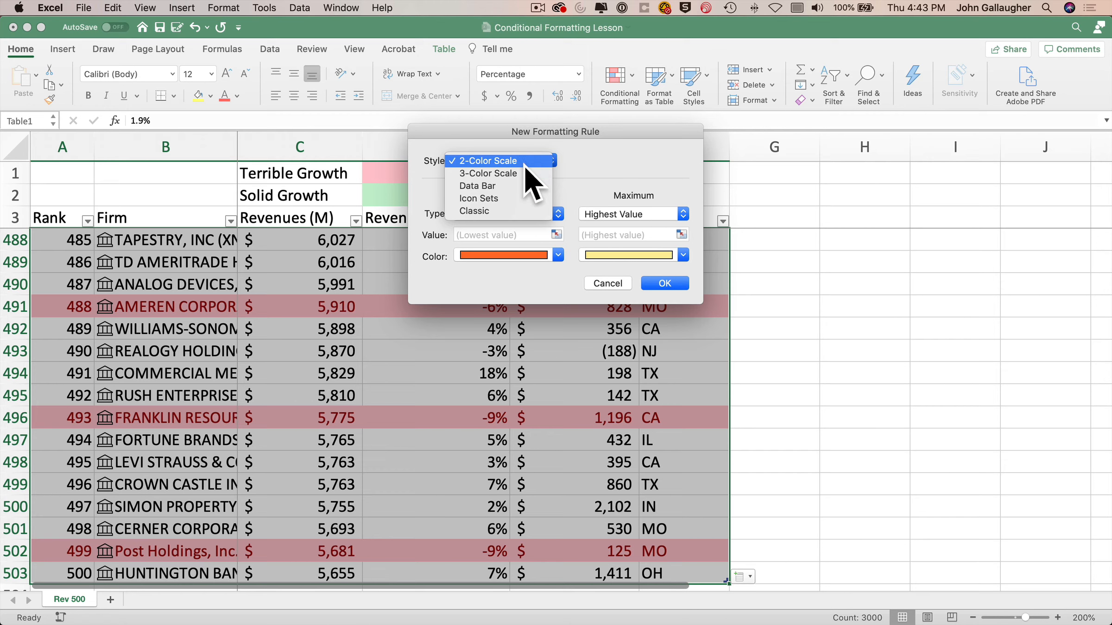
{"action": "left_click", "coordinate": [525, 213]}
{"action": "left_click", "coordinate": [531, 191]}
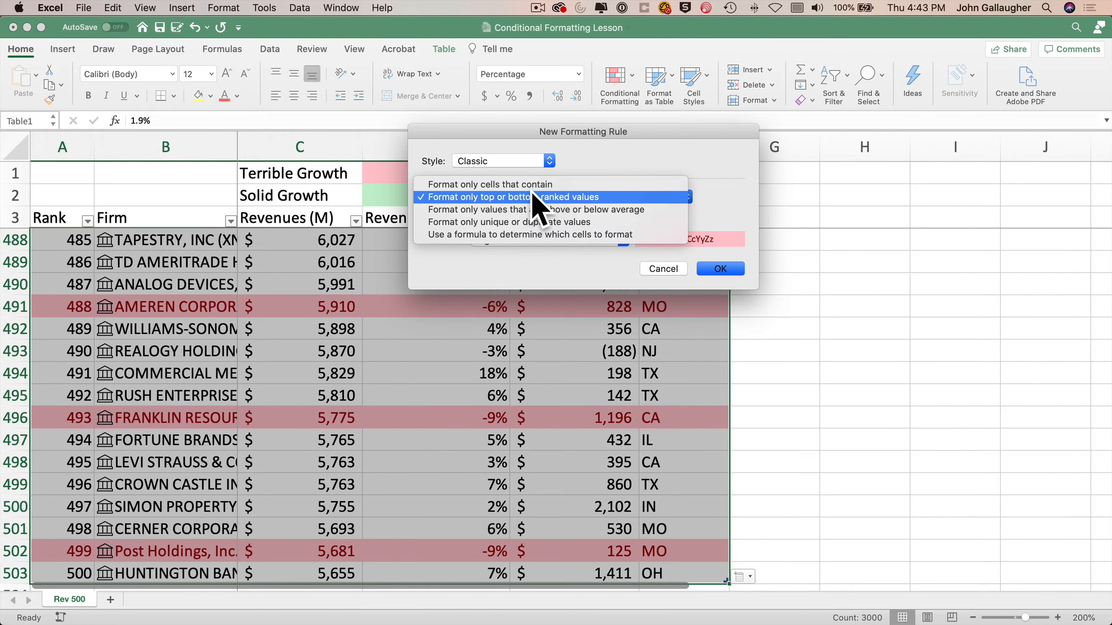
{"action": "left_click", "coordinate": [534, 234]}
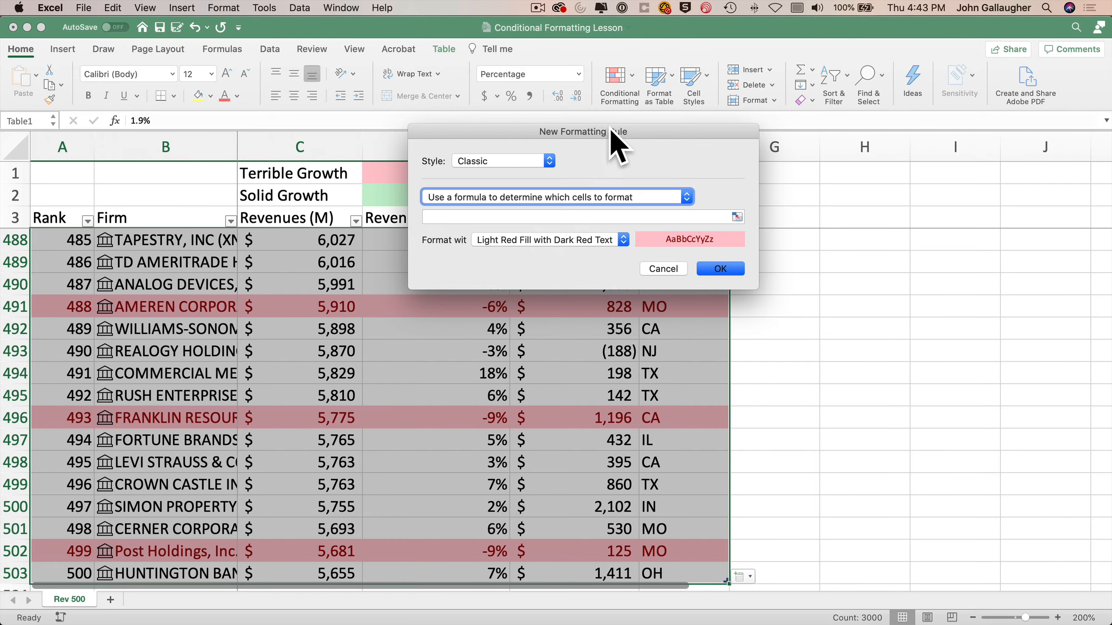
{"action": "left_click_drag", "start_coordinate": [609, 129], "coordinate": [706, 323]}
Enter the rule formula =$D4>=$D$2, comparing each row's Revenue Change with the Solid Growth threshold.
{"action": "left_click", "coordinate": [566, 410]}
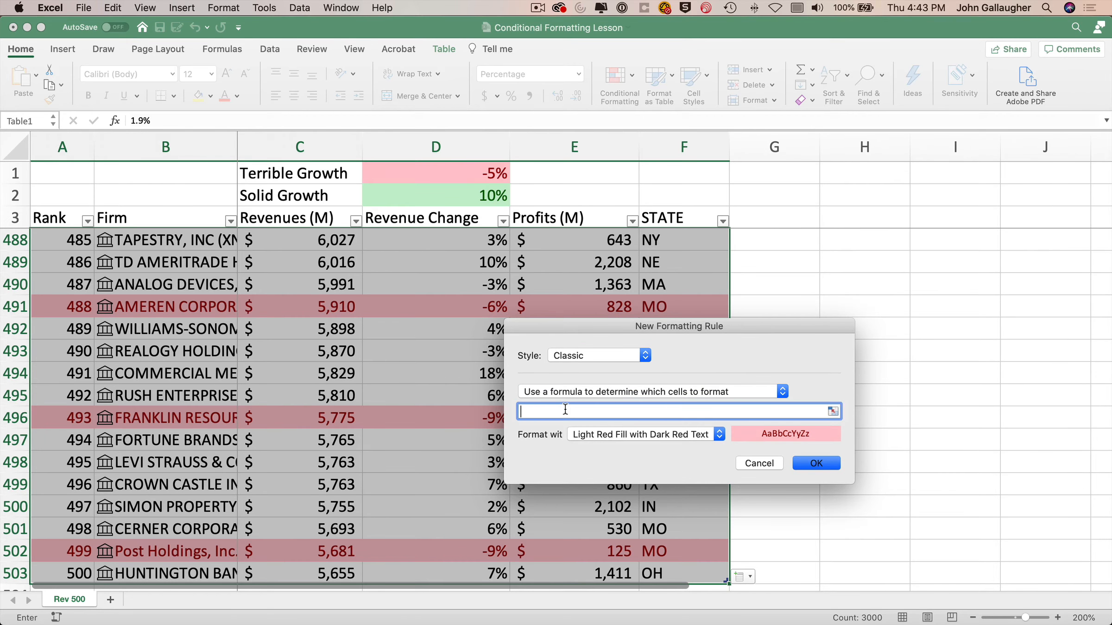
{"action": "type", "text": "="}
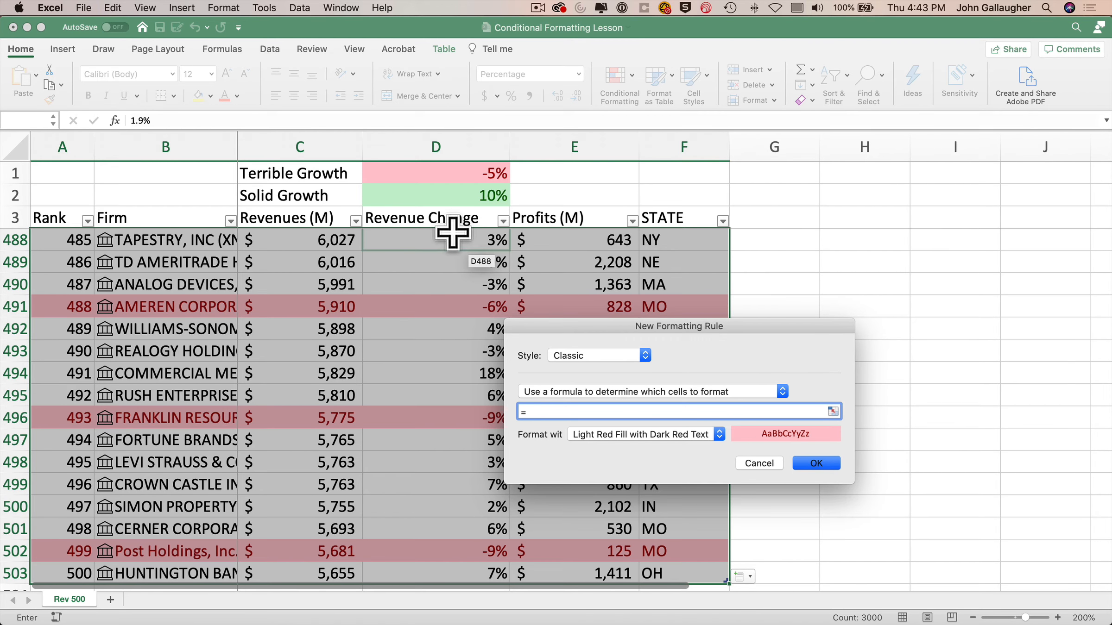
{"action": "left_click", "coordinate": [486, 240]}
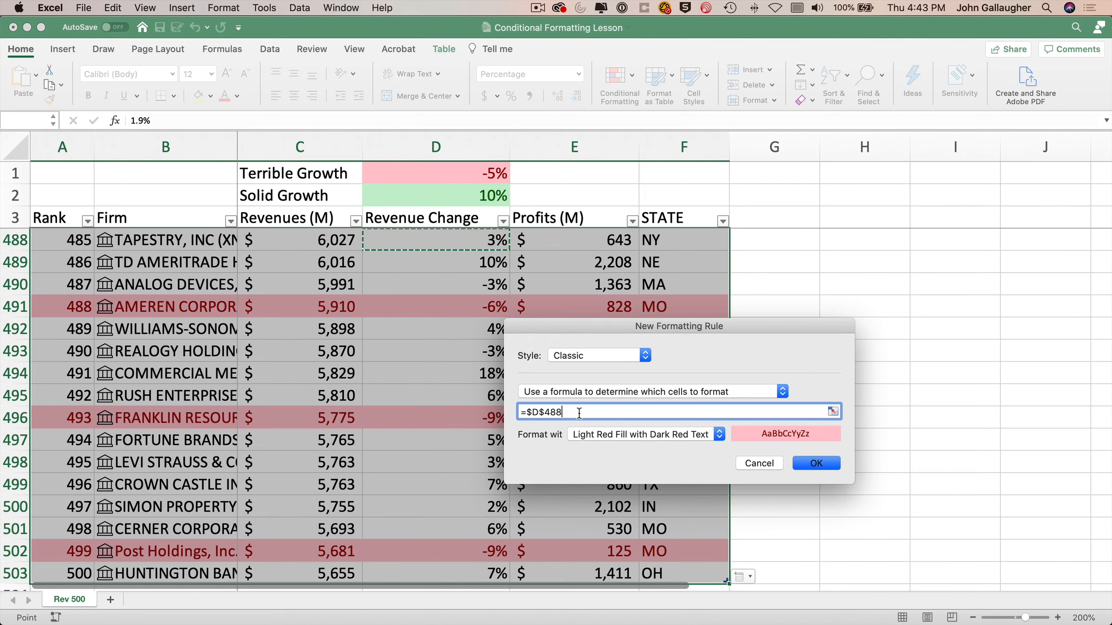
{"action": "key", "text": "BackSpace"}
{"action": "key", "text": "BackSpace"}
{"action": "key", "text": "BackSpace"}
{"action": "key", "text": "BackSpace"}
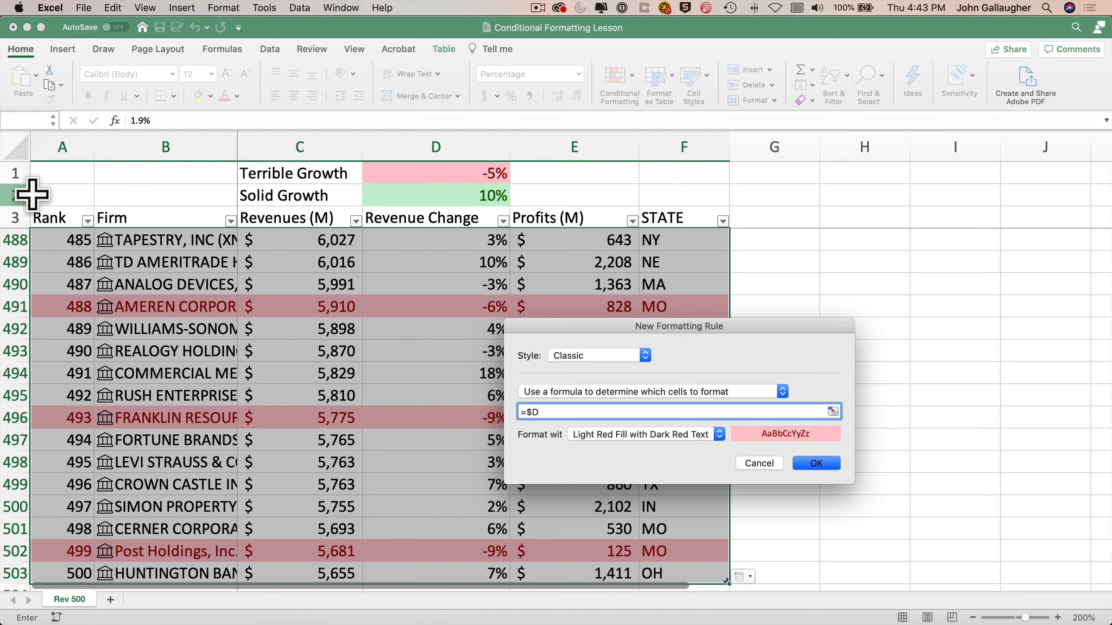
{"action": "type", "text": "4"}
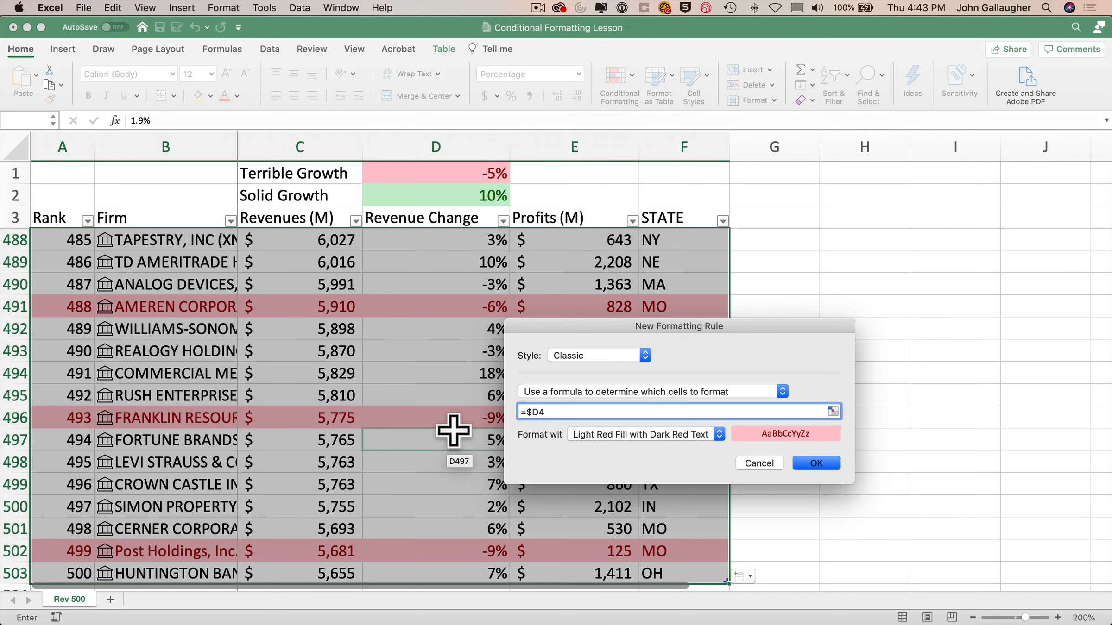
{"action": "type", "text": ">="}
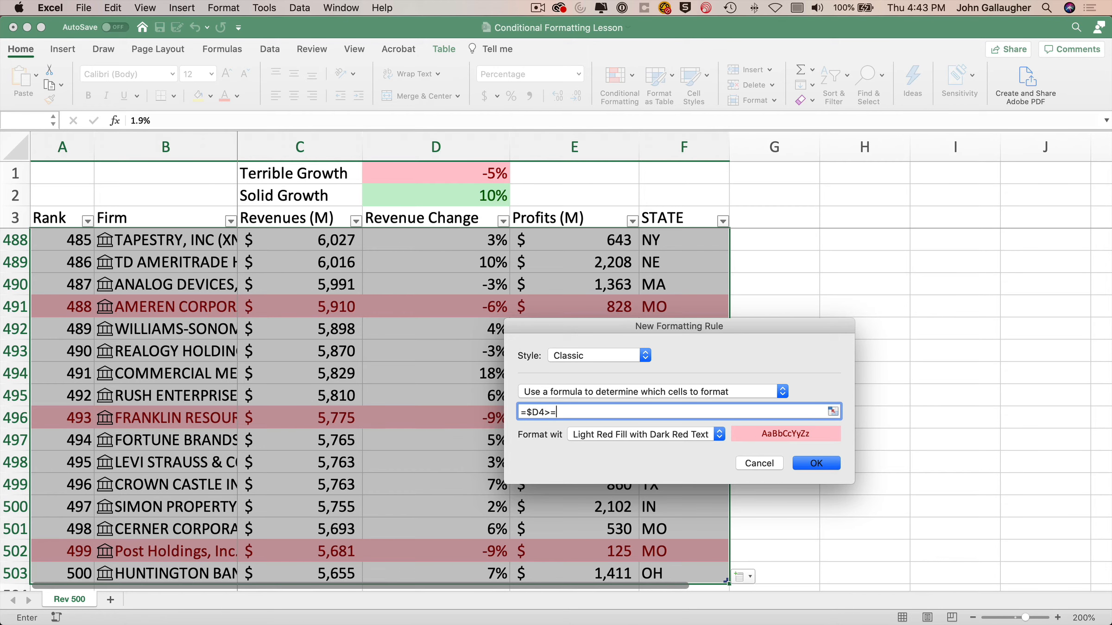
{"action": "left_click", "coordinate": [452, 194]}
Set the rule's format to Green Fill with Dark Green Text and apply it to the table.
{"action": "scroll", "coordinate": [459, 310], "scroll_direction": "up", "scroll_amount": 10}
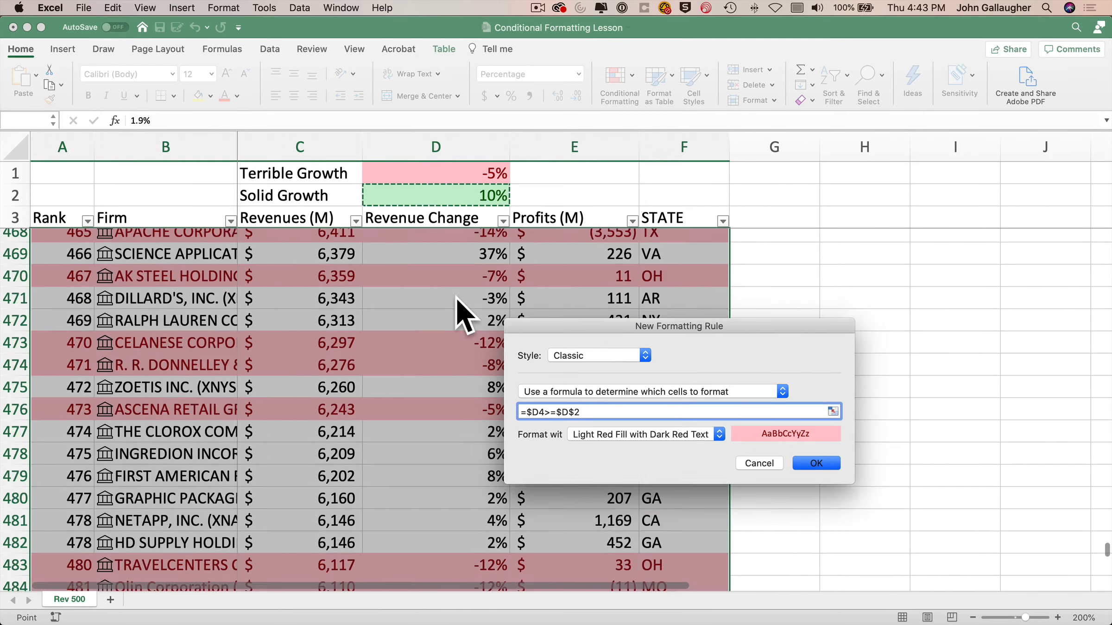
{"action": "scroll", "coordinate": [459, 310], "scroll_direction": "up", "scroll_amount": 15}
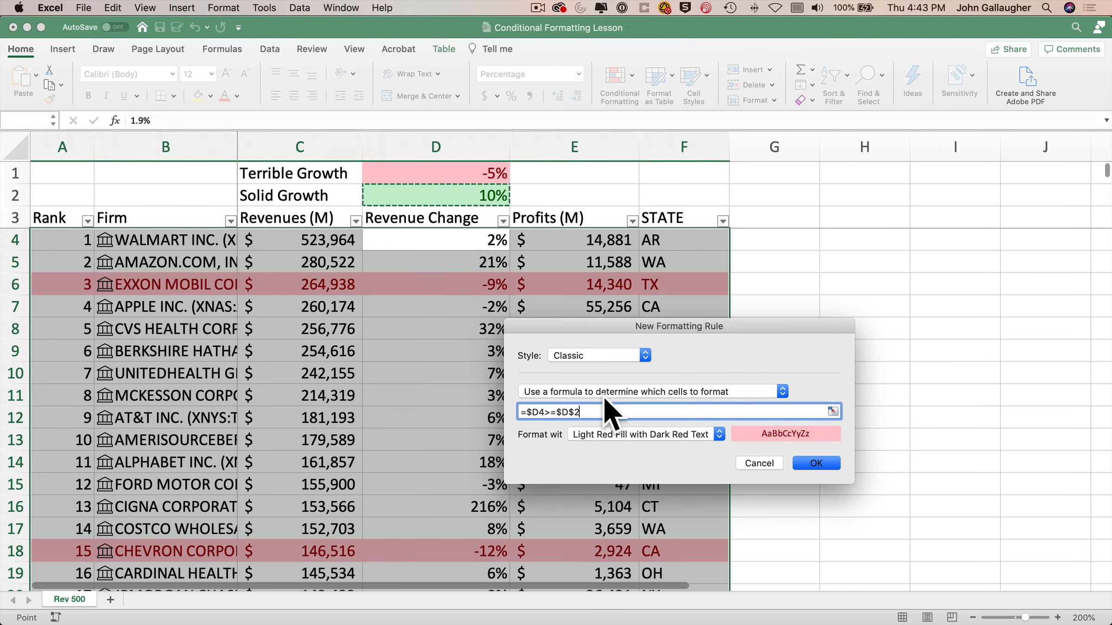
{"action": "left_click", "coordinate": [707, 436]}
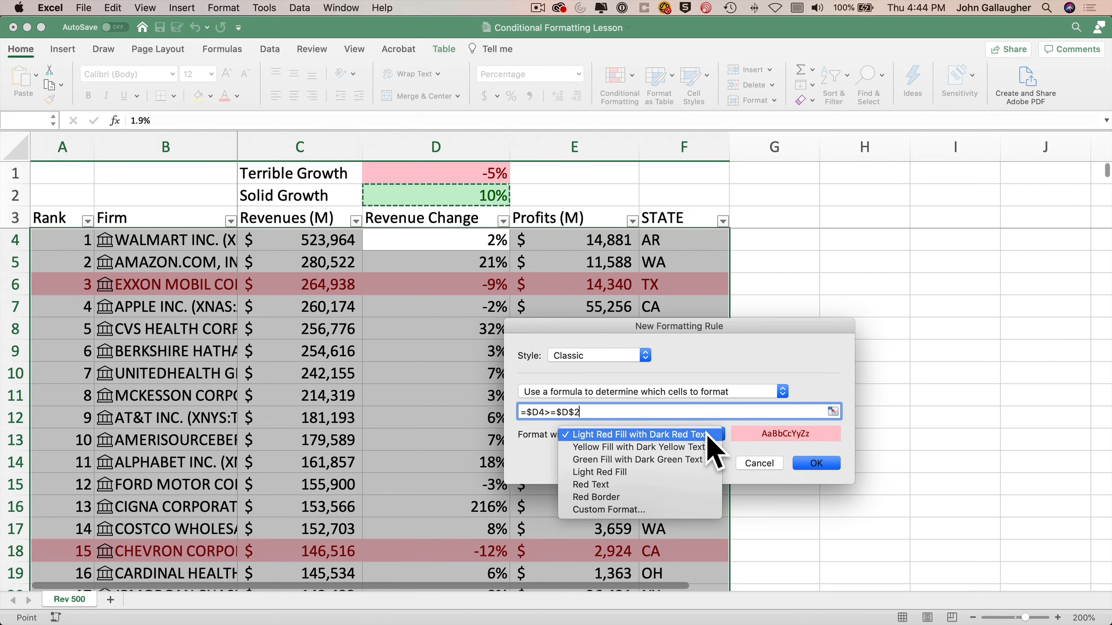
{"action": "left_click", "coordinate": [704, 460]}
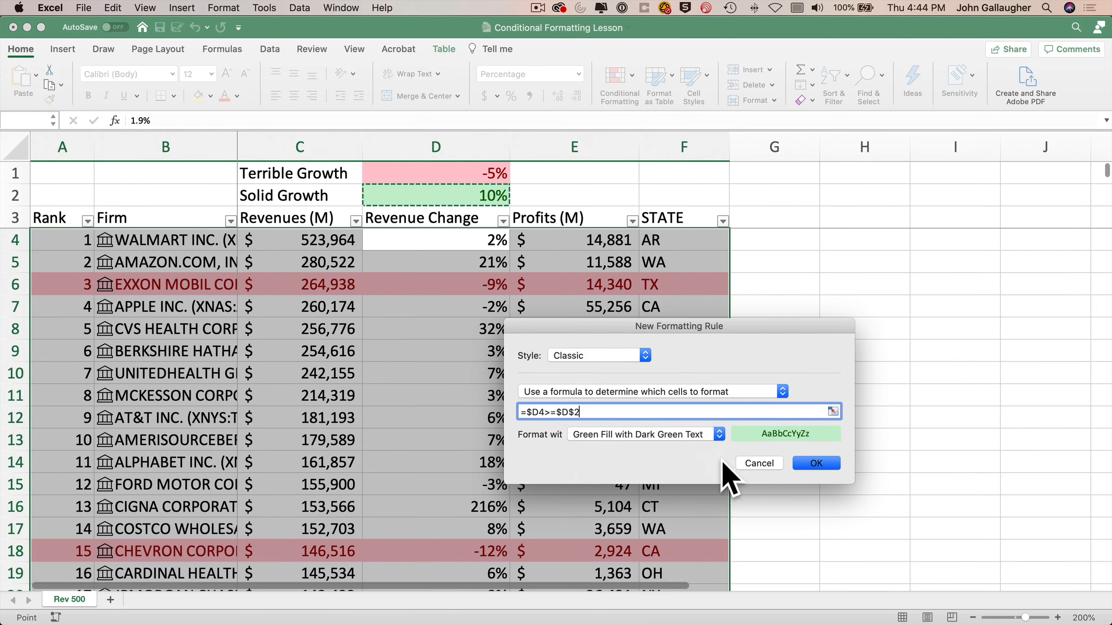
{"action": "left_click", "coordinate": [816, 463]}
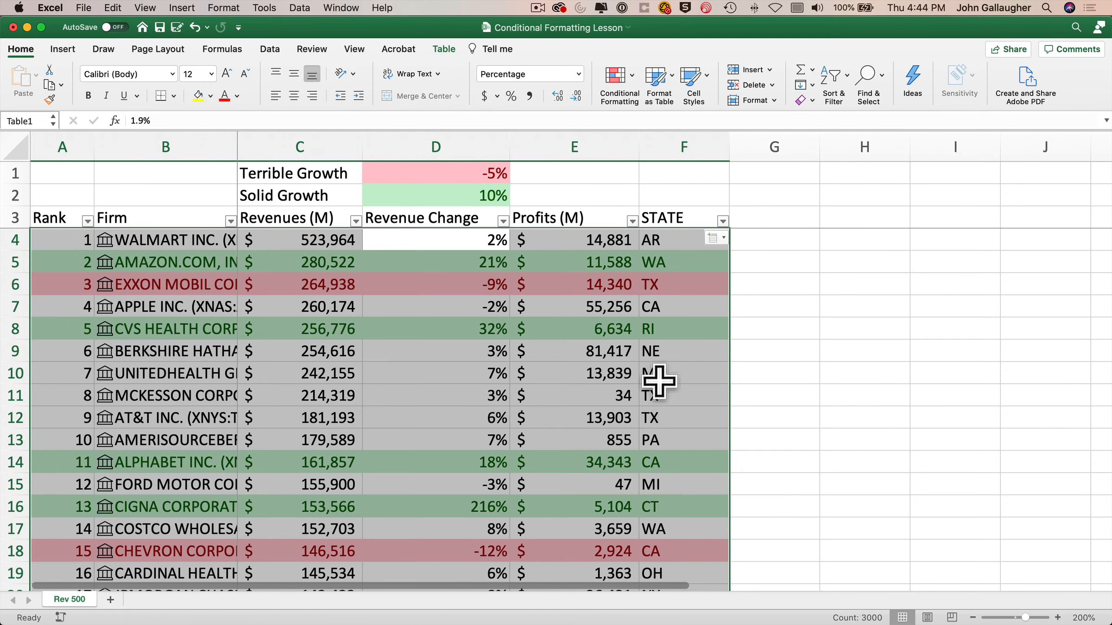
Set the Solid Growth threshold in D2 to 5% to test how the green row highlighting responds.
{"action": "left_click", "coordinate": [473, 254]}
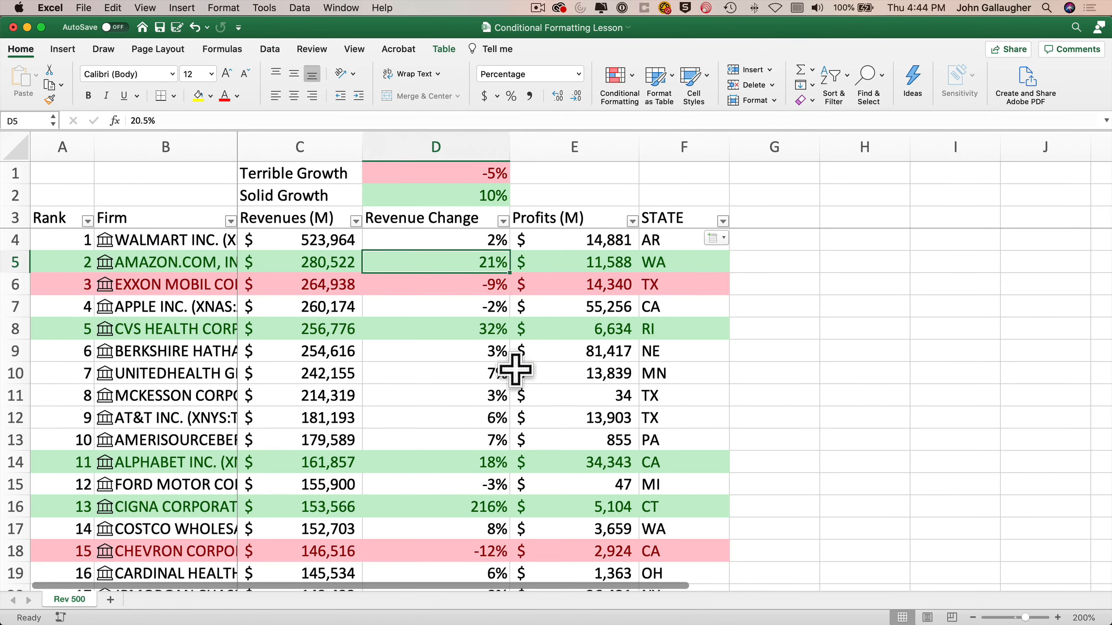
{"action": "scroll", "coordinate": [515, 370], "scroll_direction": "down", "scroll_amount": 3}
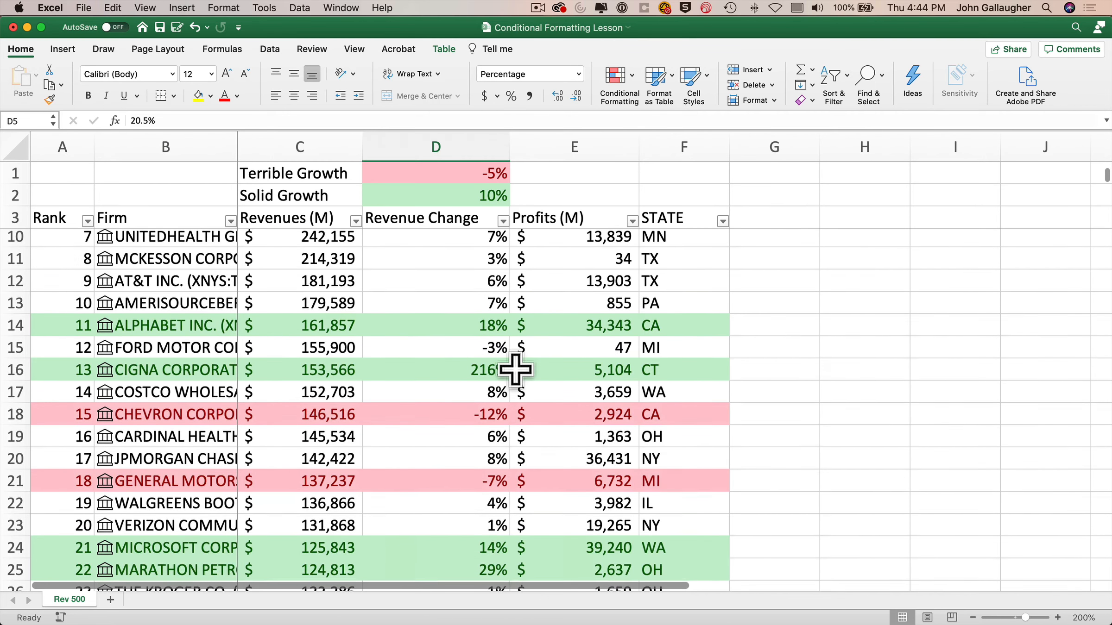
{"action": "scroll", "coordinate": [516, 370], "scroll_direction": "up", "scroll_amount": 3}
{"action": "left_click", "coordinate": [491, 190]}
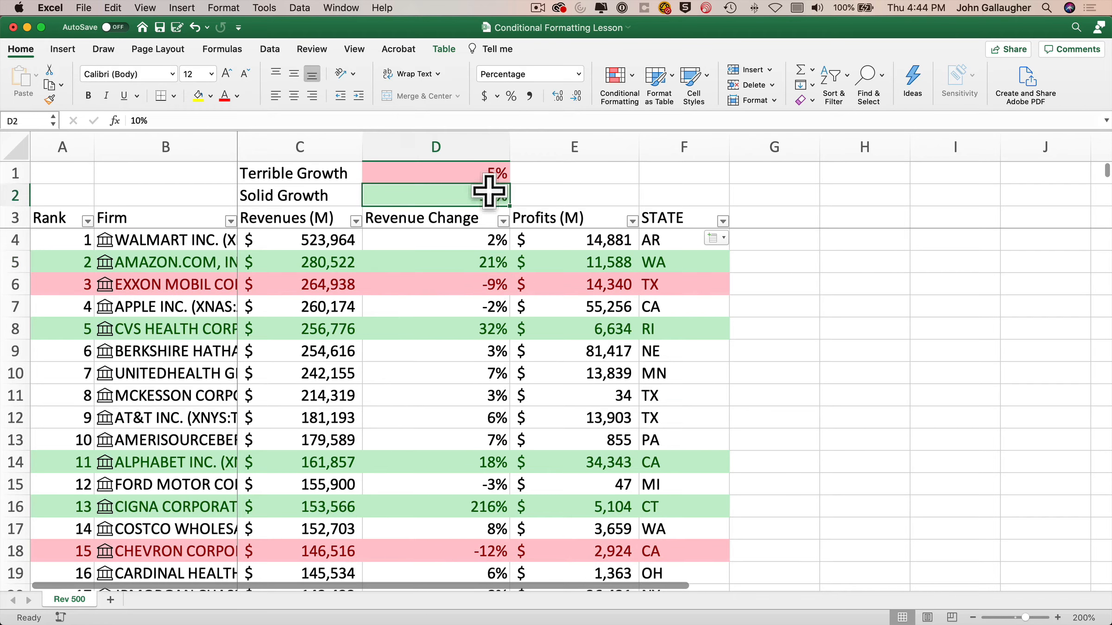
{"action": "type", "text": "5"}
{"action": "key", "text": "Return"}
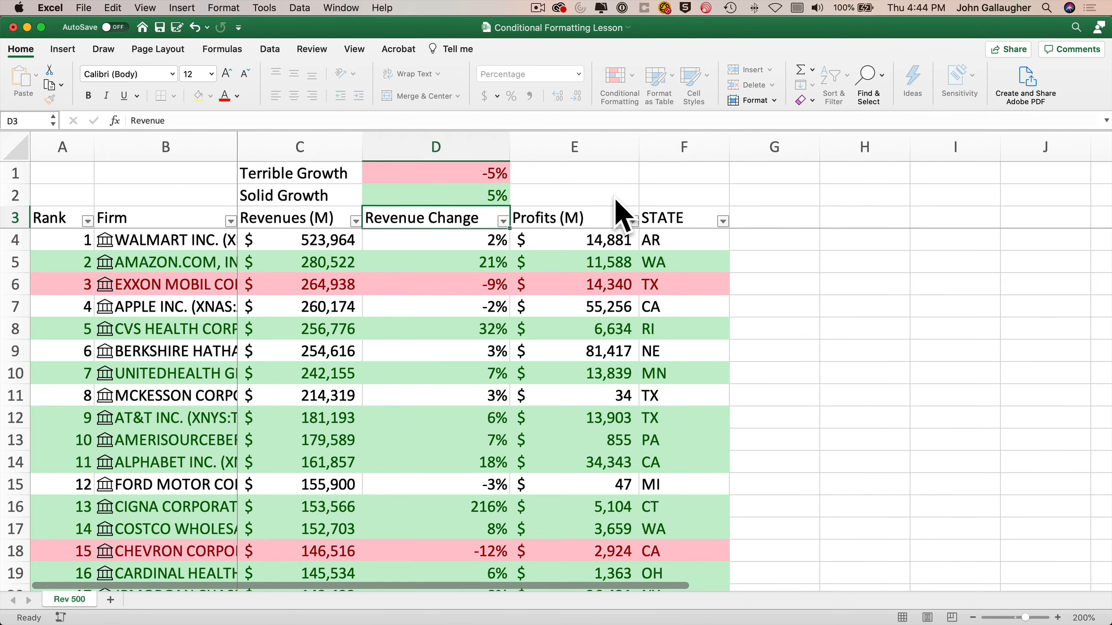
Try 15% as the Solid Growth threshold in D2, and return it to 10%.
{"action": "left_click", "coordinate": [491, 196]}
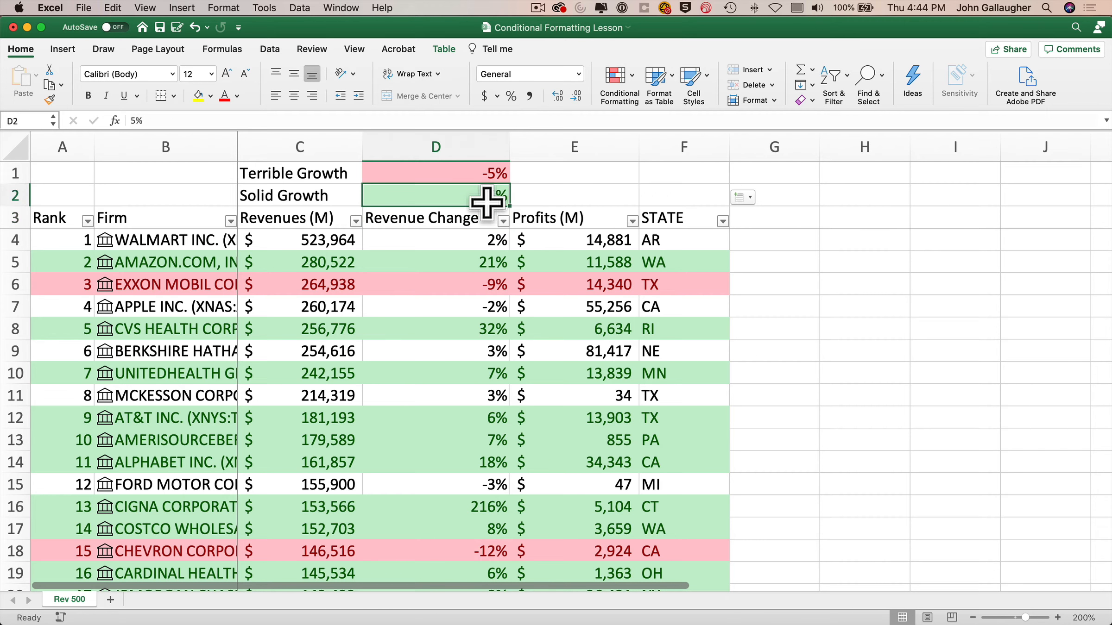
{"action": "type", "text": "15"}
{"action": "left_click", "coordinate": [523, 197]}
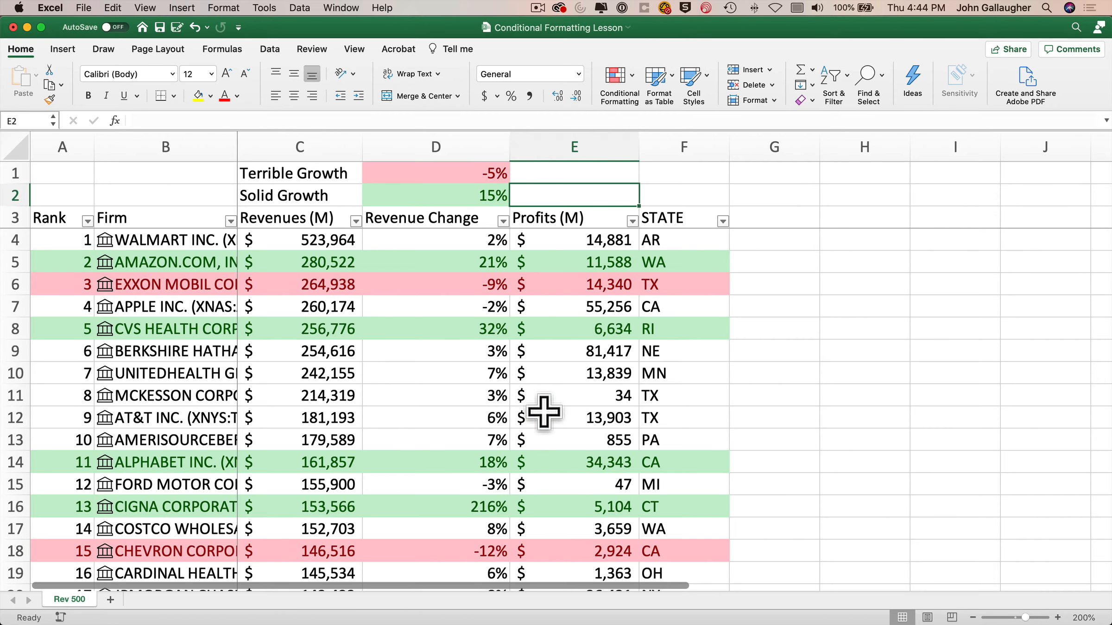
{"action": "left_click", "coordinate": [467, 195]}
{"action": "type", "text": "10"}
{"action": "key", "text": "Tab"}
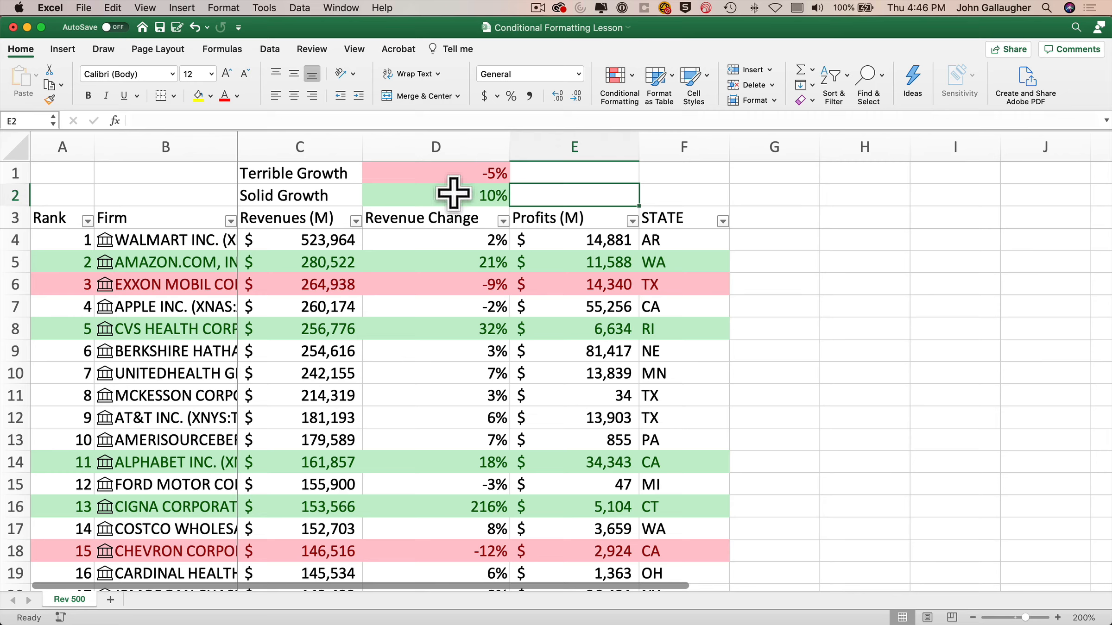
Set the Terrible Growth threshold in D1 to 0%.
{"action": "left_click", "coordinate": [456, 173]}
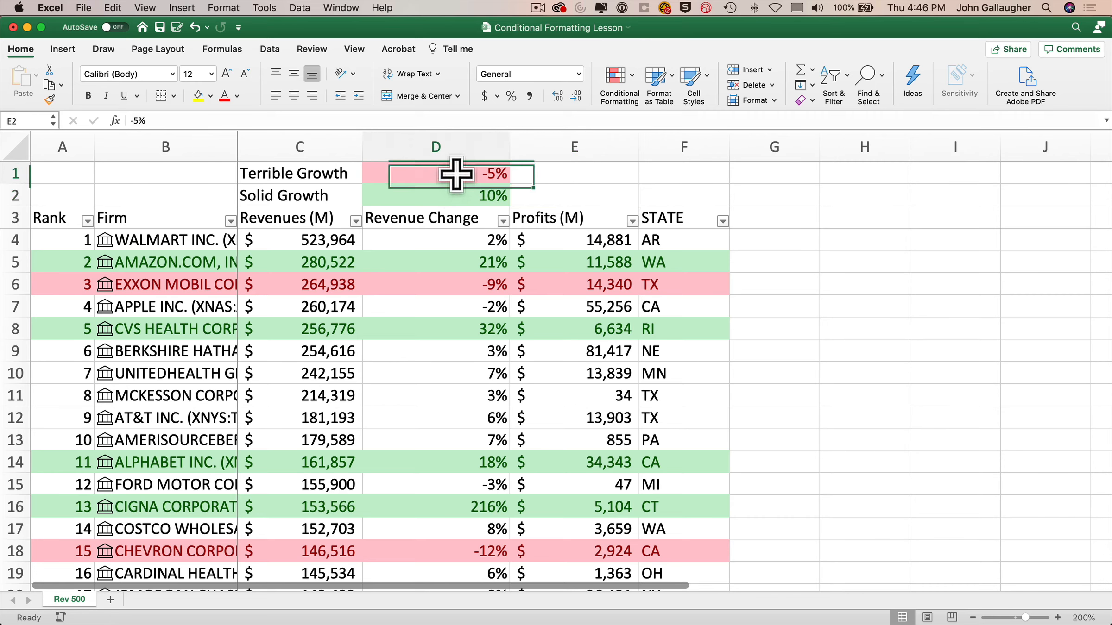
{"action": "type", "text": "0"}
{"action": "key", "text": "Return"}
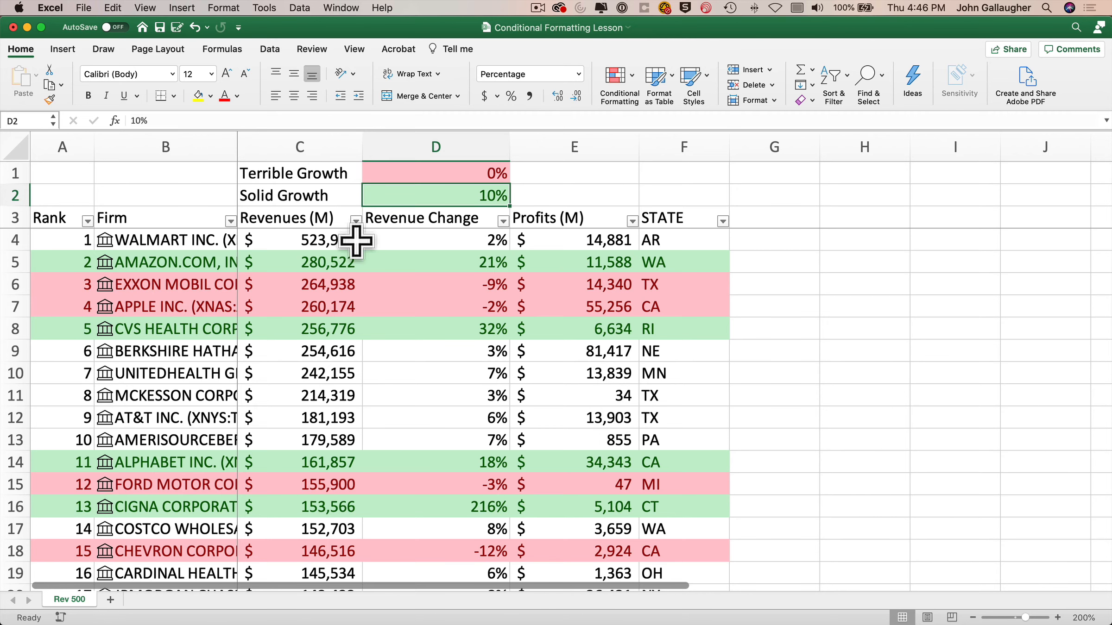
Insert a blank row above the table's header row, below the Solid Growth threshold.
{"action": "left_click", "coordinate": [10, 218]}
{"action": "right_click", "coordinate": [11, 217]}
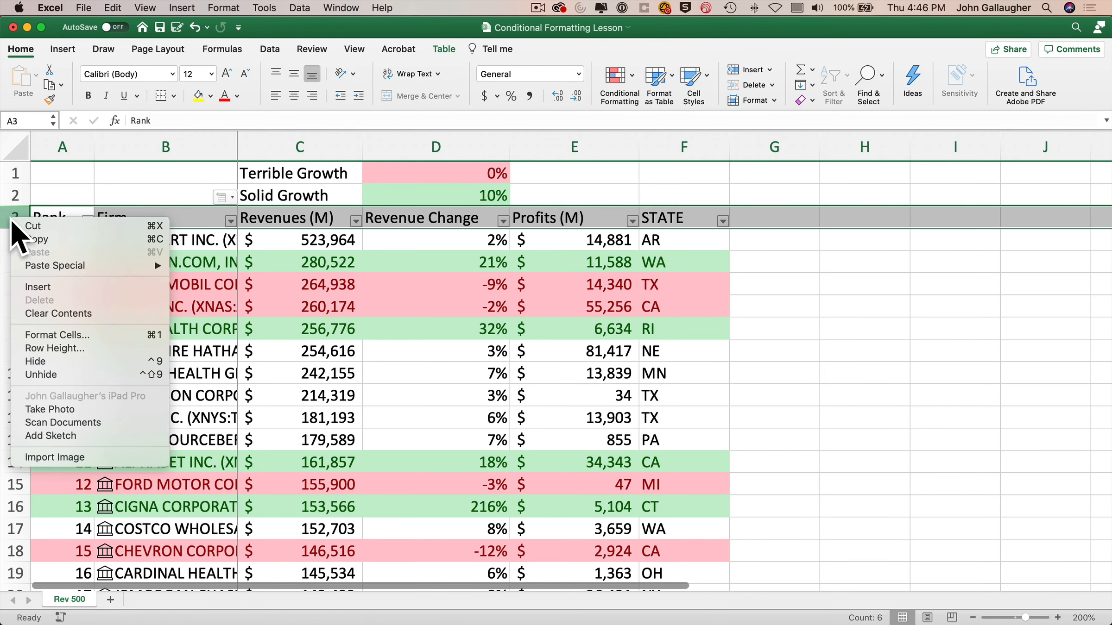
{"action": "left_click", "coordinate": [52, 286]}
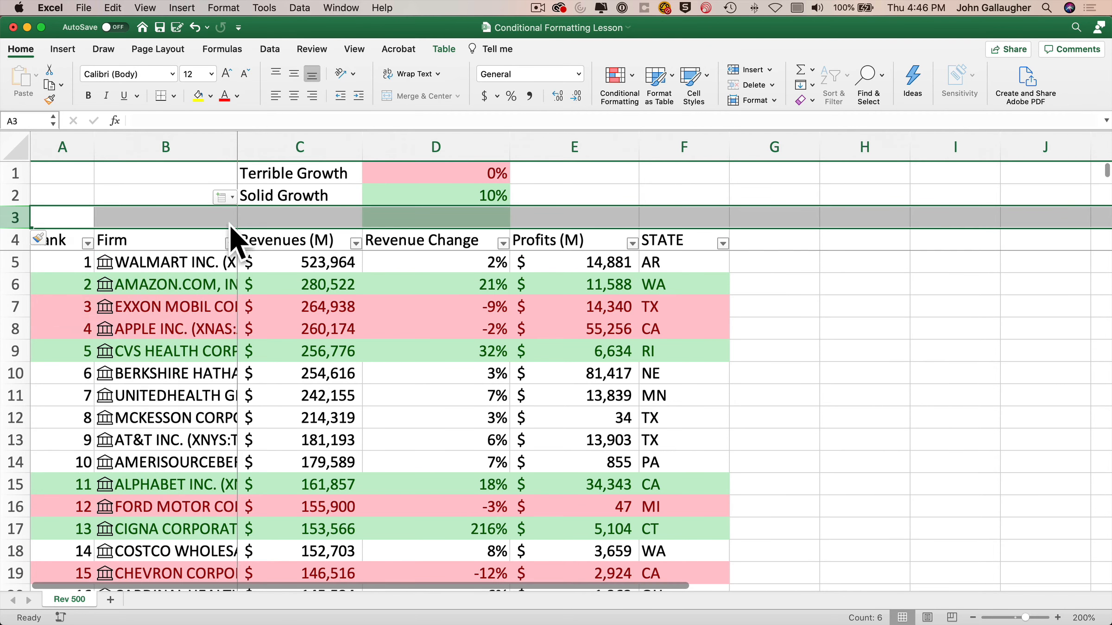
Enter the label Big Profits in C3 and $10,000 as its threshold in D3.
{"action": "left_click", "coordinate": [279, 216]}
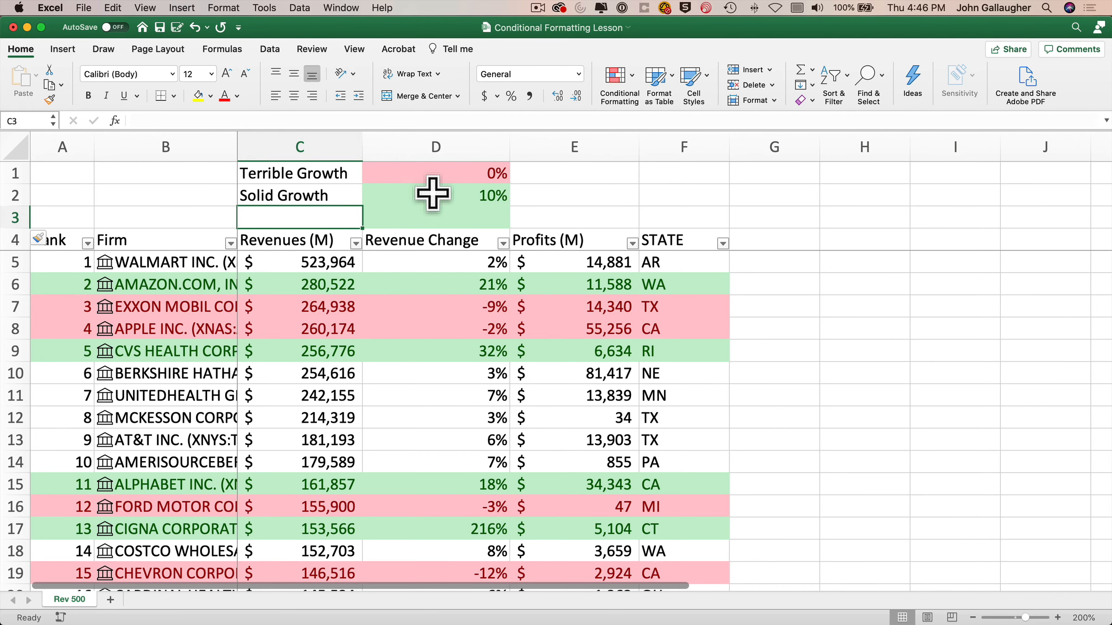
{"action": "type", "text": "Big Profits"}
{"action": "key", "text": "Tab"}
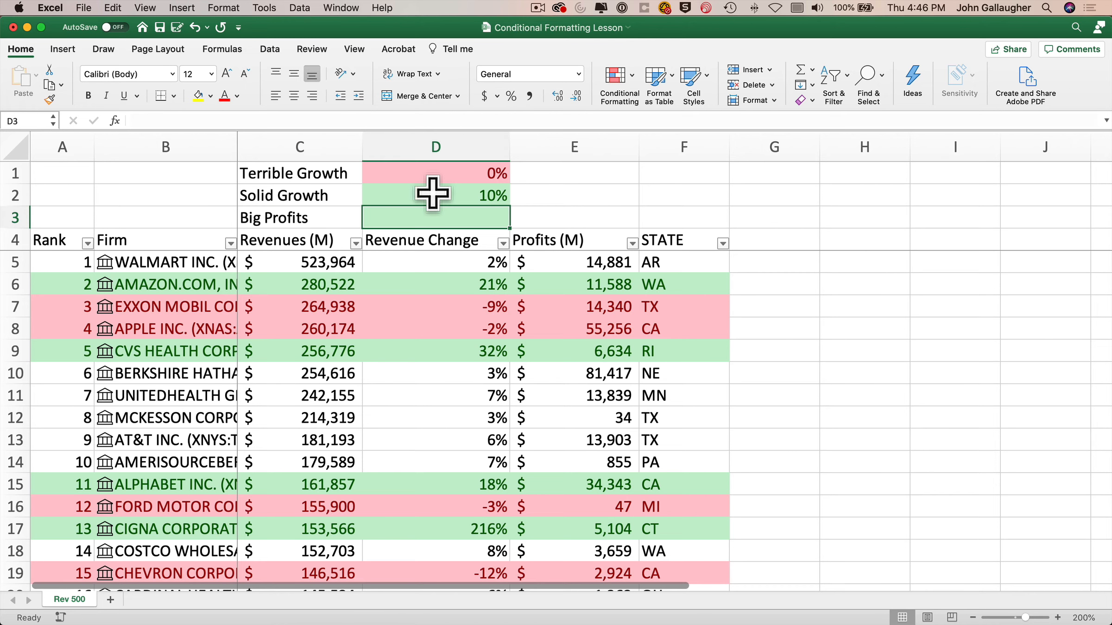
{"action": "type", "text": "$10,000"}
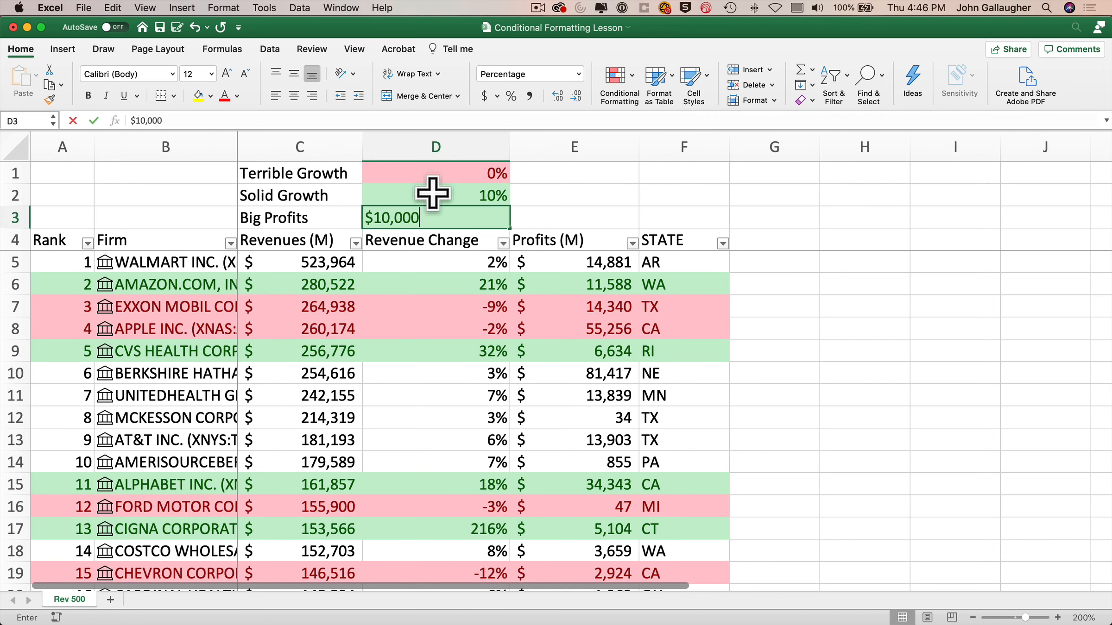
{"action": "key", "text": "Tab"}
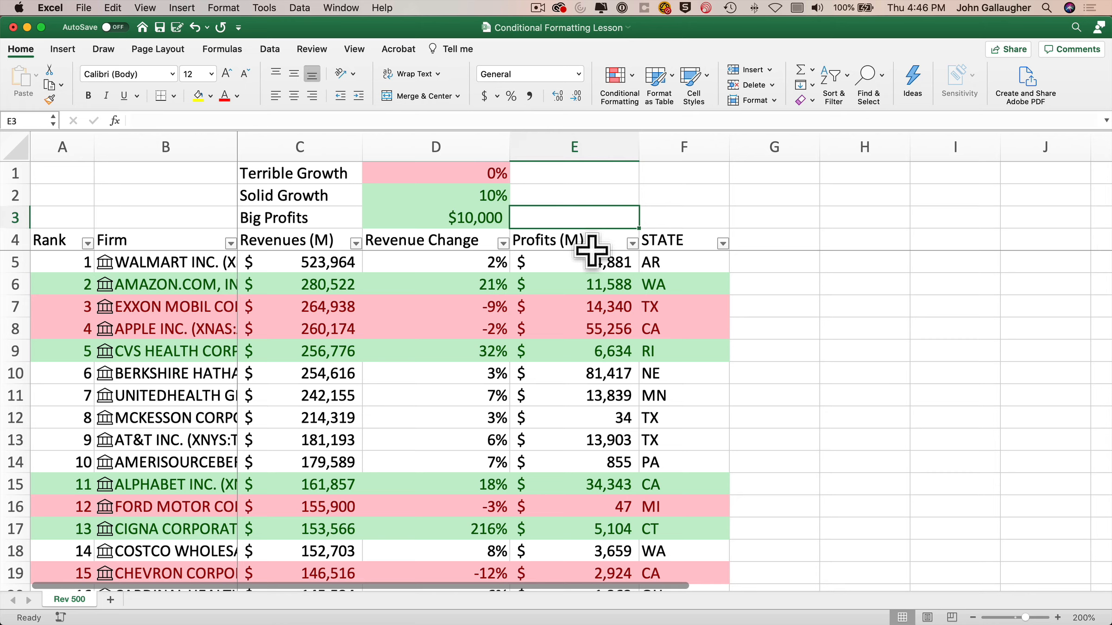
Select all table data from E5 and start a Classic-style conditional formatting rule that uses a formula.
{"action": "left_click", "coordinate": [586, 258]}
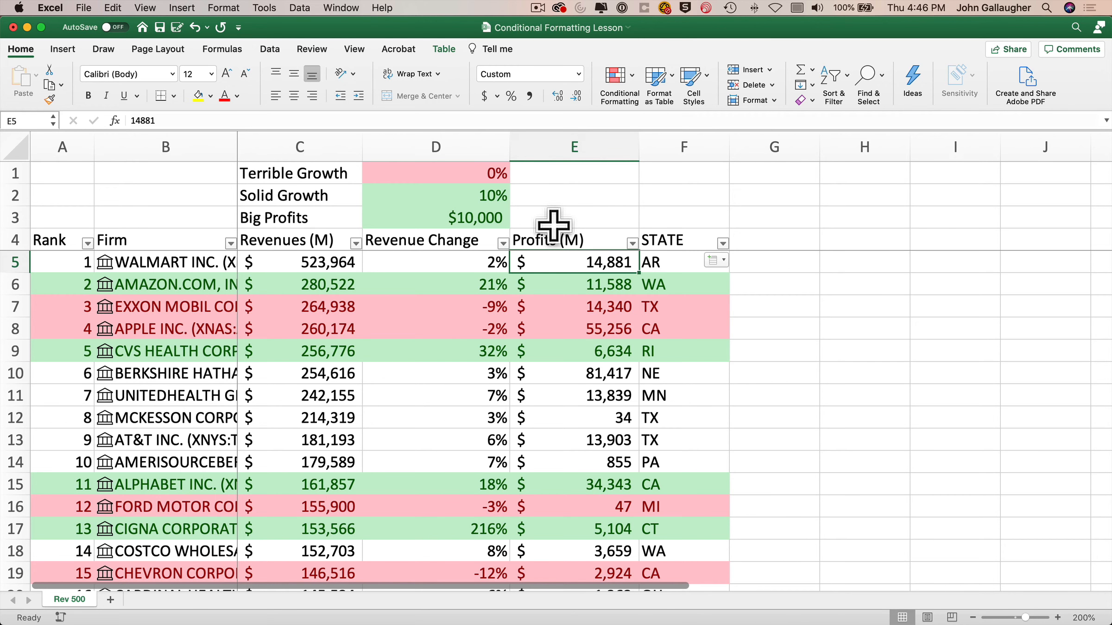
{"action": "key", "text": "super+a"}
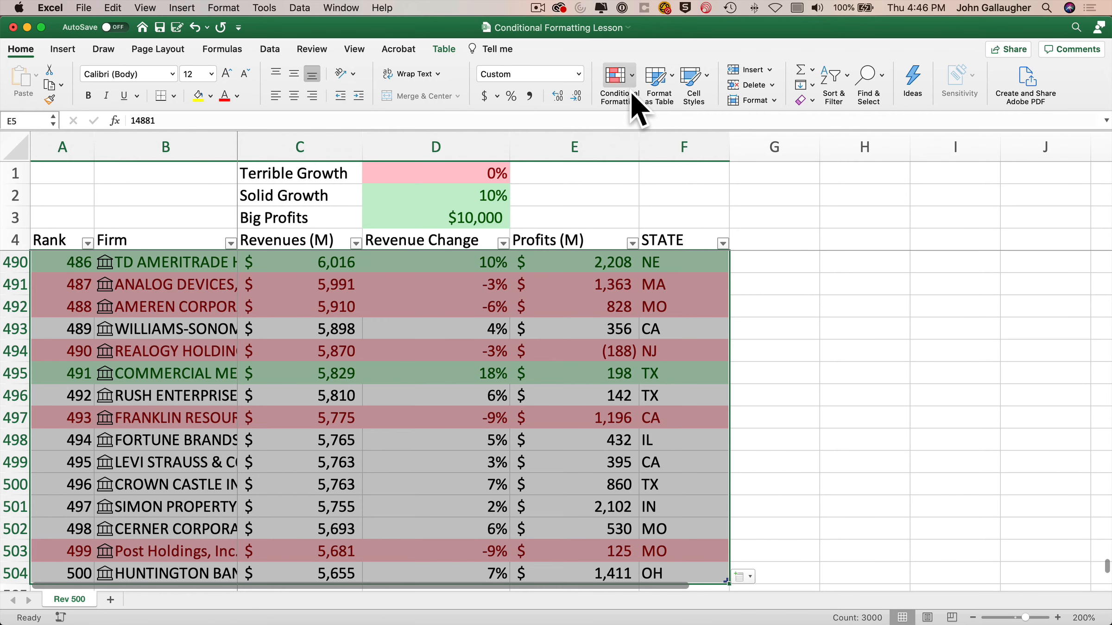
{"action": "left_click", "coordinate": [640, 86]}
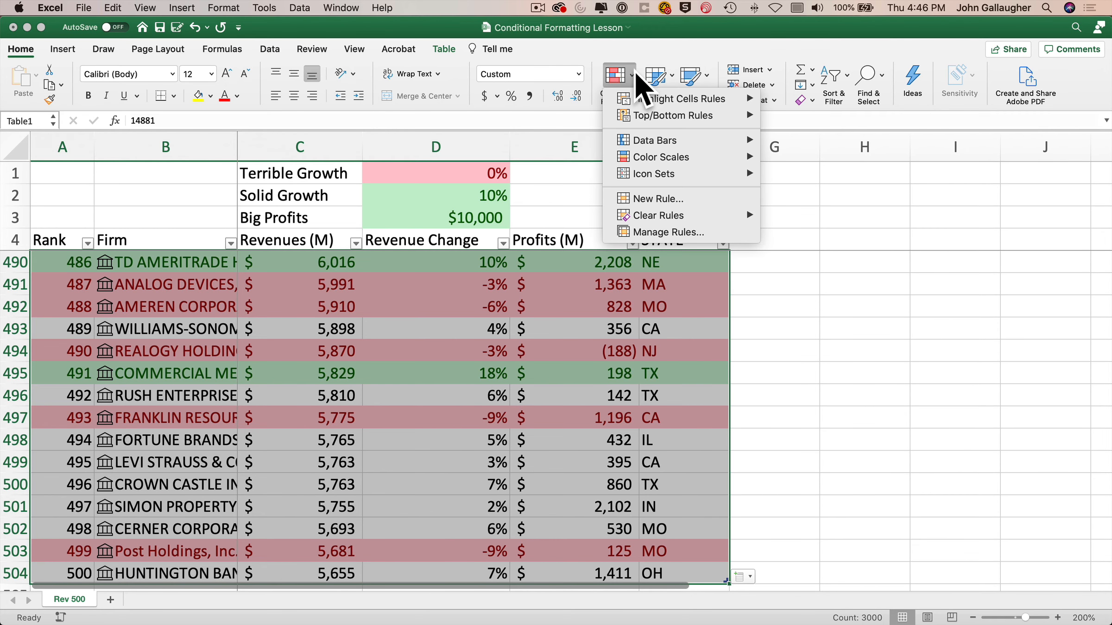
{"action": "left_click", "coordinate": [660, 200]}
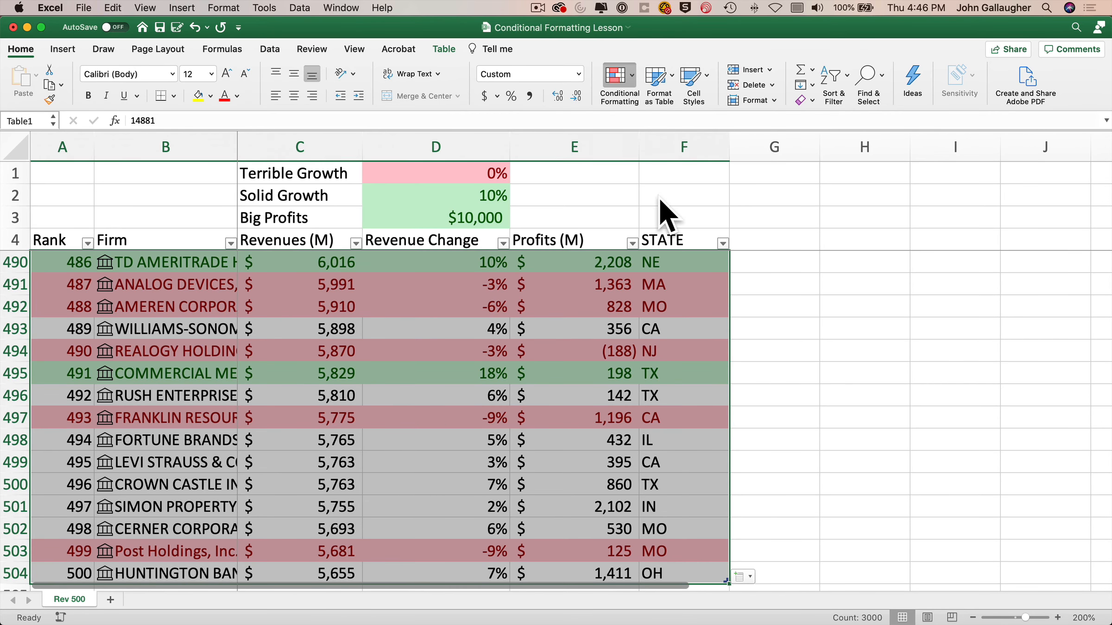
{"action": "left_click_drag", "start_coordinate": [608, 133], "coordinate": [784, 201]}
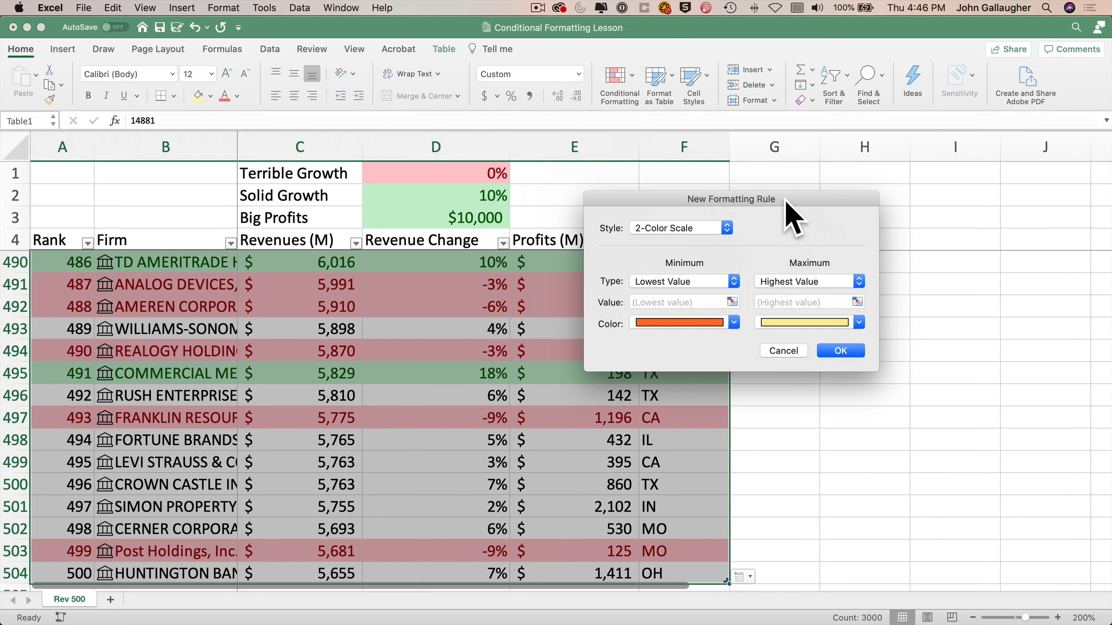
{"action": "left_click", "coordinate": [727, 229]}
{"action": "left_click", "coordinate": [723, 280]}
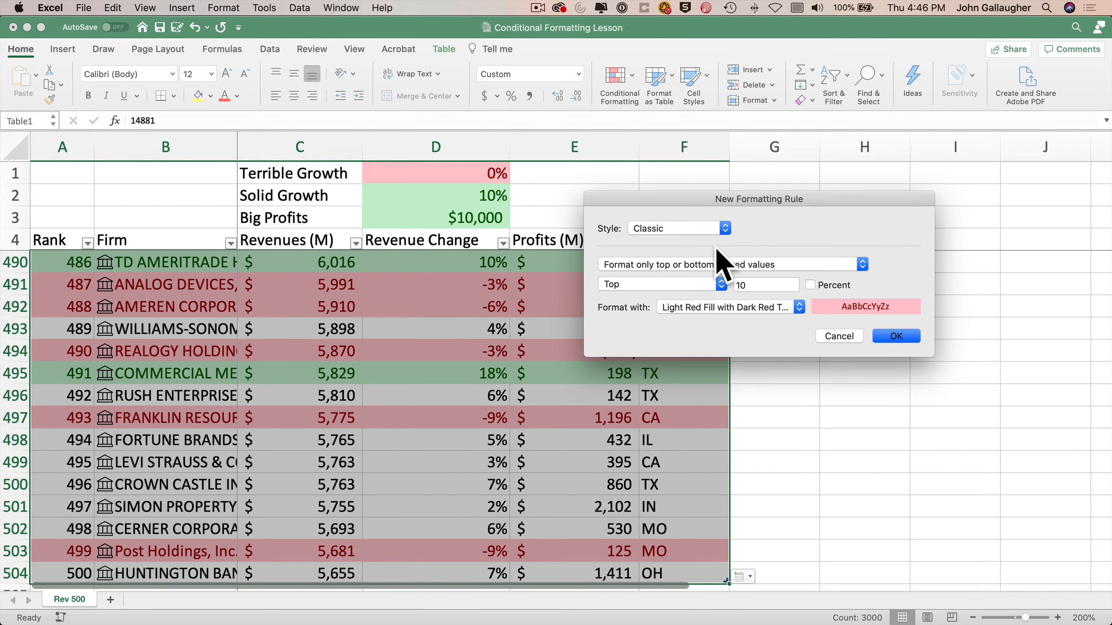
{"action": "left_click", "coordinate": [729, 263]}
{"action": "left_click", "coordinate": [728, 301]}
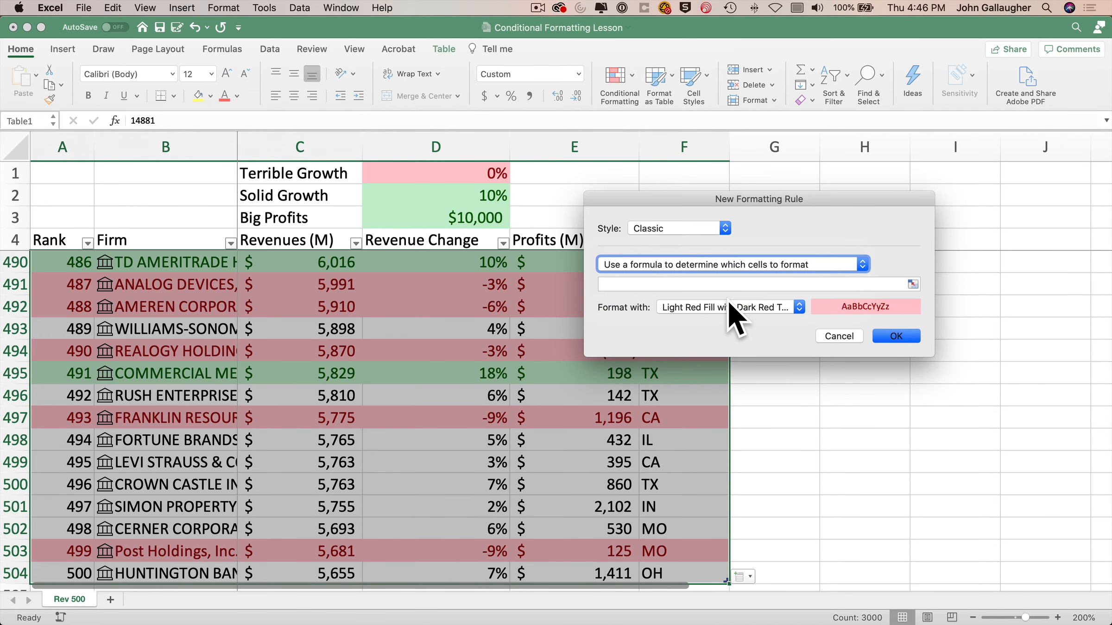
Enter the rule formula =$E5>=$D$3, comparing each row's Profits with the Big Profits threshold, and apply it with the default format.
{"action": "left_click", "coordinate": [695, 284]}
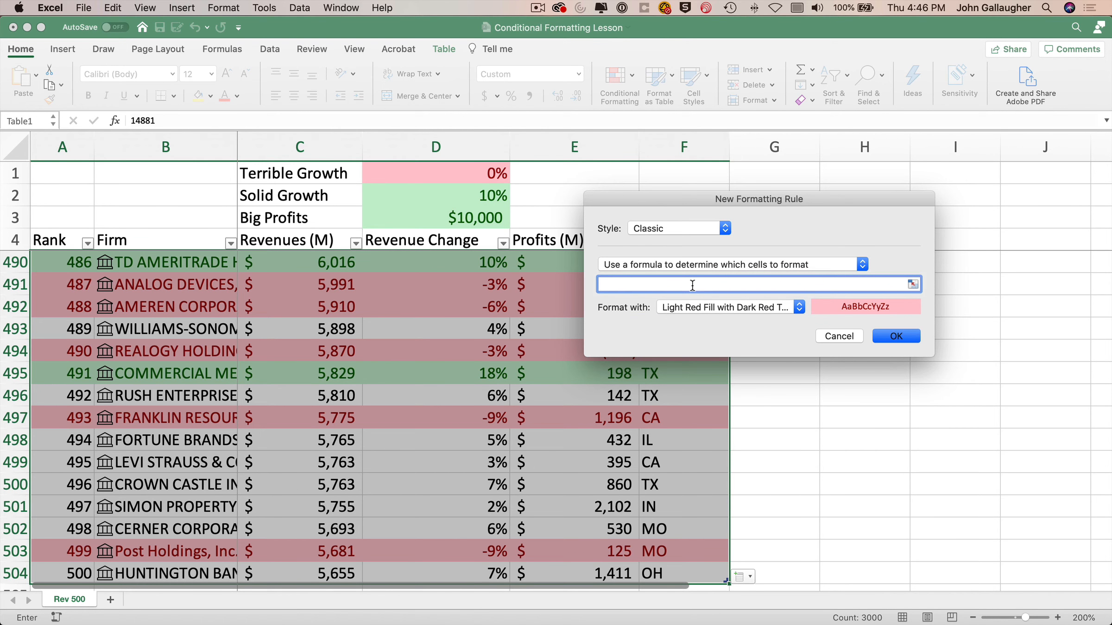
{"action": "type", "text": "="}
{"action": "left_click_drag", "start_coordinate": [688, 199], "coordinate": [802, 336]}
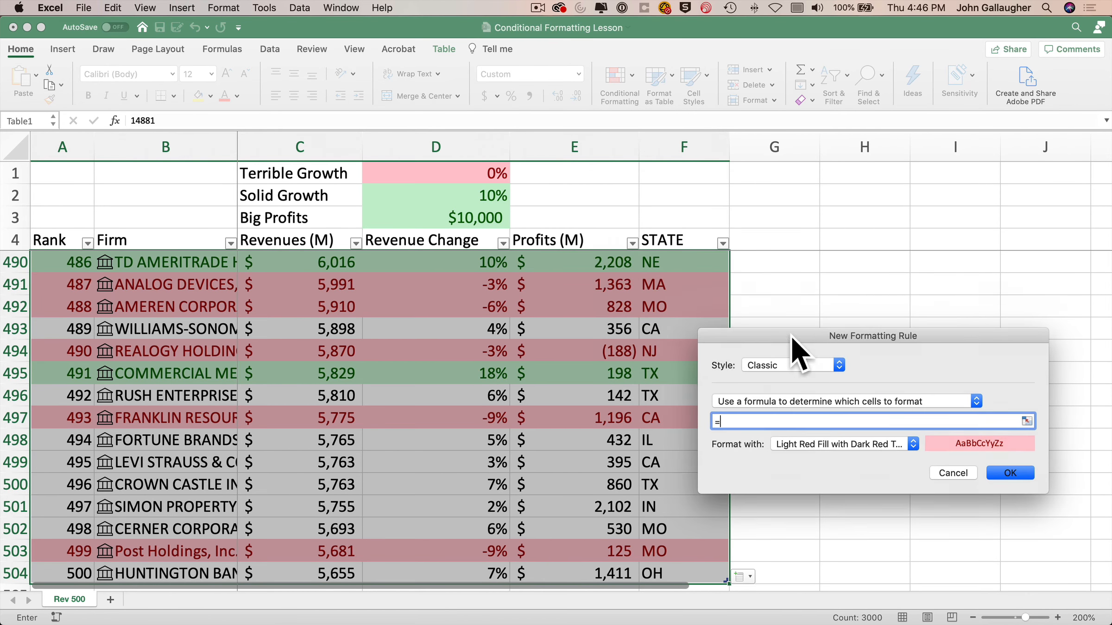
{"action": "left_click", "coordinate": [600, 262]}
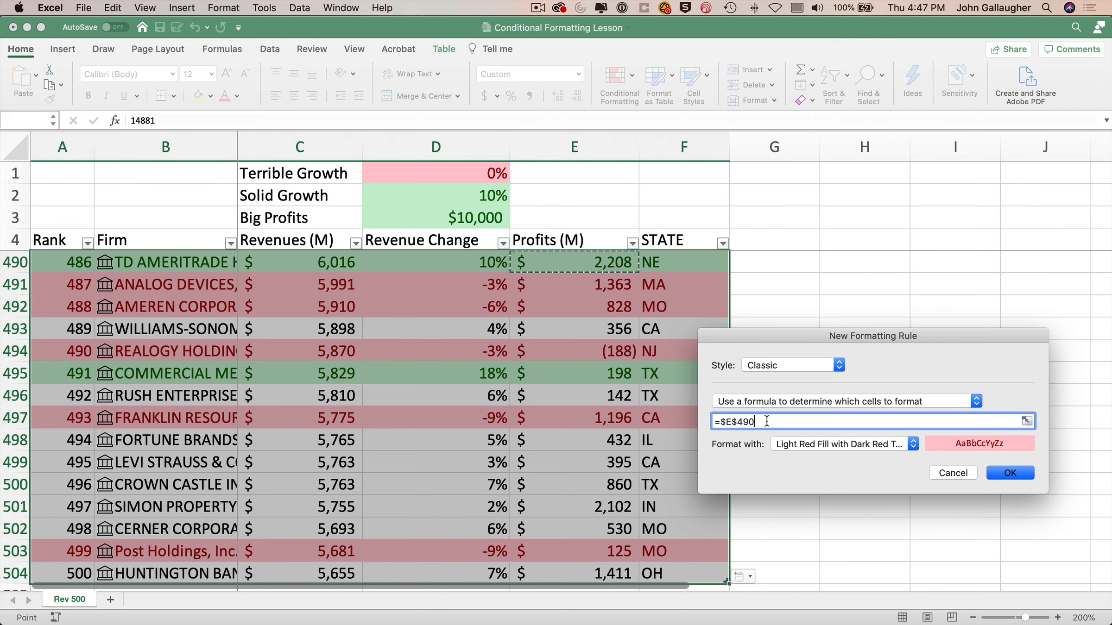
{"action": "key", "text": "BackSpace"}
{"action": "key", "text": "BackSpace"}
{"action": "key", "text": "BackSpace"}
{"action": "key", "text": "BackSpace"}
{"action": "scroll", "coordinate": [609, 384], "scroll_direction": "up", "scroll_amount": 20}
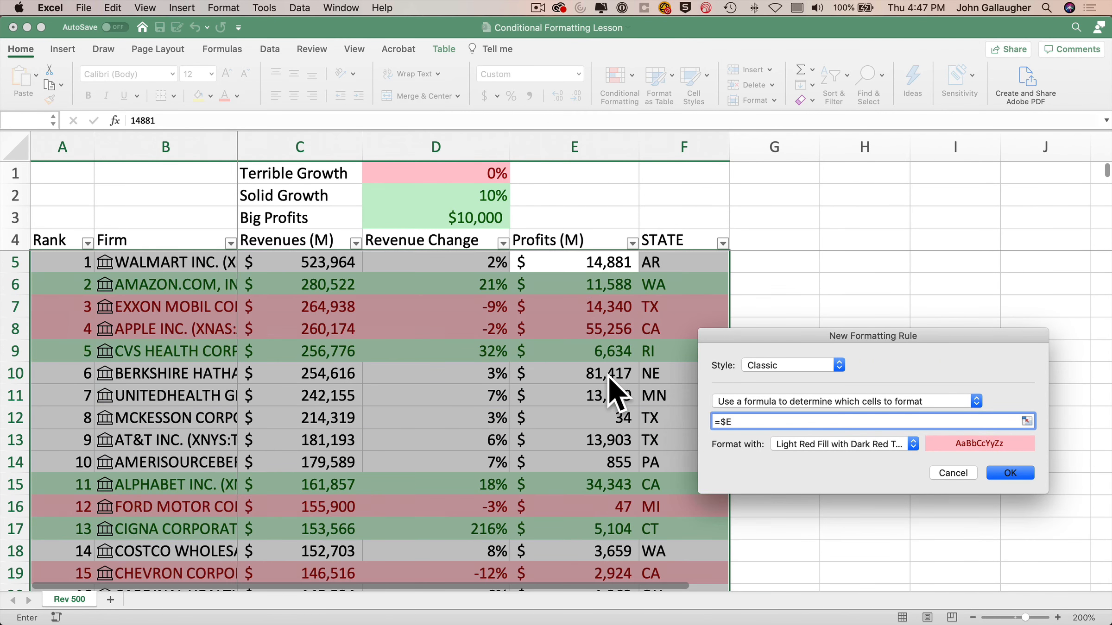
{"action": "type", "text": "5"}
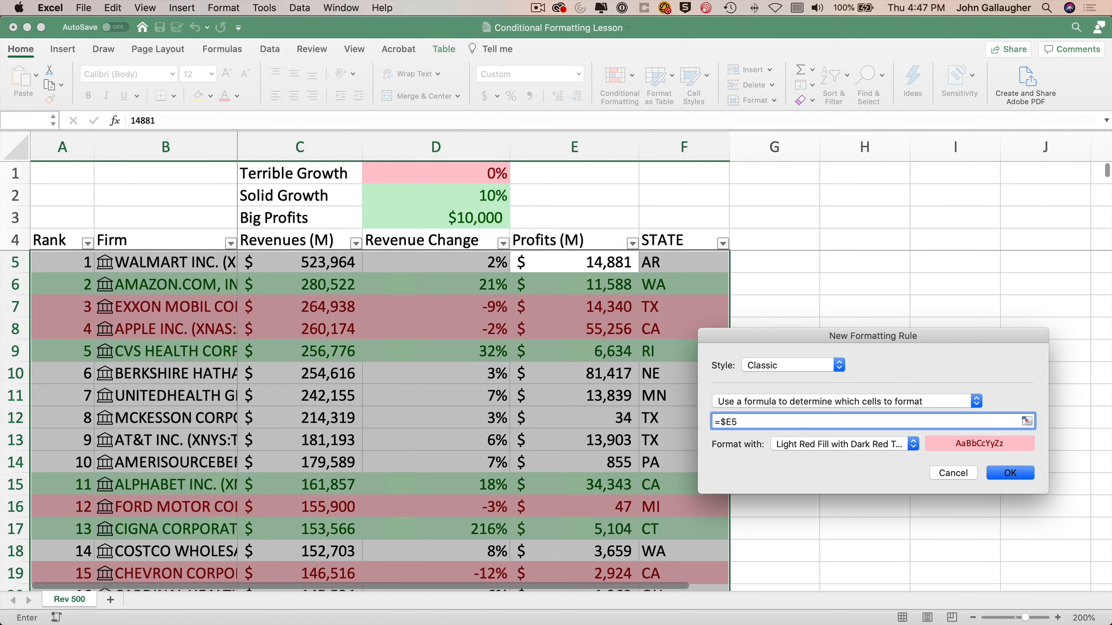
{"action": "type", "text": ">="}
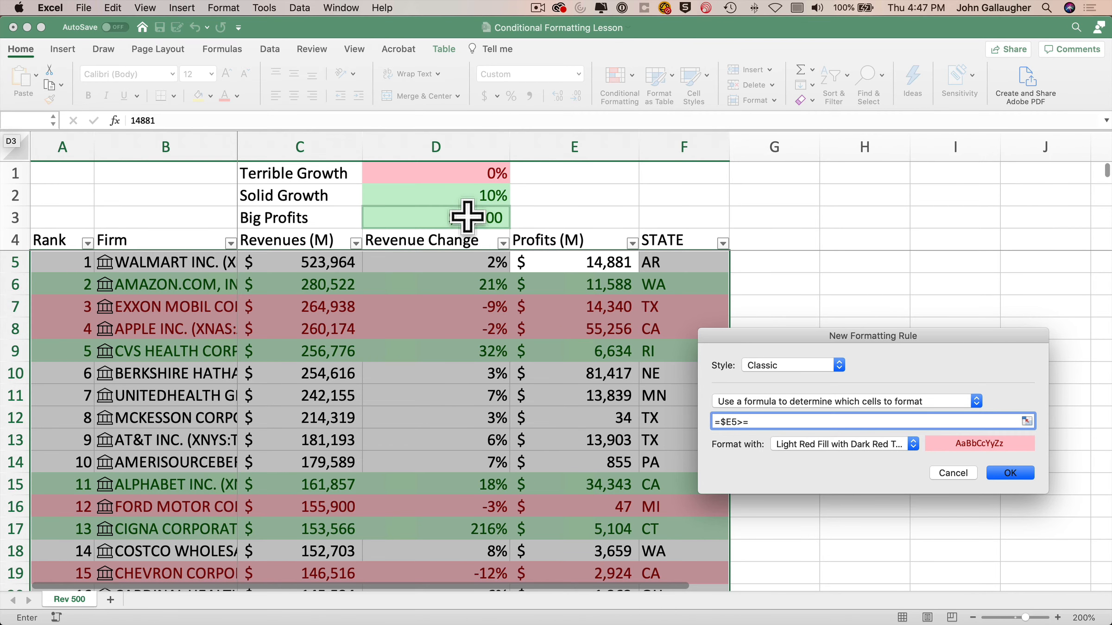
{"action": "left_click", "coordinate": [467, 217]}
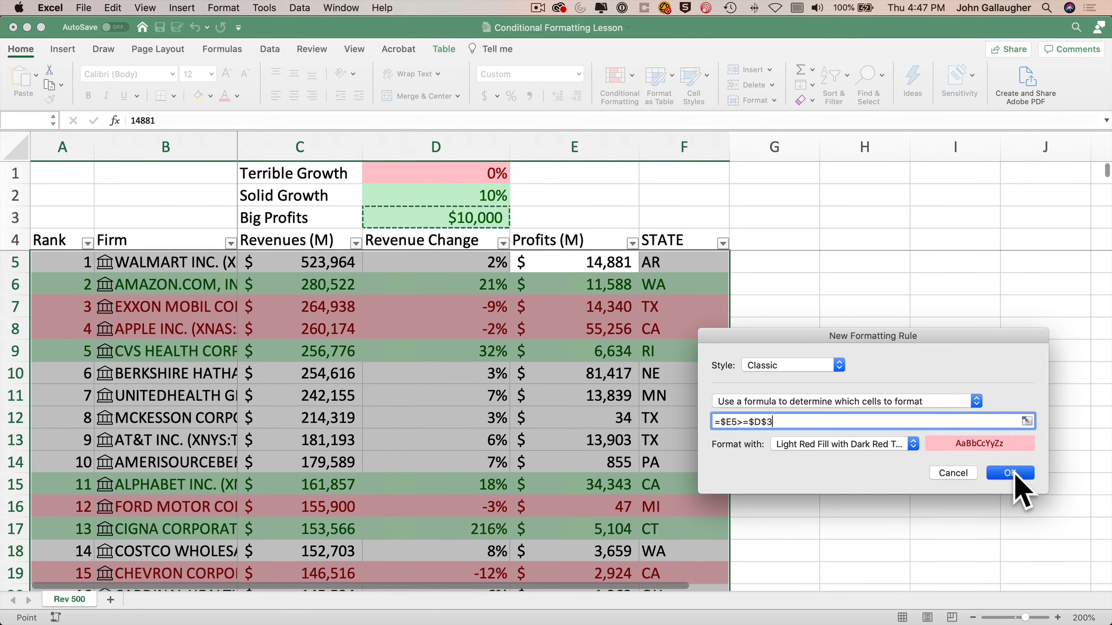
{"action": "left_click", "coordinate": [1010, 474]}
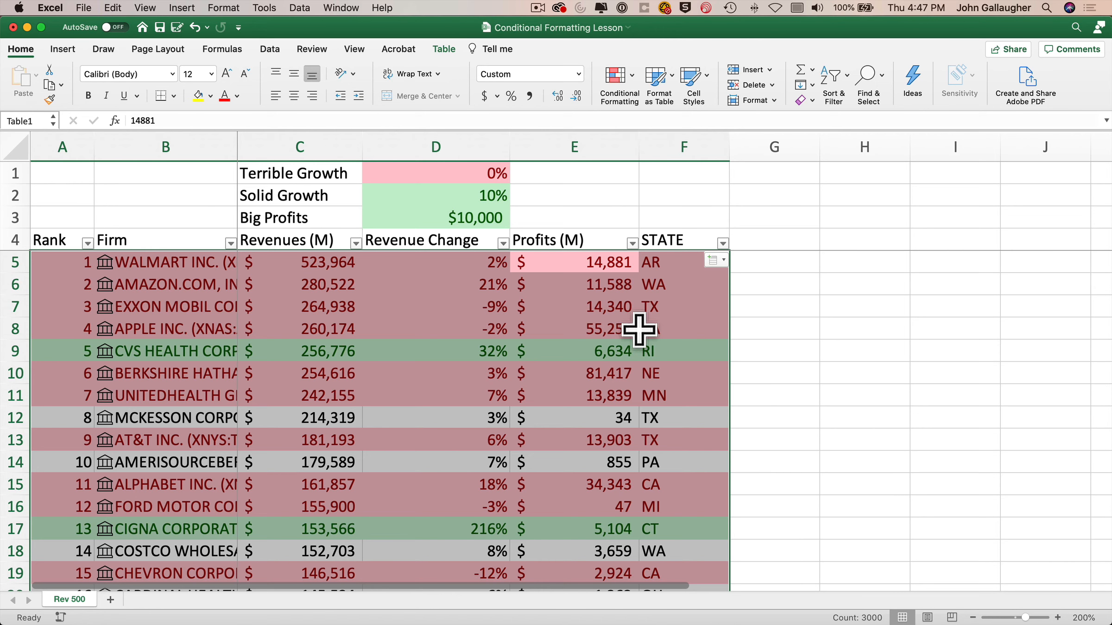
Edit the =$E5>=$D$3 rule to use Green Fill with Dark Green Text and apply the change to the table.
{"action": "left_click", "coordinate": [634, 78]}
{"action": "left_click", "coordinate": [680, 232]}
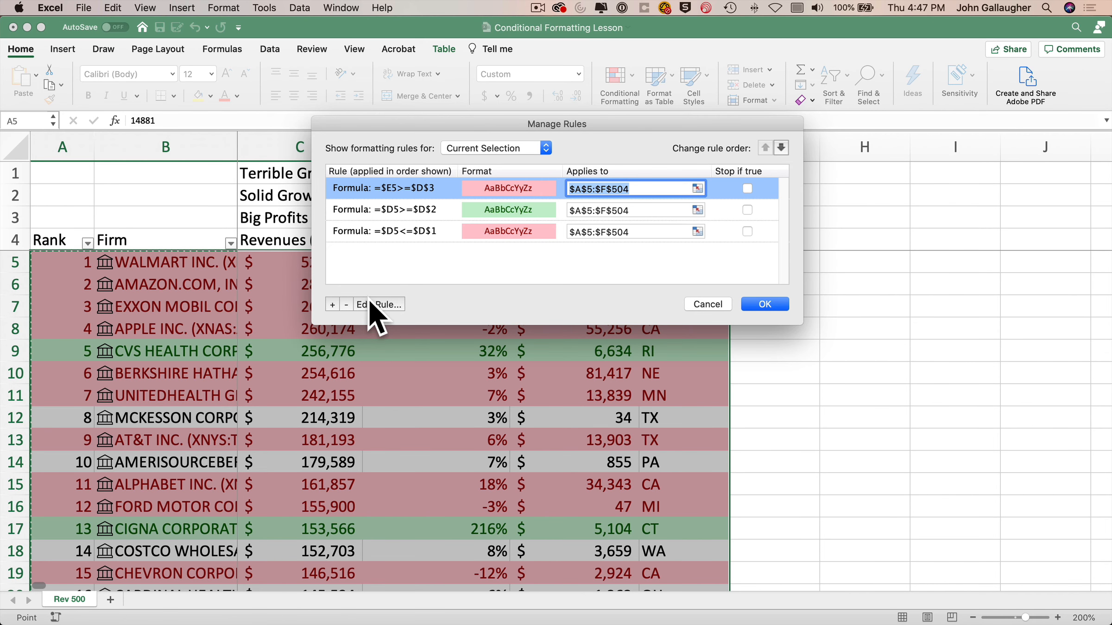
{"action": "left_click", "coordinate": [373, 304]}
{"action": "left_click", "coordinate": [545, 244]}
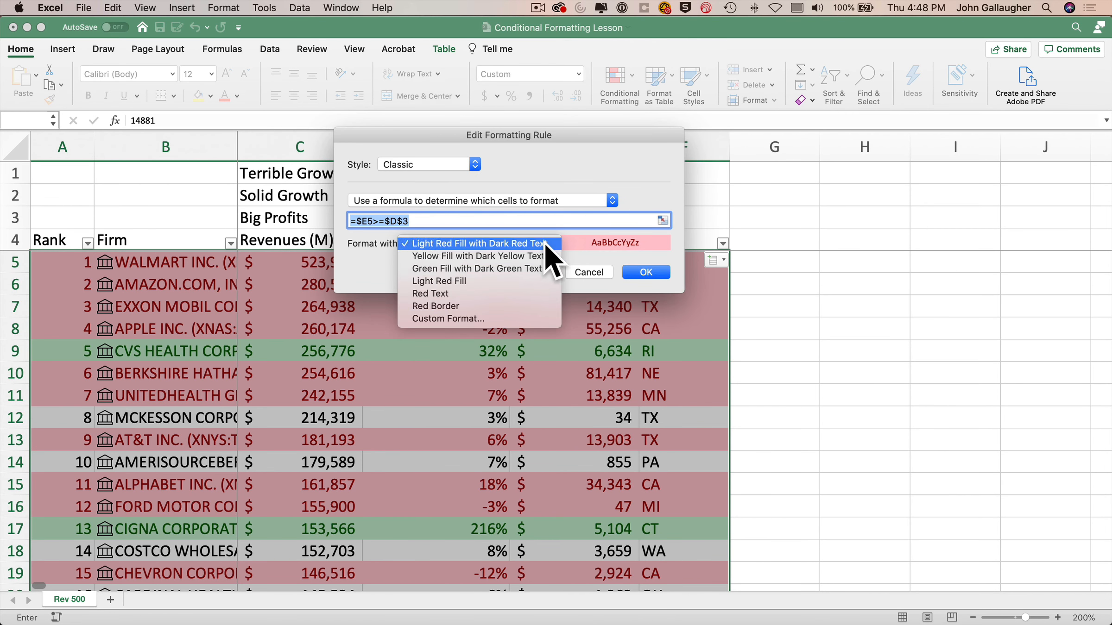
{"action": "left_click", "coordinate": [501, 268]}
{"action": "left_click_drag", "start_coordinate": [510, 136], "coordinate": [820, 330]}
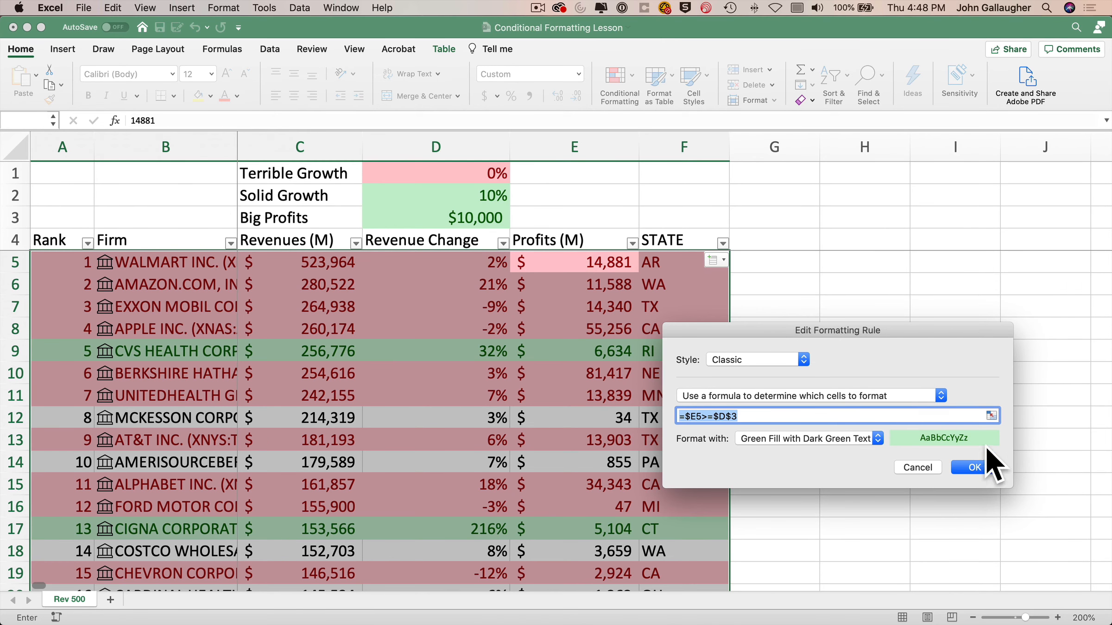
{"action": "left_click", "coordinate": [978, 466]}
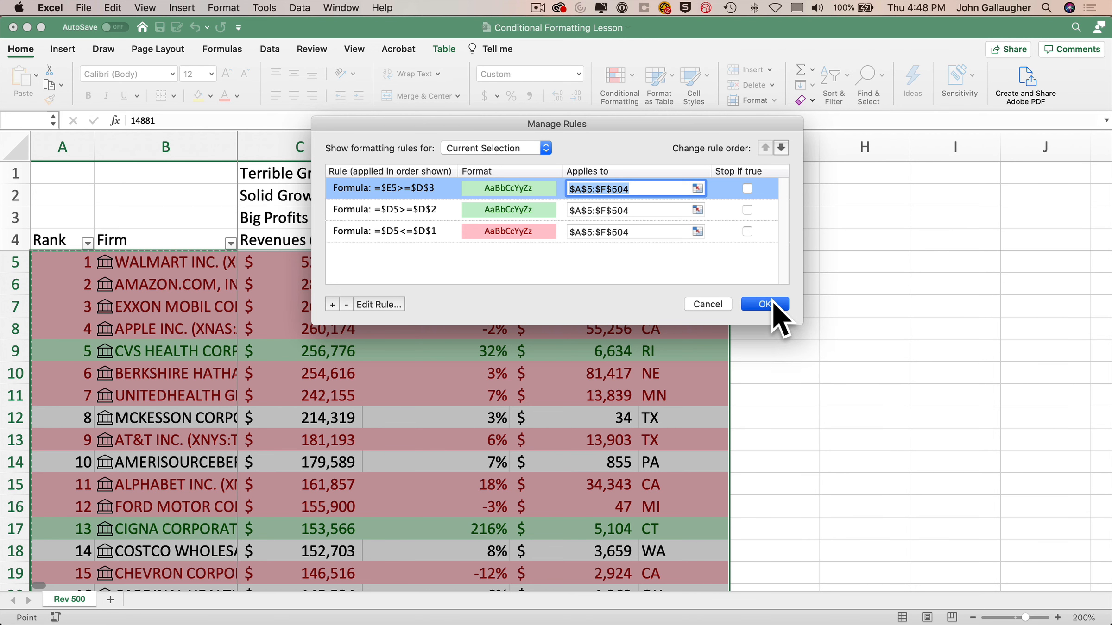
{"action": "left_click", "coordinate": [780, 320]}
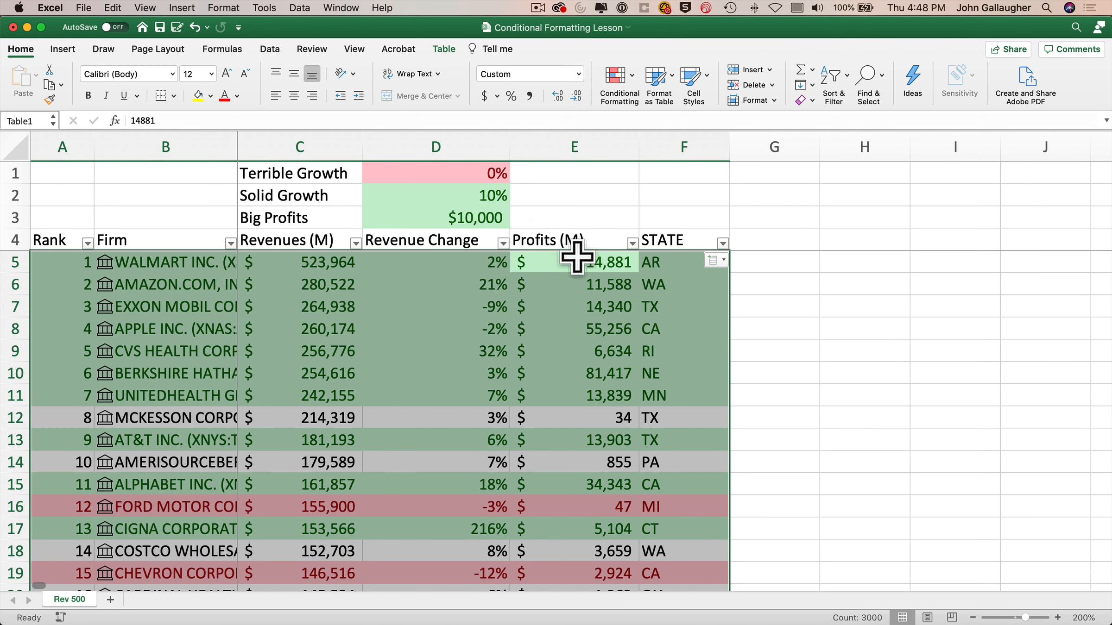
Set the Big Profits threshold in D3 to $15,000 and review how the table's rows are highlighted.
{"action": "left_click", "coordinate": [471, 222]}
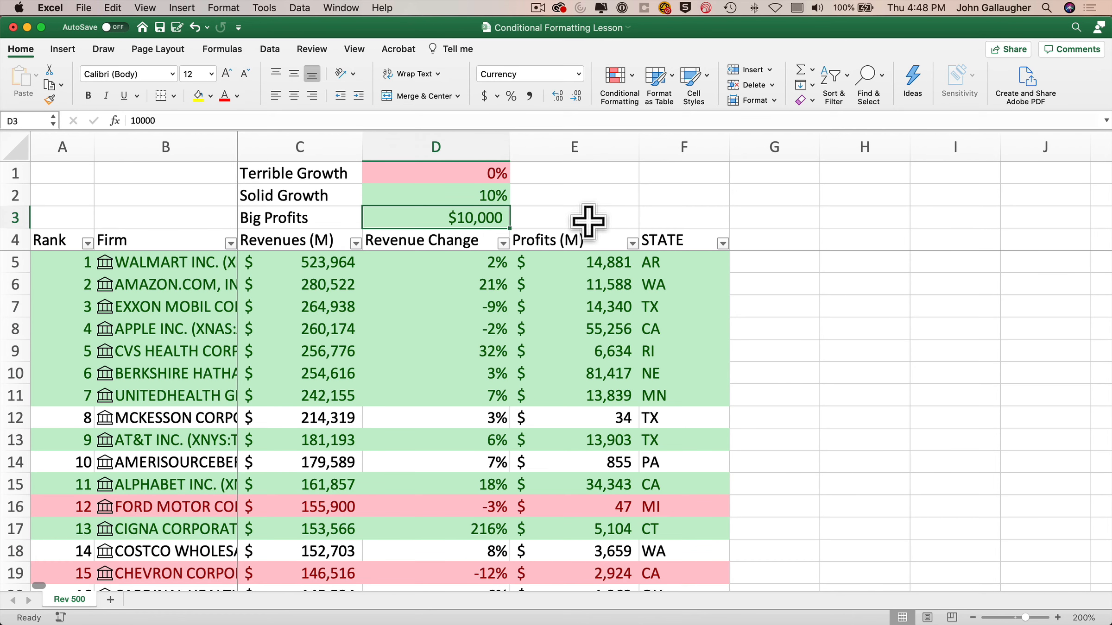
{"action": "type", "text": "1"}
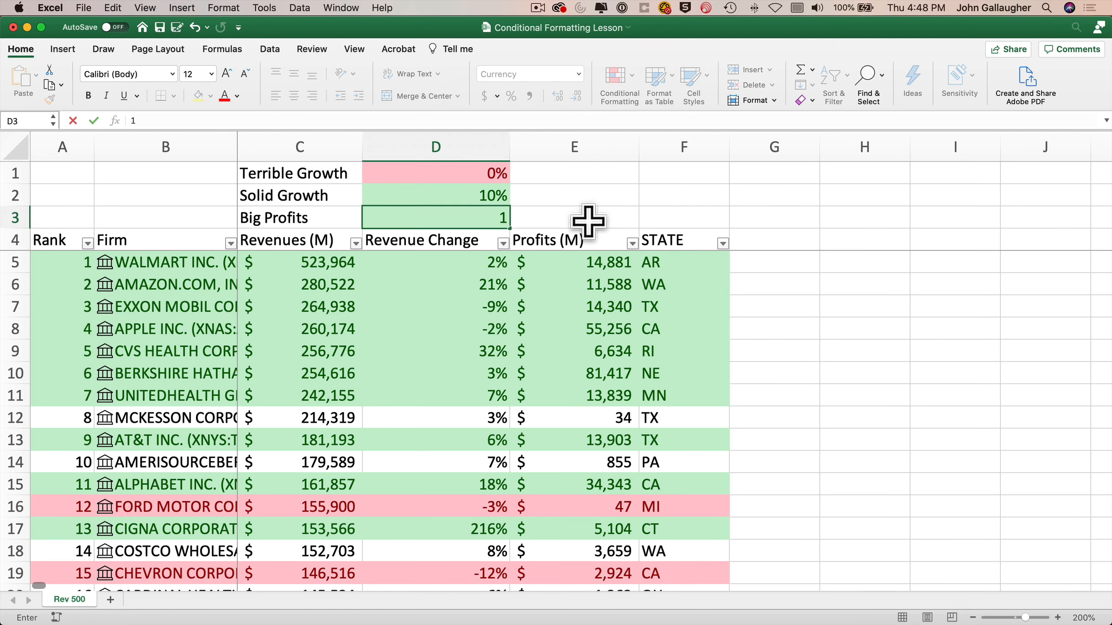
{"action": "type", "text": "5,000"}
{"action": "left_click", "coordinate": [588, 221]}
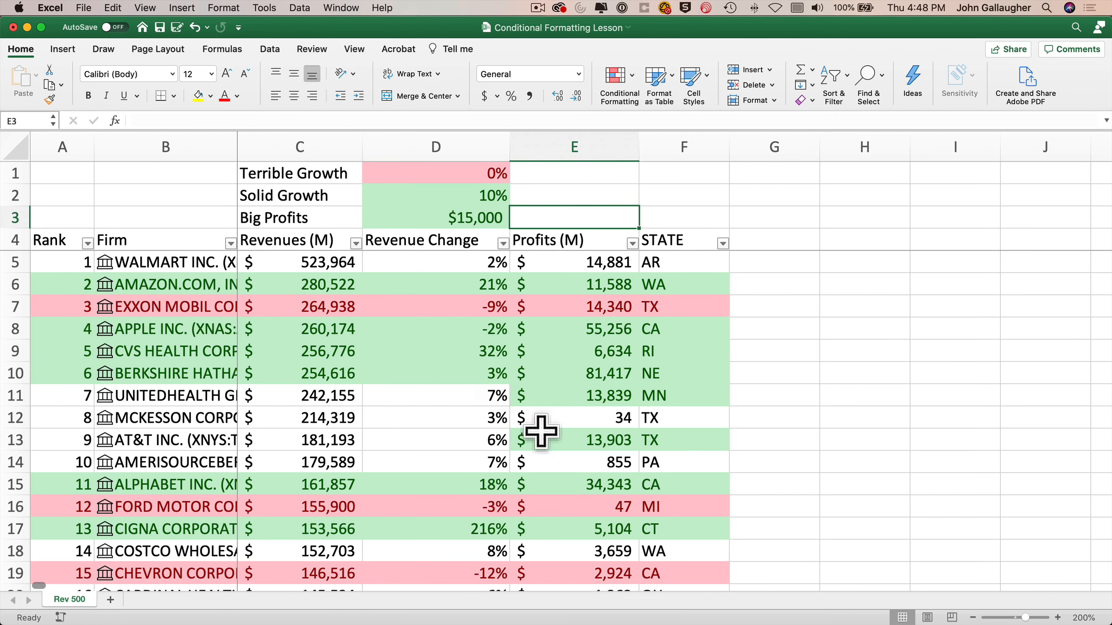
{"action": "scroll", "coordinate": [542, 447], "scroll_direction": "down", "scroll_amount": 6}
{"action": "scroll", "coordinate": [615, 509], "scroll_direction": "down", "scroll_amount": 1}
{"action": "scroll", "coordinate": [615, 509], "scroll_direction": "up", "scroll_amount": 7}
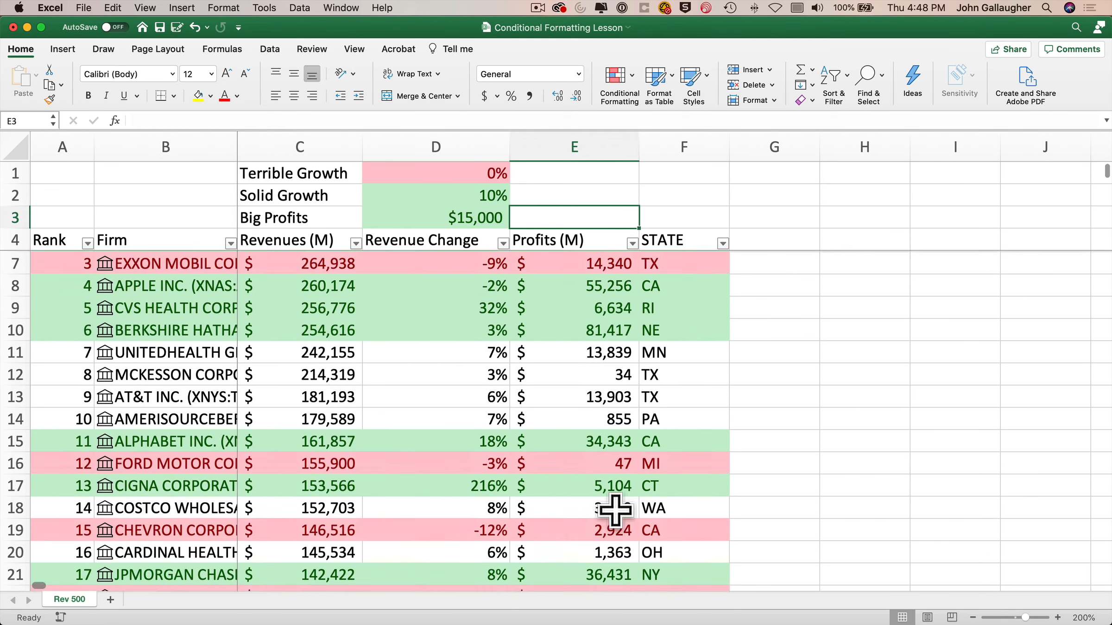
{"action": "scroll", "coordinate": [616, 510], "scroll_direction": "down", "scroll_amount": 15}
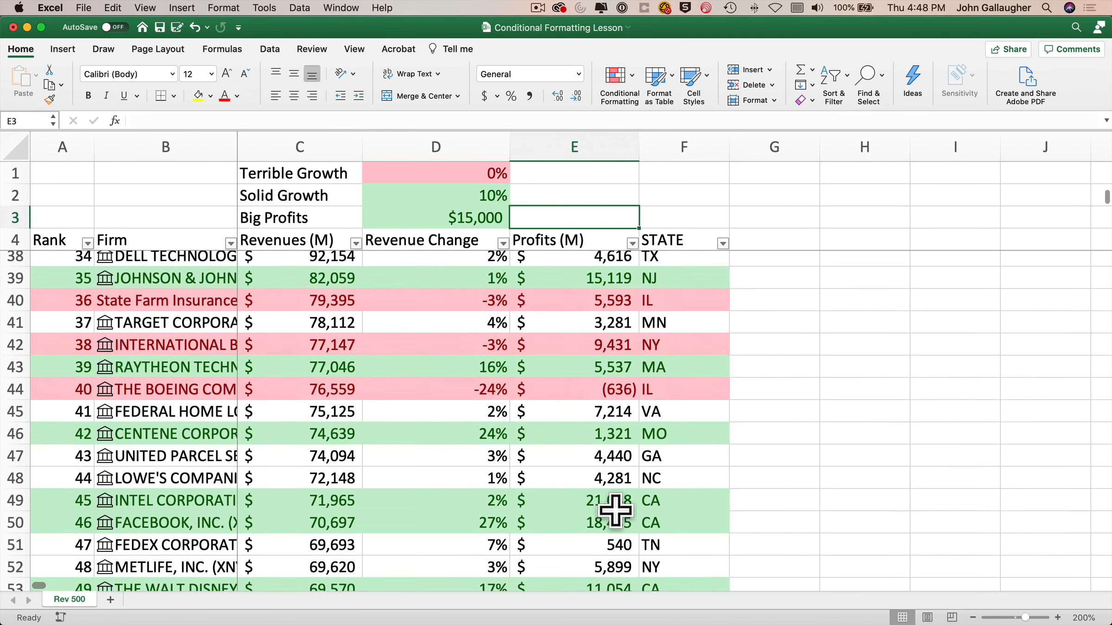
{"action": "scroll", "coordinate": [616, 510], "scroll_direction": "up", "scroll_amount": 8}
{"action": "scroll", "coordinate": [616, 510], "scroll_direction": "up", "scroll_amount": 6}
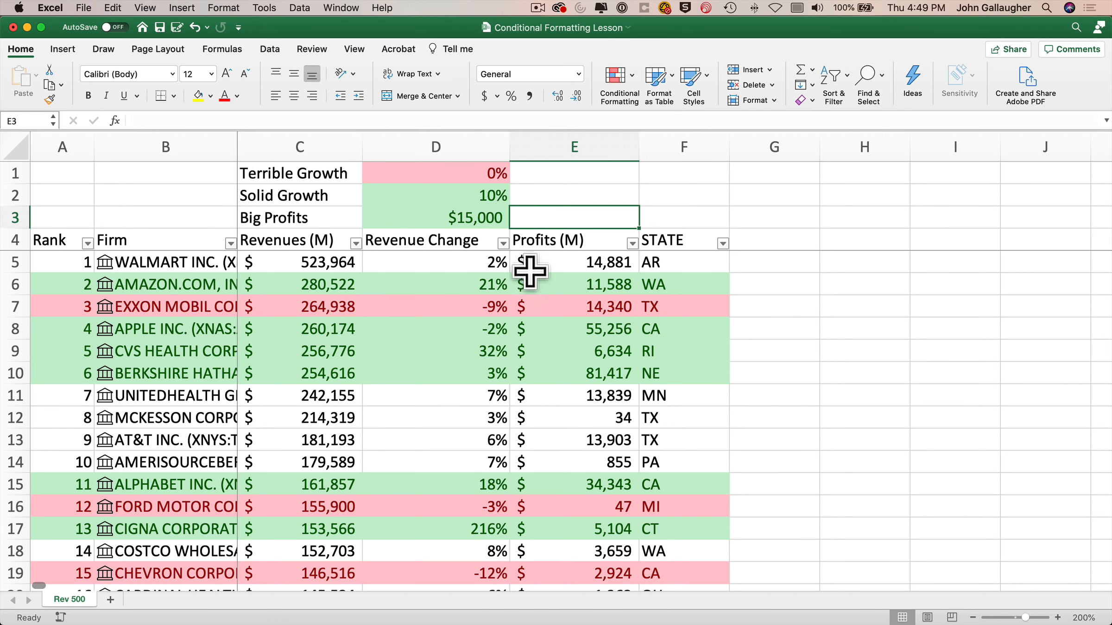
Show the conditional formatting rules for Table1, move the =$D5<=$D$1 rule to first in the order, and apply the change.
{"action": "left_click", "coordinate": [635, 81]}
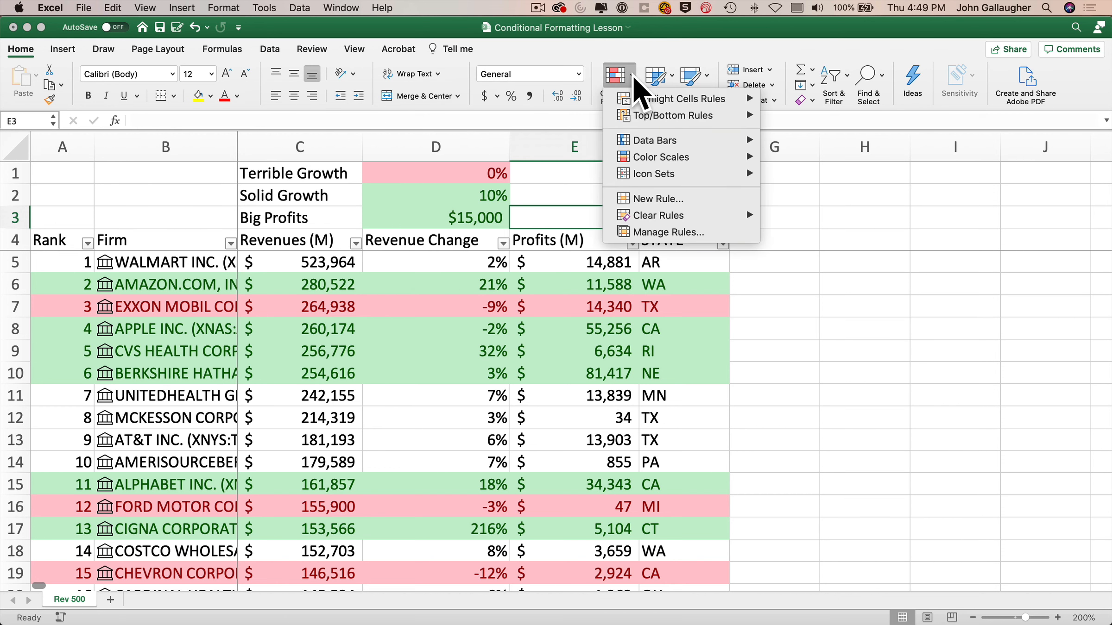
{"action": "left_click", "coordinate": [681, 233]}
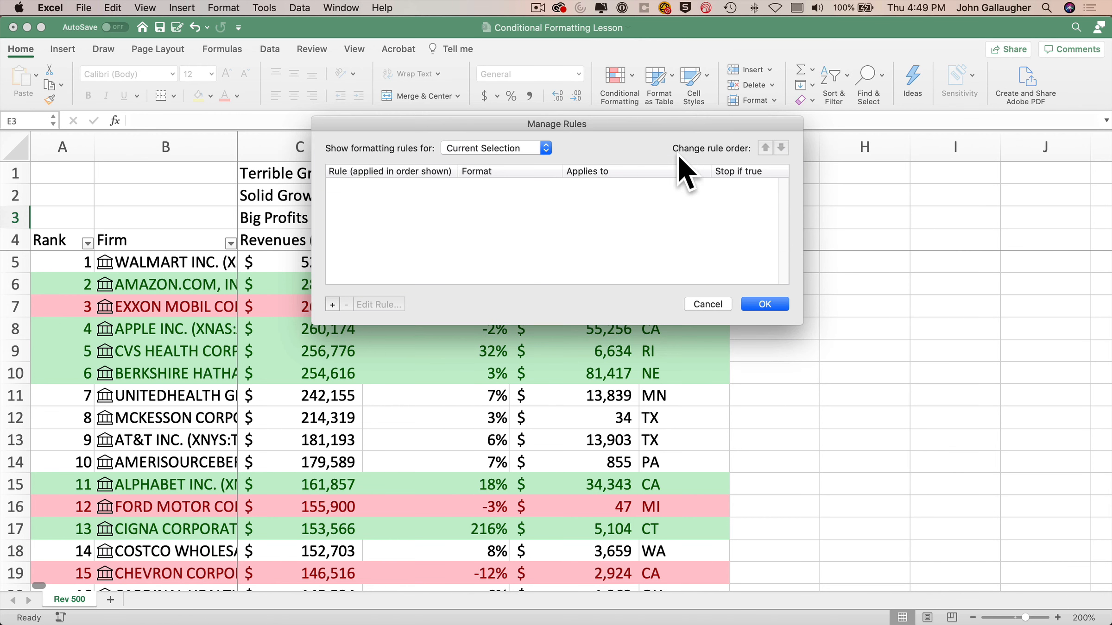
{"action": "left_click_drag", "start_coordinate": [670, 111], "coordinate": [756, 330]}
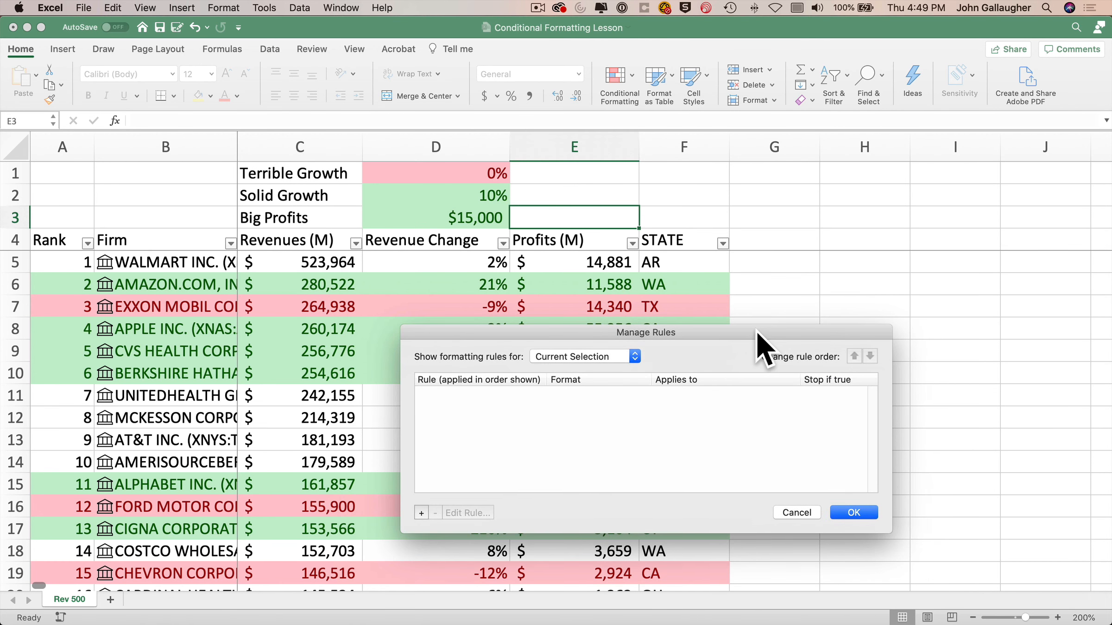
{"action": "left_click", "coordinate": [632, 366]}
{"action": "left_click", "coordinate": [618, 381]}
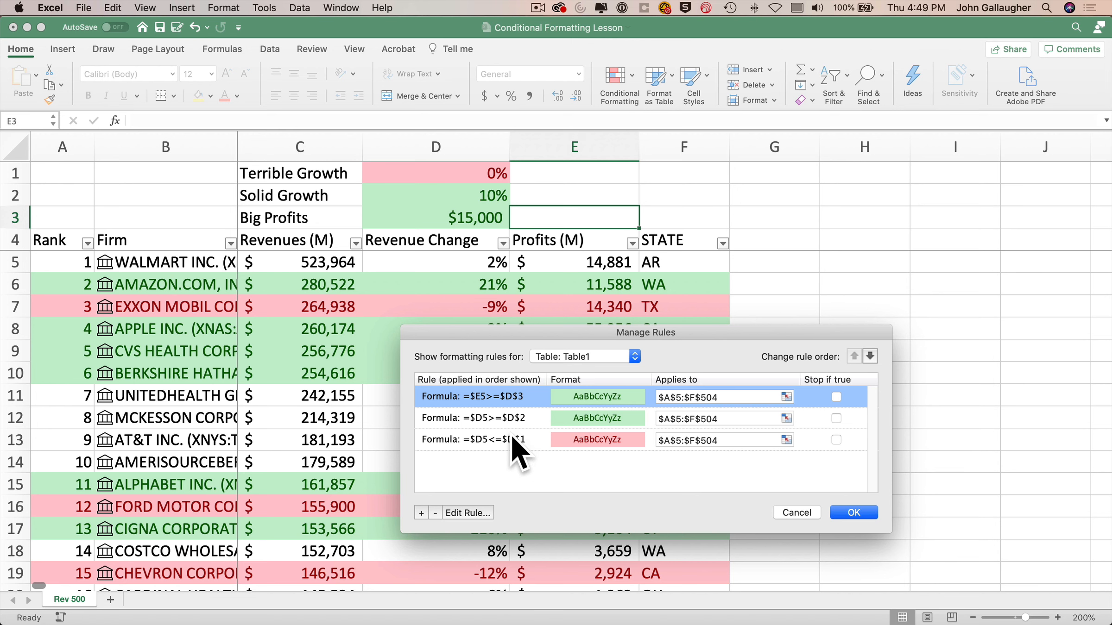
{"action": "left_click", "coordinate": [513, 440]}
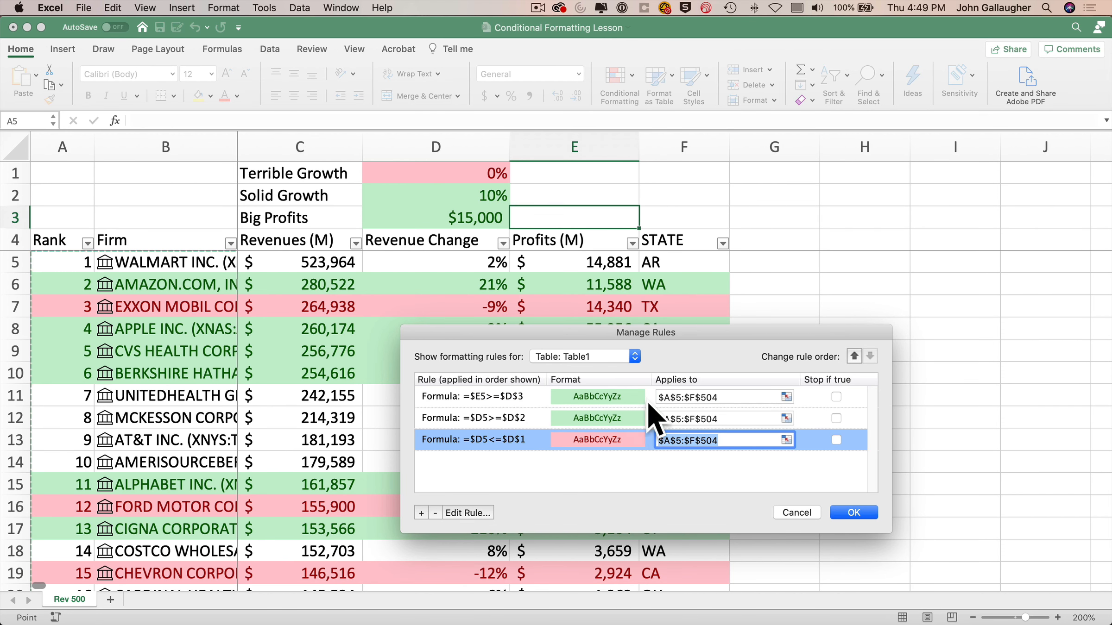
{"action": "left_click", "coordinate": [855, 356]}
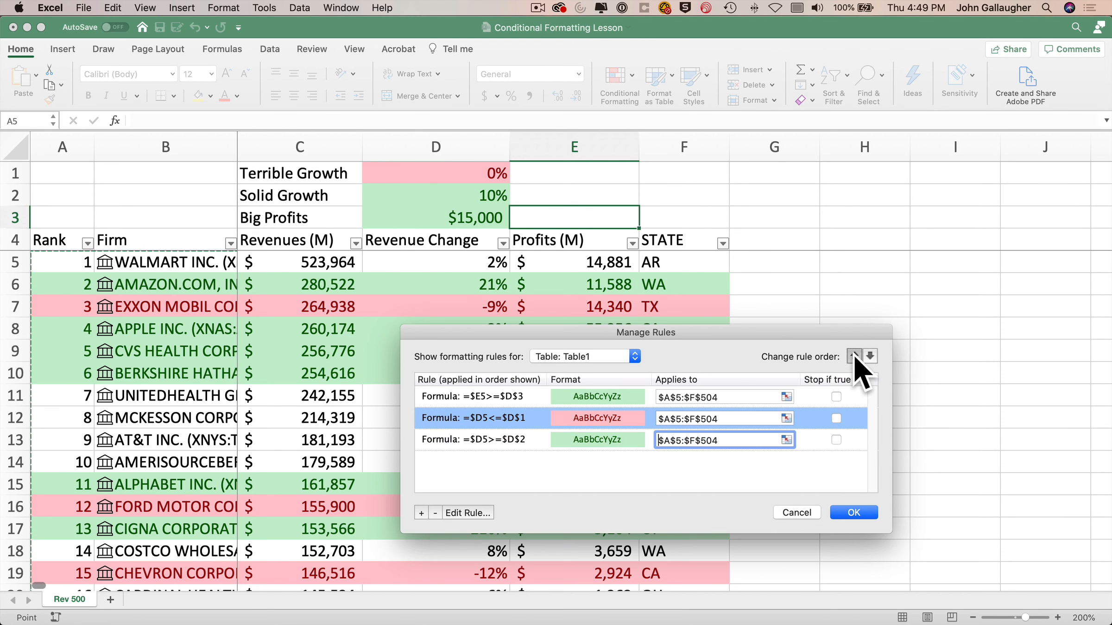
{"action": "left_click", "coordinate": [855, 356]}
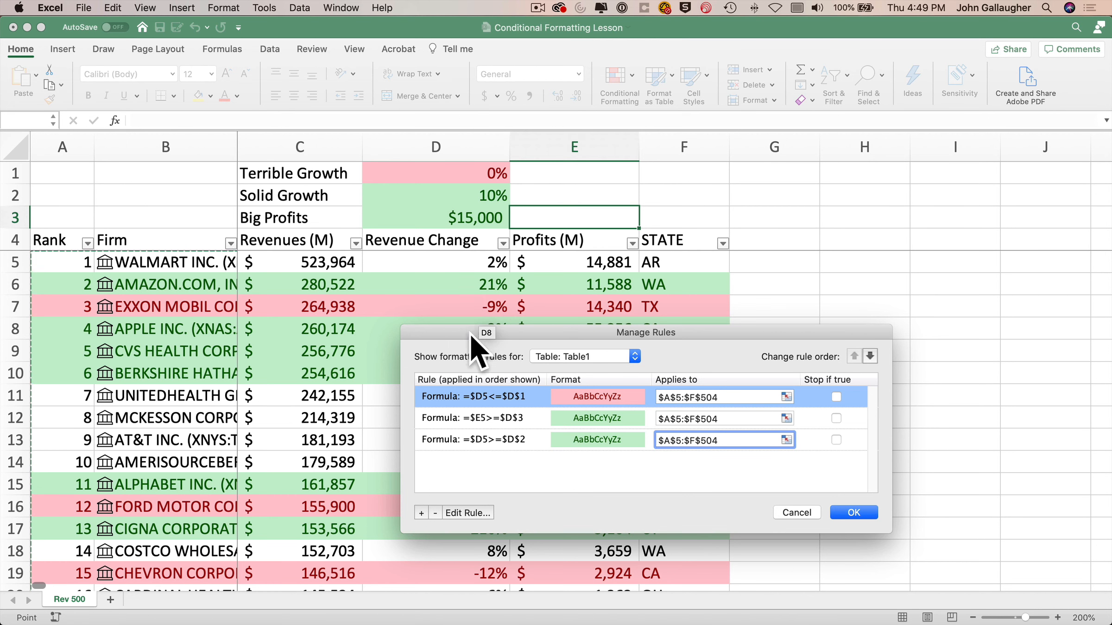
{"action": "left_click_drag", "start_coordinate": [470, 332], "coordinate": [512, 415]}
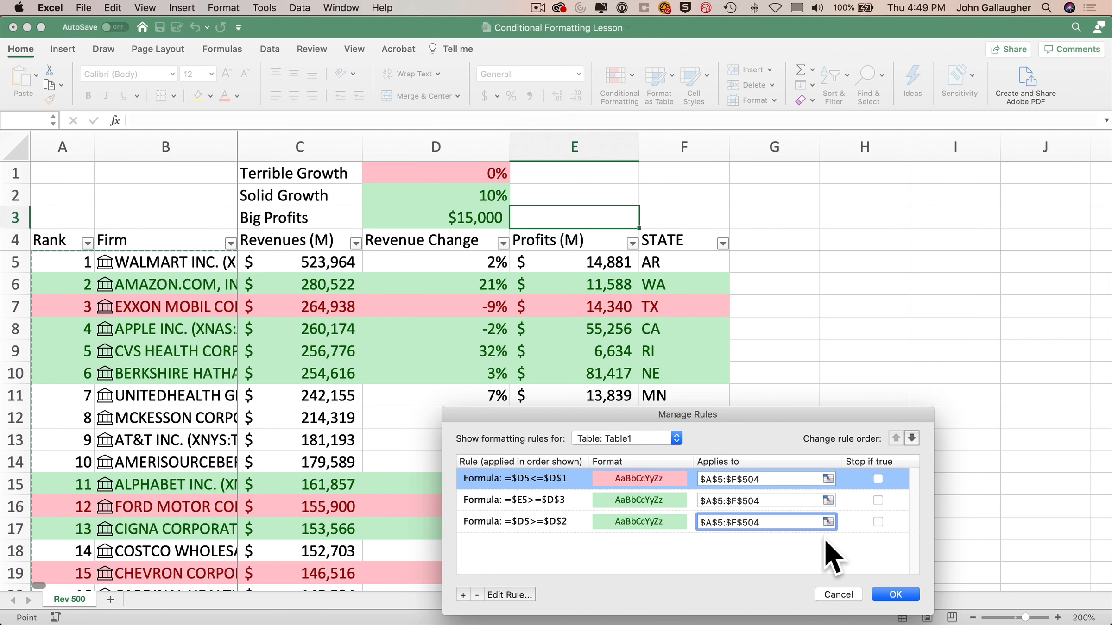
{"action": "left_click", "coordinate": [895, 594]}
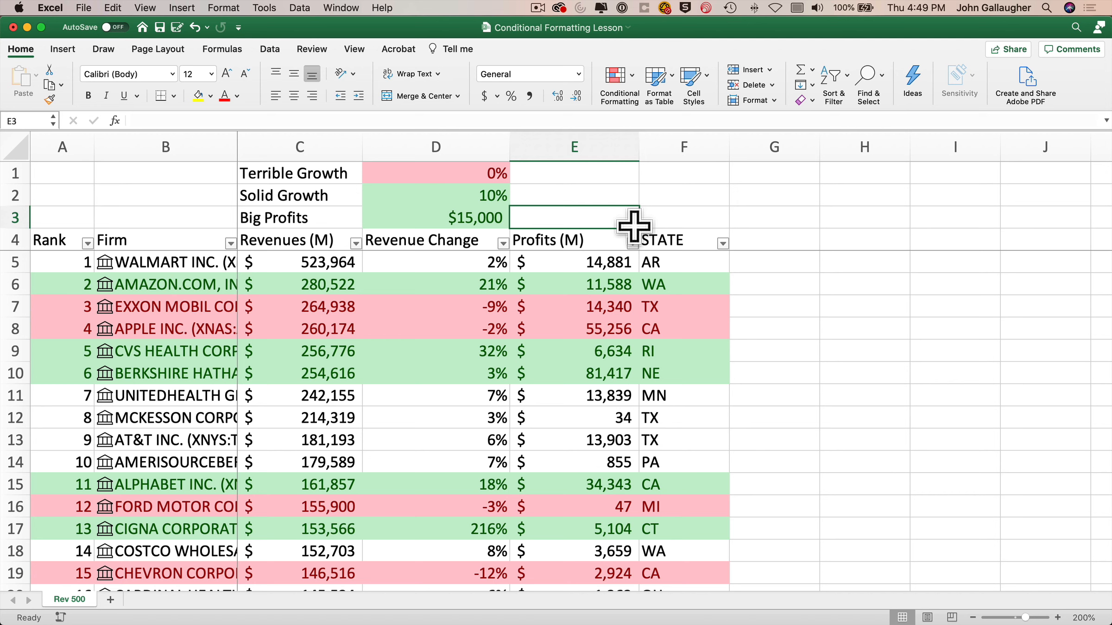
Return Table1's =$D5<=$D$1 rule to last in the rule order, below =$E5>=$D$3 and =$D5>=$D$2, and apply the change.
{"action": "left_click", "coordinate": [631, 79]}
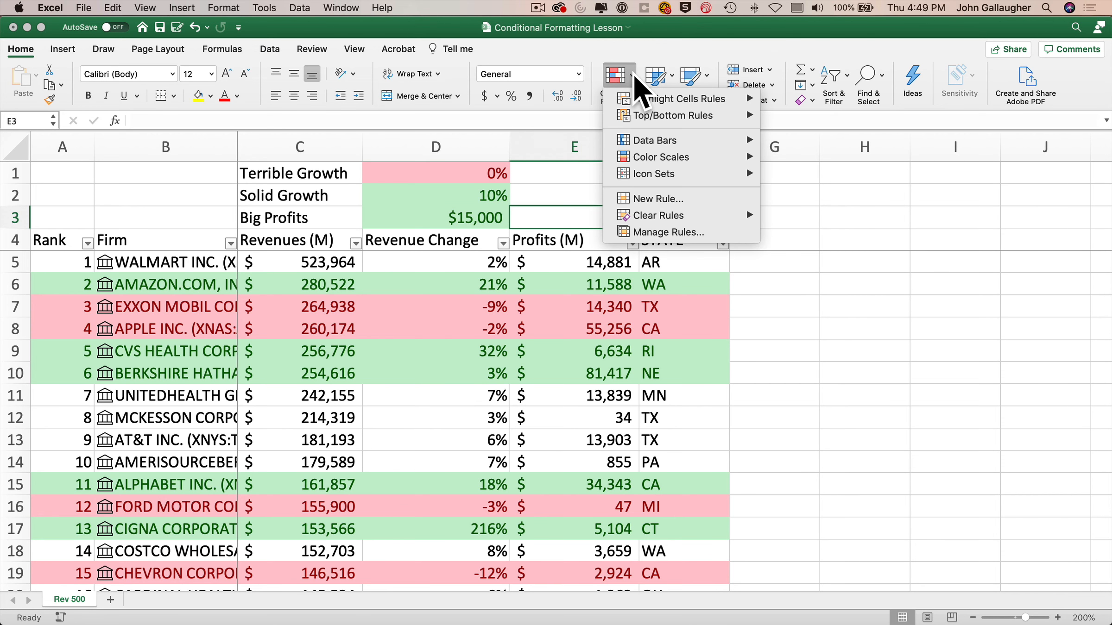
{"action": "left_click", "coordinate": [695, 232]}
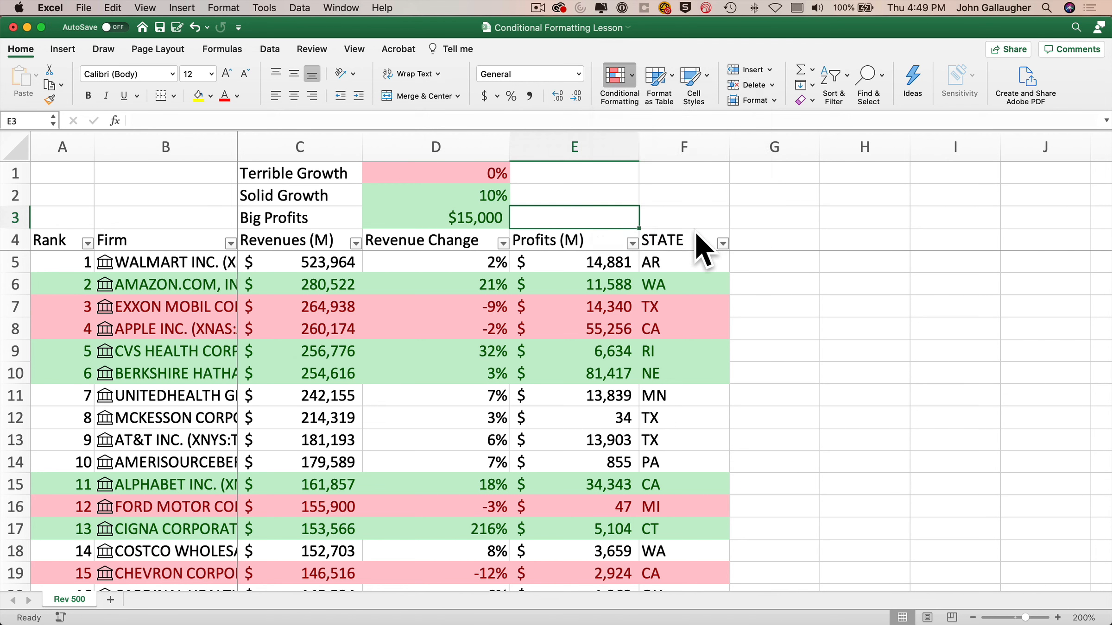
{"action": "left_click", "coordinate": [545, 149]}
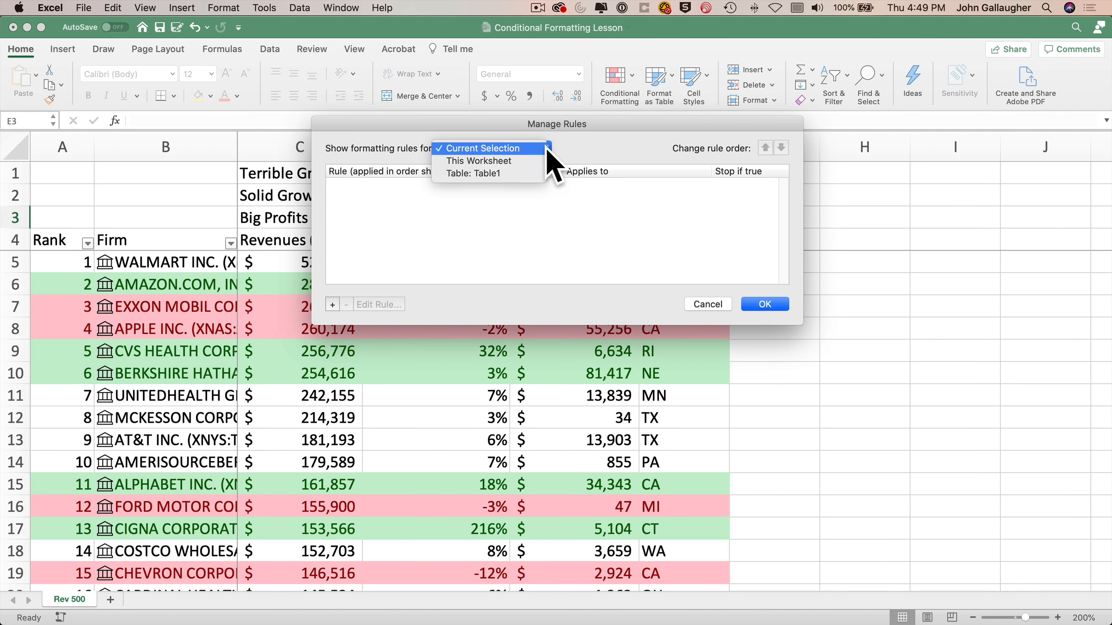
{"action": "left_click", "coordinate": [538, 172]}
{"action": "left_click_drag", "start_coordinate": [577, 120], "coordinate": [785, 372]}
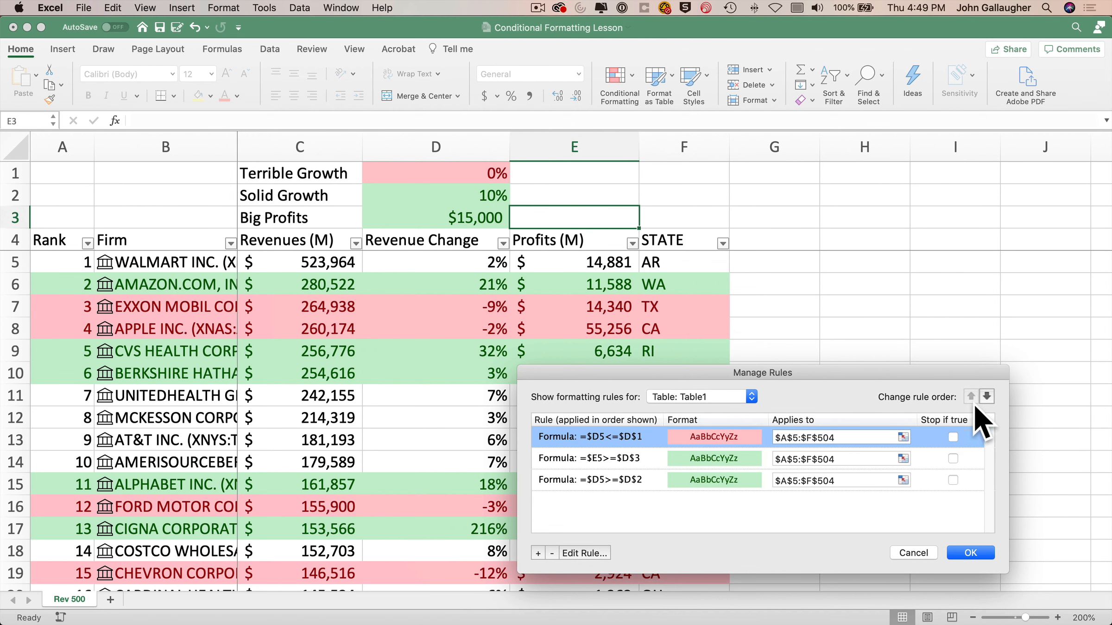
{"action": "left_click", "coordinate": [986, 396]}
{"action": "left_click", "coordinate": [986, 396]}
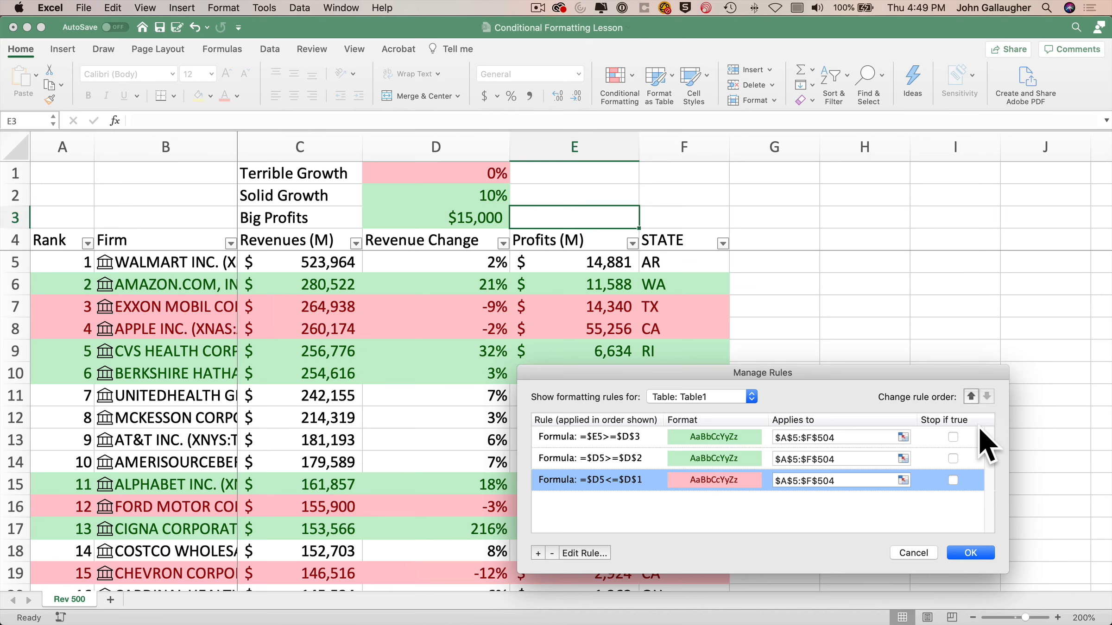
{"action": "left_click", "coordinate": [973, 553]}
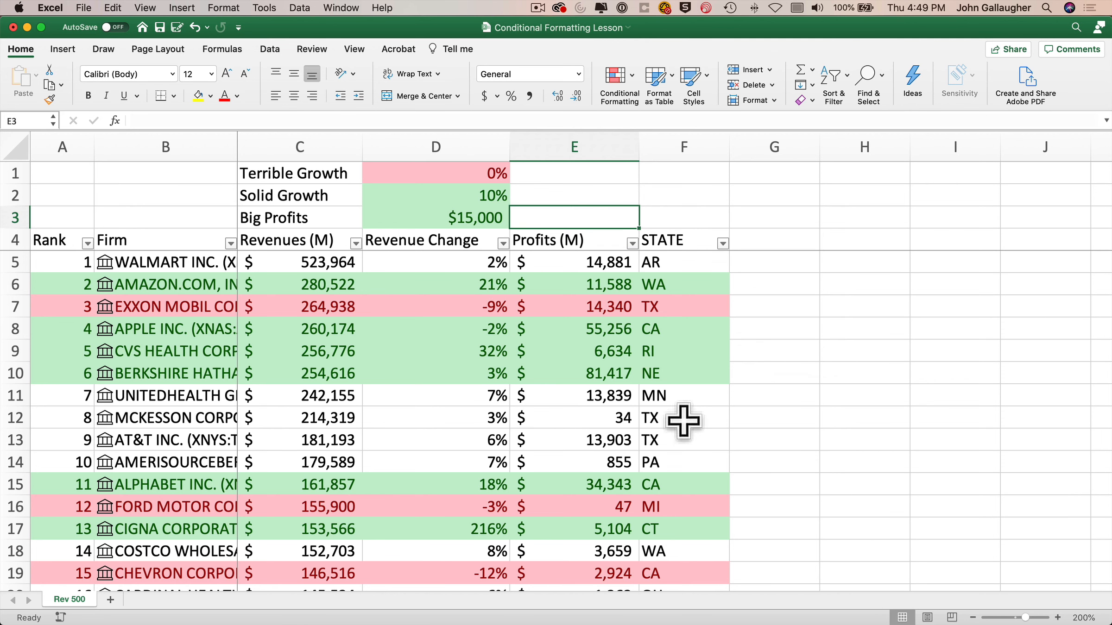